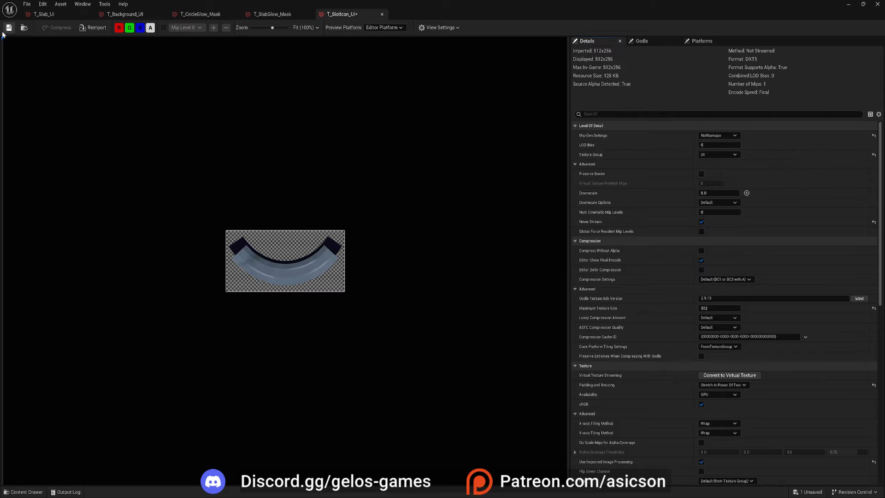
Step: Close the texture editor and create a material named M_QuickslotMain in the QuickslotsWidget folder
left_click(876, 8)
left_click(23, 492)
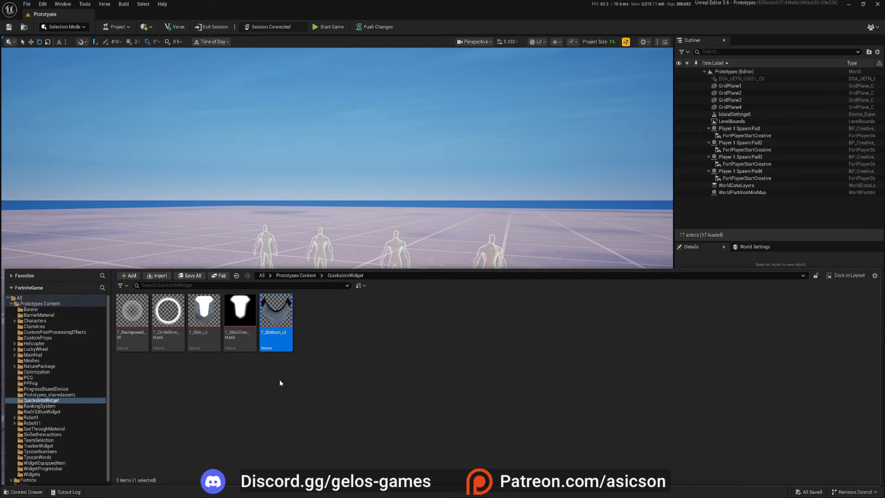
right_click(326, 353)
left_click(350, 208)
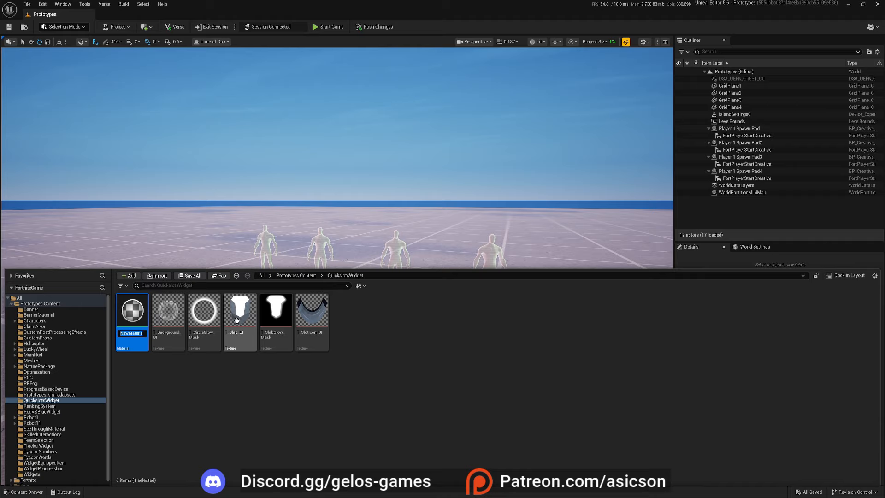
type("M_QuickslotMain")
key("Return")
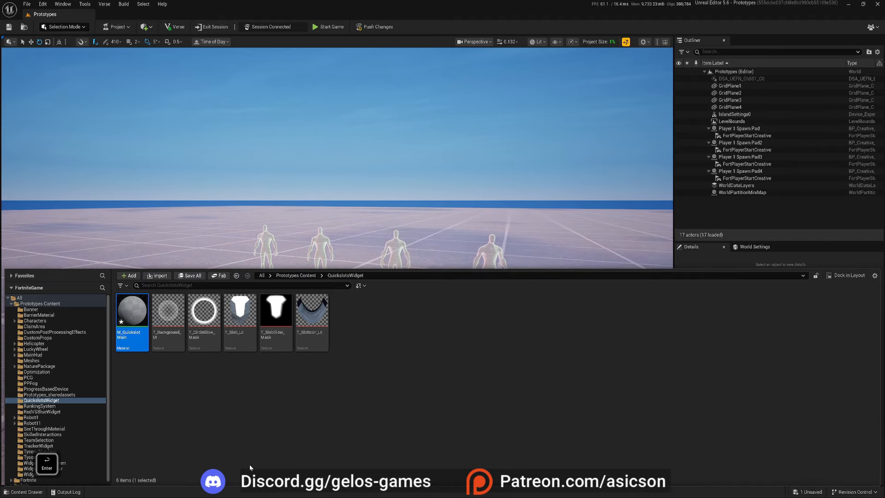
Step: Open M_QuickslotMain and set its material domain to User Interface and its blend mode to Translucent
double_click(130, 345)
left_click(96, 375)
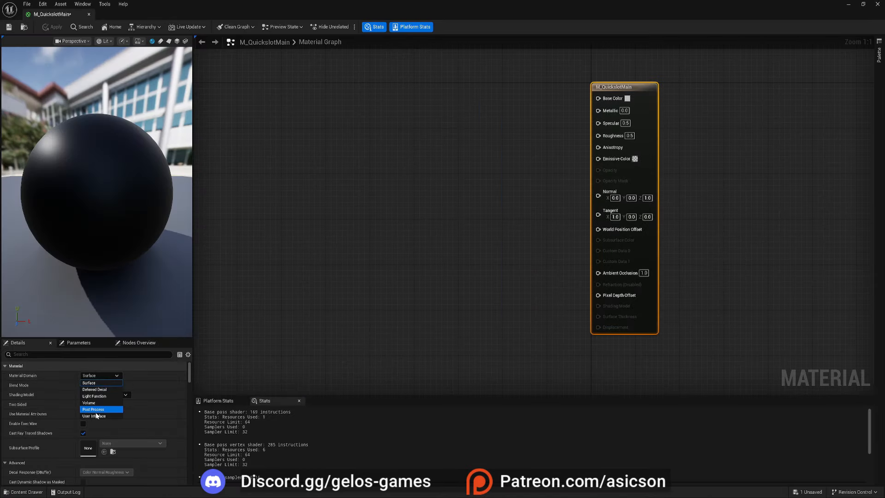
left_click(96, 415)
left_click(98, 385)
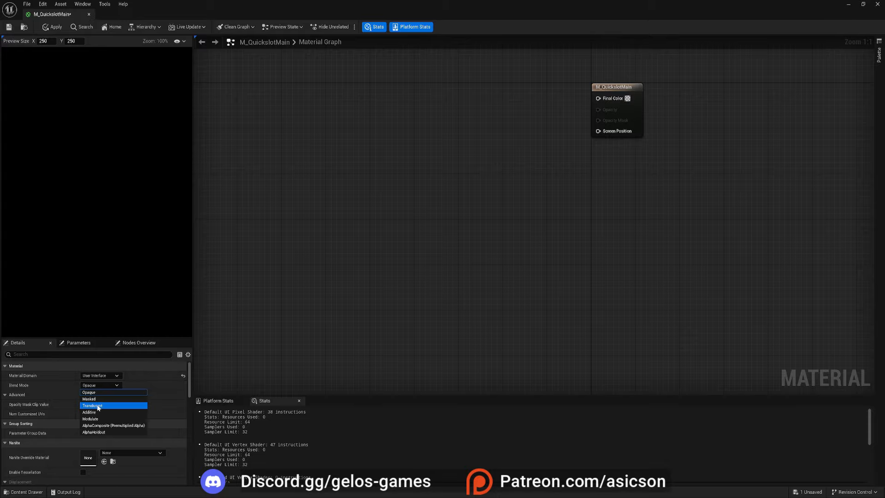
left_click(98, 406)
Step: Add the T_Background_UI and T_CircleGlow_Mask textures to the material graph as texture samples, stacked one above the other
right_click_drag(416, 137, 437, 210)
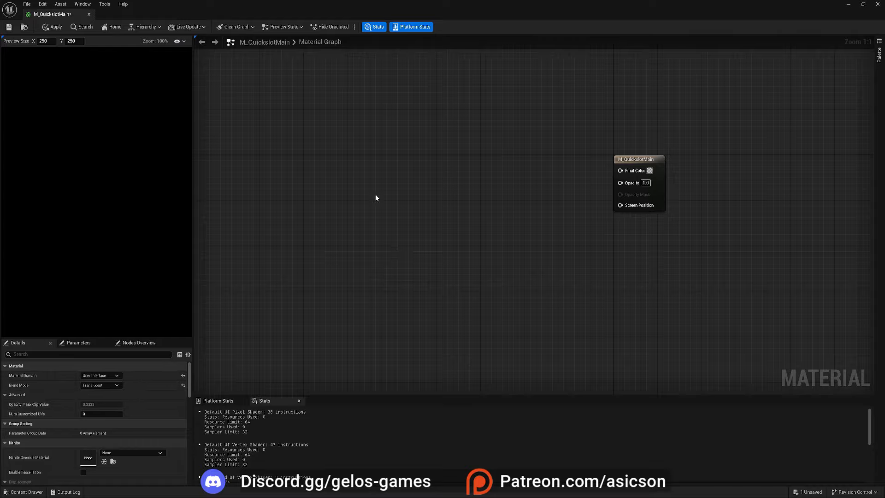
right_click_drag(461, 198, 453, 213)
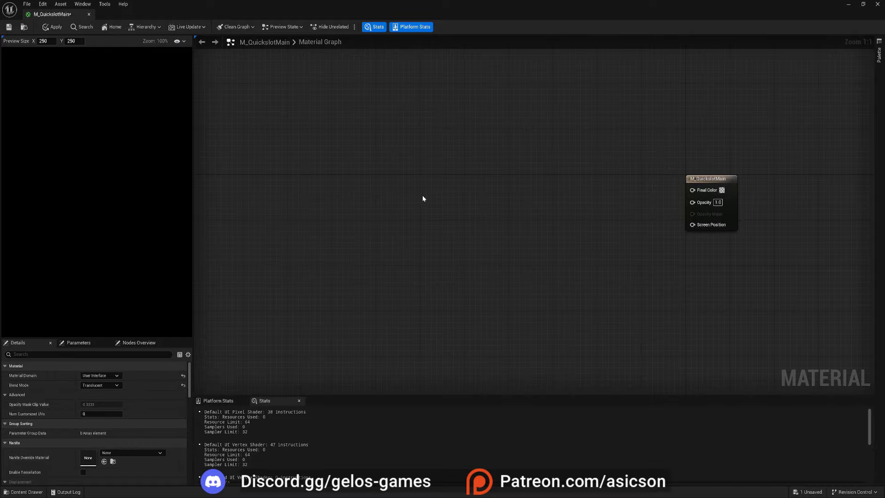
key("ctrl+space")
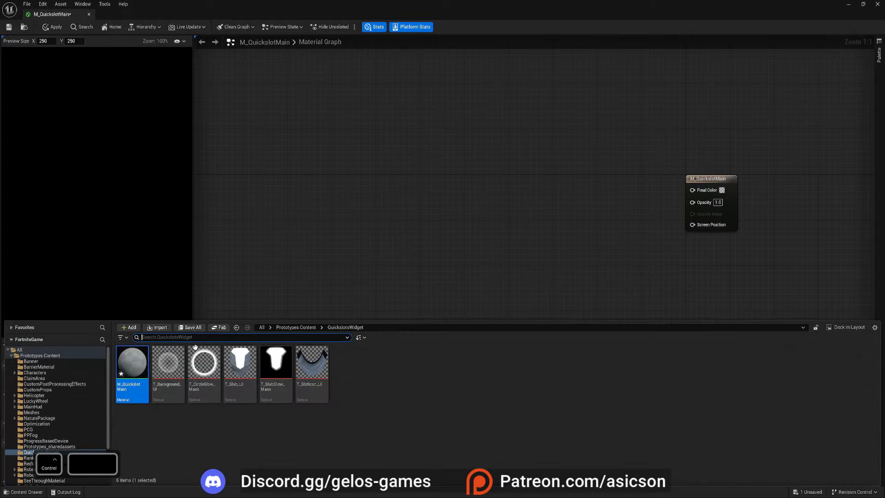
left_click(167, 367)
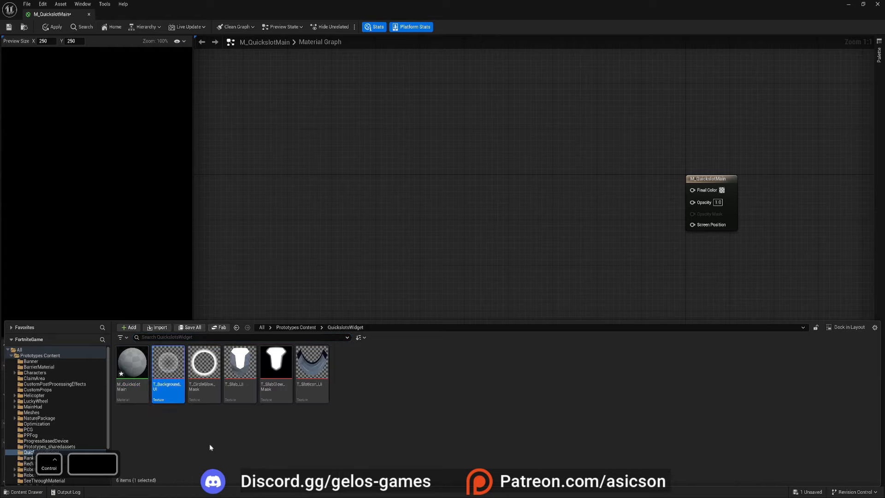
left_click(204, 383, "ctrl")
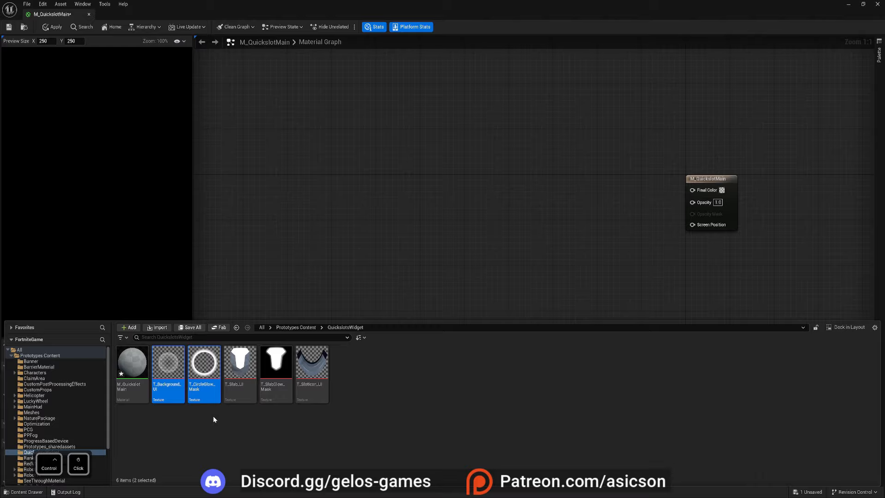
left_click_drag(204, 369, 325, 216)
left_click_drag(411, 179, 322, 296)
right_click_drag(318, 356, 358, 243)
Step: Duplicate the T_CircleGlow_Mask texture sample and align the copy directly below the original
key("ctrl+c")
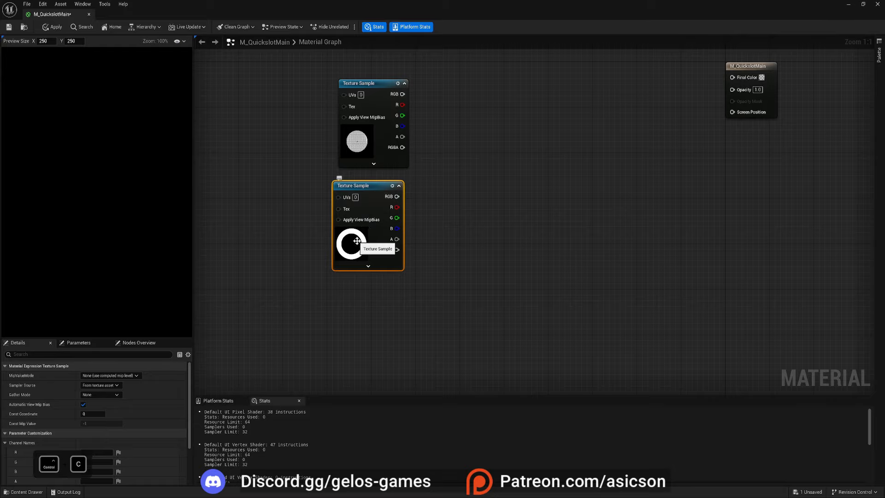
key("ctrl+v")
left_click_drag(368, 338, 341, 287)
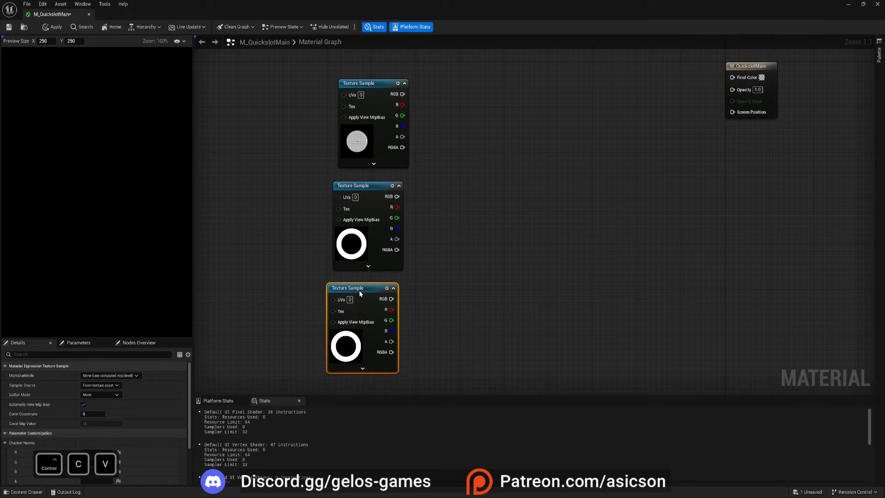
right_click_drag(344, 311, 378, 257)
left_click_drag(394, 237, 399, 237)
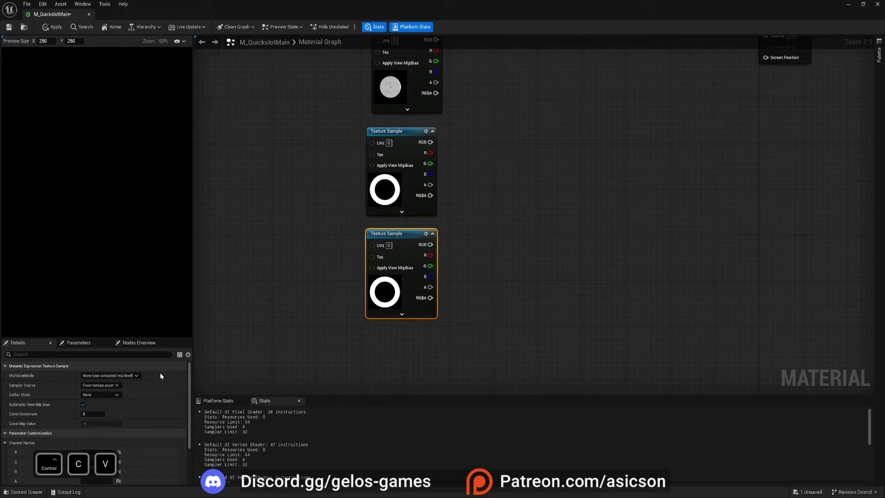
Step: Set the sampler source of all three texture samples to Shared: Clamp
scroll(73, 403, "down", 4)
scroll(72, 403, "up", 4)
left_click(397, 132, "ctrl")
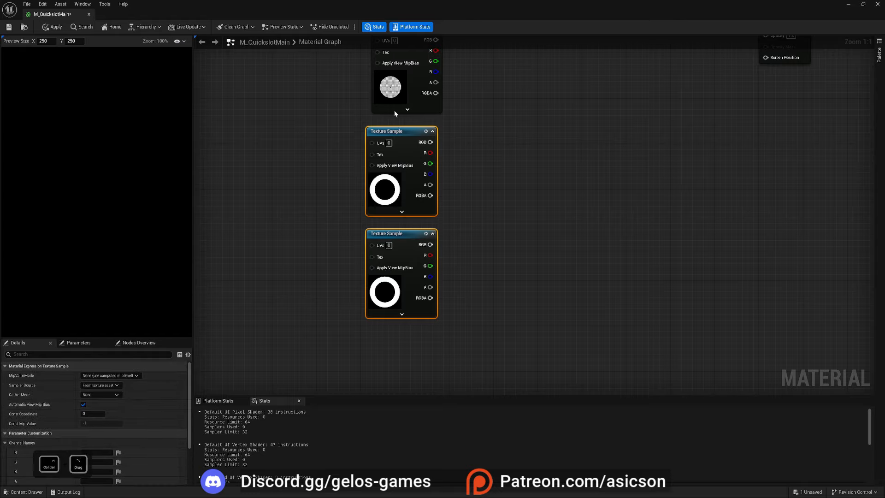
left_click(395, 112, "ctrl")
left_click(100, 384)
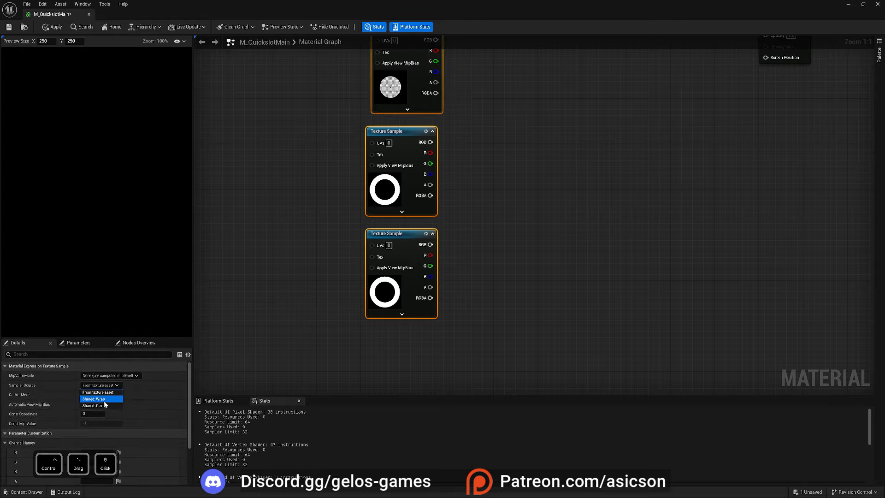
left_click(104, 405)
right_click_drag(314, 284, 347, 252)
Step: Change the texture of the lowest texture sample to T_UI_IconLibrary_tongueout_64
left_click(393, 259)
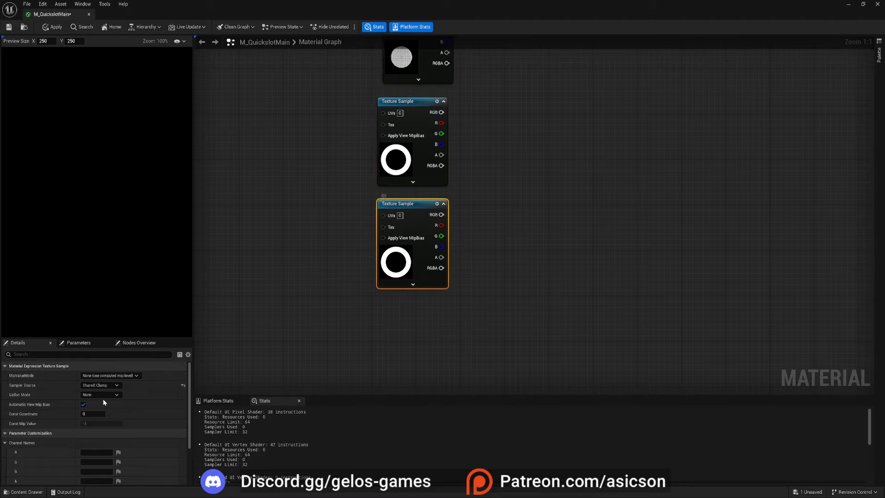
scroll(67, 442, "down", 2)
scroll(67, 446, "down", 1)
left_click(107, 423)
left_click(92, 405)
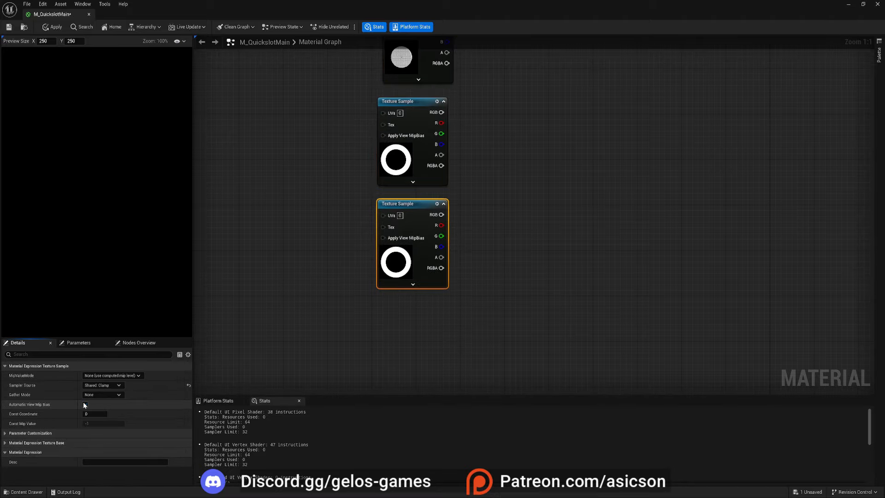
left_click(57, 443)
left_click(120, 452)
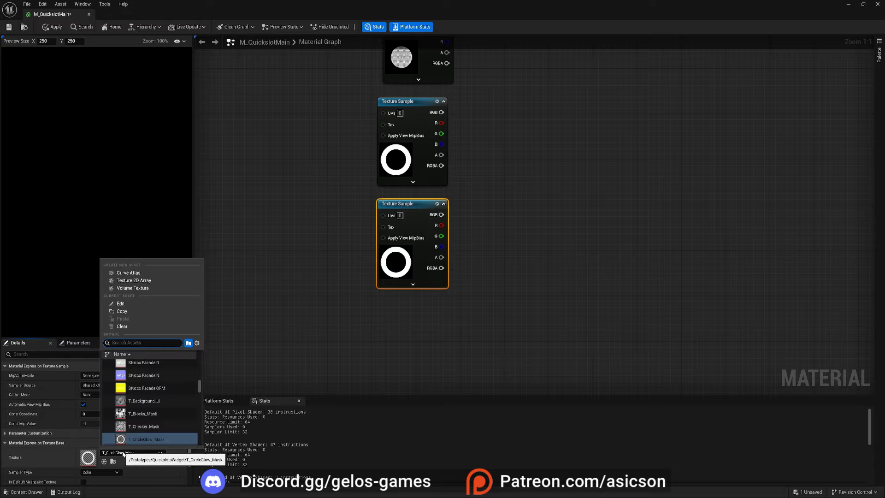
left_click(122, 452)
left_click_drag(199, 386, 201, 434)
left_click(145, 396)
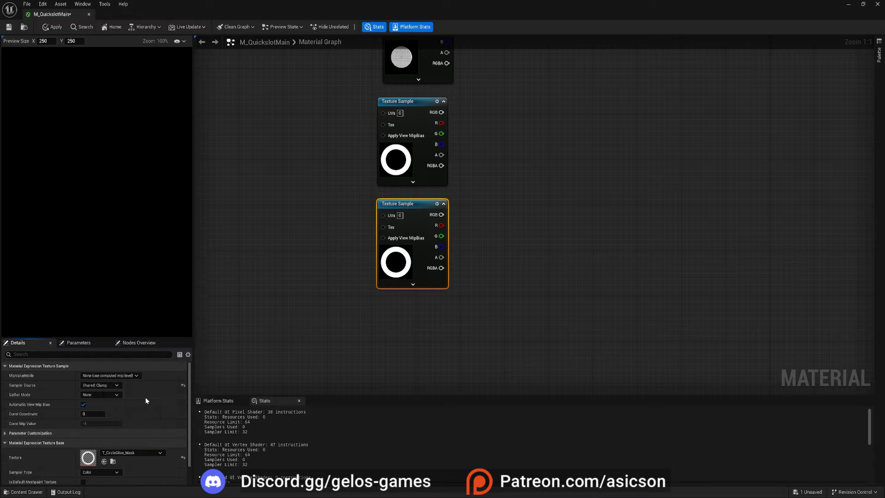
Step: Assign the T_UI_IconLibrary_StarMarker_128 texture to the lowest texture sample
left_click(119, 453)
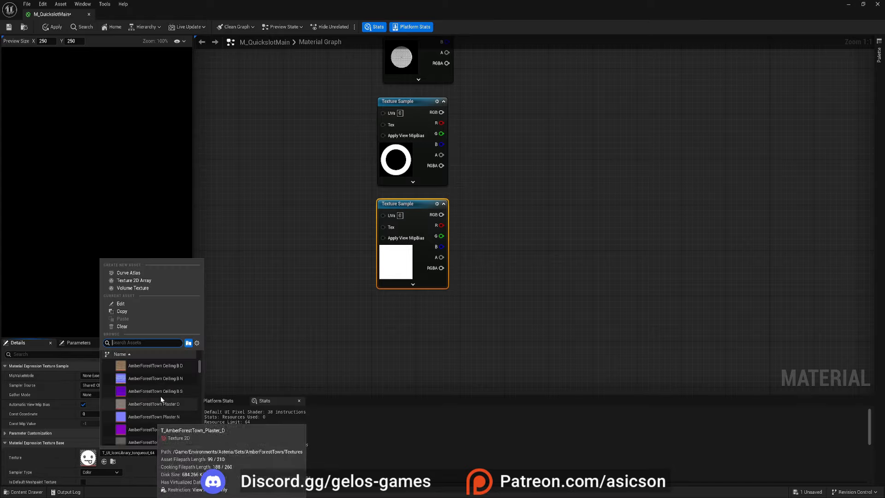
scroll(201, 430, "down", 15)
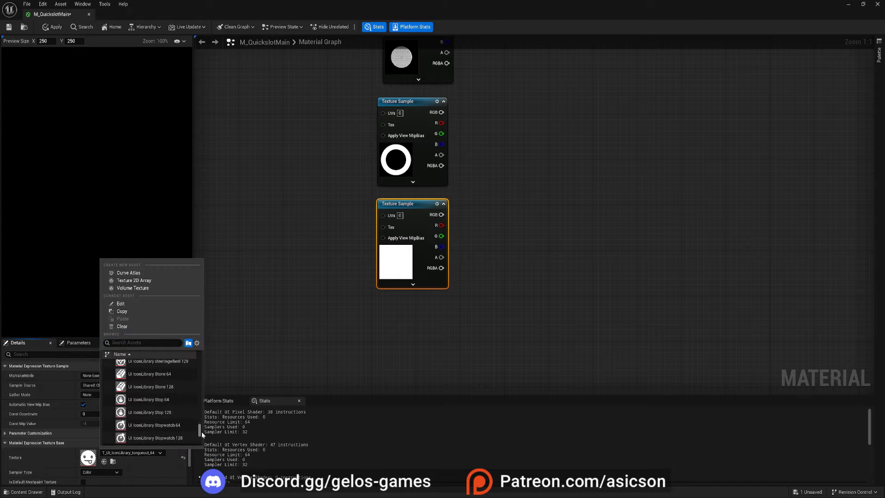
left_click(155, 385)
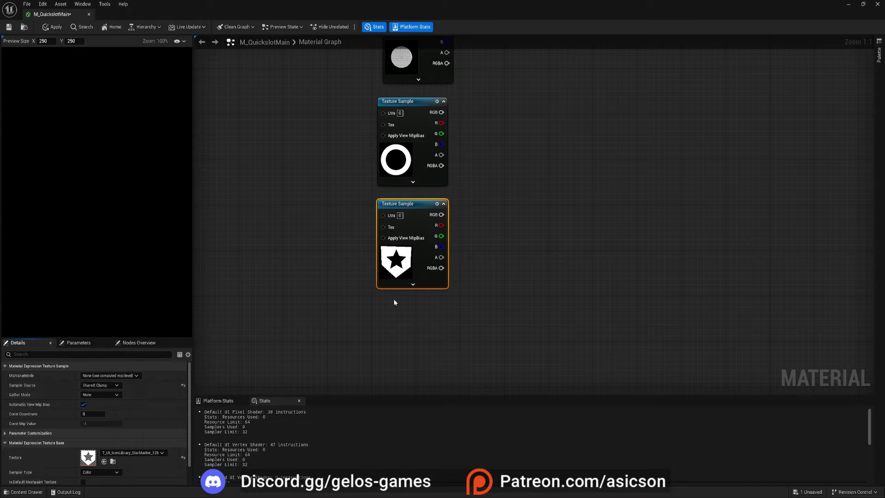
Step: Convert the star marker texture sample to a parameter named ItemIcon
right_click_drag(336, 237, 318, 285)
right_click_drag(517, 193, 451, 240)
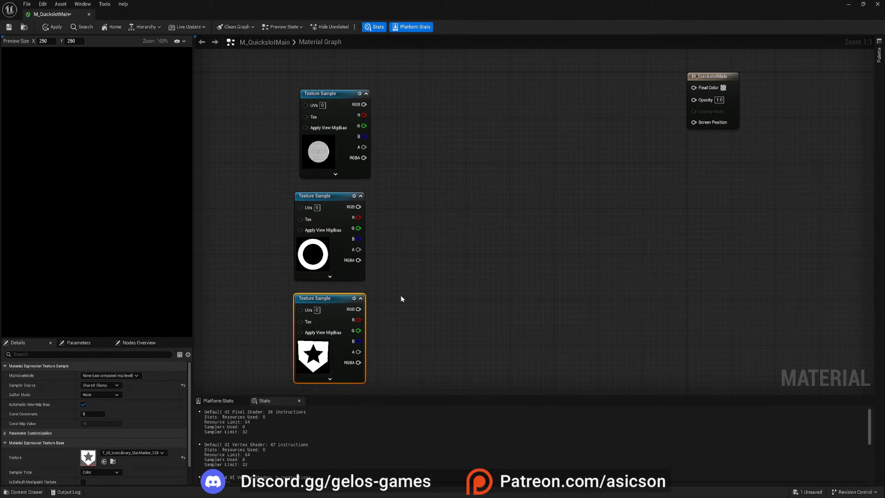
right_click(334, 300)
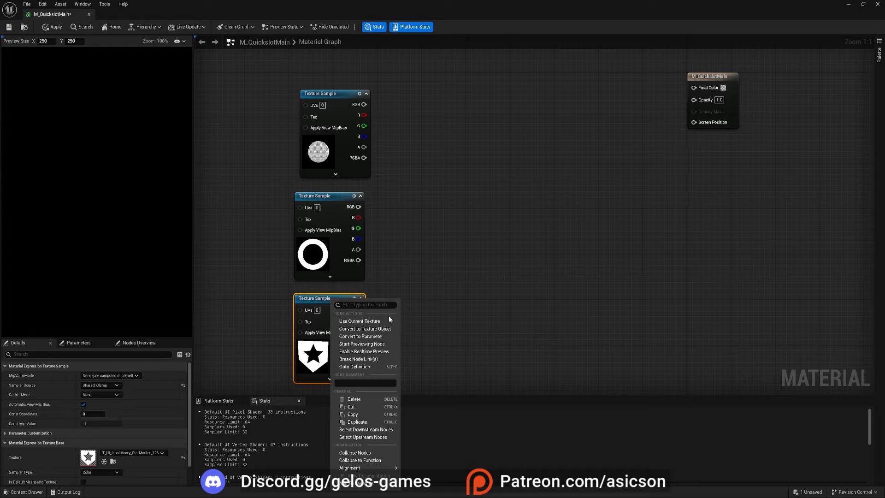
left_click(364, 336)
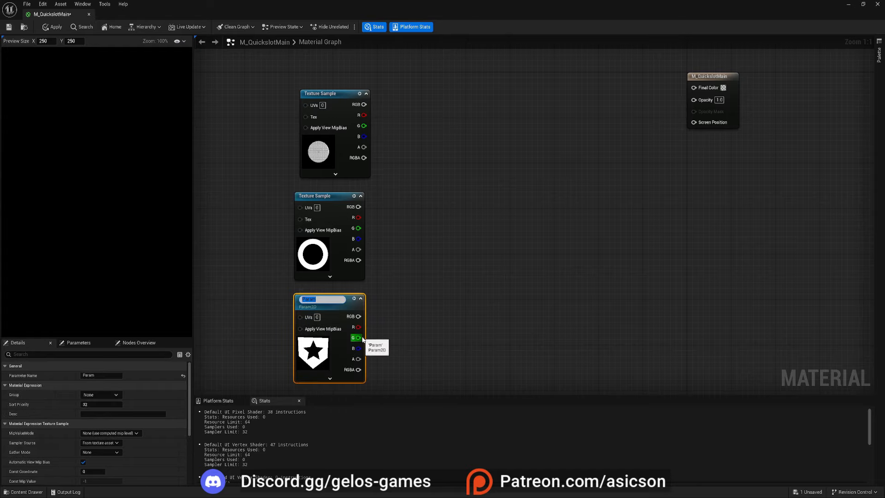
type("T")
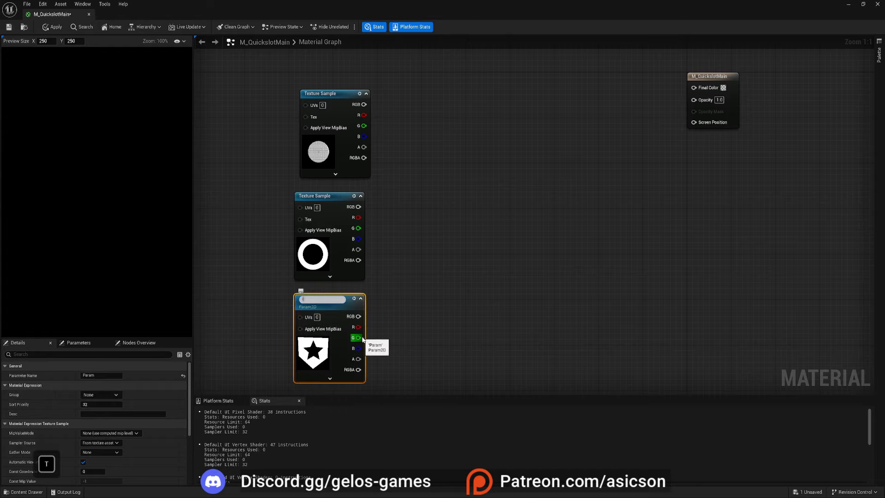
type("temIcon")
key("Return")
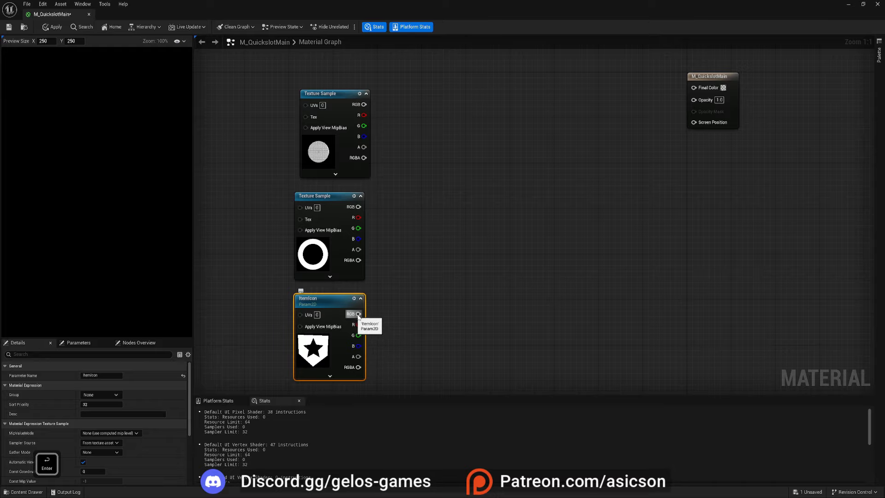
right_click_drag(410, 288, 453, 279)
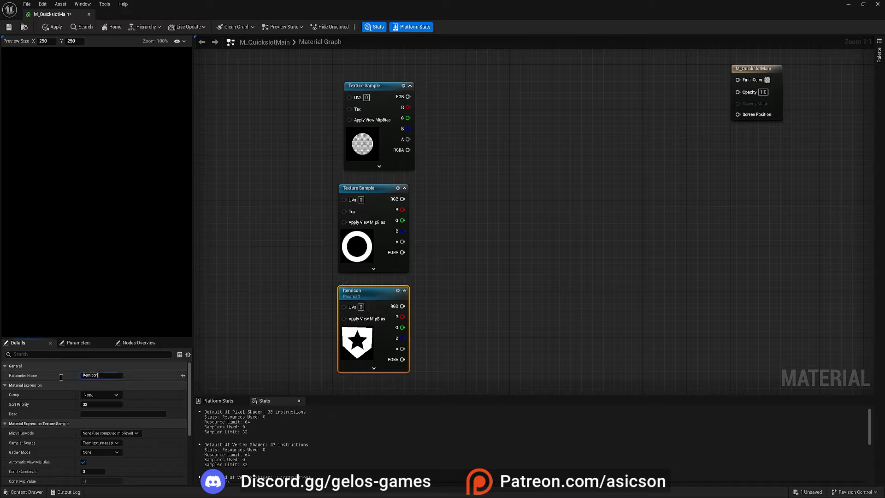
left_click(255, 348)
key("Home")
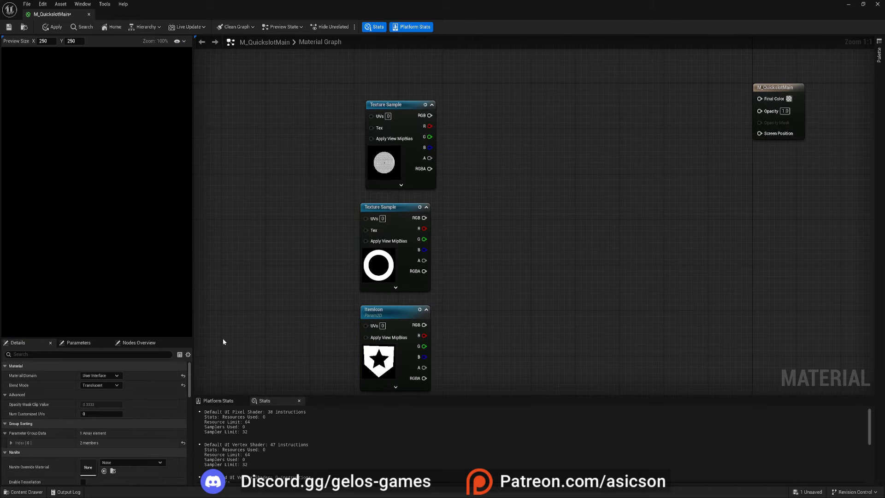
left_click(384, 315)
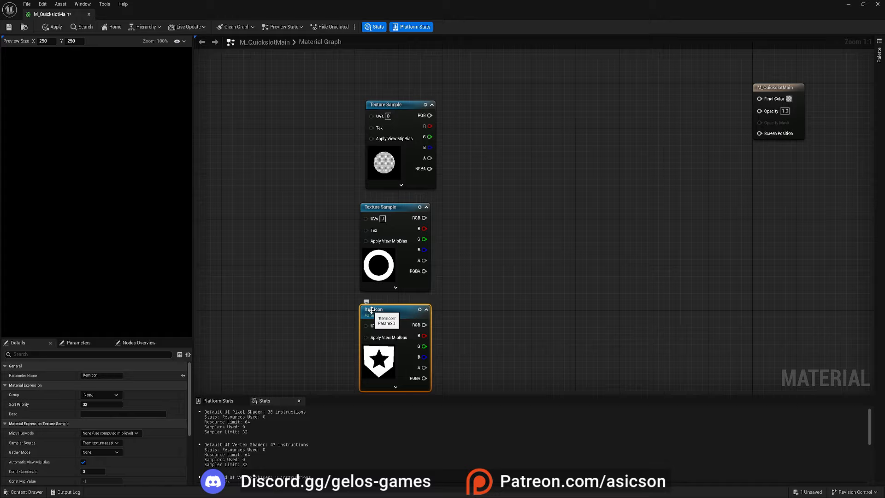
Step: Move the T_Background_UI and T_CircleGlow_Mask samples higher in the graph, leaving more space above the ItemIcon node
right_click_drag(487, 185, 472, 230)
left_click_drag(369, 207, 357, 145)
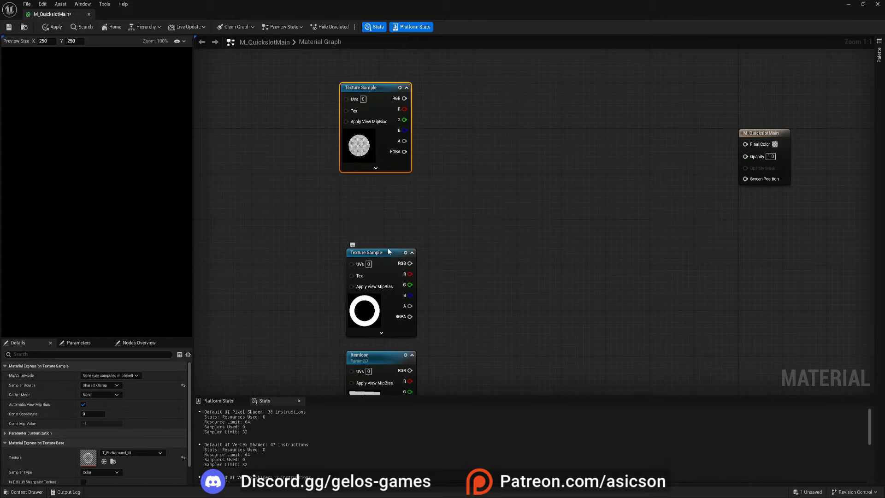
left_click_drag(383, 252, 376, 207)
right_click_drag(450, 205, 478, 236)
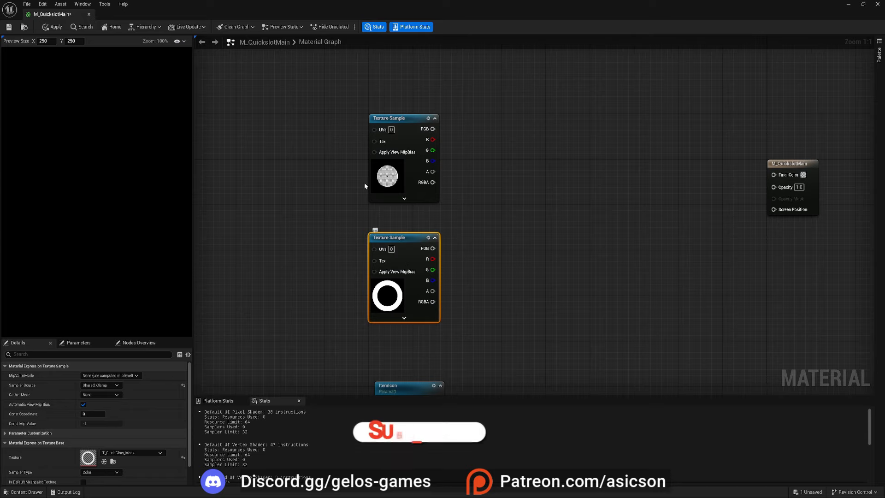
Step: Rearrange the two upper texture samples so T_CircleGlow_Mask sits above and to the right of T_Background_UI
left_click(403, 130)
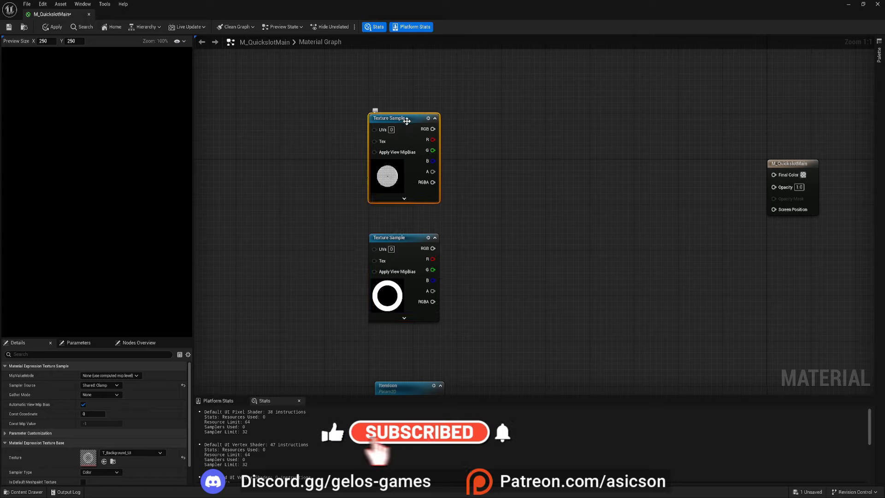
left_click(396, 235)
right_click_drag(502, 199, 516, 233)
left_click(436, 129)
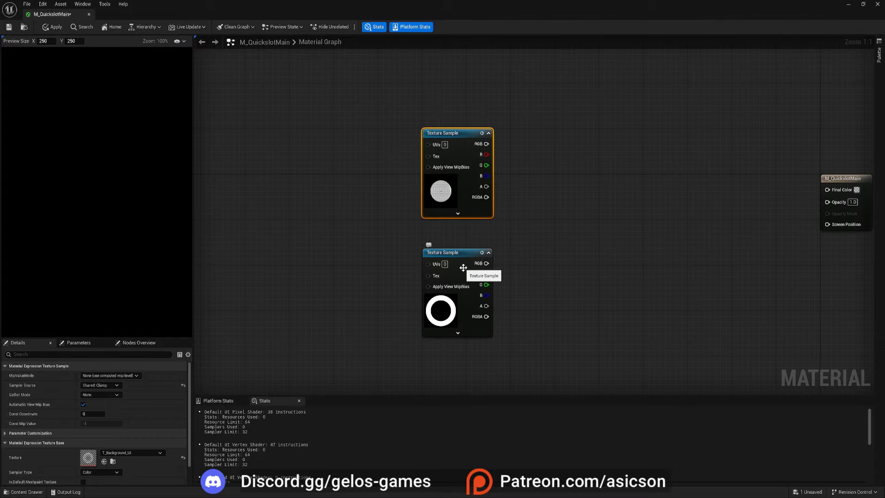
left_click_drag(486, 269, 582, 56)
right_click_drag(467, 187, 465, 222)
left_click_drag(464, 223, 476, 273)
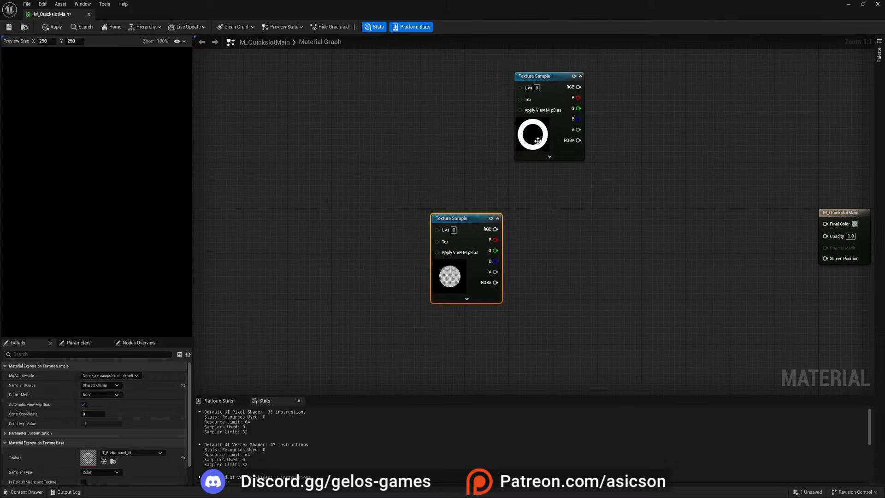
Step: Place the T_CircleGlow_Mask sample directly above the T_Background_UI sample and look at its texture at full size
left_click_drag(543, 132, 460, 154)
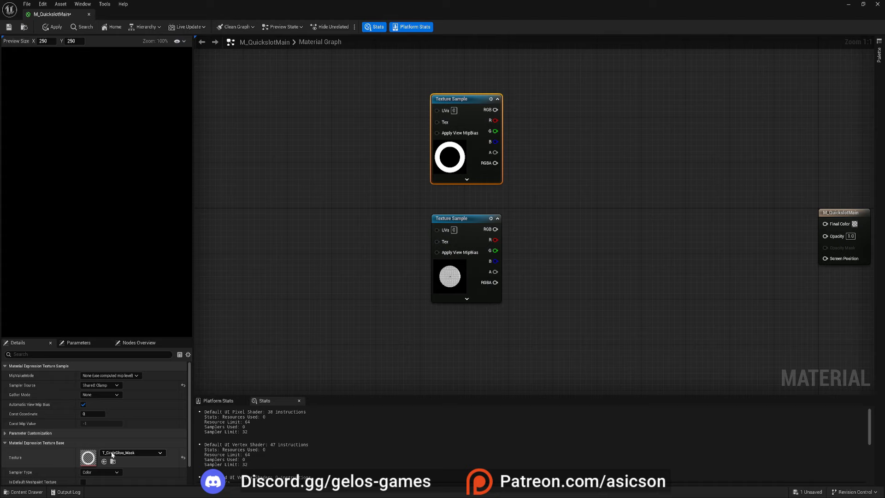
double_click(88, 458)
scroll(283, 254, "up", 5)
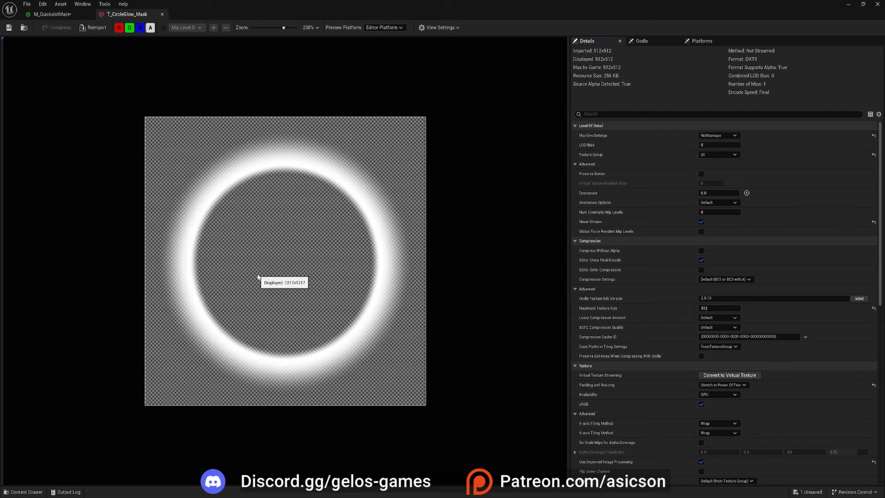
left_click(59, 17)
right_click_drag(557, 220, 328, 216)
left_click(614, 208)
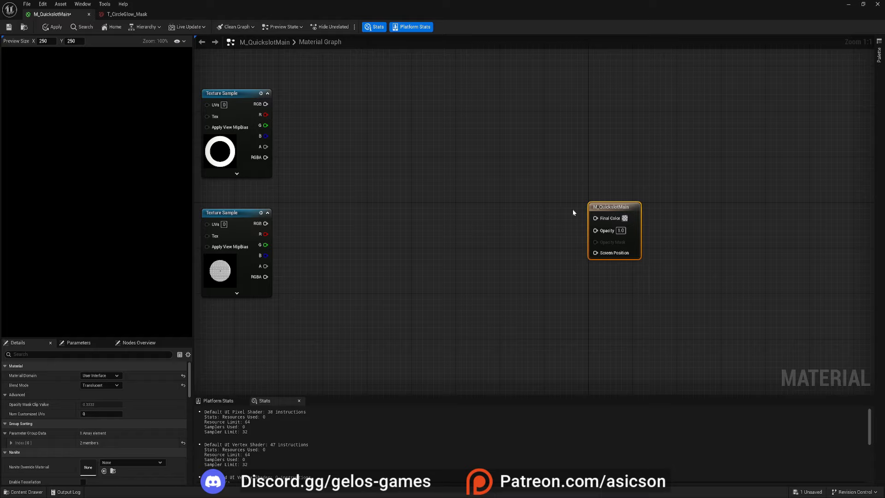
right_click_drag(573, 210, 630, 197)
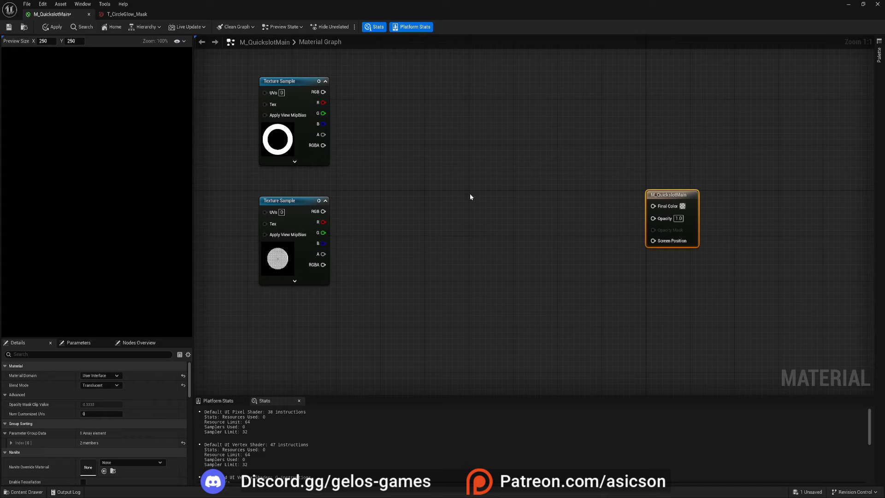
Step: Examine the alpha channel of the T_CircleGlow_Mask texture on its own, without red, green and blue, and close the texture
left_click(127, 14)
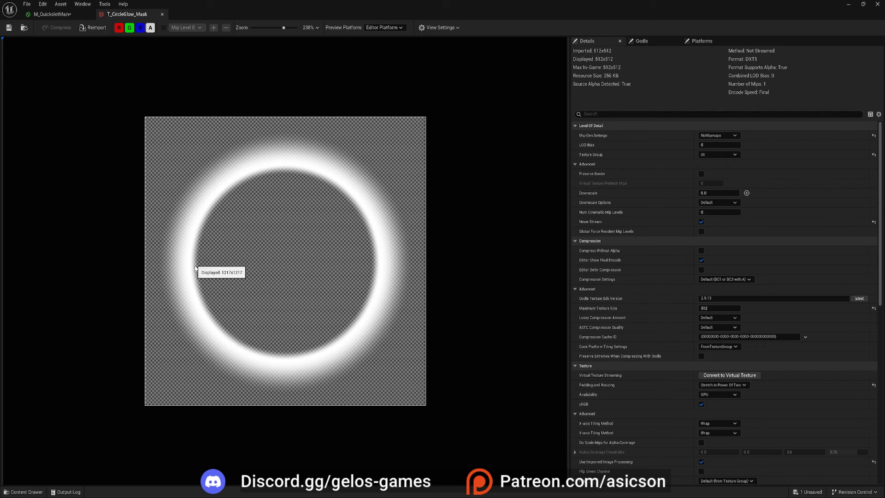
scroll(172, 284, "up", 3)
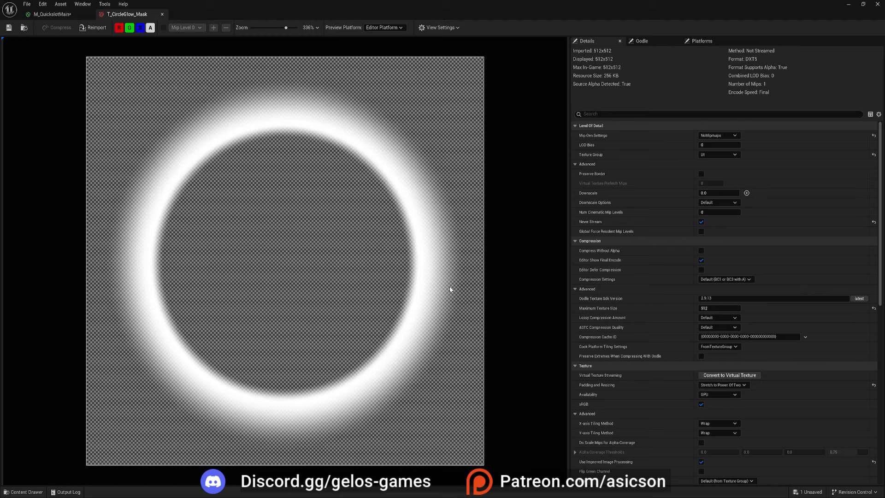
left_click(118, 28)
left_click(130, 28)
left_click(140, 27)
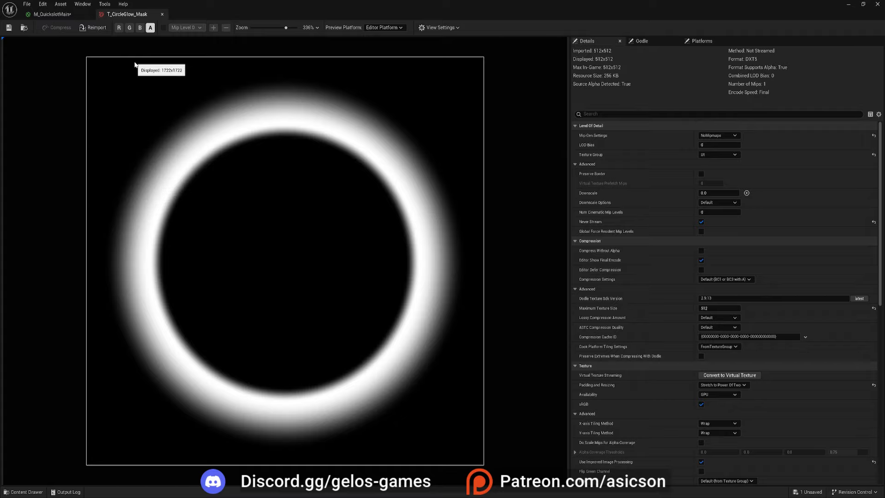
left_click(162, 17)
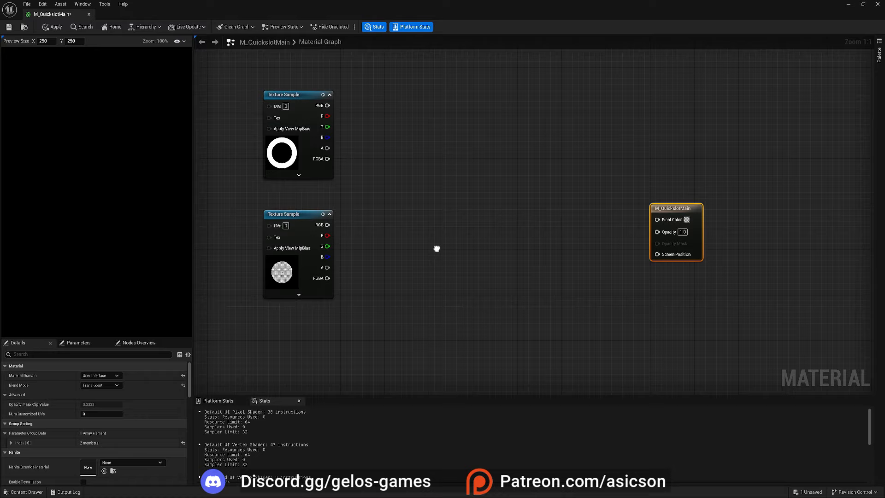
Step: Add a TexCoord node and a ScaleUVsByCenter node ahead of the texture samples, and feed TexCoord into the UVs input
right_click_drag(415, 241, 570, 230)
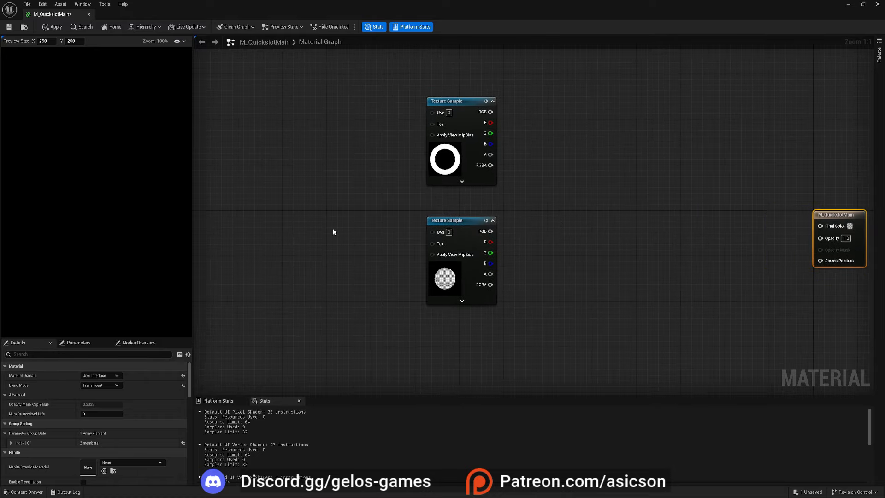
right_click_drag(398, 231, 447, 241)
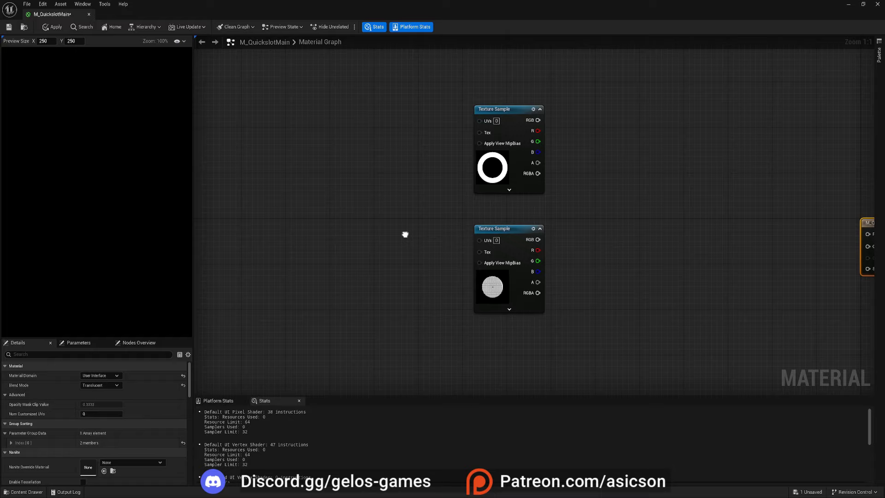
left_click(286, 199)
right_click_drag(318, 181, 353, 195)
right_click(345, 199)
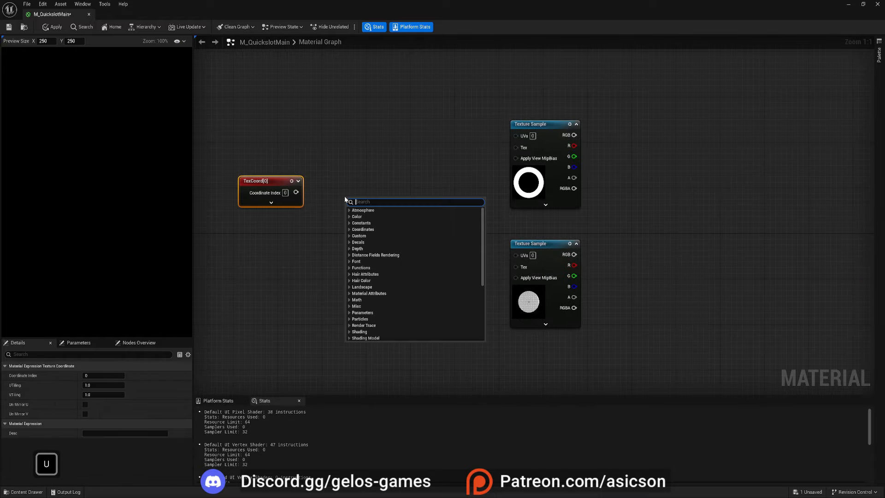
type("scal")
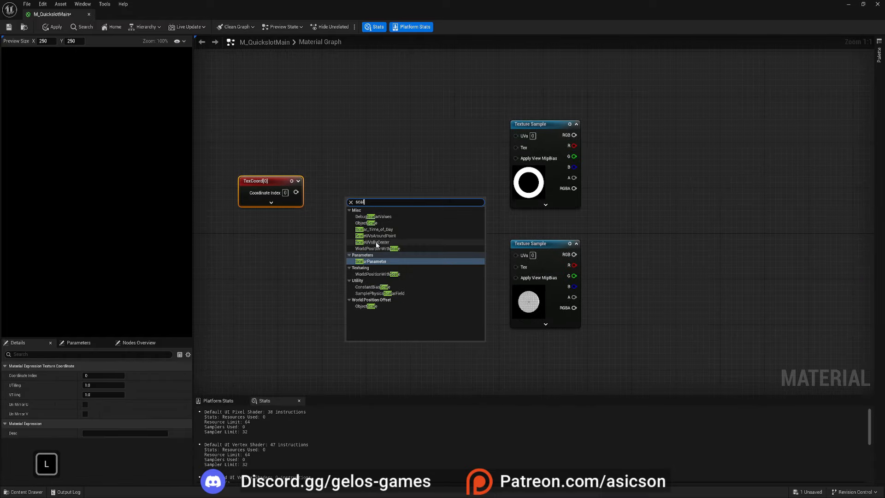
left_click(395, 242)
left_click_drag(380, 209, 375, 198)
left_click_drag(296, 192, 345, 197)
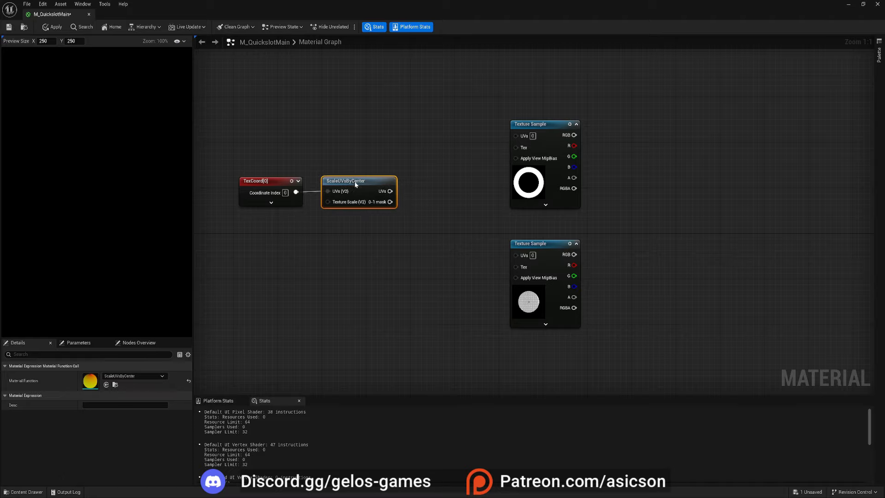
Step: Add a scalar parameter named FrameScale below TexCoord with a default value of 1
right_click_drag(272, 244, 352, 239)
key("s")
left_click(347, 240)
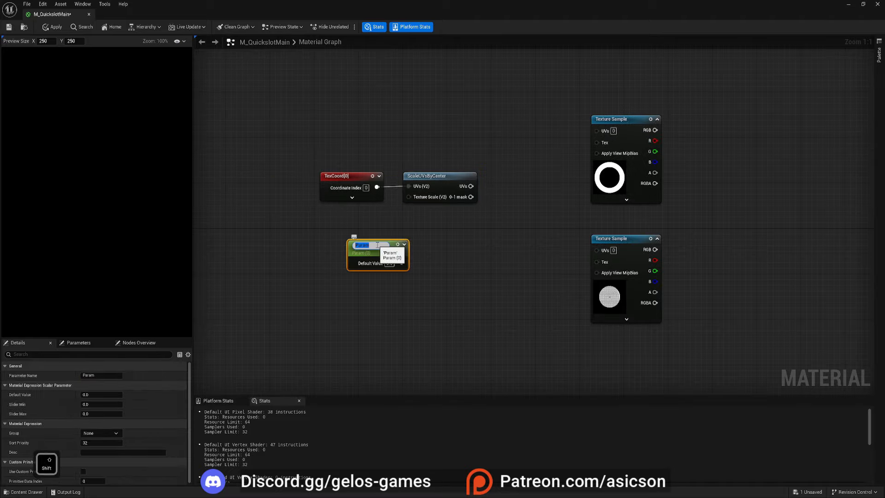
type("FrameScale")
key("Return")
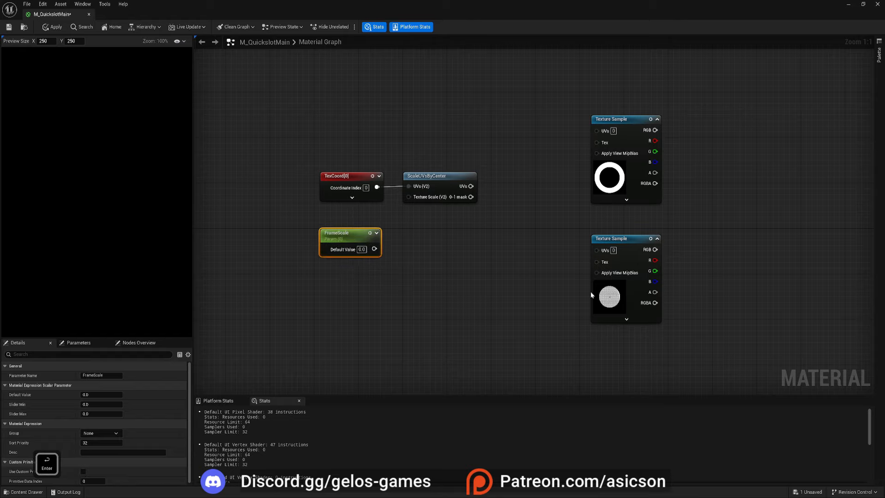
left_click(361, 249)
type("1")
key("Return")
left_click_drag(376, 249, 411, 196)
left_click(384, 211, "alt")
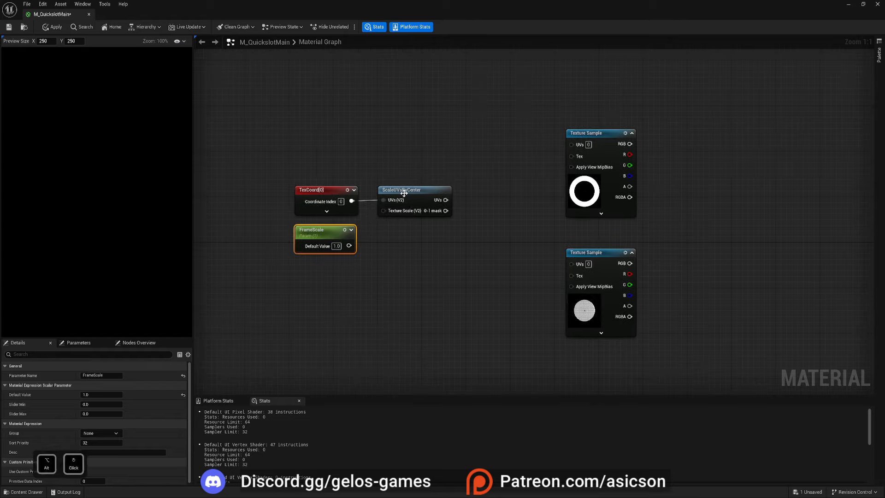
Step: Add a Lerp node with FrameScale in A, and an Add node that adds 0.1 to FrameScale
left_click_drag(403, 193, 446, 193)
left_click_drag(322, 237, 290, 247)
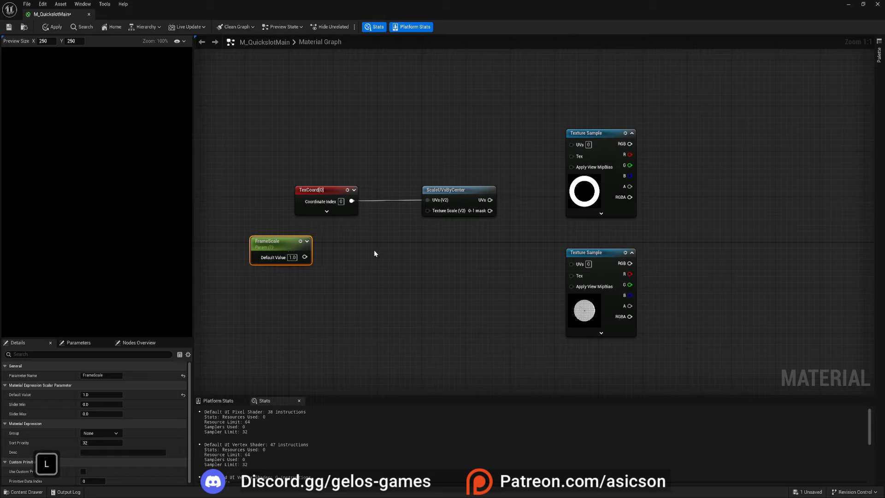
left_click(363, 244)
left_click_drag(304, 257, 366, 259)
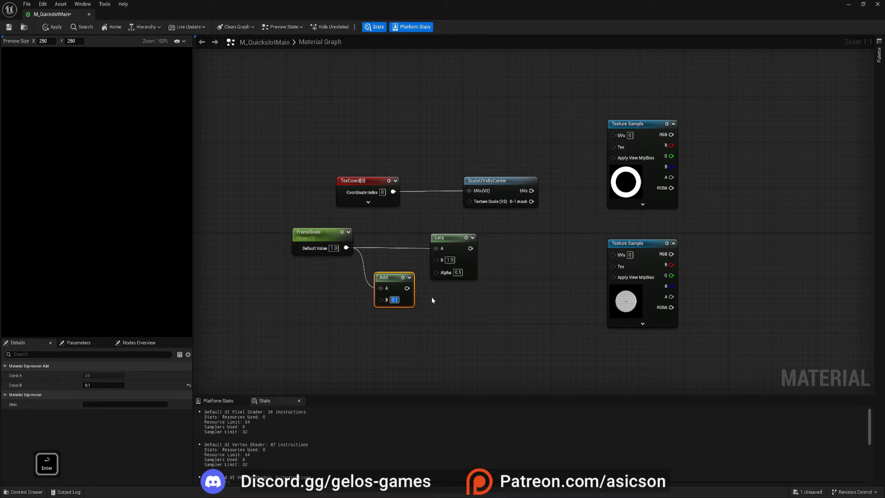
Step: Connect the Add result to Lerp input B and the Lerp to ScaleUVsByCenter's Texture Scale, arranging the nodes compactly
left_click_drag(401, 286, 397, 259)
left_click_drag(442, 237, 469, 201)
left_click_drag(288, 220, 431, 279)
left_click_drag(443, 237, 416, 226)
left_click(405, 295)
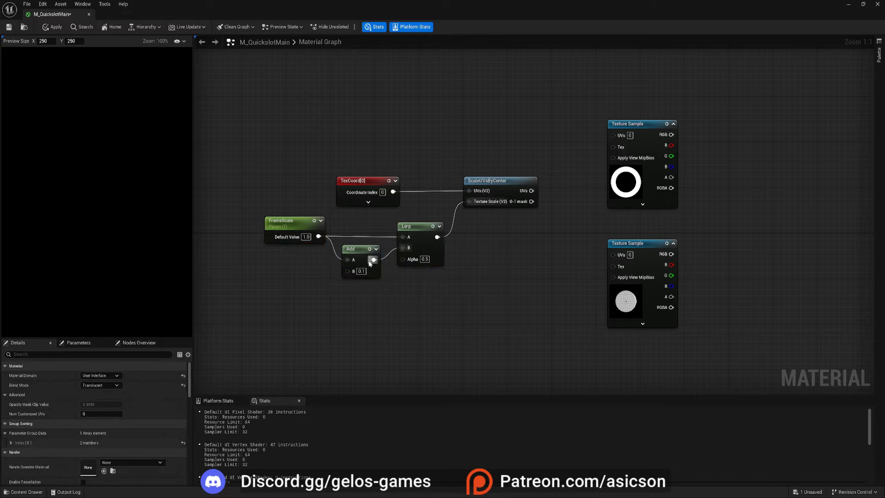
right_click_drag(409, 270, 397, 278)
right_click_drag(328, 231, 321, 256)
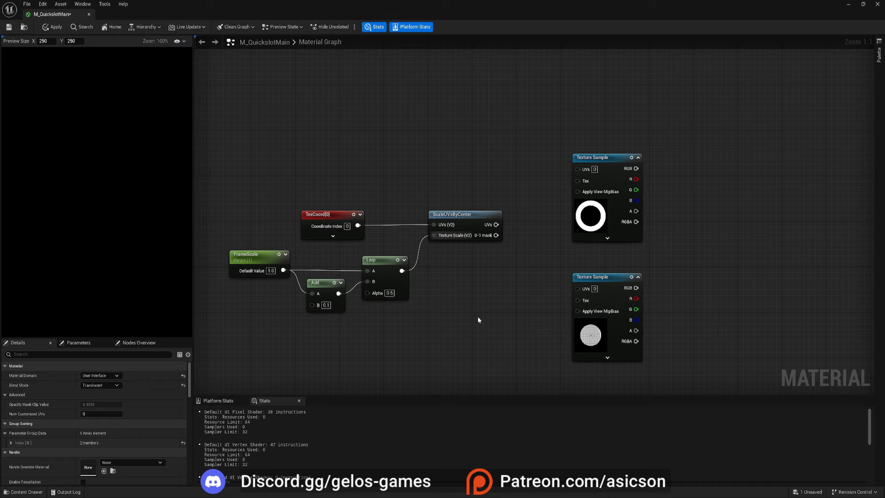
right_click_drag(476, 303, 497, 304)
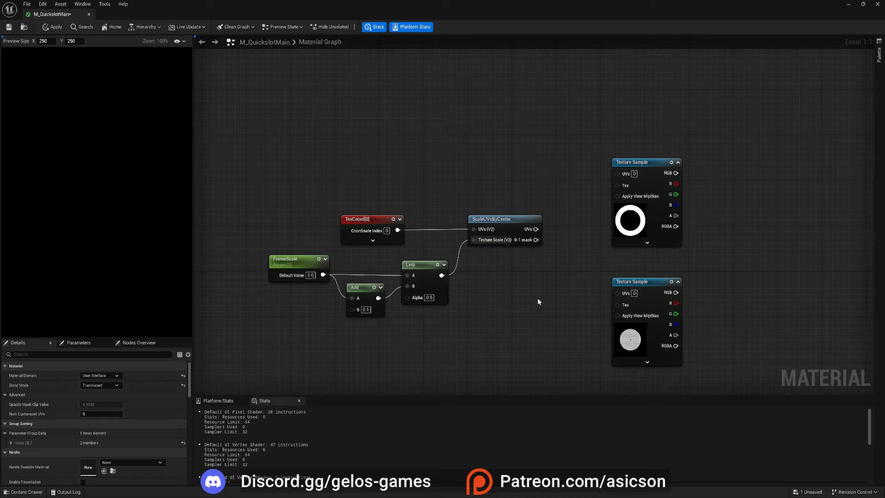
right_click_drag(538, 299, 566, 294)
left_click_drag(435, 292, 507, 332)
left_click(441, 337)
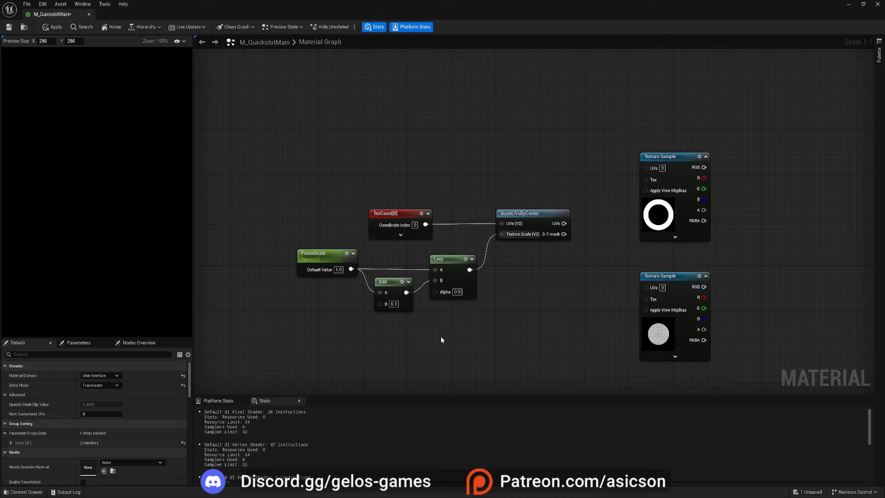
Step: Add a scalar parameter named IsFocused in the empty area above the TexCoord node
right_click_drag(506, 307, 492, 336)
right_click_drag(406, 158, 419, 197)
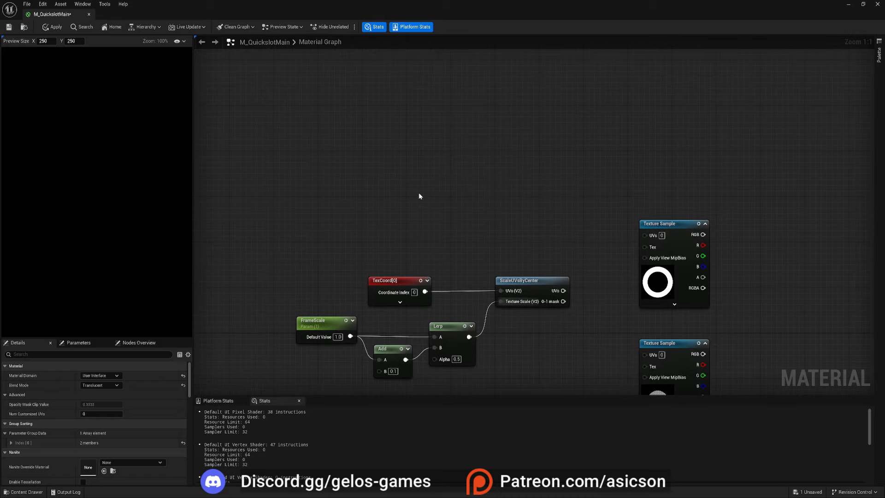
left_click(376, 161)
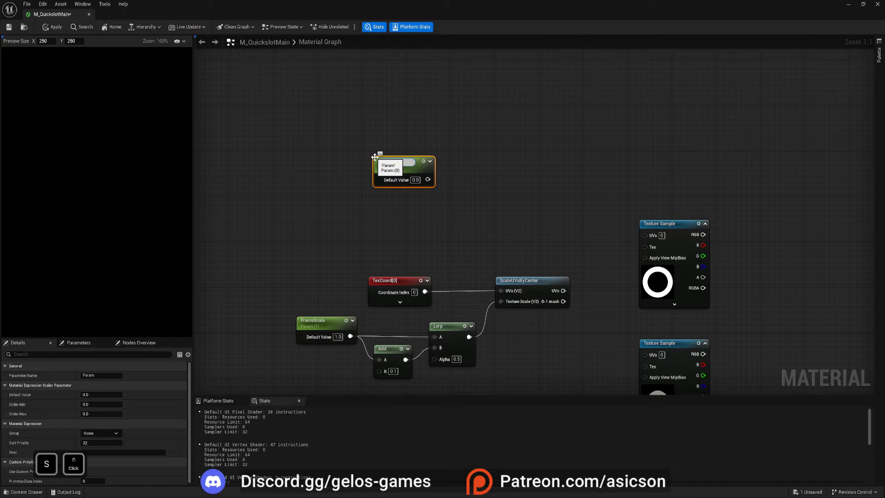
type("IsFocused")
key("Return")
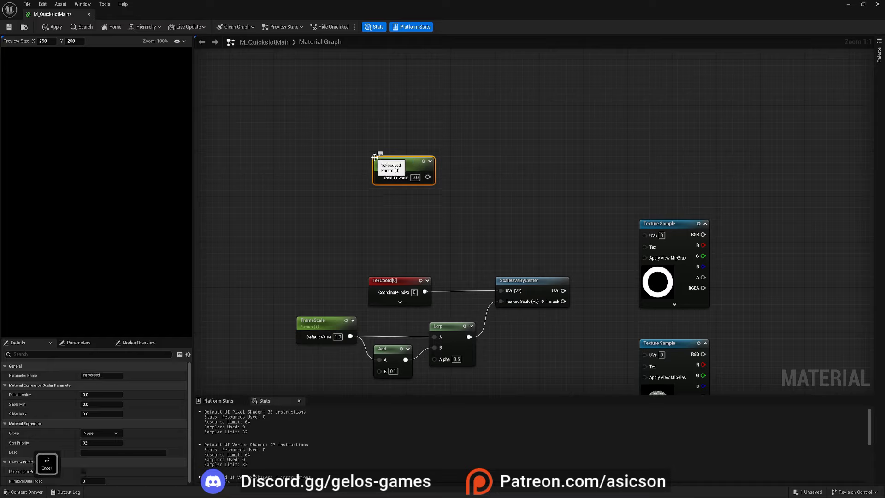
Step: Feed IsFocused into a new named reroute declaration called Is Focused Bool
left_click_drag(428, 177, 476, 164)
type("re")
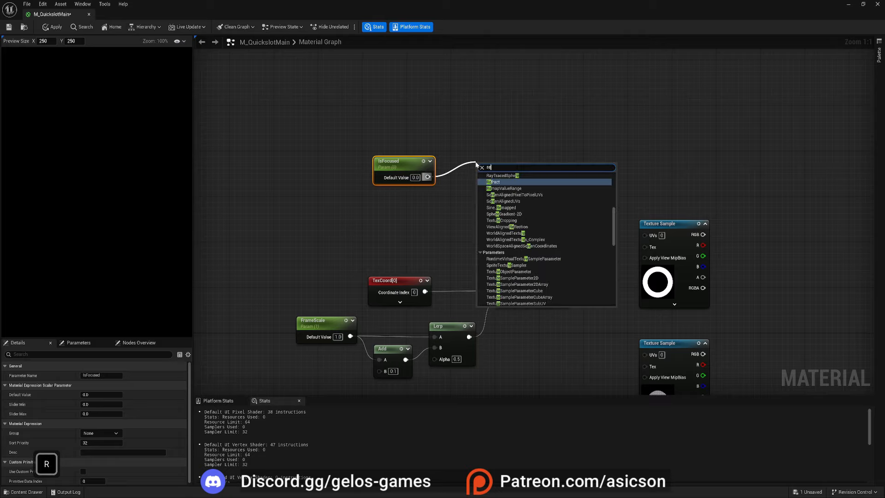
type("r")
left_click(496, 194)
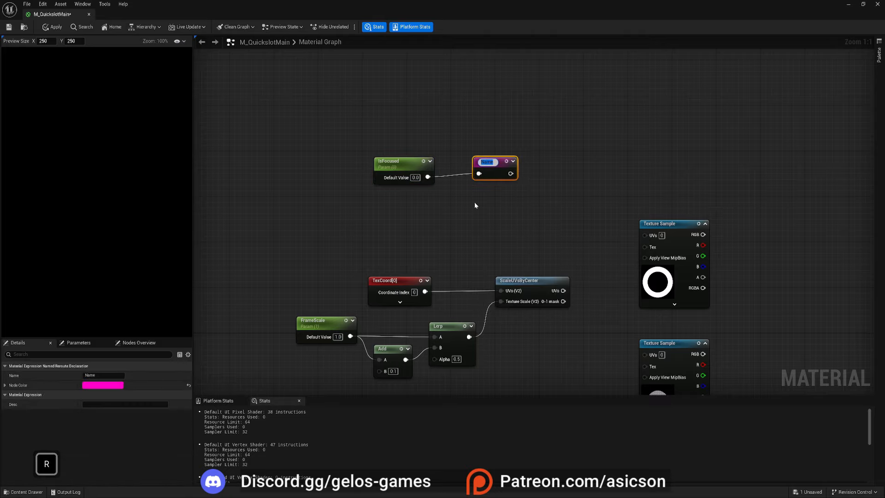
type("Is Focused Bool")
key("Return")
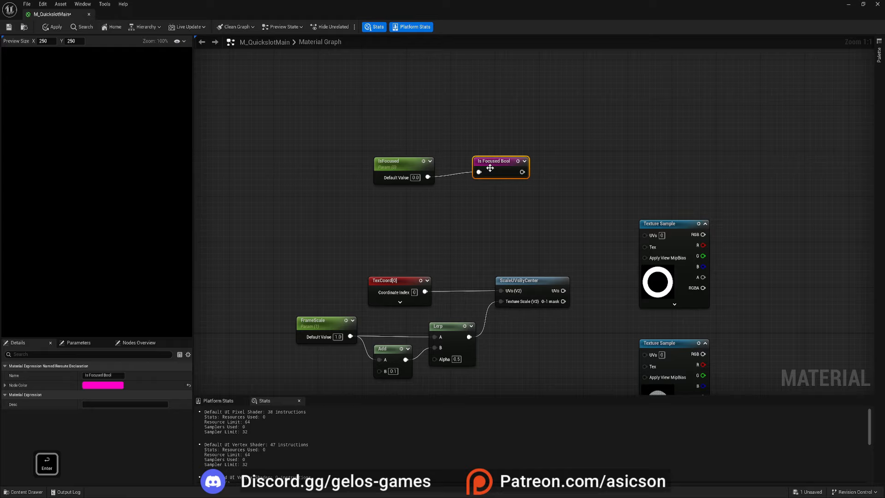
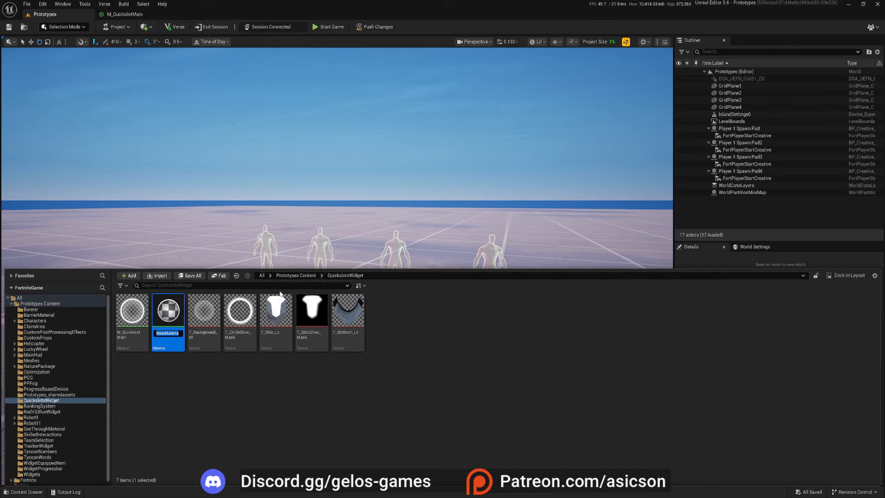
Step: Name the new material in the QuickslotsWidget folder M_Slab and open it for editing
type("M_Slab")
key("Return")
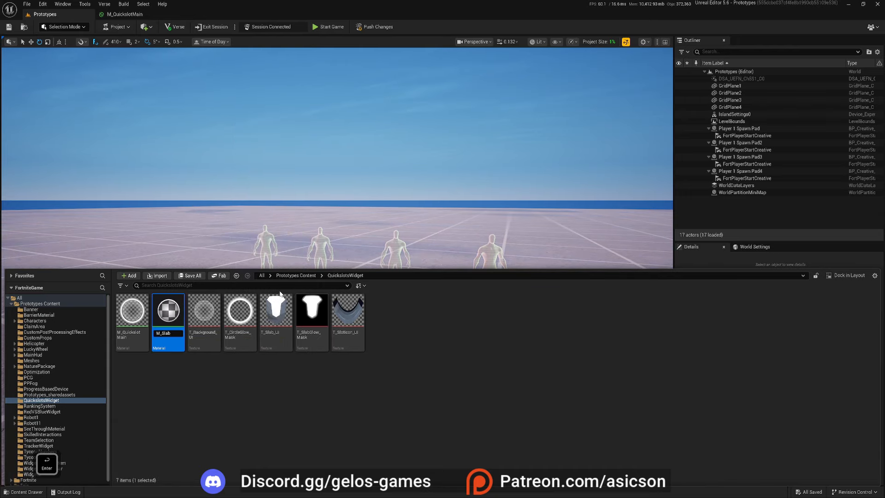
double_click(168, 312)
Step: Set M_Slab's material domain to User Interface and its blend mode to Translucent
left_click(100, 375)
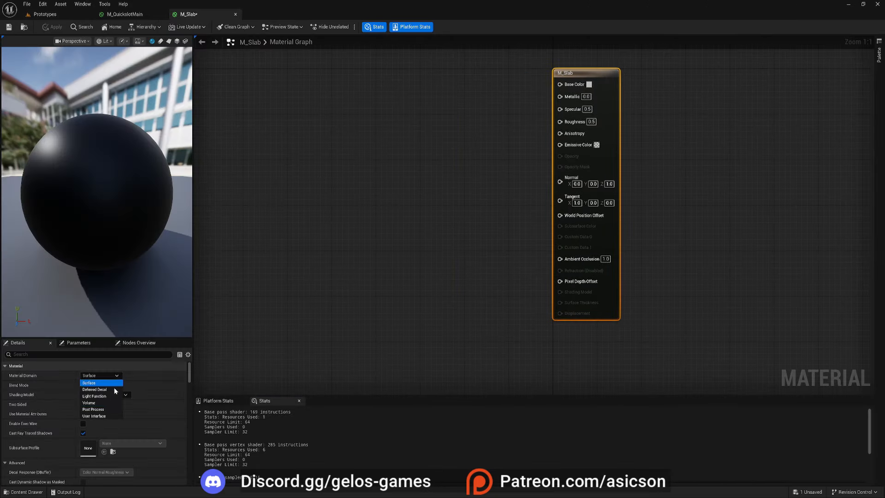
left_click(99, 407)
left_click(100, 384)
left_click(98, 405)
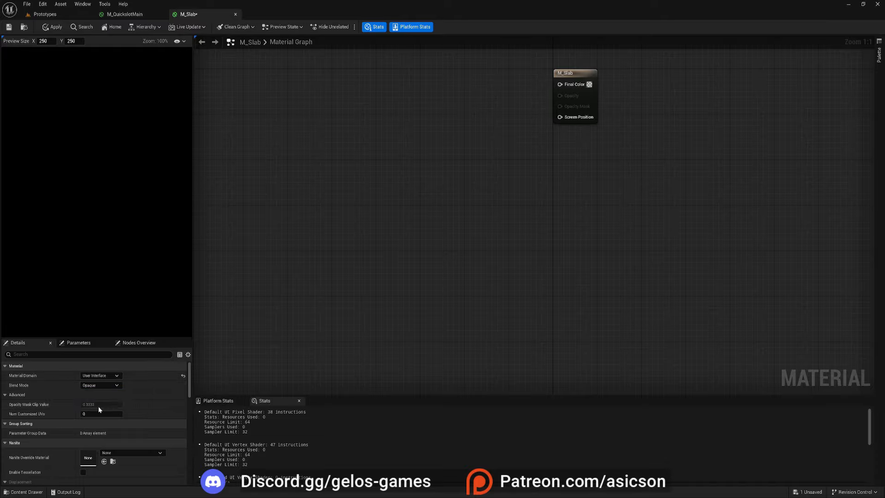
Step: Add the T_Slab_UI and T_SlabGlow_Mask textures to the M_Slab graph as texture samples, well ahead of the output node
key("ctrl+space")
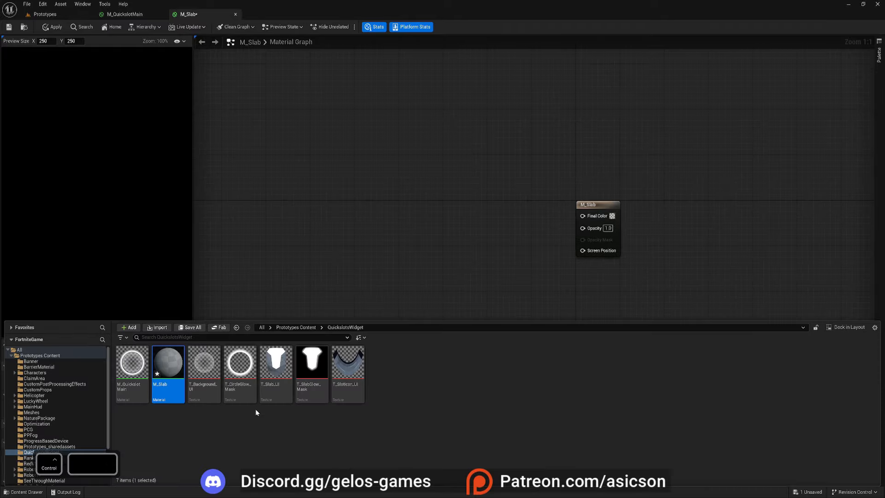
left_click(276, 371)
left_click(311, 383, "ctrl")
left_click_drag(311, 383, 362, 186)
left_click_drag(379, 240, 295, 194)
right_click_drag(295, 194, 408, 192)
scroll(408, 192, "up", 7, "ctrl")
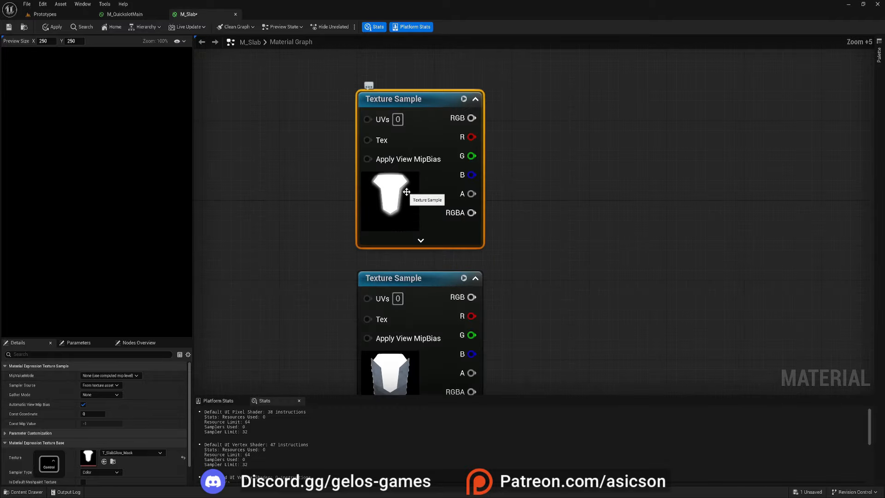
right_click_drag(371, 314, 359, 261)
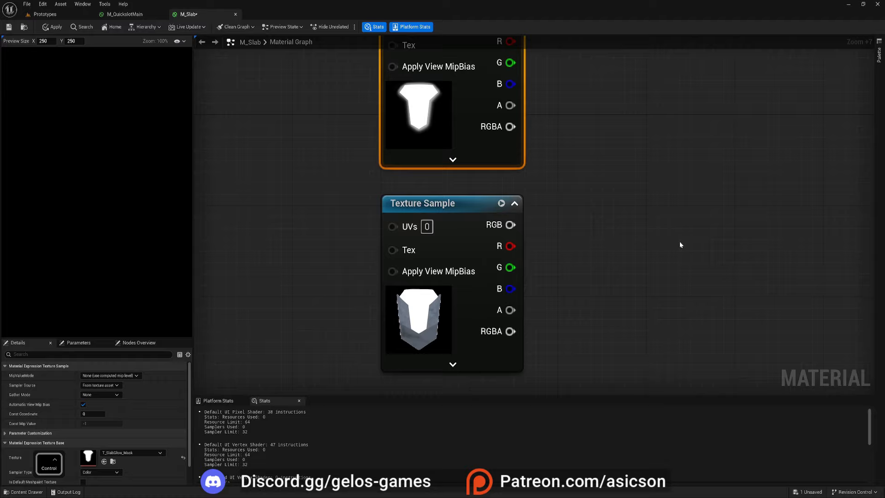
Step: Examine the T_SlabGlow_Mask texture up close in its own texture editor, and return to the M_Slab graph
right_click_drag(679, 244, 614, 249)
right_click_drag(540, 191, 562, 274)
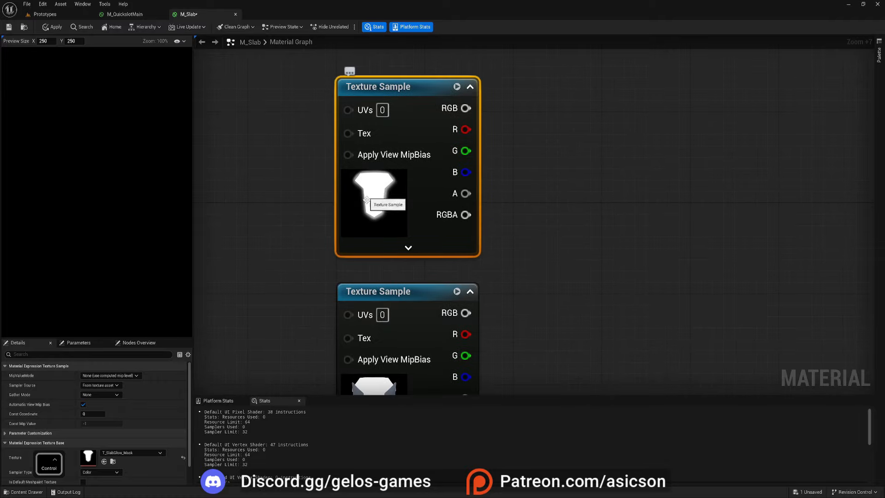
double_click(89, 456)
scroll(295, 242, "up", 4)
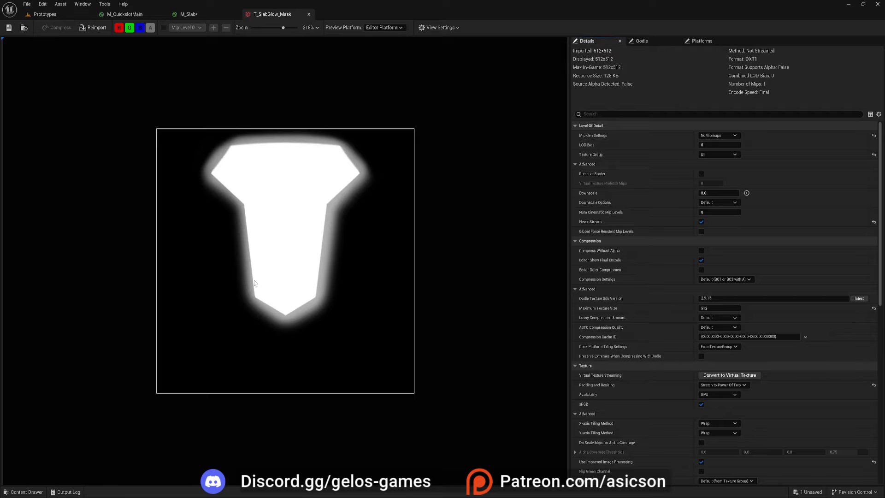
scroll(276, 272, "up", 4)
scroll(245, 187, "down", 3)
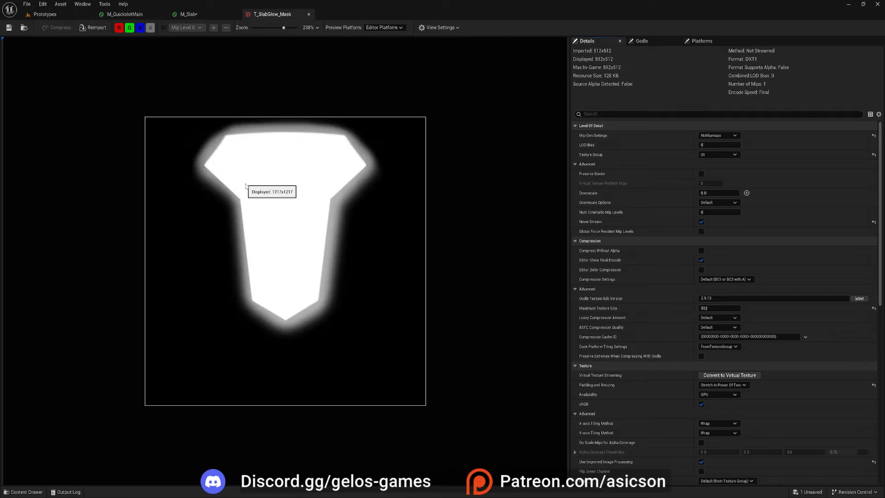
scroll(246, 188, "down", 2)
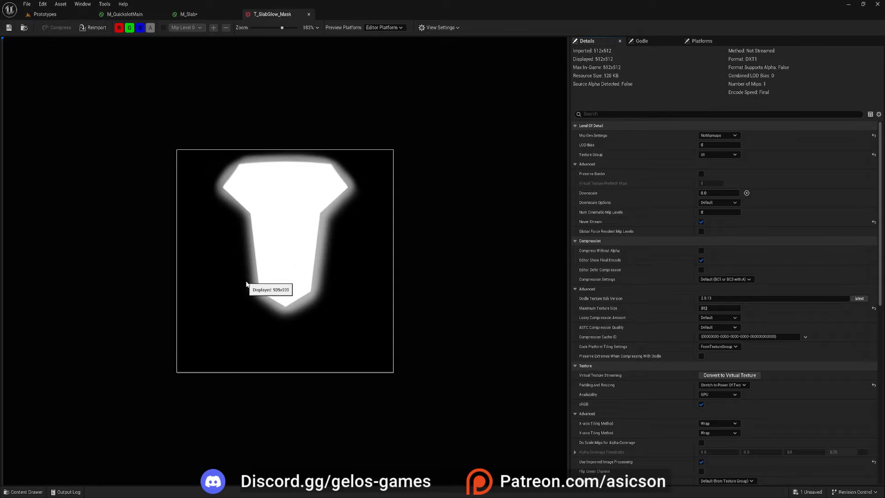
left_click(310, 14)
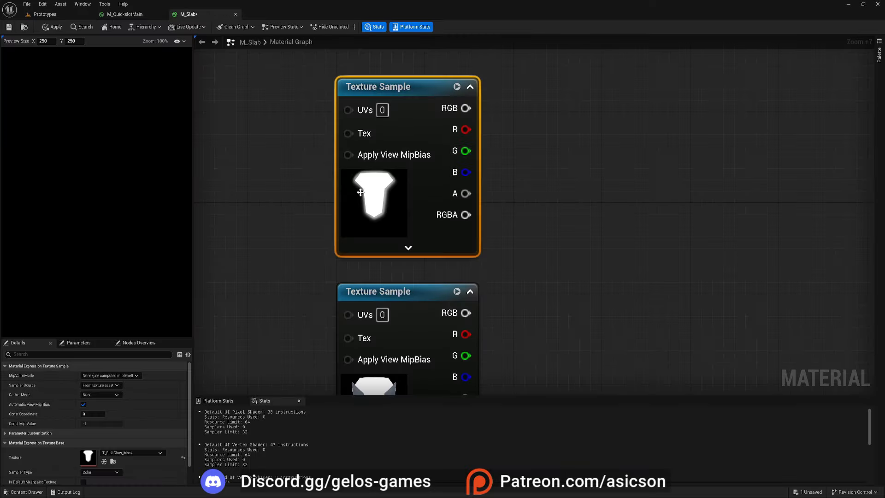
Step: Set the sampler source of both texture samples to Shared: Clamp
scroll(298, 234, "down", 14)
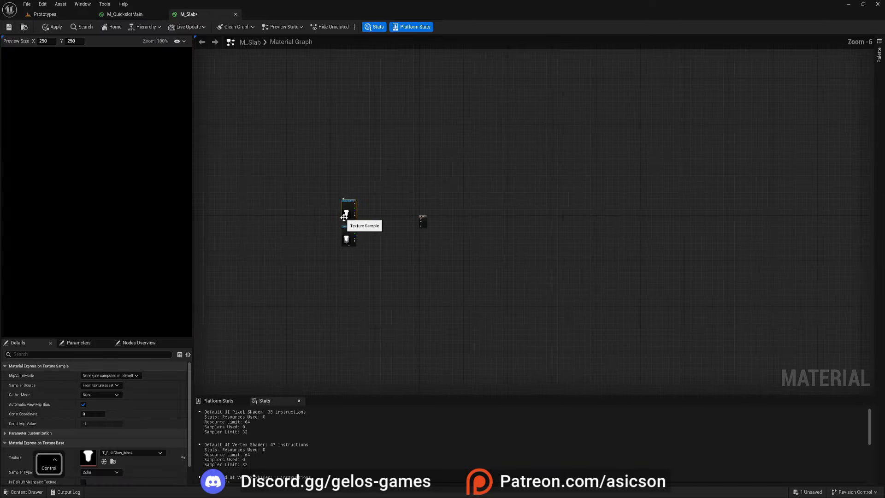
scroll(346, 219, "up", 6)
right_click_drag(460, 249, 455, 200)
left_click(350, 264, "ctrl")
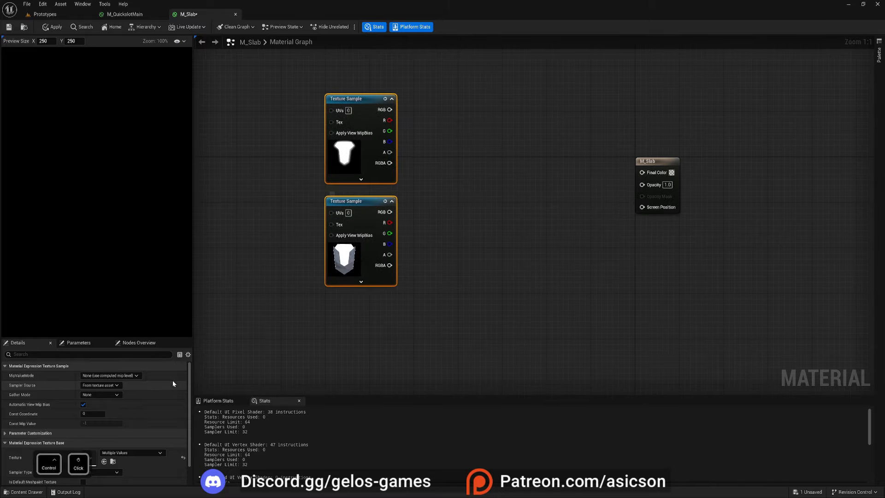
left_click(111, 386)
left_click(104, 407)
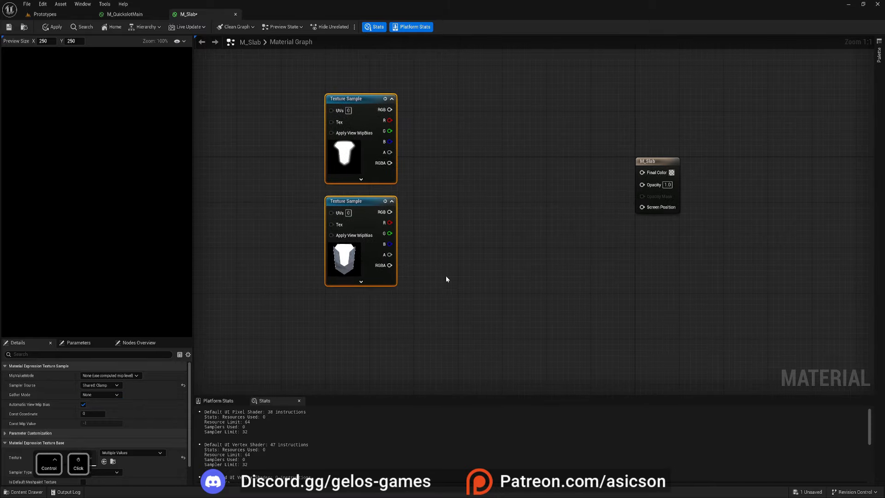
Step: Add a Lerp node between the texture samples and the M_Slab output node
left_click(446, 277)
right_click_drag(274, 172, 352, 200)
right_click_drag(561, 248, 400, 256)
key("l")
left_click(458, 203)
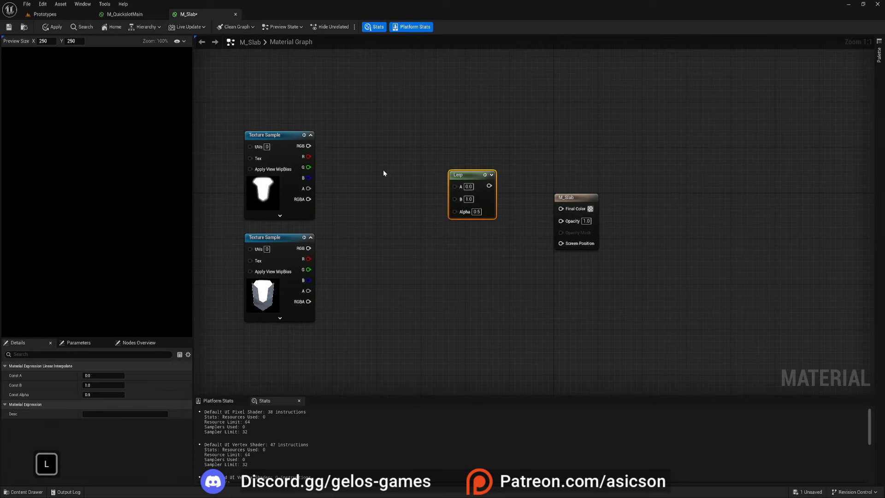
left_click_drag(309, 145, 378, 110)
left_click_drag(411, 186, 455, 187)
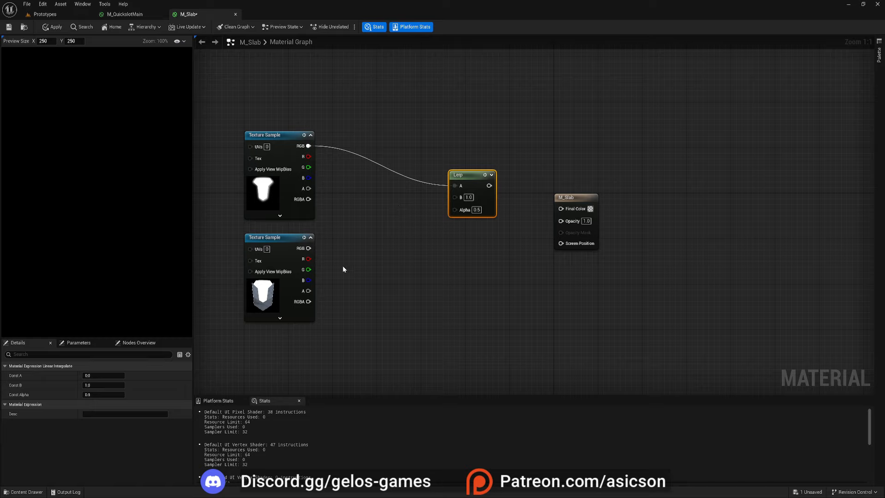
right_click_drag(343, 269, 345, 248)
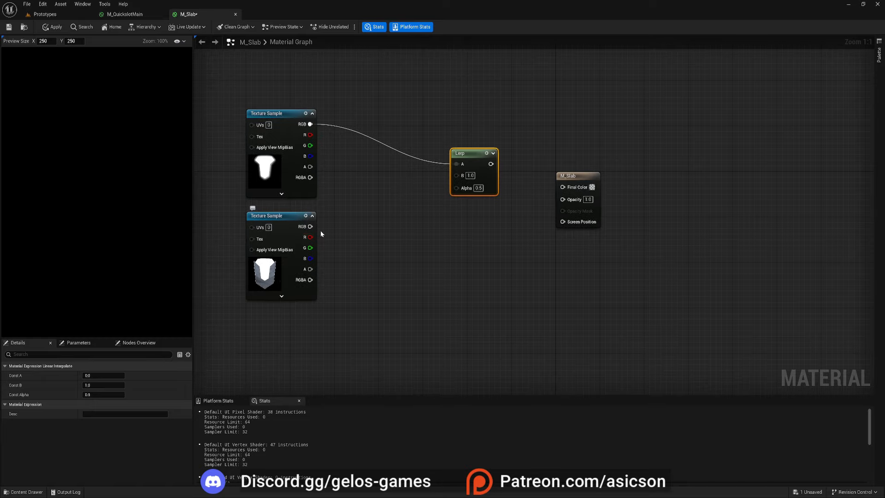
left_click(310, 125, "alt")
Step: Arrange the T_Slab_UI sample above the glow mask sample and connect its RGB output to the Lerp's A input
left_click_drag(288, 114, 285, 317)
left_click_drag(284, 234, 456, 164)
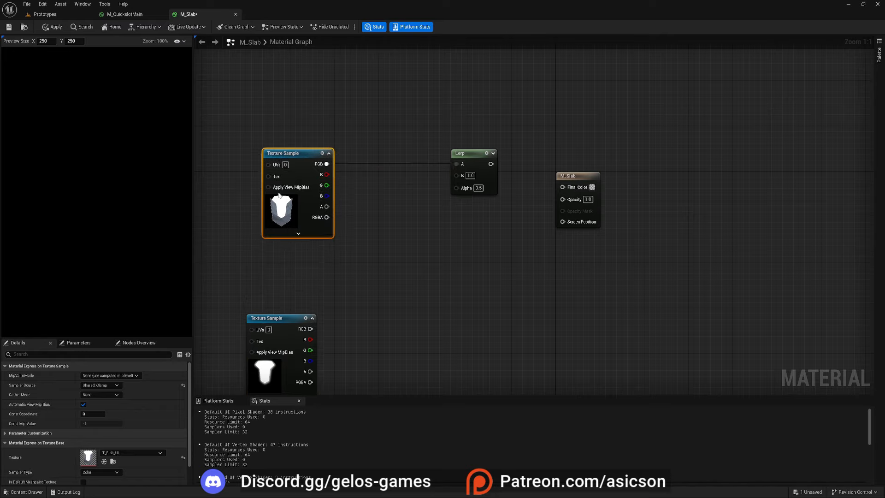
left_click_drag(279, 195, 258, 195)
right_click_drag(317, 231, 340, 210)
left_click_drag(289, 303, 282, 239)
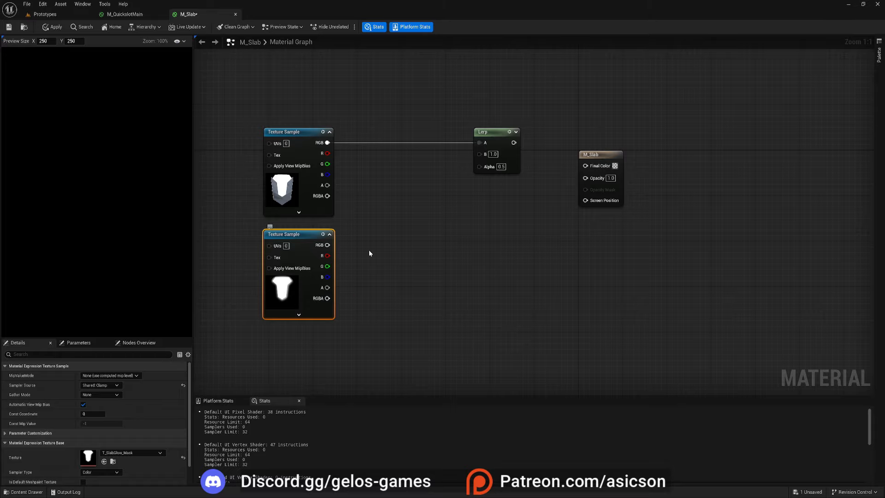
right_click_drag(370, 253, 353, 268)
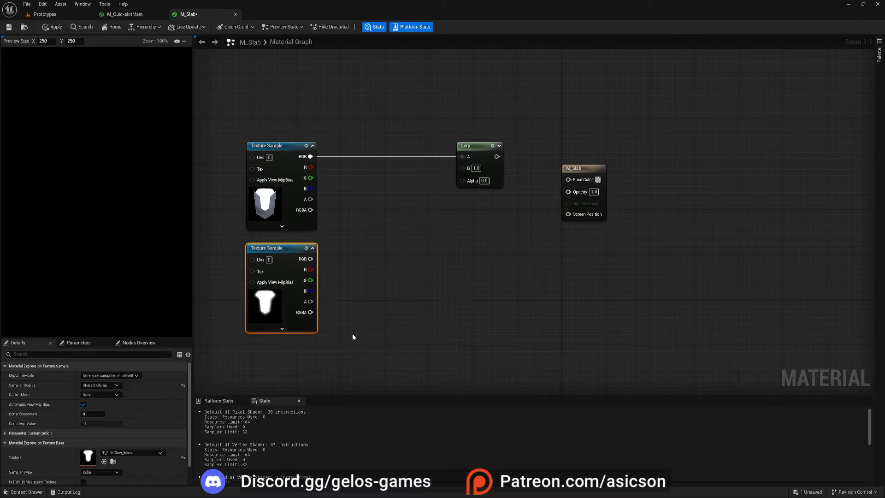
Step: Feed the glow mask's R channel into a new Multiply node with B set to 2
left_click_drag(311, 259, 397, 295)
left_click(361, 271)
key("m")
left_click(385, 278)
left_click_drag(399, 285, 376, 262)
left_click(393, 282)
type("2")
key("Return")
right_click_drag(418, 276, 389, 282)
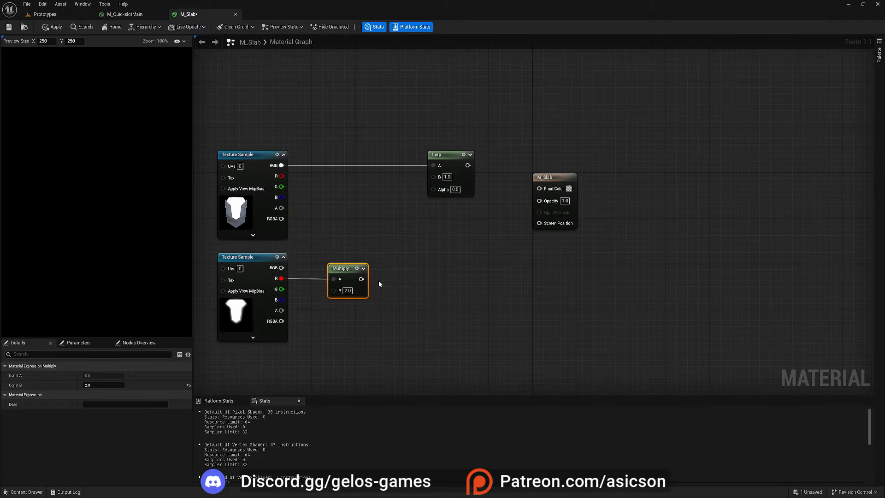
right_click_drag(395, 286, 369, 276)
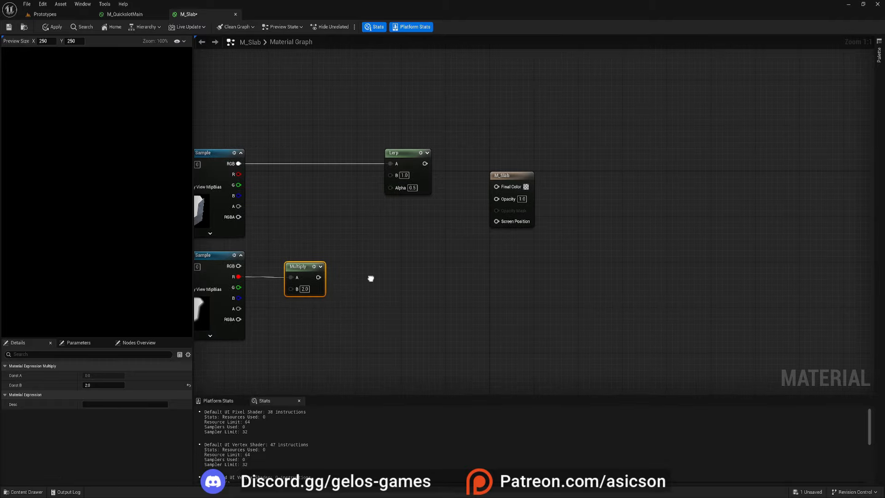
Step: Add a second Multiply node and feed the doubled glow mask into its A input
key("m")
left_click(405, 265)
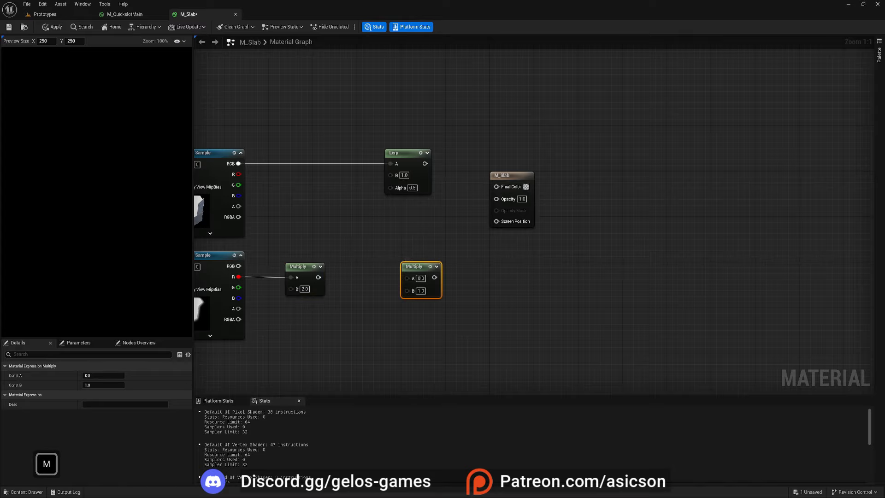
right_click_drag(312, 277, 325, 249)
left_click_drag(427, 253, 426, 252)
left_click_drag(430, 241, 394, 249)
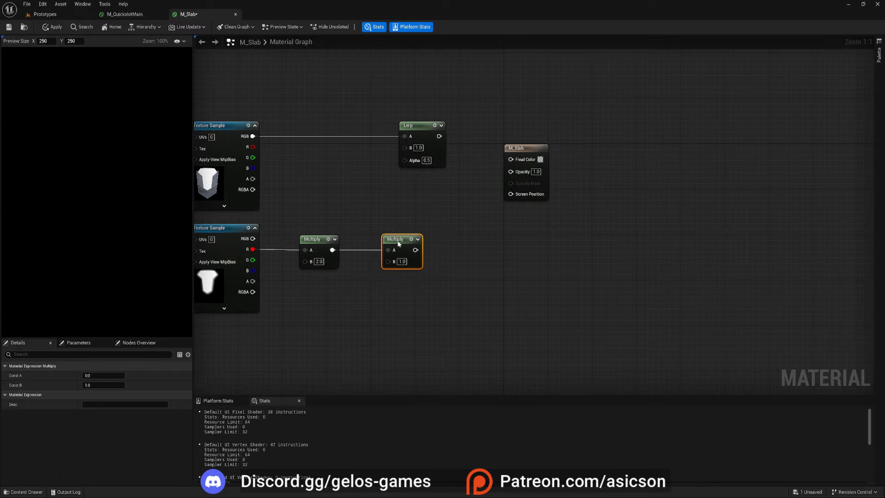
right_click_drag(342, 298, 407, 286)
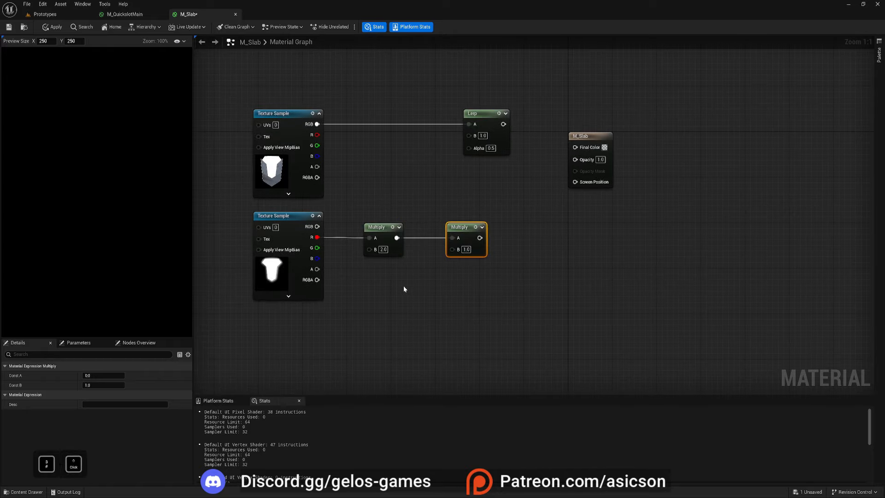
Step: Add a vector parameter named GlowColor below the two Multiply nodes
left_click(403, 286)
right_click(418, 291)
left_click(446, 311)
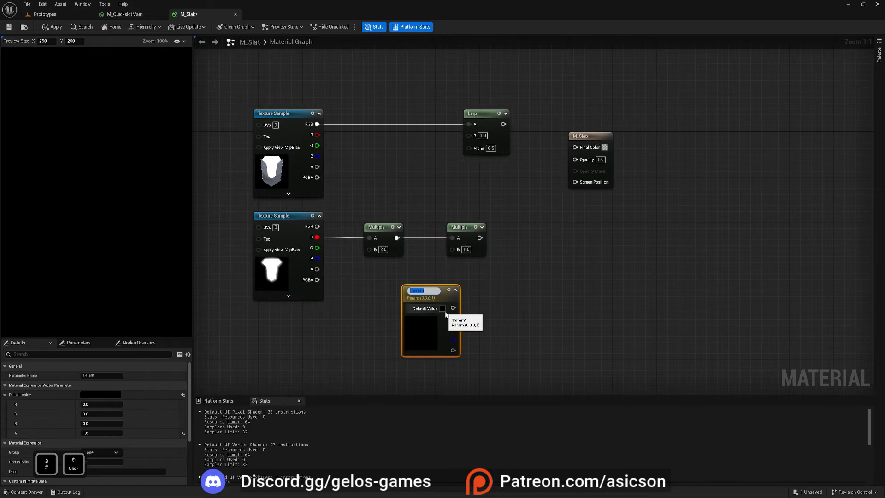
type("Glow")
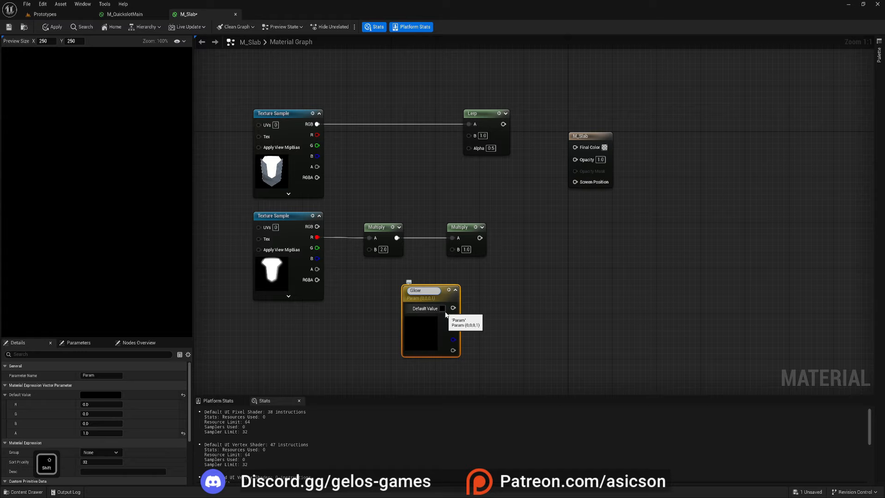
type("Color")
key("Return")
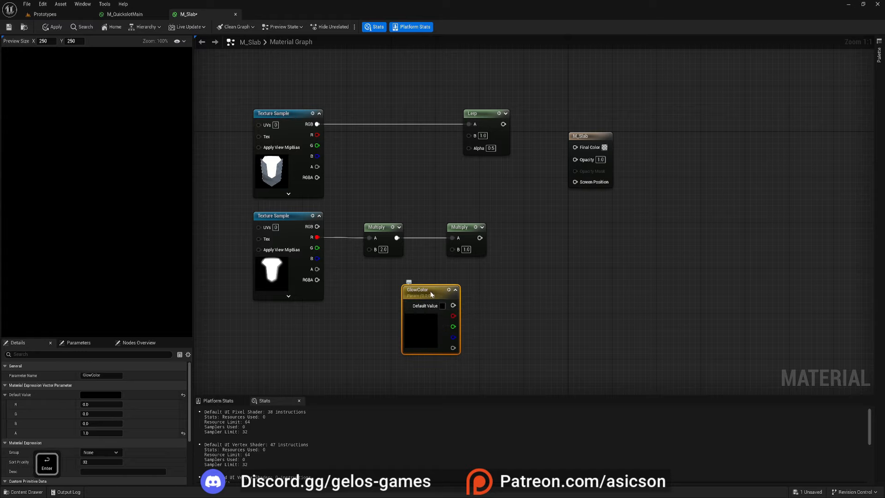
Step: Set GlowColor's default value to white and connect it to the second Multiply's B input
left_click_drag(433, 293, 394, 277)
left_click(83, 394)
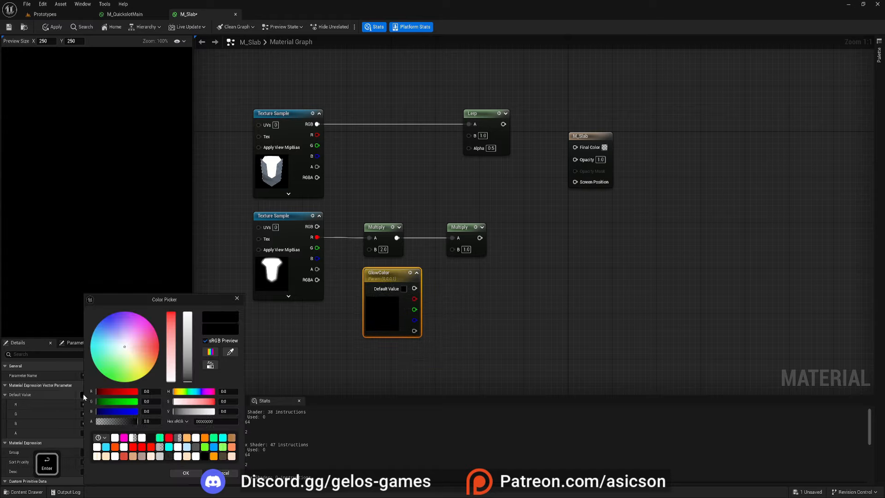
left_click(187, 313)
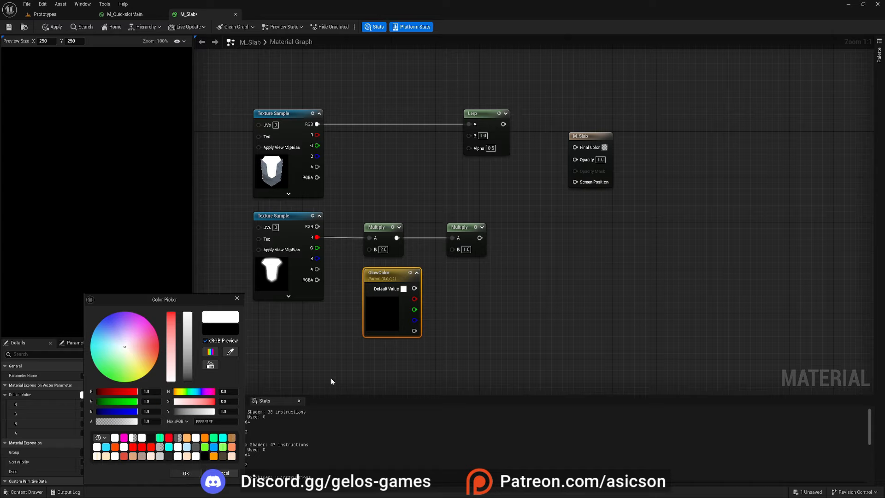
left_click_drag(414, 288, 453, 249)
Step: Connect the coloured glow Multiply to the Lerp's B input and the Lerp's output to M_Slab's Final Color
right_click_drag(469, 303, 377, 308)
left_click_drag(386, 241, 563, 134)
left_click_drag(470, 127, 553, 151)
right_click_drag(468, 189, 555, 185)
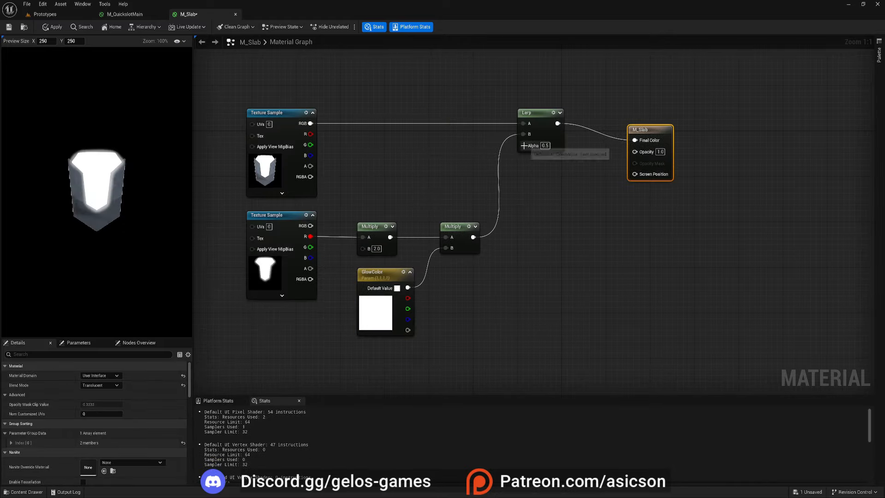
Step: Add a third Multiply node below the others and feed the doubled glow mask into its A input
left_click_drag(523, 146, 560, 199)
left_click(495, 293)
right_click_drag(496, 301, 489, 259)
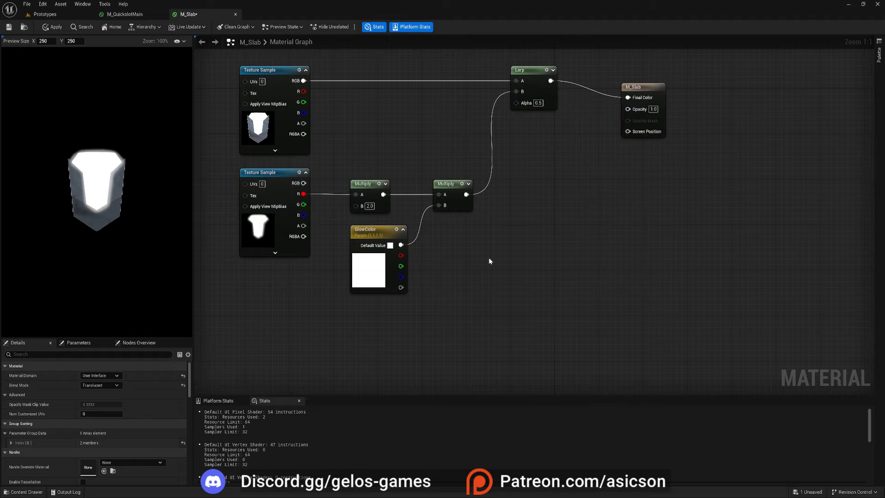
left_click(478, 257)
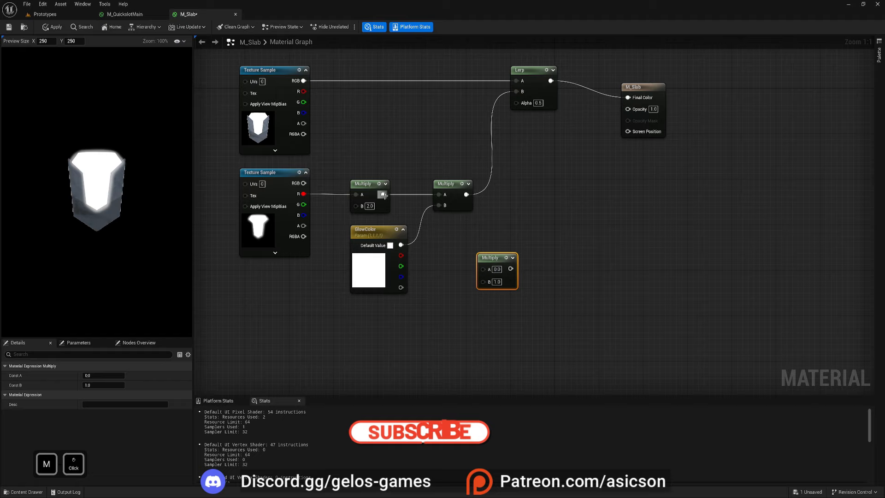
left_click_drag(383, 194, 483, 268)
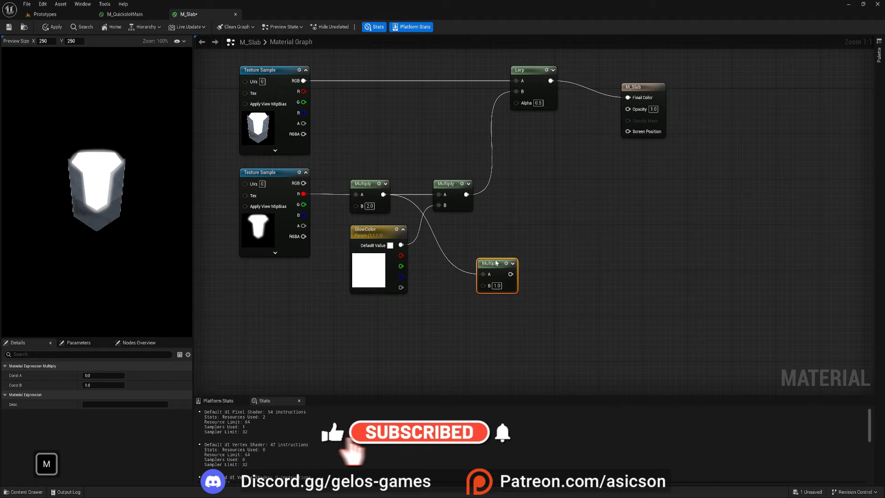
Step: Add a scalar parameter named IsFocused and connect it to the third Multiply's B input
right_click_drag(433, 311, 473, 279)
left_click(461, 289)
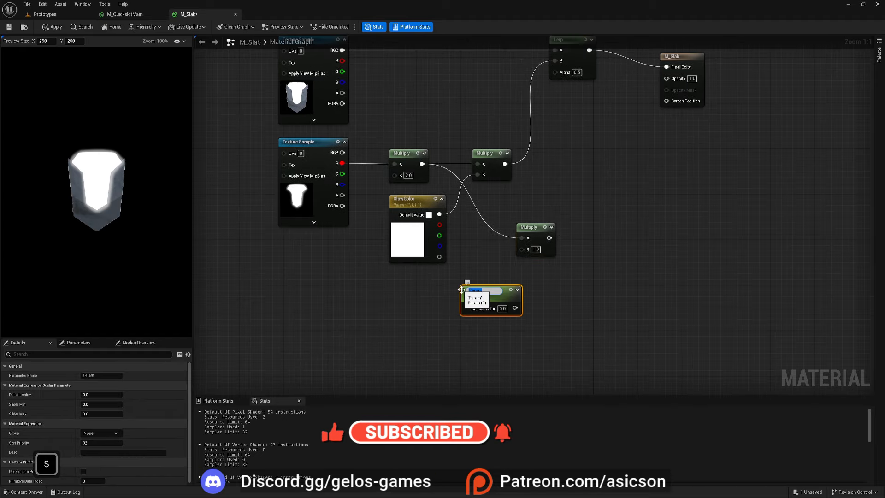
type("IsFo")
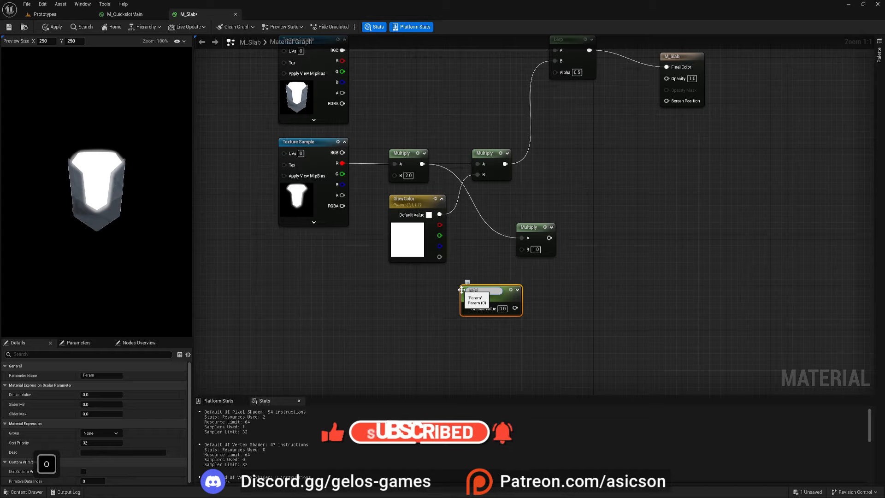
type("cused")
key("Return")
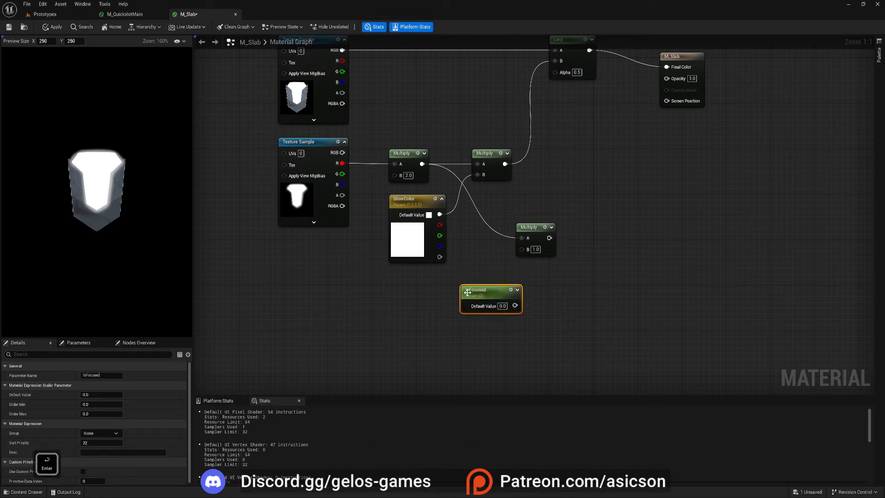
left_click_drag(482, 291, 522, 249)
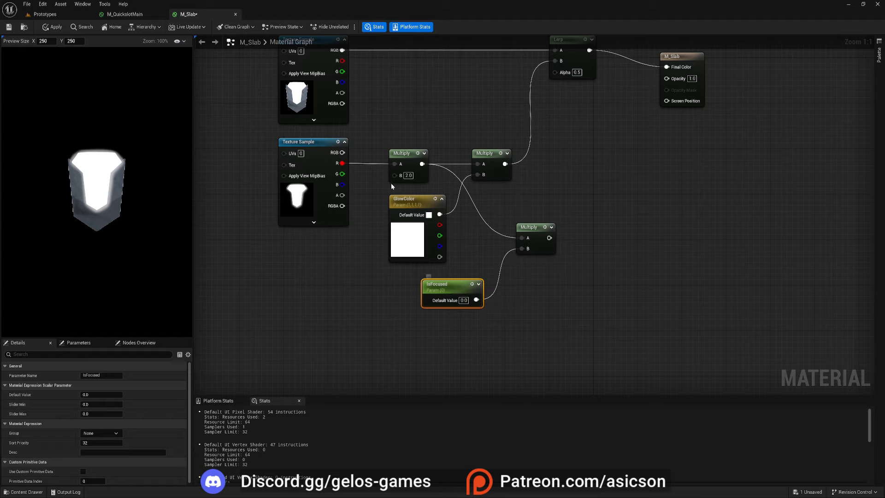
Step: Connect the third Multiply's output to the Lerp's Alpha input
left_click_drag(245, 158, 320, 235)
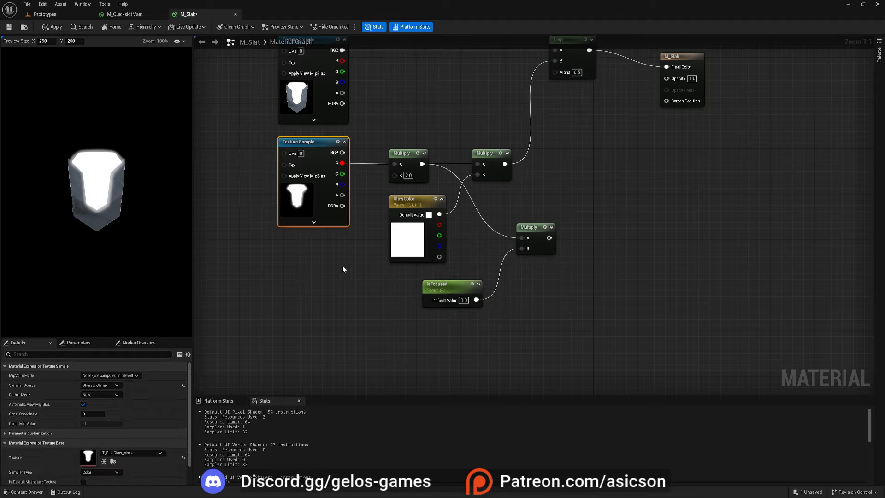
right_click_drag(342, 265, 323, 284)
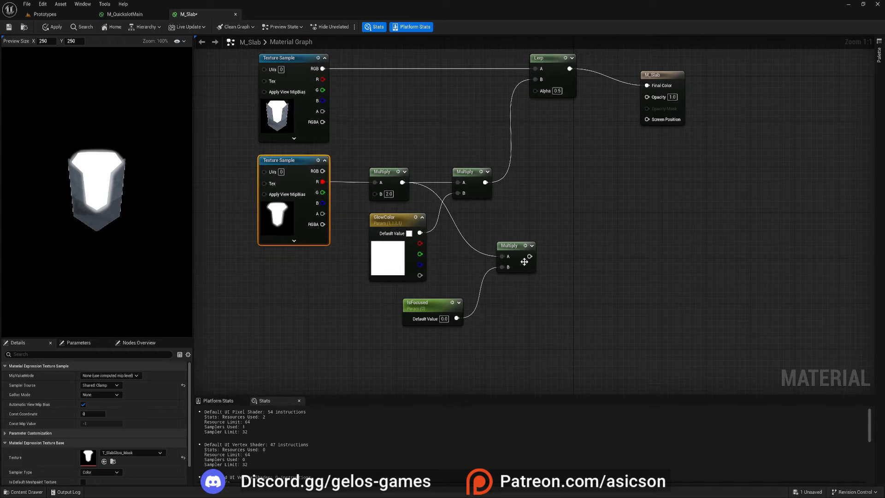
left_click(580, 231)
right_click_drag(581, 231, 512, 268)
left_click_drag(460, 293, 469, 129)
right_click_drag(522, 238, 583, 240)
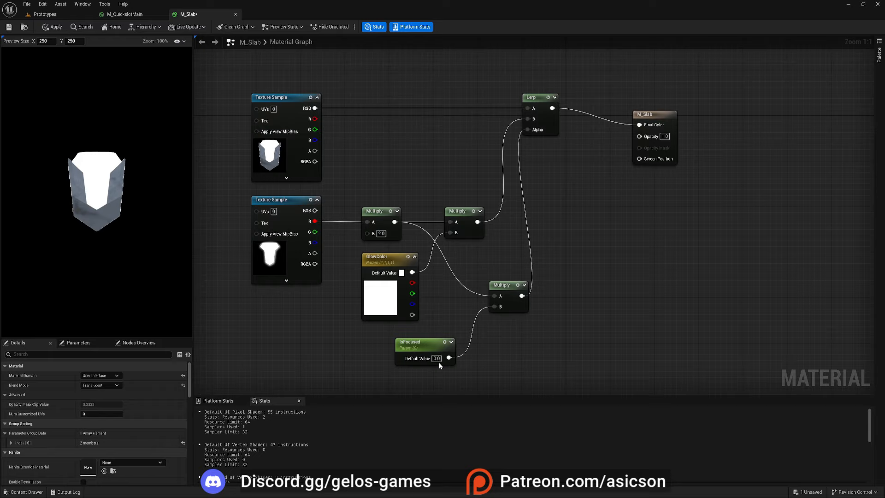
Step: Test the glow in the preview by setting IsFocused's default value to 1, and return it to 0
type("1")
key("Return")
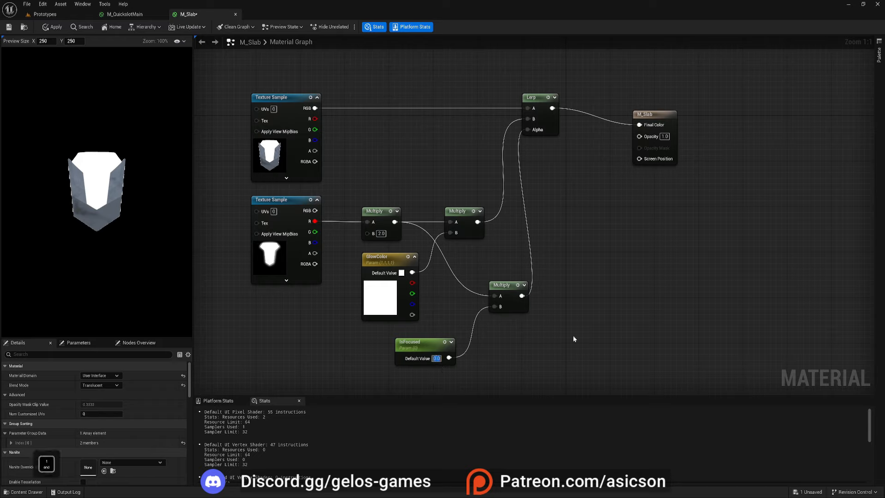
scroll(117, 192, "up", 4)
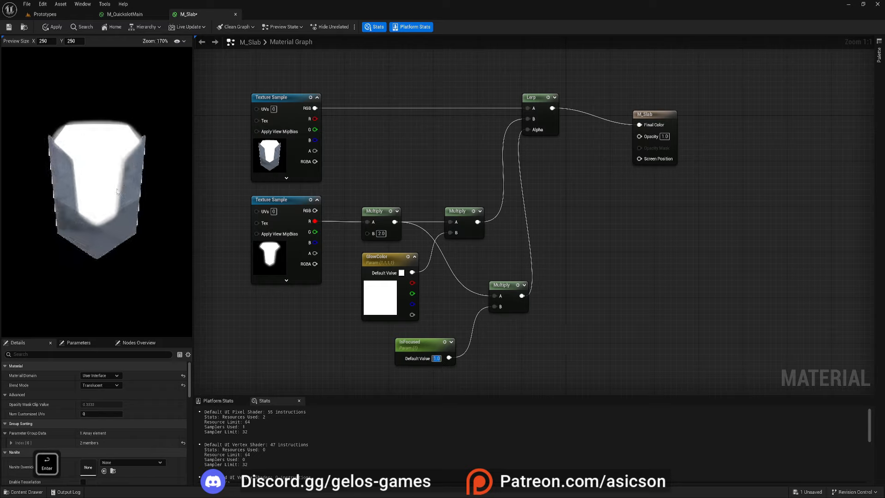
type("0")
key("Return")
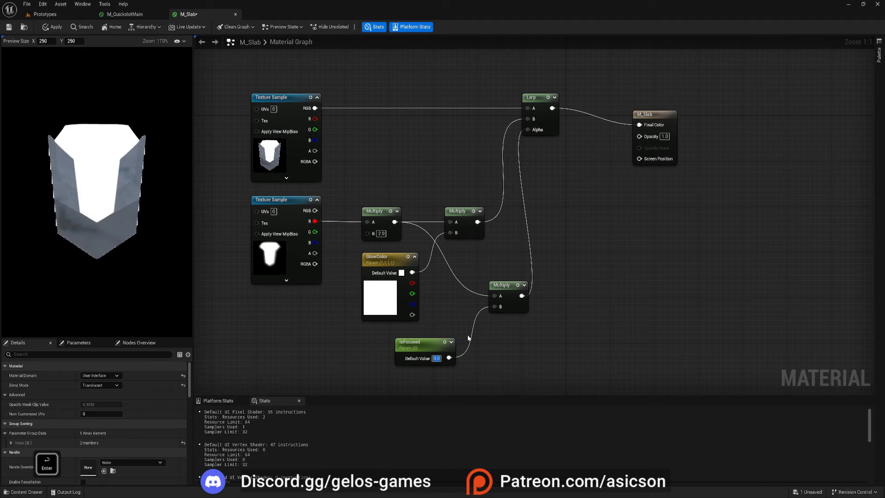
Step: Tidy the graph by moving the IsFocused node beneath GlowColor and shifting the third Multiply node closer to the others
right_click_drag(468, 334, 435, 333)
left_click(361, 327)
left_click_drag(362, 328, 352, 329)
left_click_drag(472, 286, 461, 265)
left_click(573, 215)
right_click_drag(573, 215, 526, 237)
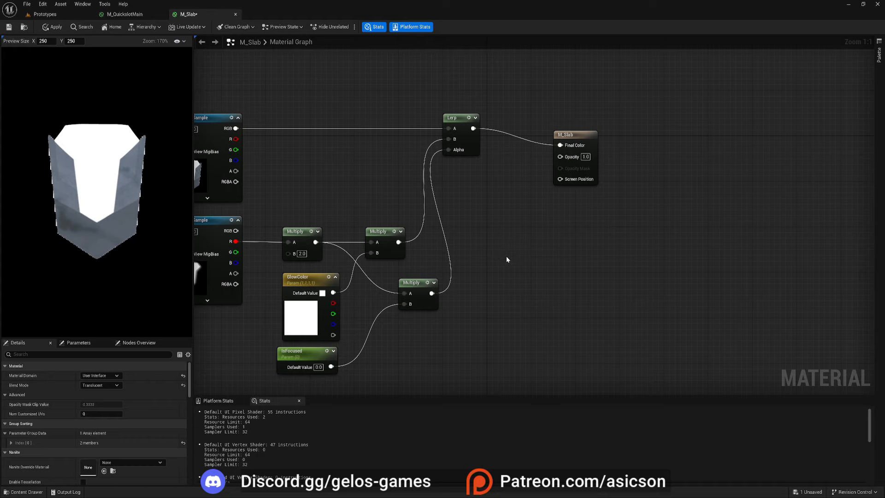
Step: Add a Max node to the M_Slab graph and place it between the Multiply nodes and the material output
key("Home")
right_click(551, 245)
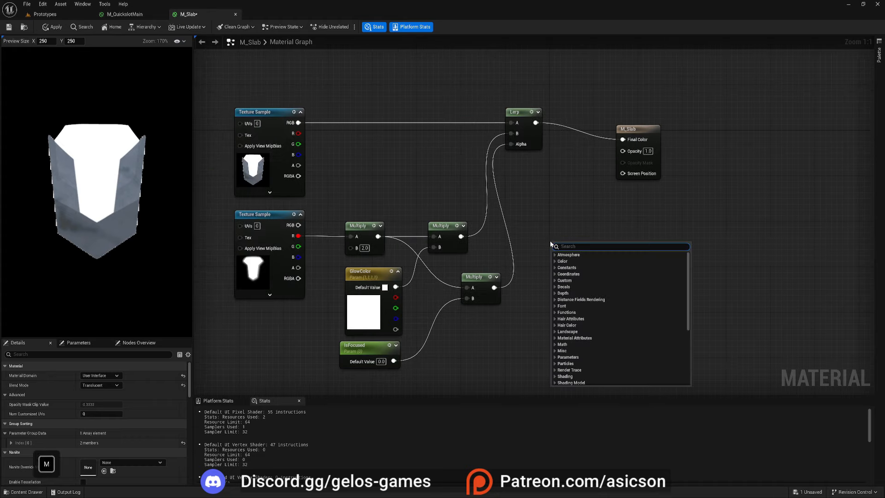
type("max")
left_click(571, 267)
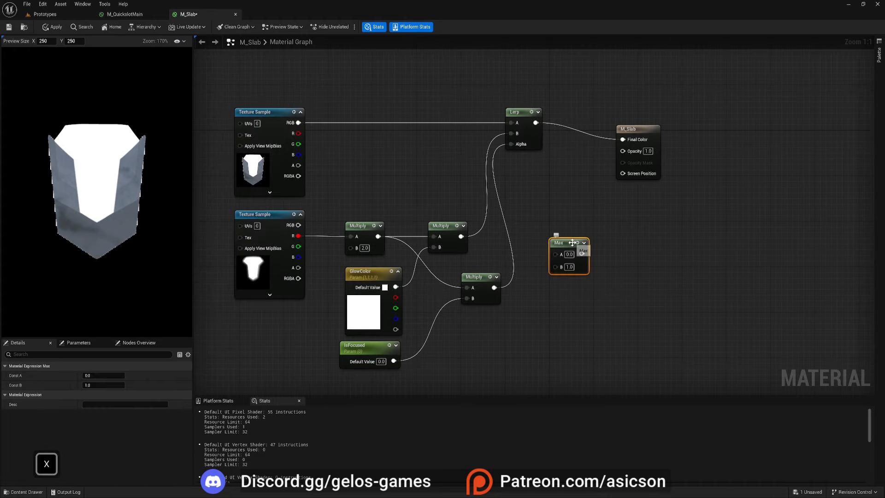
left_click_drag(568, 243, 564, 213)
Step: Connect the slab texture's alpha to Max's A input and the focus-driven Multiply's output to its B input
left_click_drag(298, 165, 552, 227)
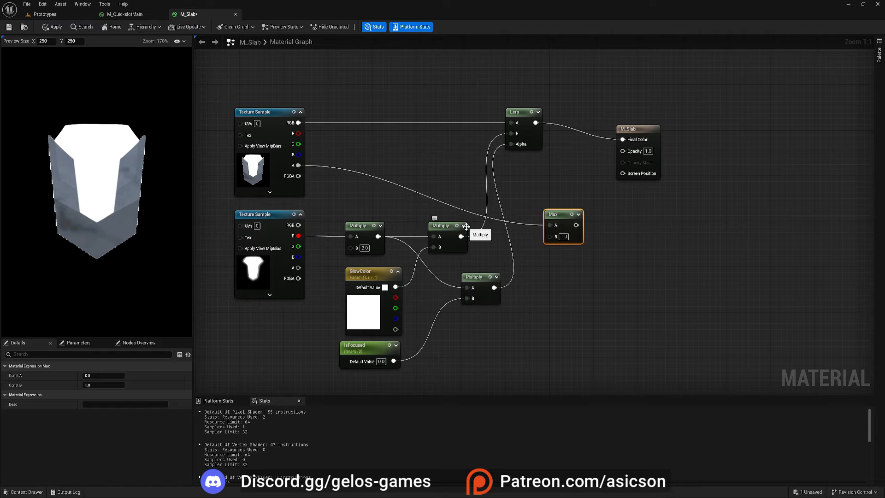
left_click_drag(498, 286, 549, 236)
left_click(443, 237)
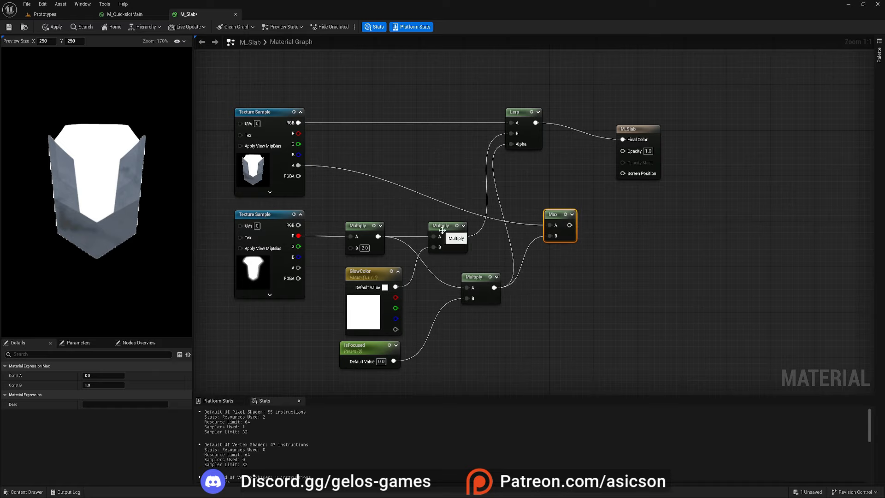
left_click_drag(488, 278, 477, 278)
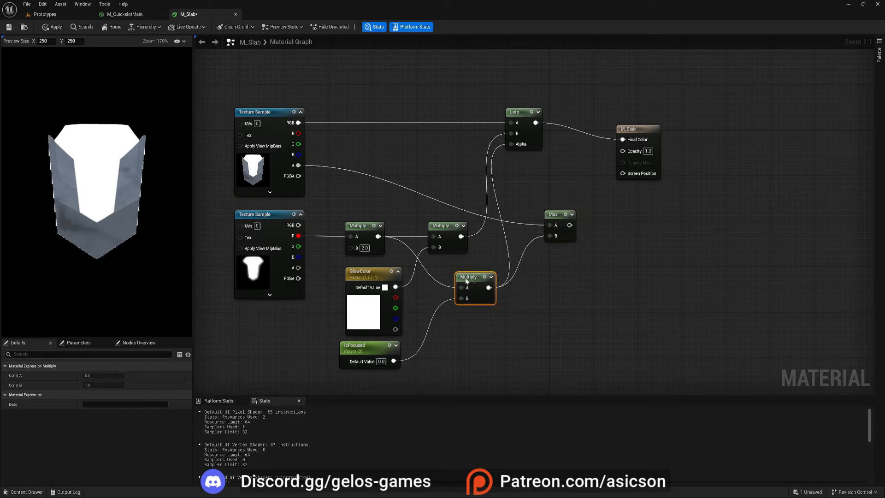
Step: Connect the Max output to M_Slab's Opacity, align the output node beside Max, and save the material
right_click_drag(569, 225, 525, 236)
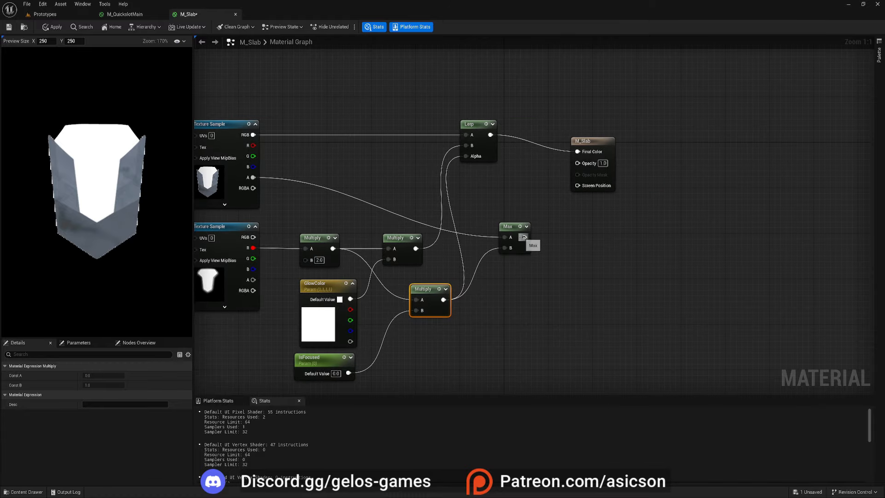
left_click_drag(524, 237, 574, 215)
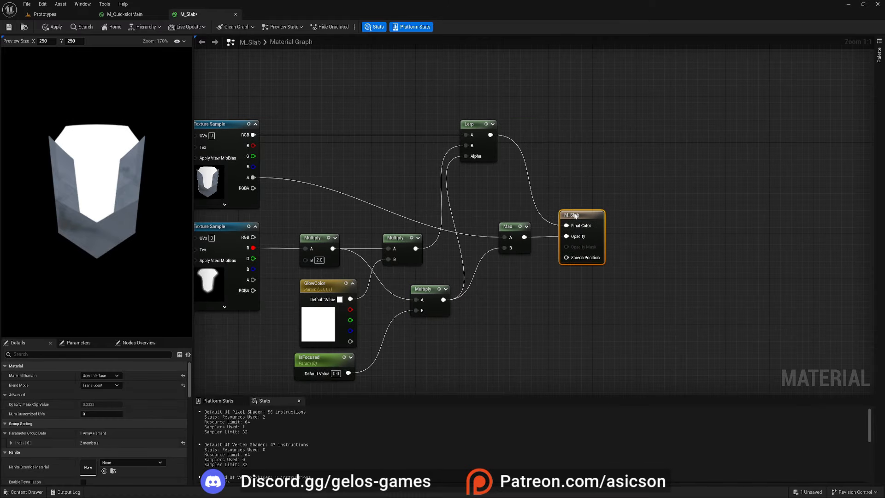
key("ctrl+s")
right_click_drag(410, 193, 460, 175)
Step: Return to the Prototypes level and create a material instance of M_QuickslotMain named MI_QuickslotMain in the QuickslotsWidget folder
left_click(67, 15)
key("ctrl+space")
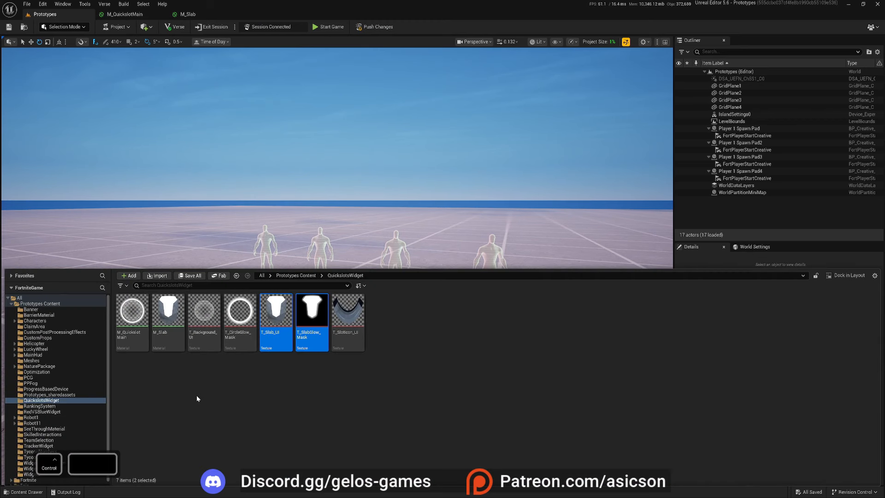
right_click(133, 322)
left_click(170, 177)
key("Return")
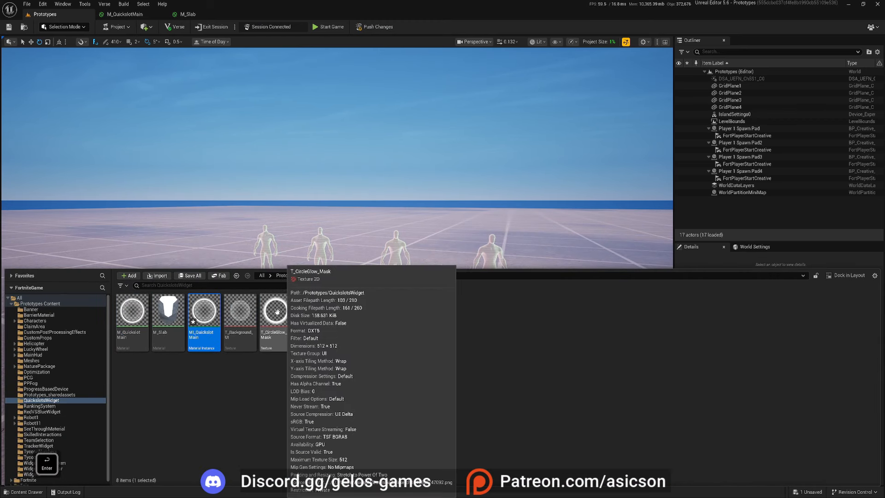
Step: Create a material instance of M_Slab named MI_Slab and save the new assets
right_click(167, 318)
left_click(204, 176)
key("Return")
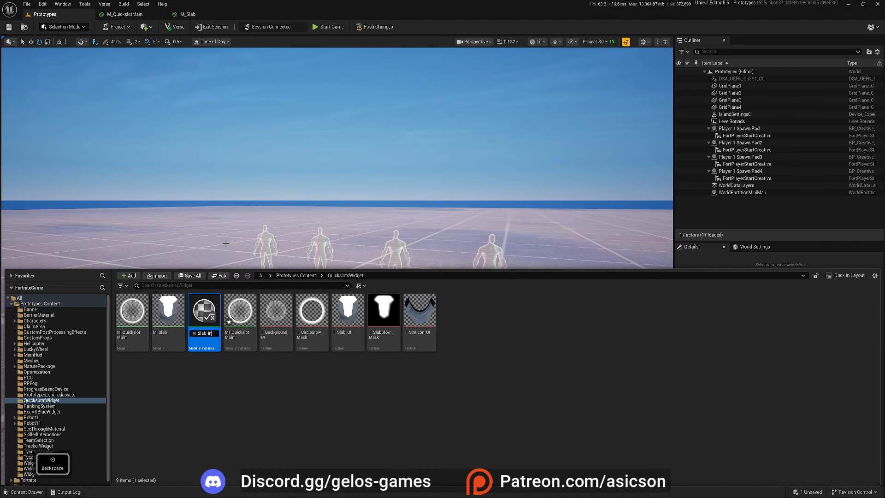
key("ctrl+s")
Step: Create a Widget Blueprint with the User Widget parent class in the QuickslotsWidget folder and name it WBP_Quickslot
left_click(495, 329)
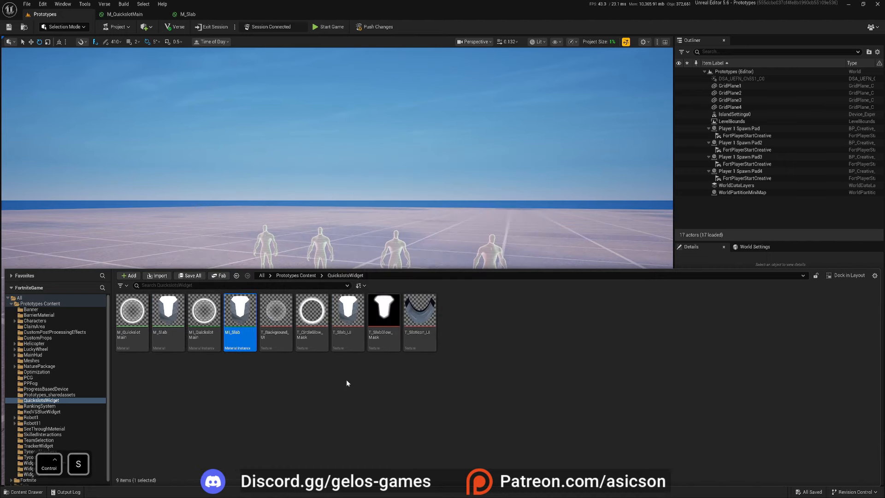
right_click(293, 374)
mouse_move(347, 365)
left_click(391, 364)
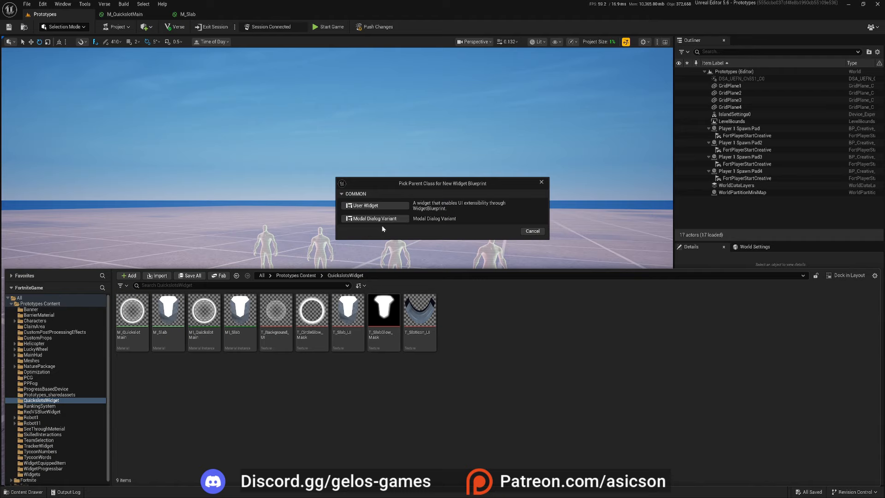
left_click(369, 206)
type("WBP_Quickslot")
key("Return")
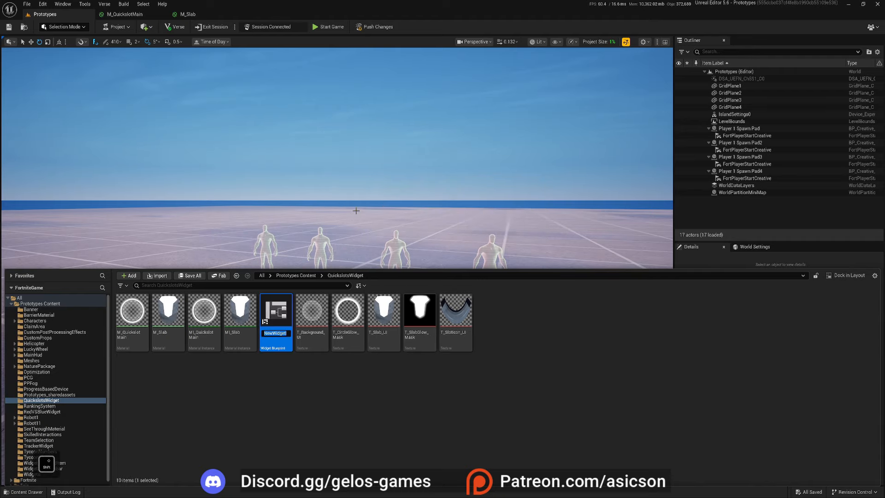
Step: Open WBP_Quickslot for editing and add a Canvas Panel as its root widget
double_click(457, 318)
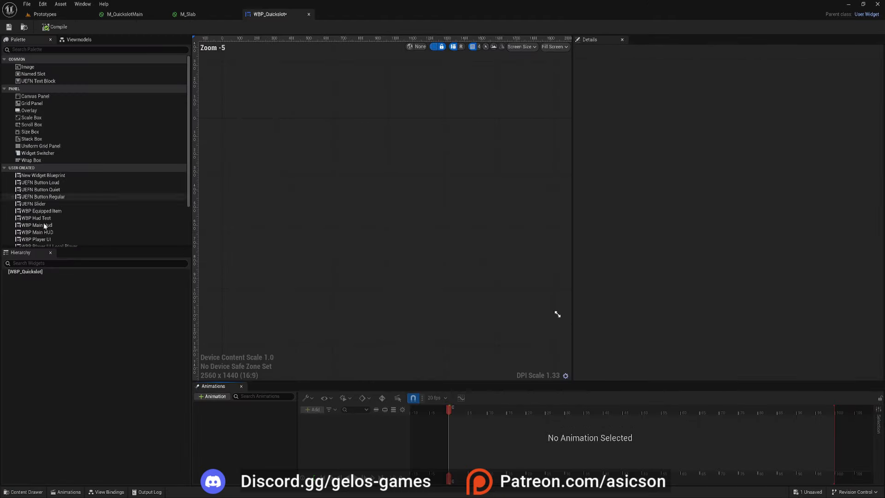
left_click(55, 97)
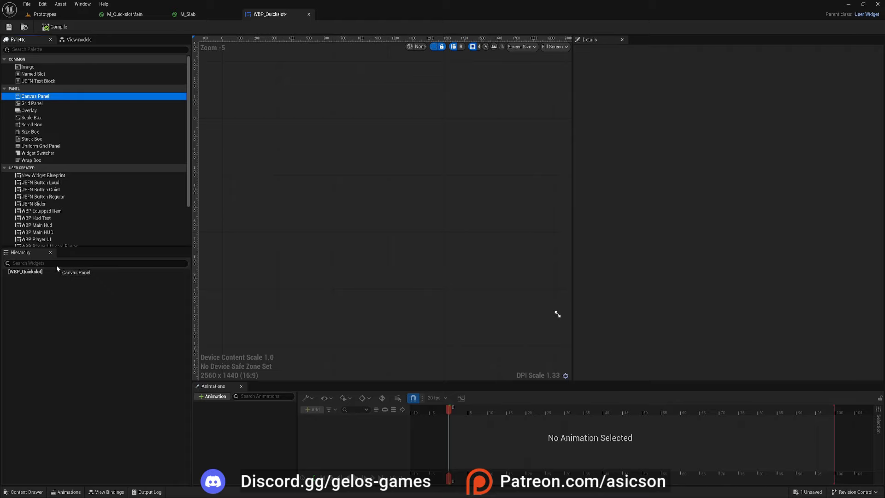
left_click_drag(57, 266, 42, 272)
left_click(43, 278)
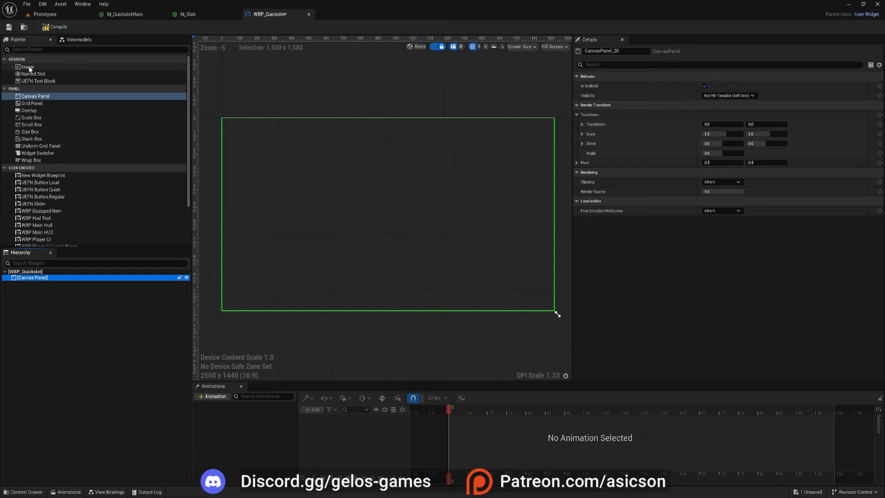
Step: Add an Overlay inside the Canvas Panel
left_click_drag(37, 110, 133, 221)
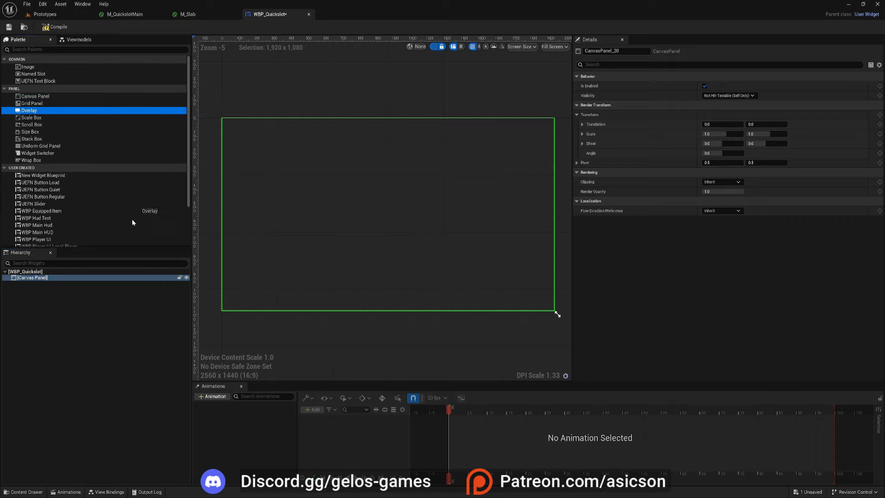
left_click_drag(46, 282, 44, 280)
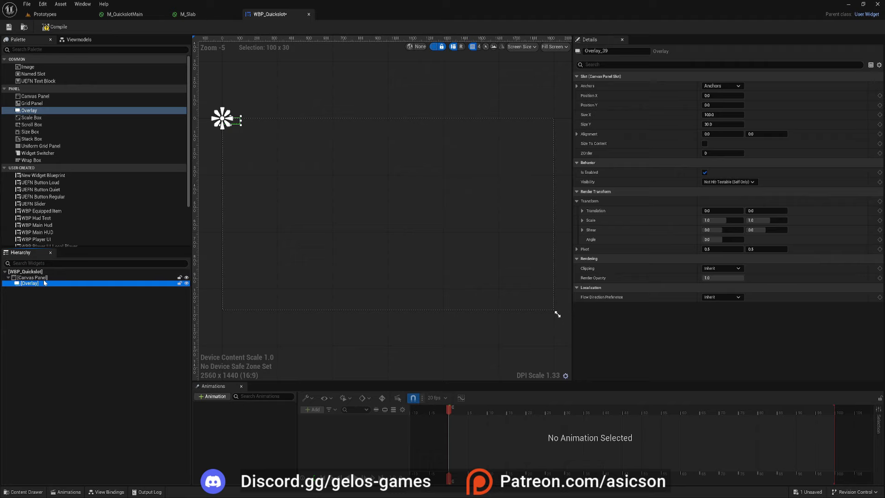
left_click(49, 278)
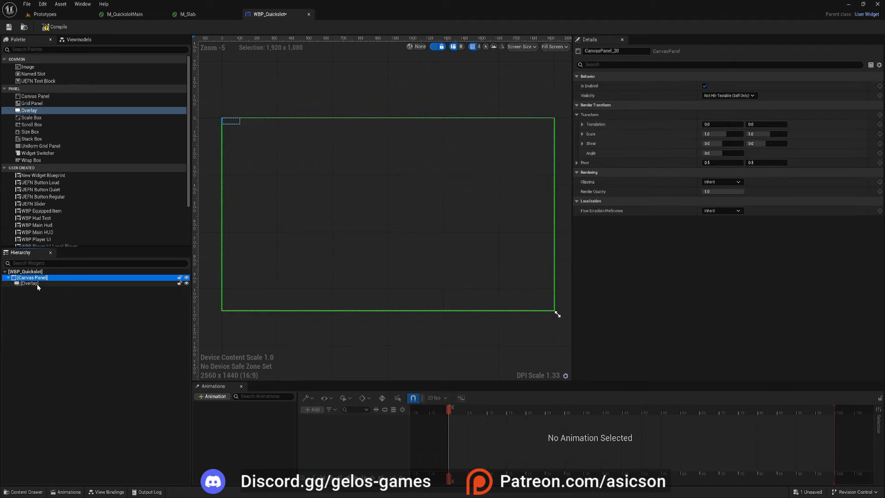
Step: Anchor the Overlay to the canvas centre and set its Position X and Position Y to 0
left_click(36, 284)
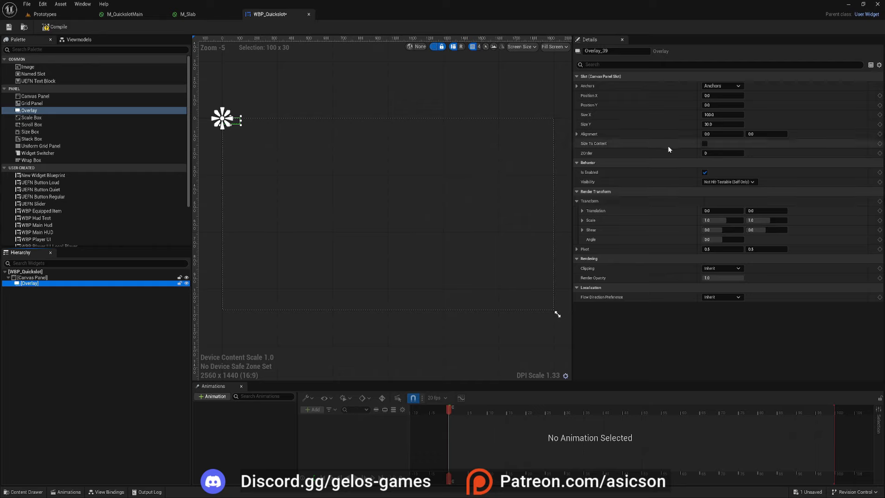
left_click(739, 129, "ctrl")
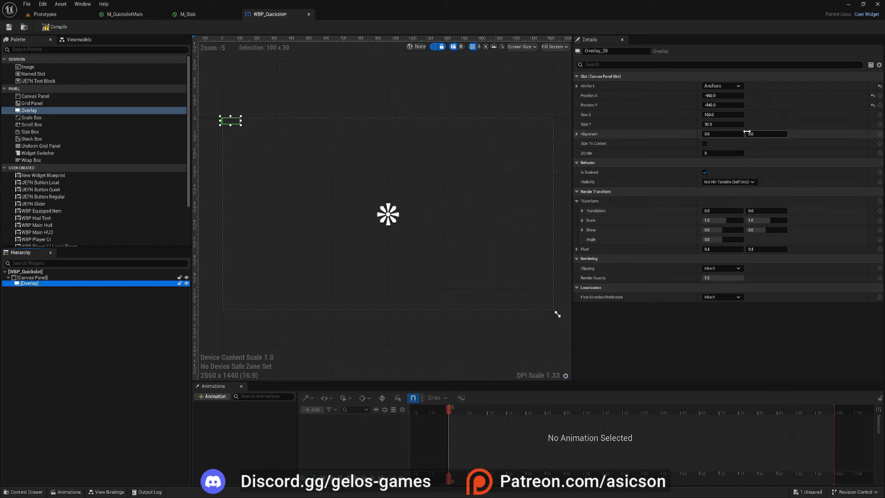
type("0")
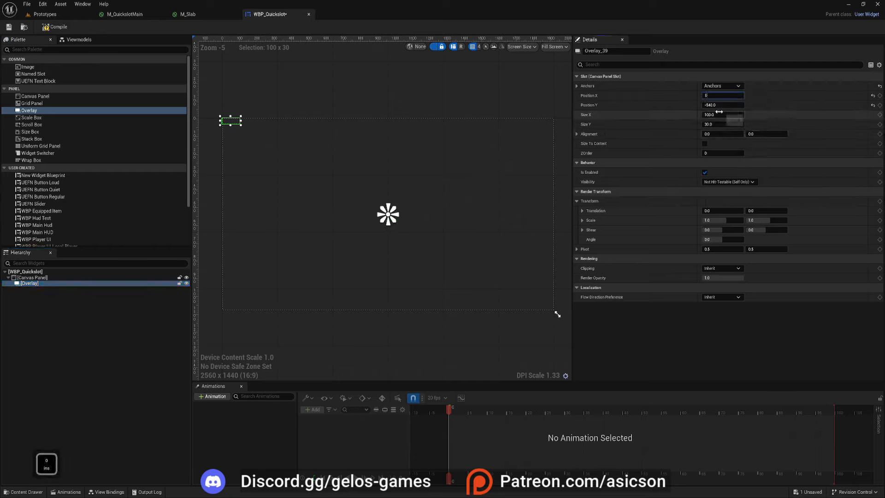
key("Tab")
type("0")
key("Return")
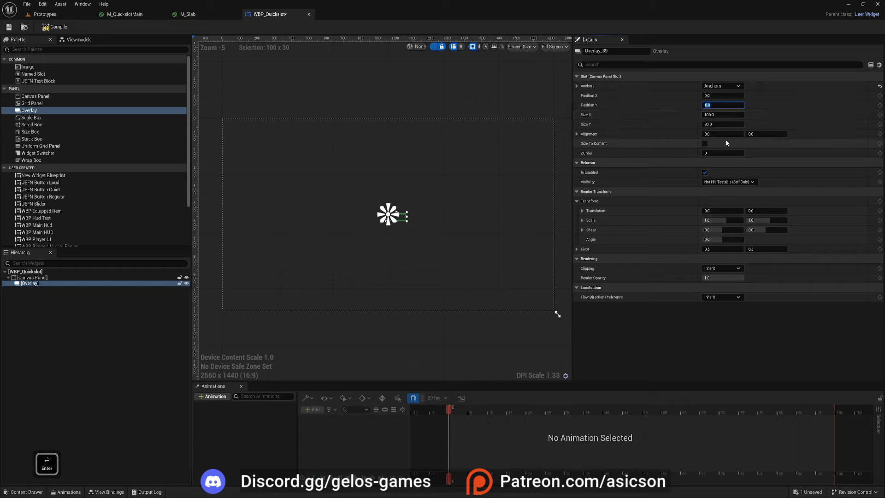
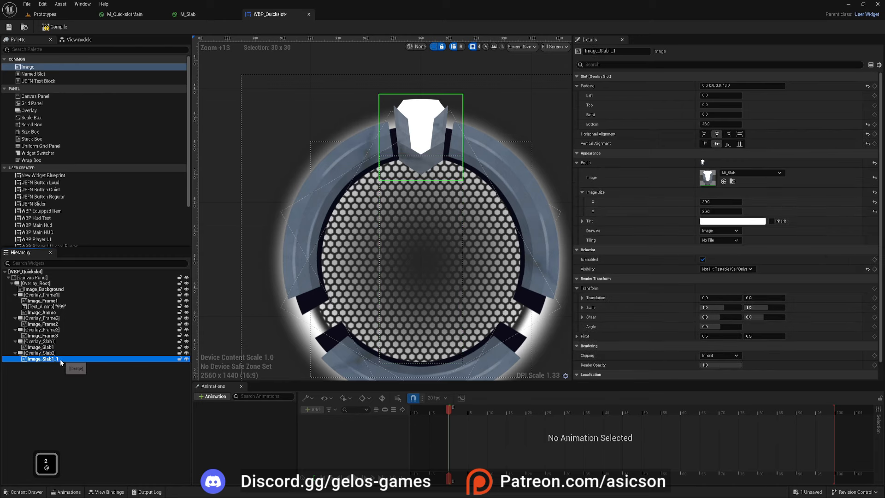
Step: Rename the image inside Overlay_Slab2 as Image_Slab2
double_click(78, 361)
type("Image_Slab2")
key("Return")
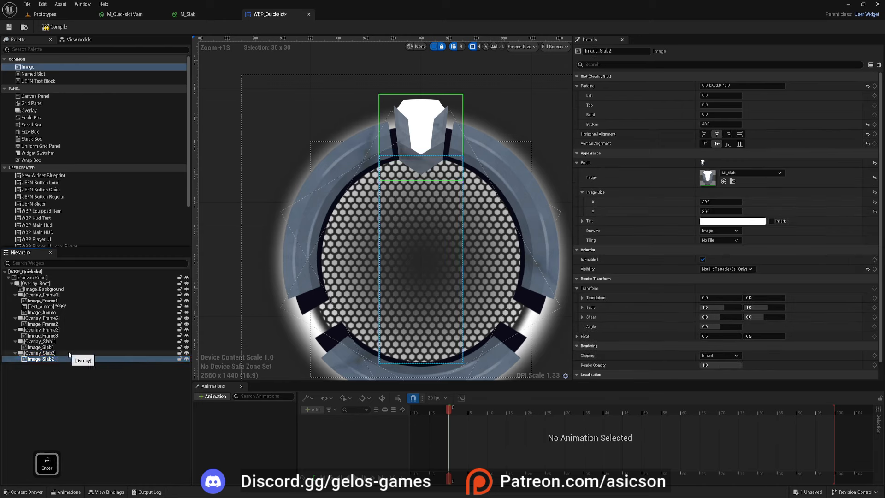
Step: Duplicate Overlay_Slab2, naming the copied overlay Overlay_Slab3 and its image Image_Slab3
left_click(44, 352)
key("ctrl+d")
double_click(60, 365)
left_click(85, 364)
key("BackSpace")
key("BackSpace")
key("BackSpace")
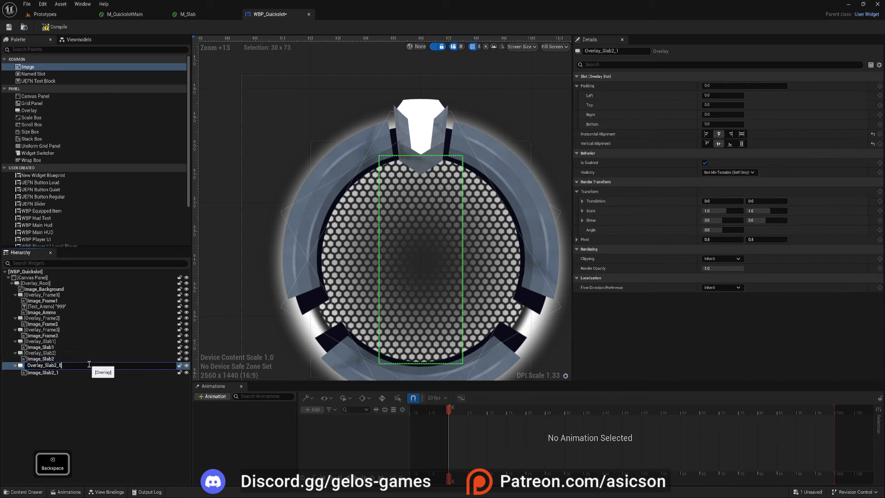
type("3")
key("Return")
double_click(66, 371)
type("3")
key("Return")
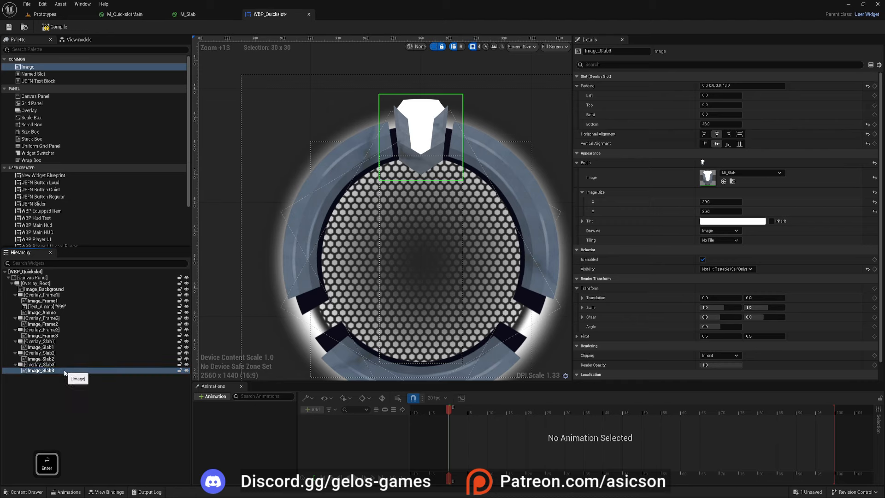
Step: Set Overlay_Slab2's render transform angle to 120
left_click(48, 353)
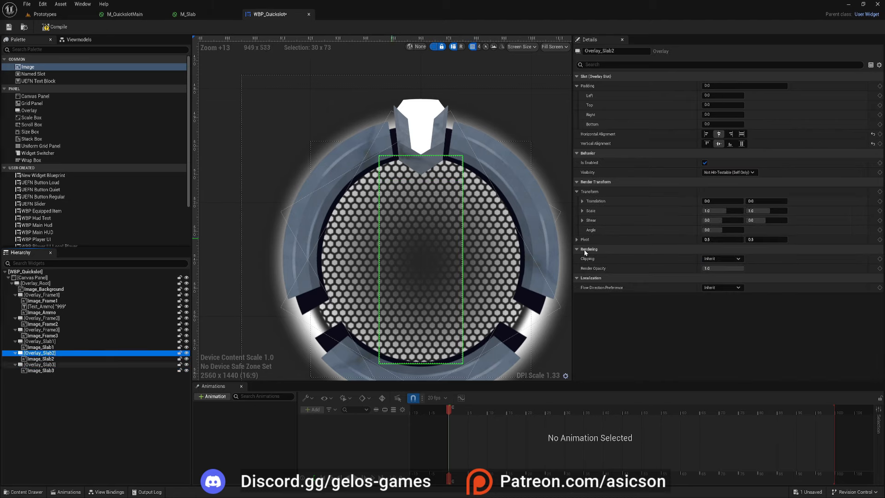
left_click(723, 229)
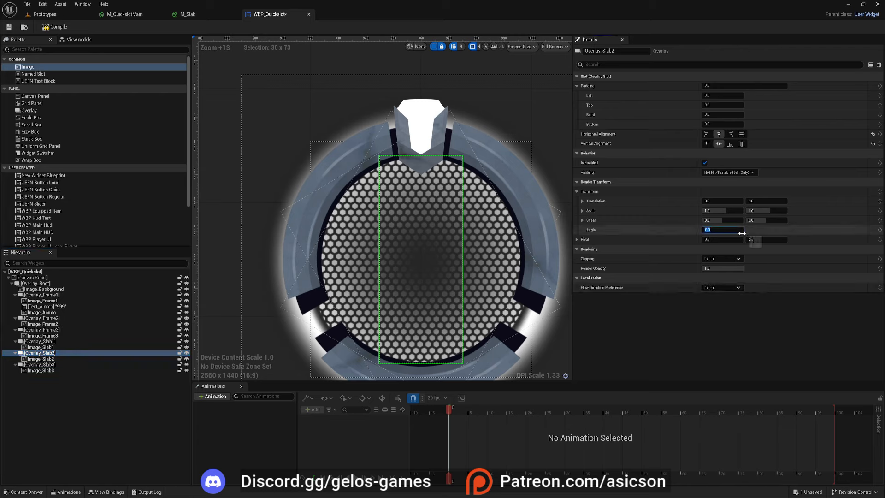
type("120")
key("Return")
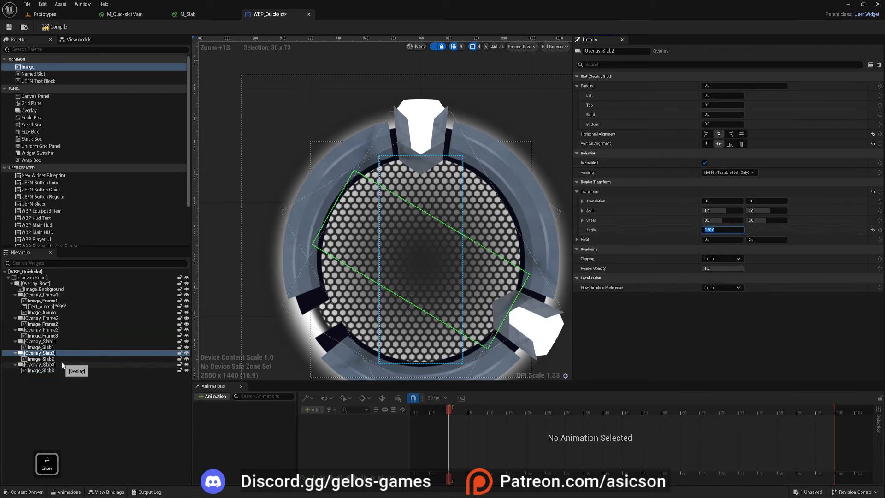
Step: Set Overlay_Slab3's render transform angle to -120 and save the widget
left_click(143, 364)
left_click(717, 230)
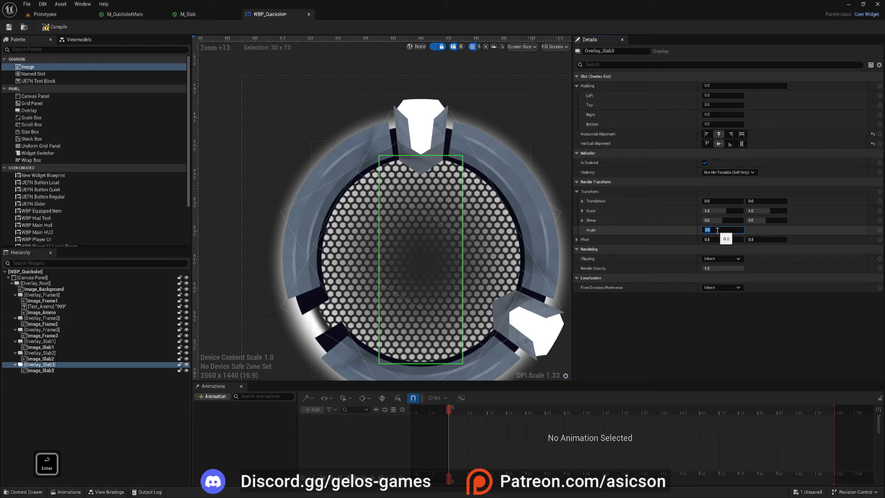
key("Return")
scroll(444, 241, "down", 3)
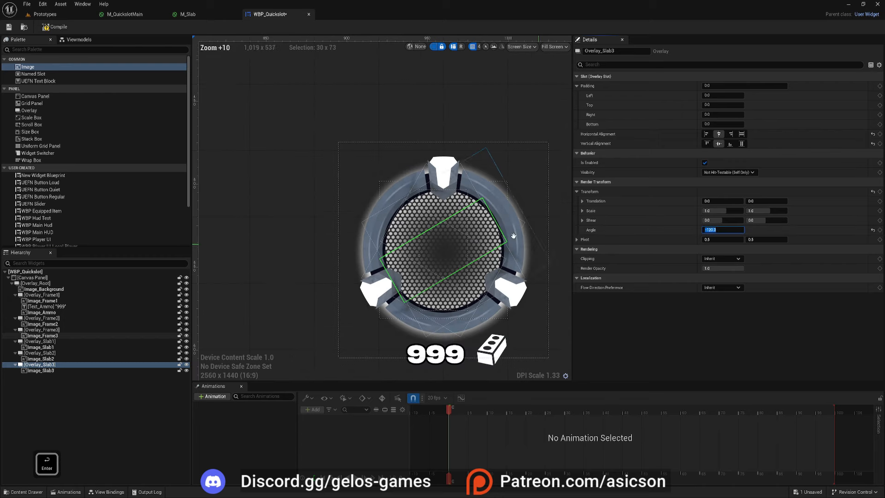
right_click_drag(548, 237, 450, 210)
scroll(307, 265, "up", 3)
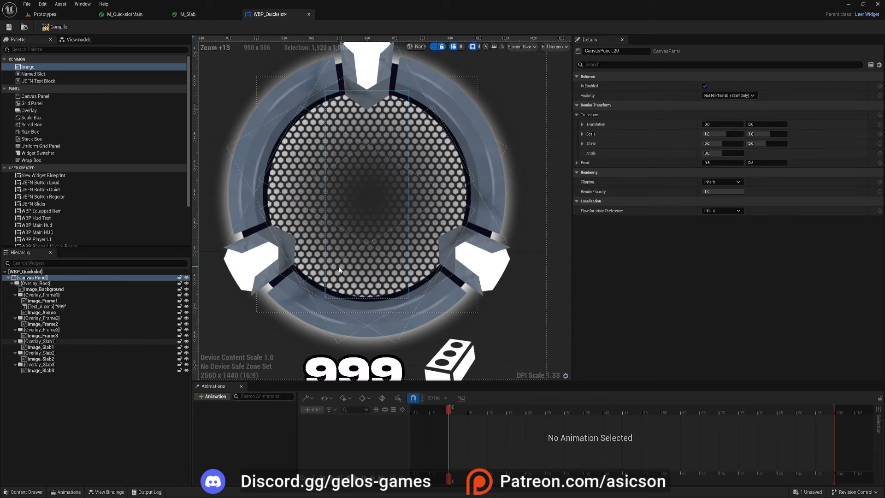
scroll(345, 272, "down", 4)
right_click_drag(407, 265, 428, 269)
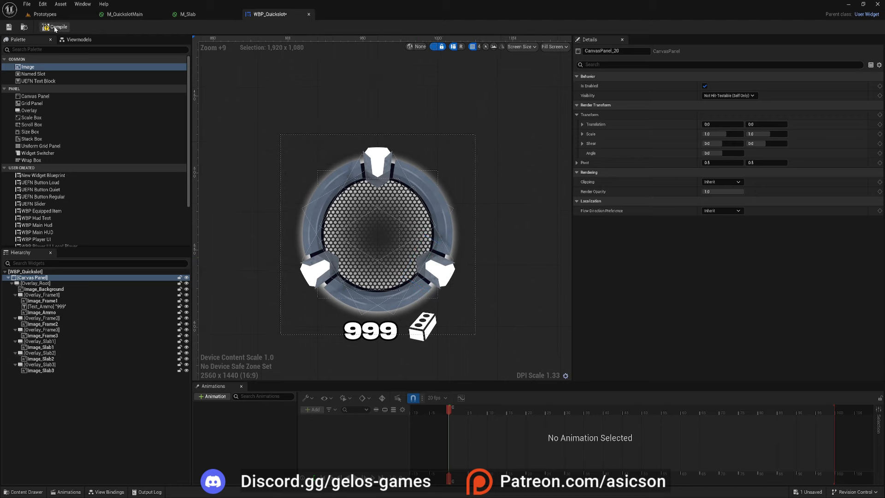
key("ctrl+s")
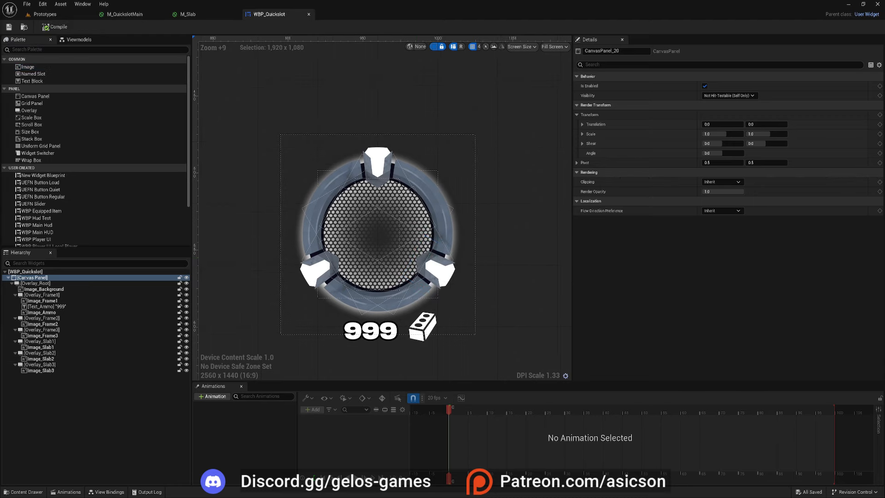
Step: Create a new widget animation and name it AnimIsFocused
left_click(214, 398)
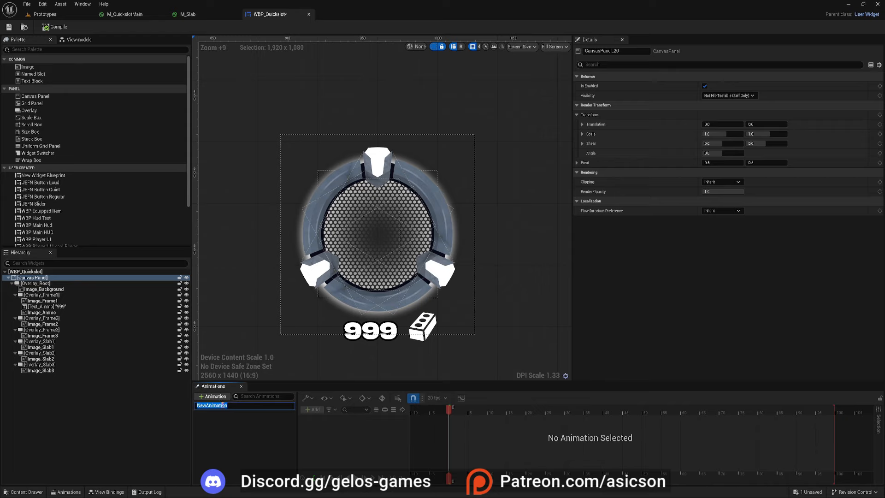
type("IsFo")
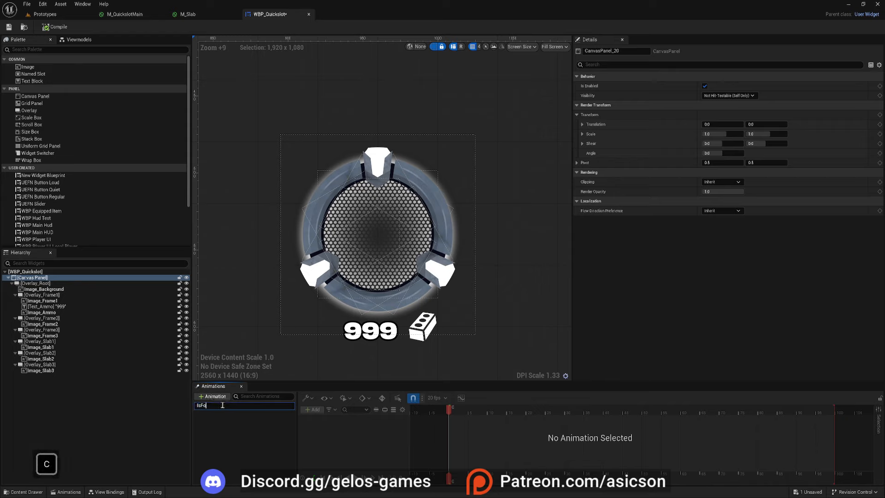
type("cused")
key("Return")
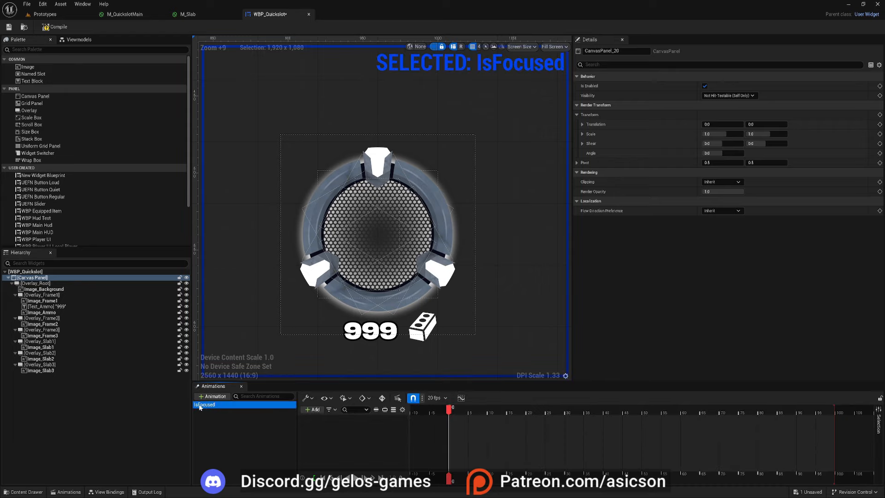
key("F2")
key("Home")
type("Anim")
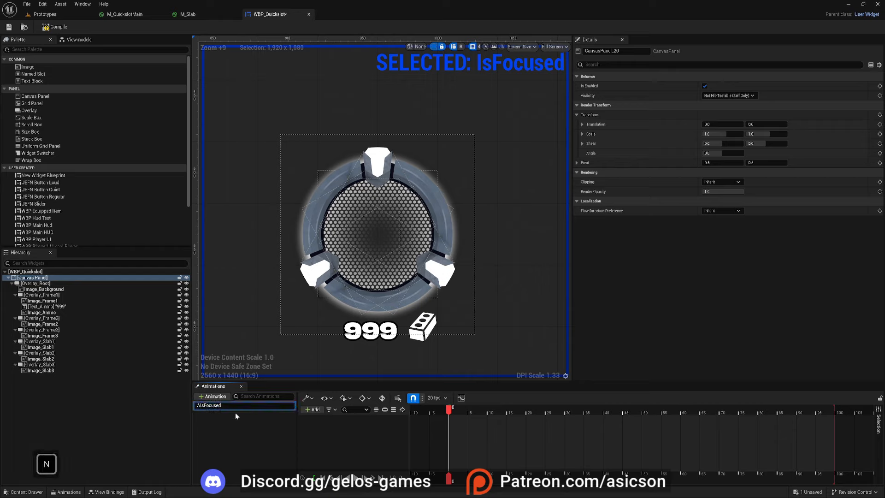
key("Return")
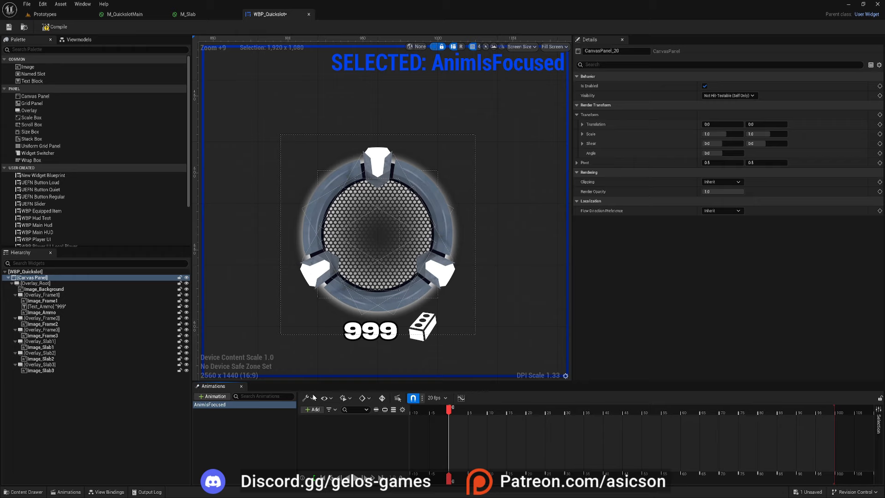
Step: Add Image_Frame1 to the AnimIsFocused animation with a Transform track and expand its channels
left_click_drag(309, 382, 308, 330)
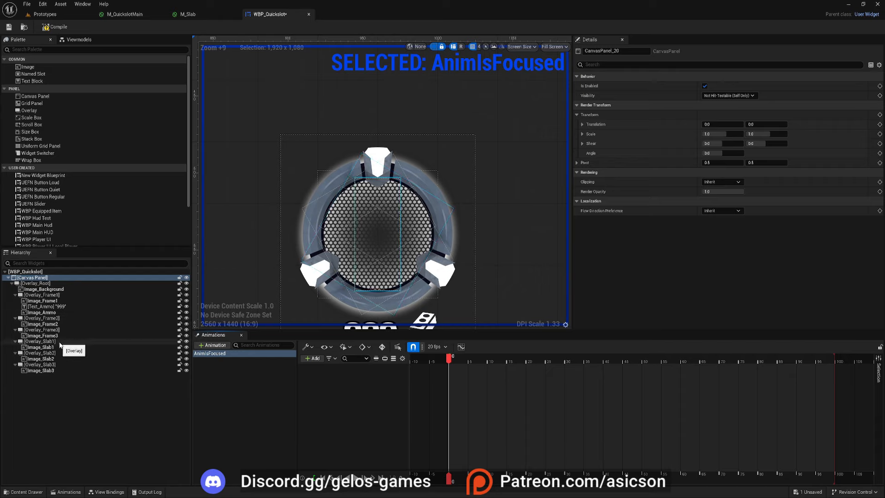
left_click(43, 300)
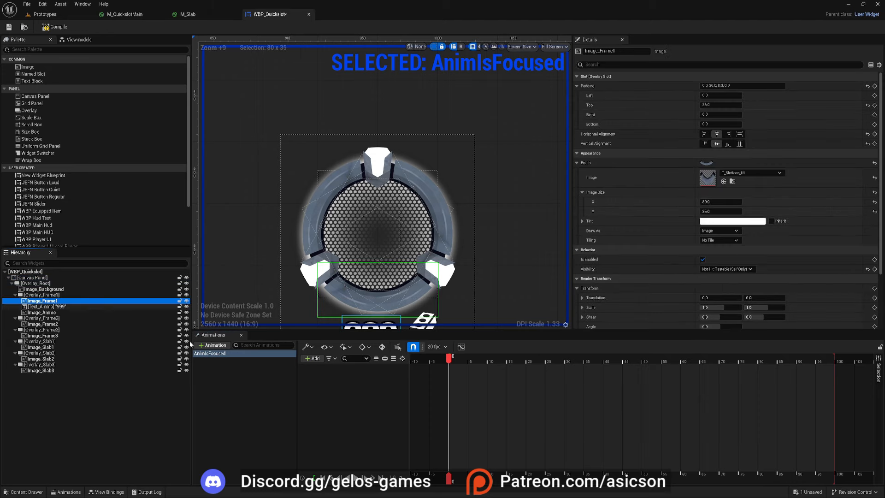
left_click(313, 359)
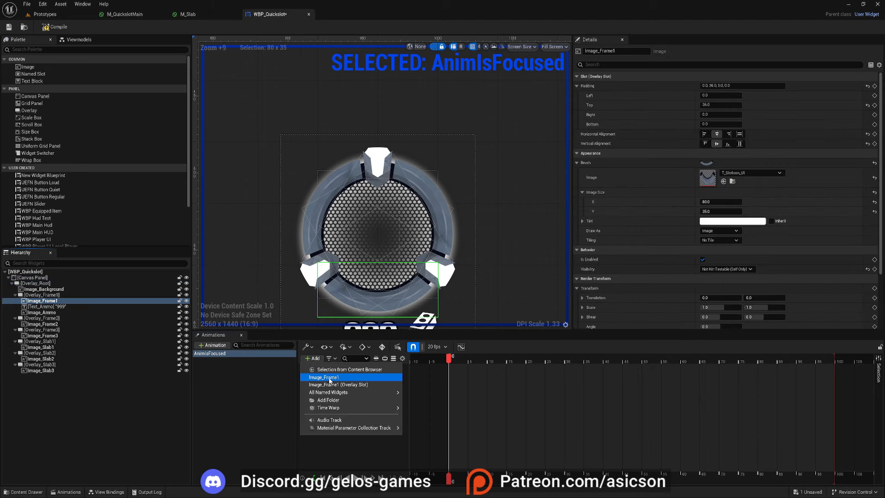
left_click(329, 378)
left_click_drag(409, 370, 456, 370)
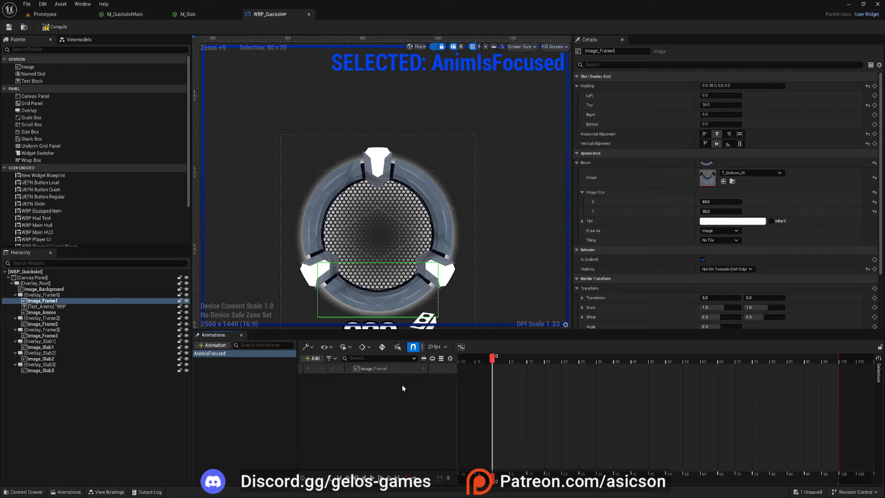
left_click(423, 368)
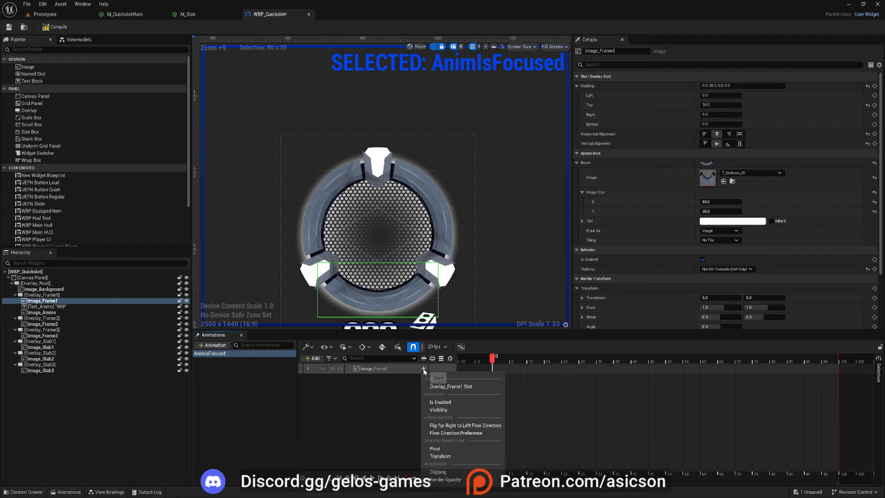
left_click(450, 457)
left_click(353, 378)
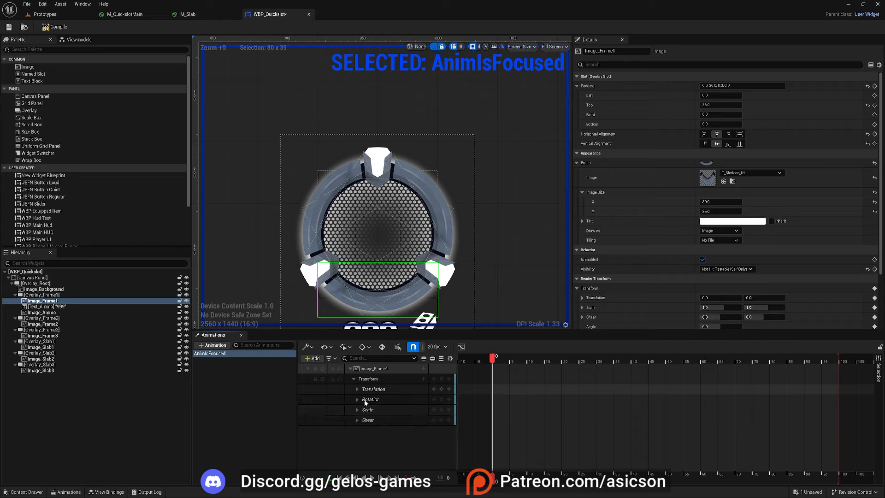
Step: Delete Rotation, Scale, Shear and Translation X from Image_Frame1's Transform track, keeping only Translation Y
right_click(369, 401)
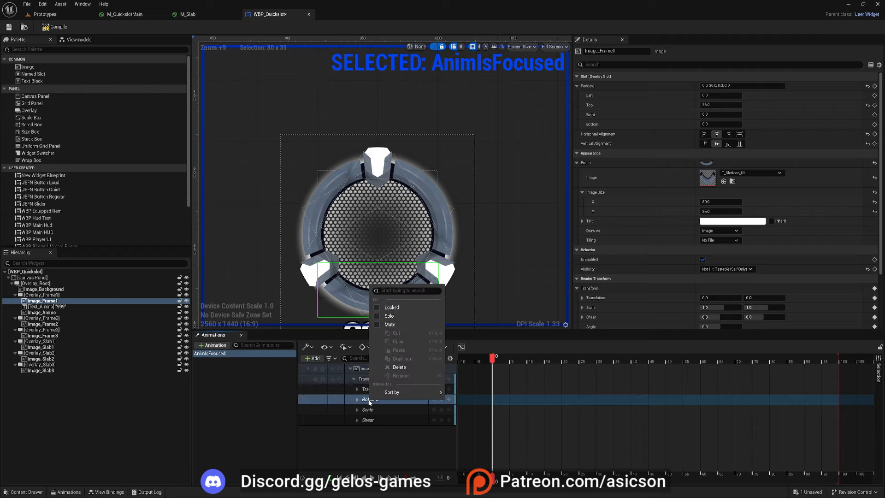
left_click(398, 365)
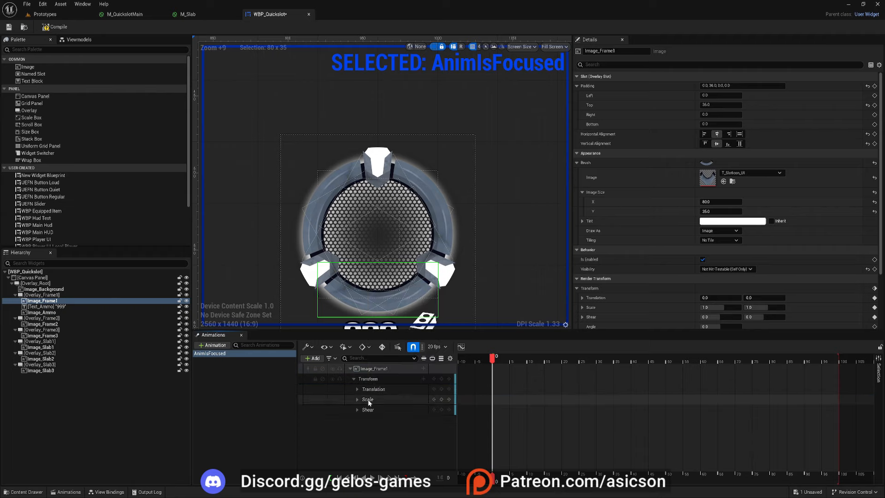
right_click(368, 399)
left_click(398, 367)
right_click(368, 399)
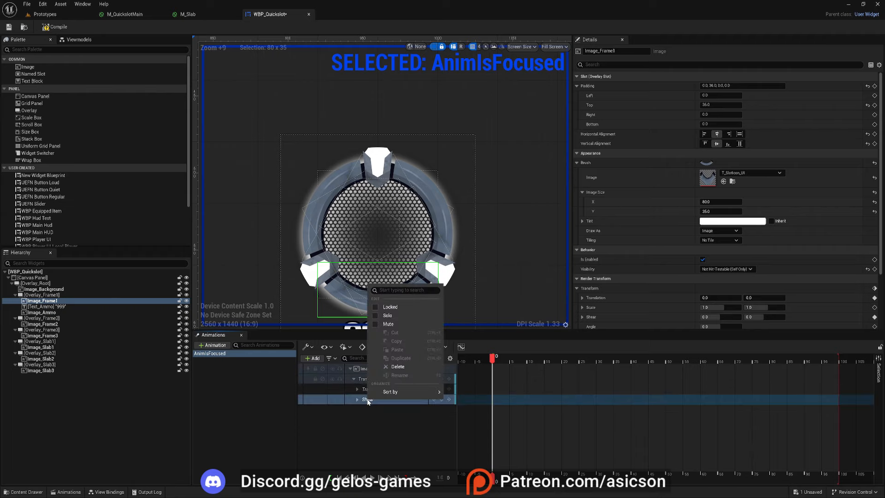
left_click(399, 366)
left_click(357, 389)
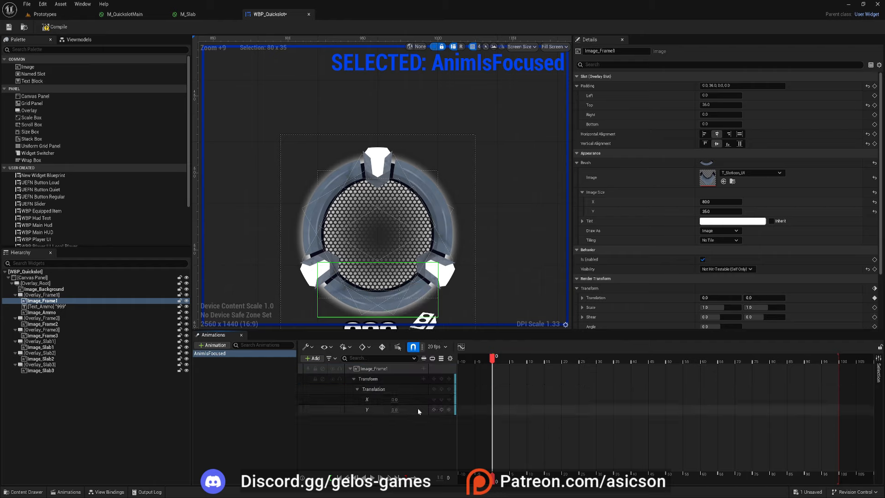
right_click(381, 398)
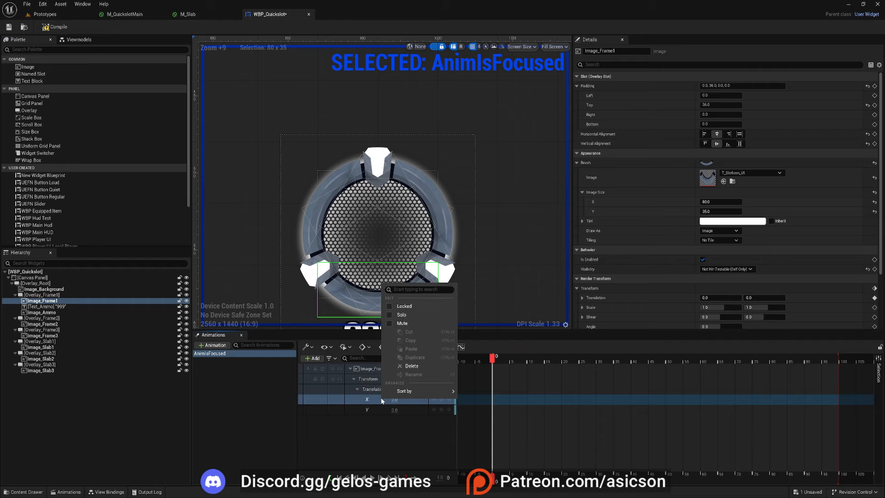
left_click(412, 367)
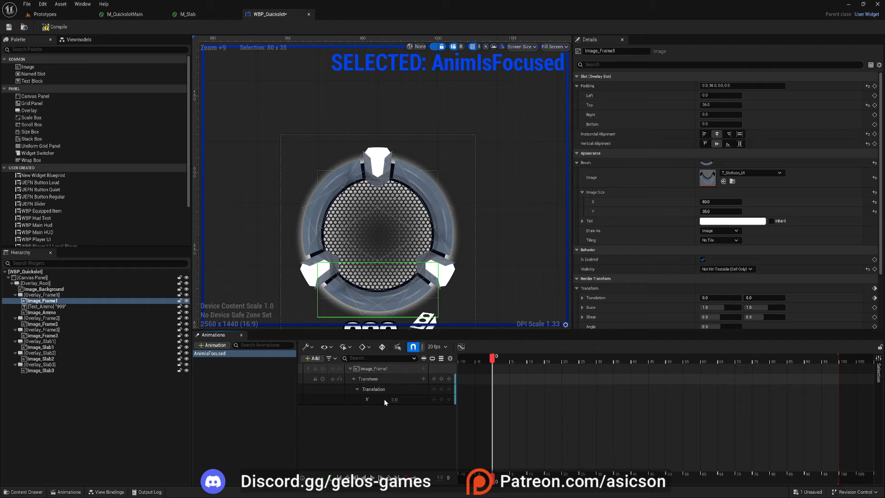
Step: Add Image_Frame2 to the animation with a Transform track and expand its channels
left_click(46, 325)
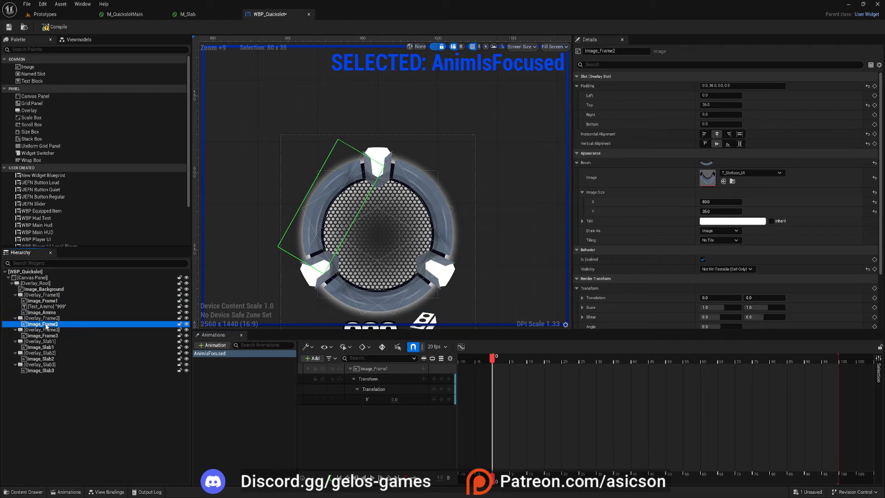
left_click(313, 358)
mouse_move(359, 394)
left_click(324, 377)
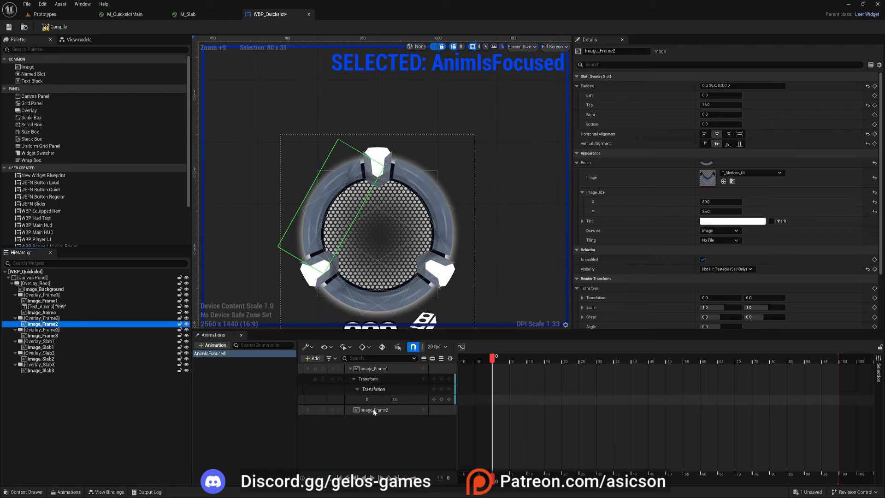
left_click(423, 409)
left_click(440, 377)
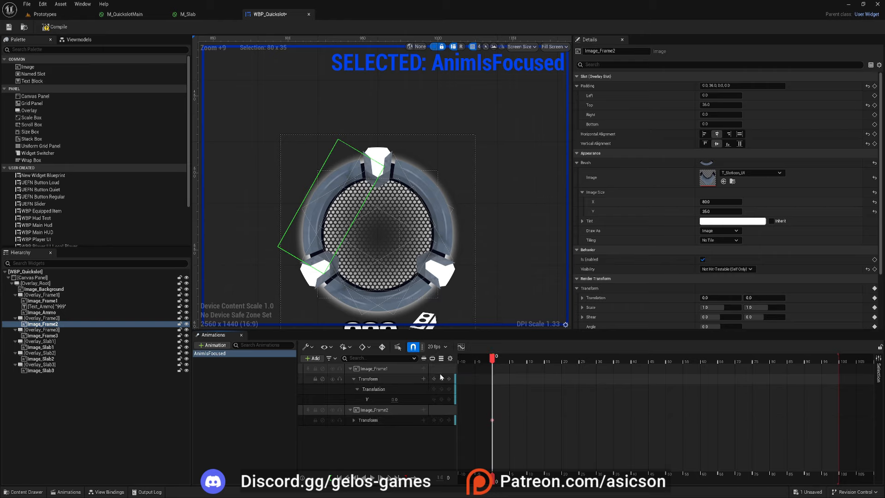
left_click(354, 421)
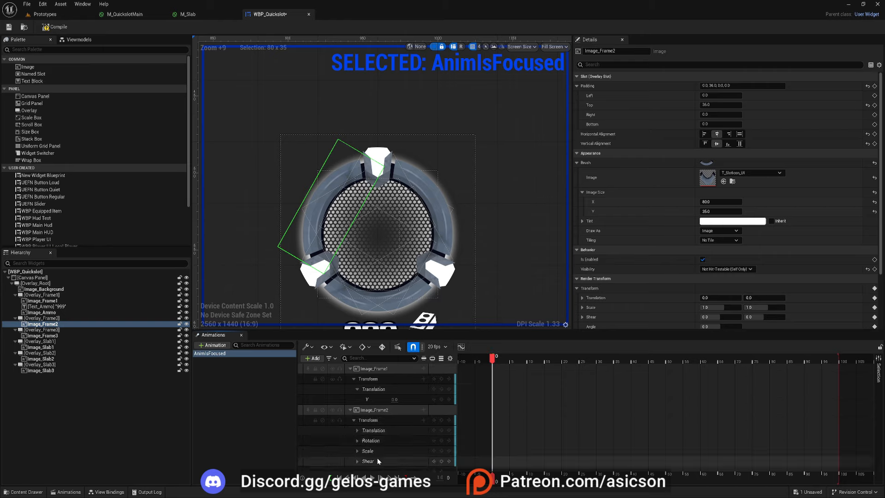
Step: Delete Shear, Scale, Rotation and Translation X from Image_Frame2's Transform track, keeping only Translation Y
right_click(377, 457)
left_click(401, 427)
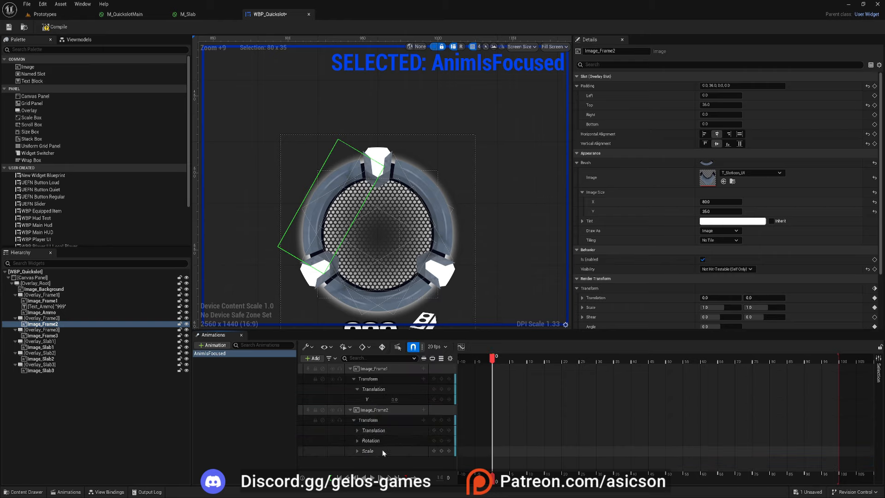
right_click(383, 450)
left_click(401, 419)
right_click(388, 439)
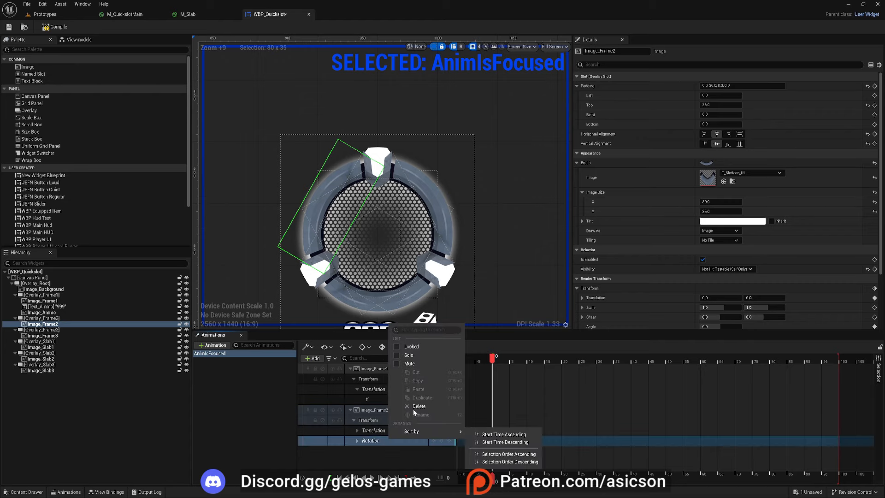
left_click(410, 407)
Step: Add Image_Frame3 to the animation with a Transform track
left_click(43, 335)
left_click(316, 358)
left_click(331, 379)
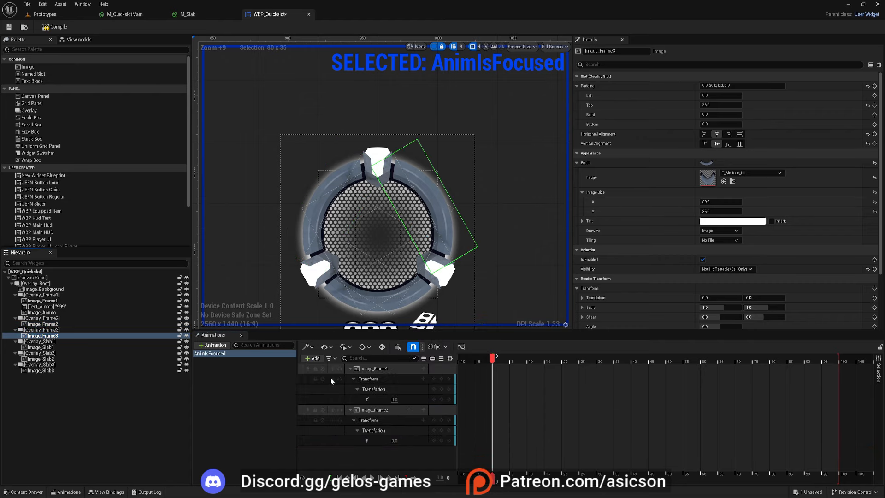
left_click(423, 451)
left_click(440, 418)
Step: Reduce Image_Frame3's Transform track to Translation Y by deleting its Shear, Scale, Rotation and Translation X channels
scroll(345, 438, "down", 3)
right_click(397, 465)
left_click(410, 433)
right_click(388, 465)
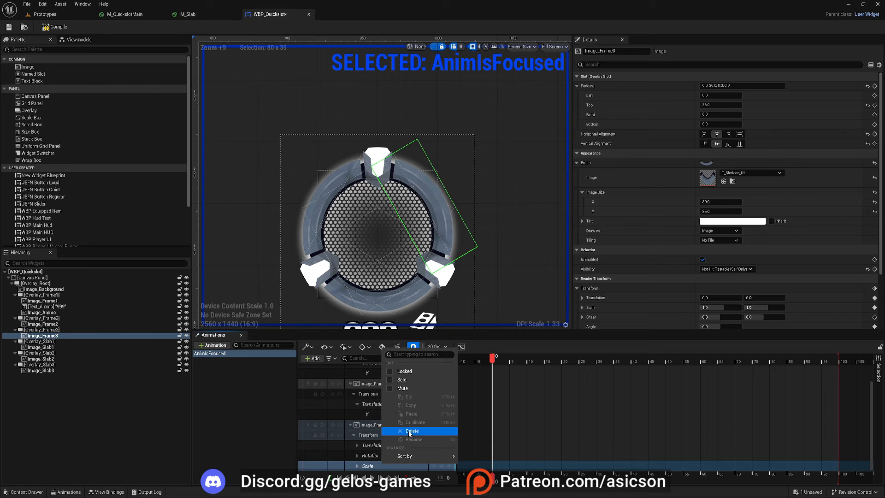
left_click(410, 433)
left_click(373, 465)
key("Delete")
left_click(358, 464)
left_click(407, 454)
key("Delete")
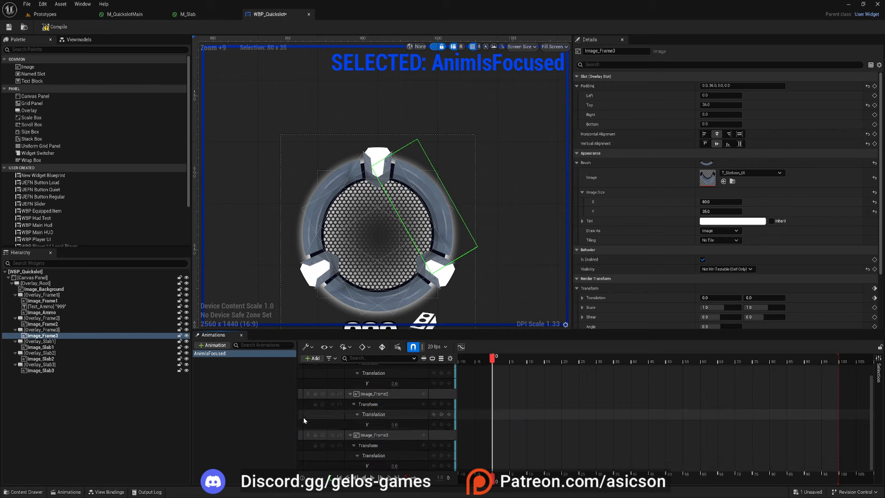
Step: Add Image_Slab1 to the animation with a Transform track
left_click(54, 347)
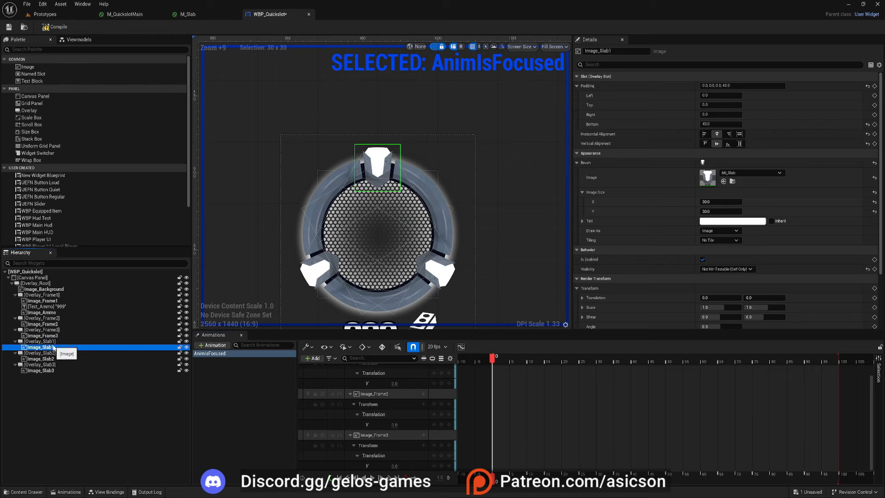
left_click(317, 359)
left_click(338, 377)
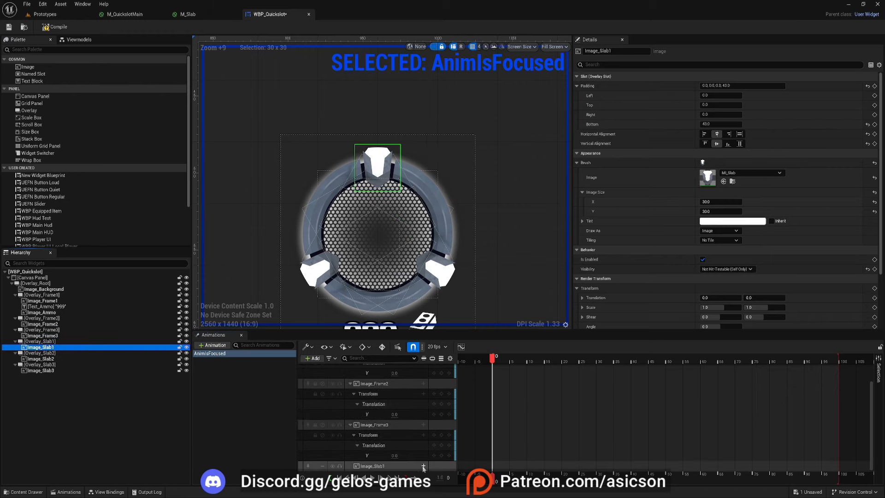
left_click(424, 466)
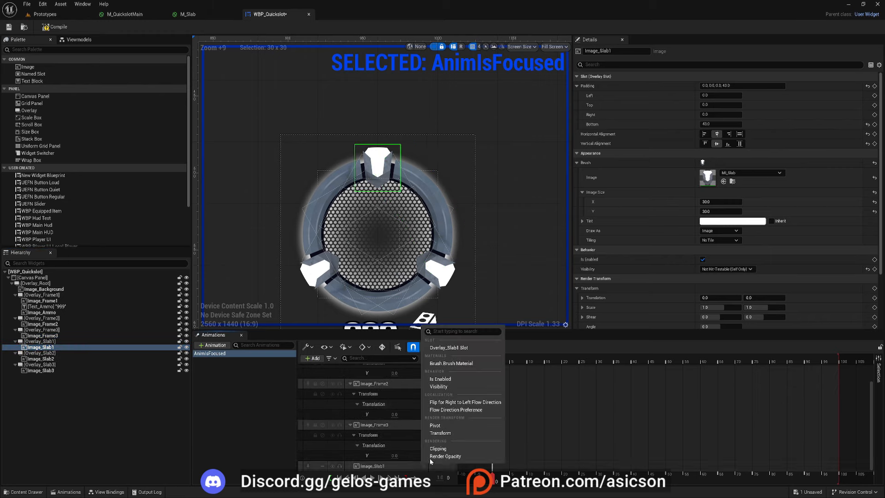
left_click(441, 433)
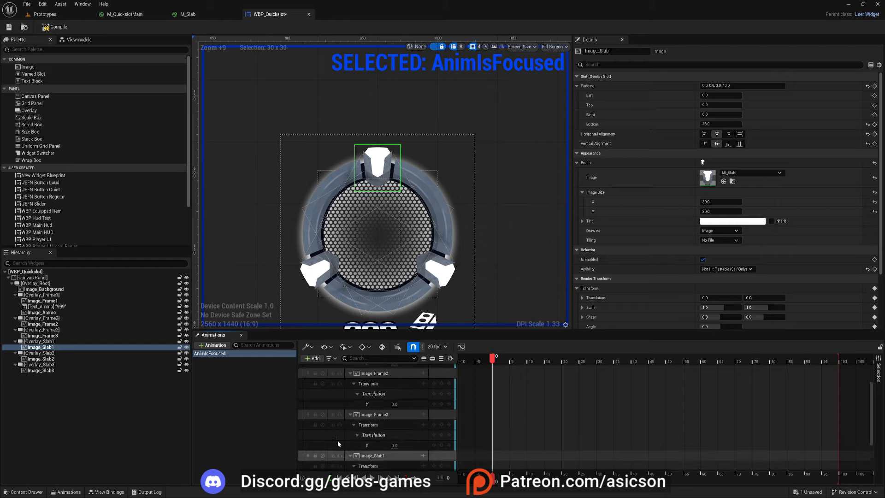
Step: Reduce Image_Slab1's Transform track to Translation Y by deleting its Shear, Scale, Rotation and Translation X channels
scroll(337, 441, "down", 2)
right_click(383, 466)
left_click(413, 432)
right_click(385, 464)
left_click(413, 433)
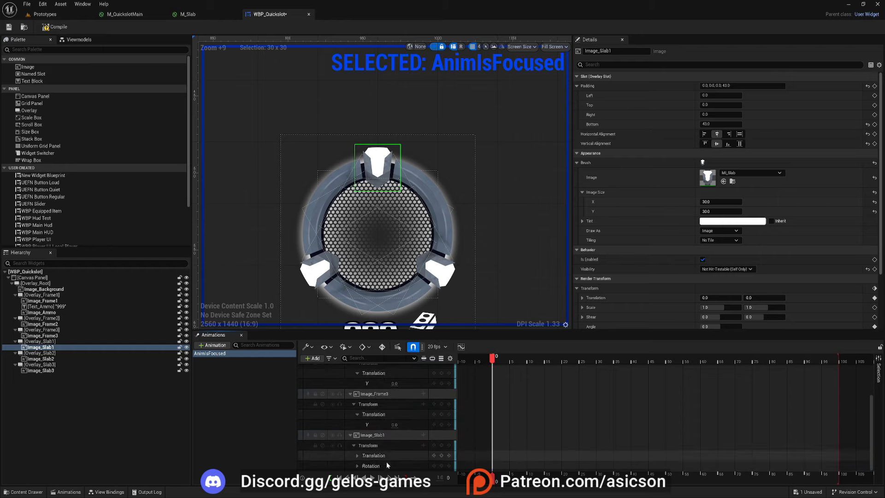
right_click(386, 464)
left_click(410, 434)
left_click(357, 450)
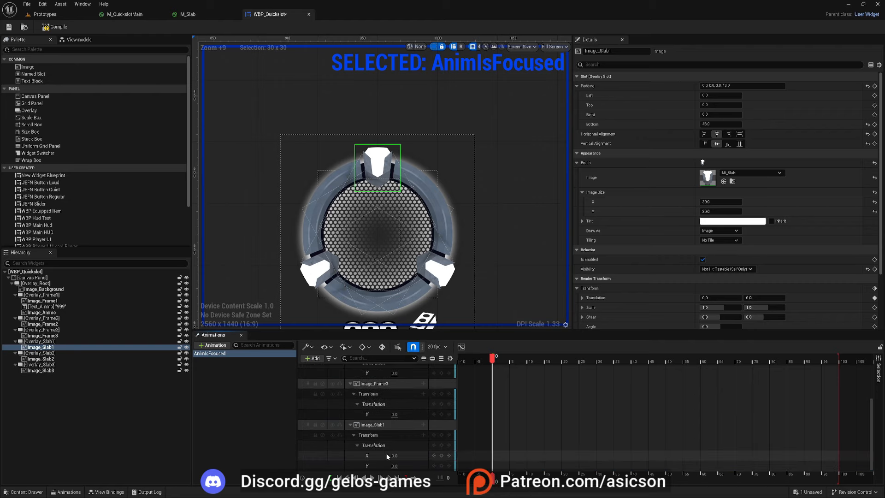
right_click(385, 455)
left_click(411, 422)
Step: Add Image_Slab2 to the animation with a Transform track
left_click(90, 358)
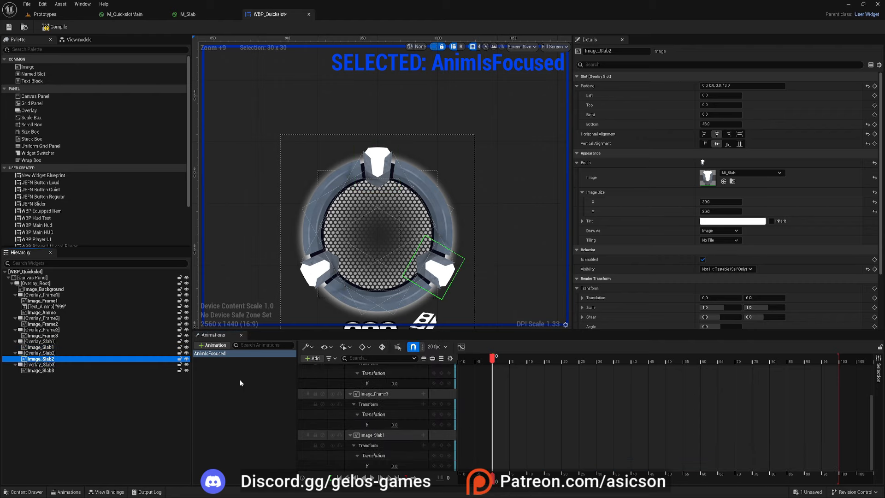
left_click(313, 359)
left_click(336, 378)
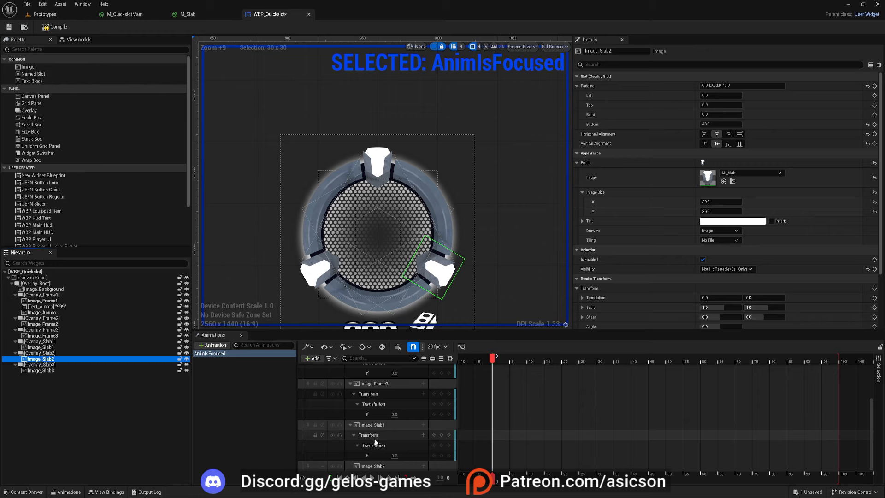
left_click(423, 465)
left_click(449, 433)
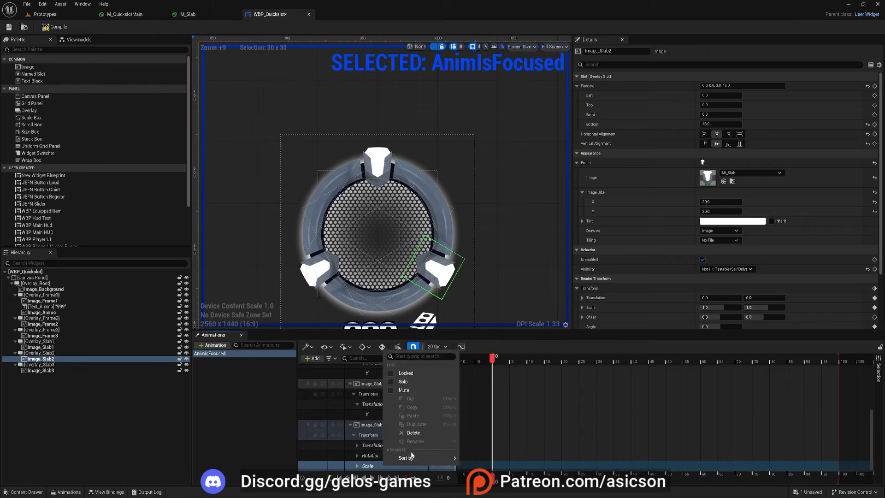
Step: Strip Image_Slab2's Transform track down to the Translation Y channel only
left_click(355, 466)
left_click(358, 466)
right_click(406, 455)
left_click(432, 422)
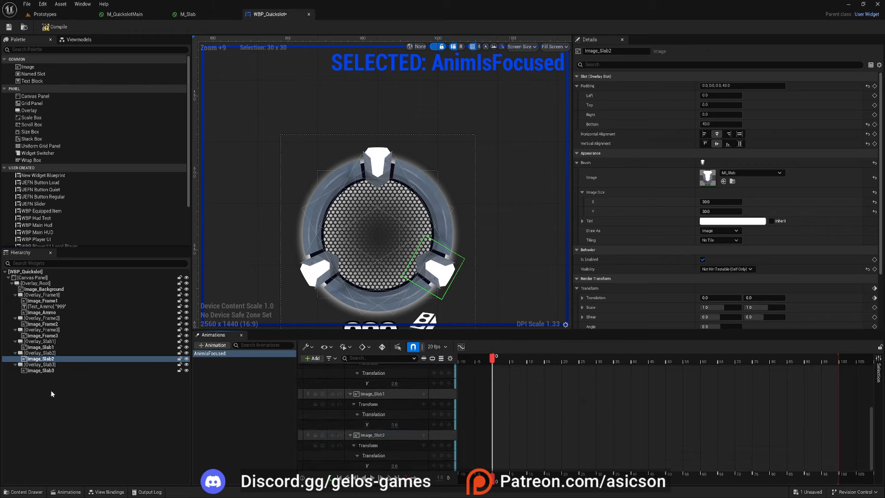
Step: Add Image_Slab3 to the animation with a Transform track
left_click(58, 370)
left_click(313, 358)
left_click(332, 378)
scroll(345, 422, "down", 3)
left_click(423, 415)
left_click(443, 429)
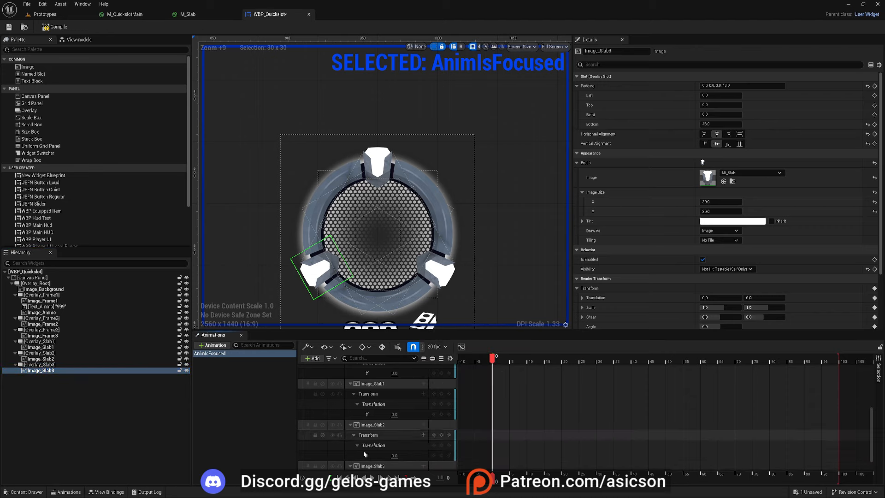
Step: Delete Shear, Scale, Rotation and Translation X from Image_Slab3's Transform track, keeping only Translation Y
left_click(350, 424)
right_click(389, 465)
left_click(419, 433)
right_click(401, 455)
left_click(419, 433)
right_click(401, 446)
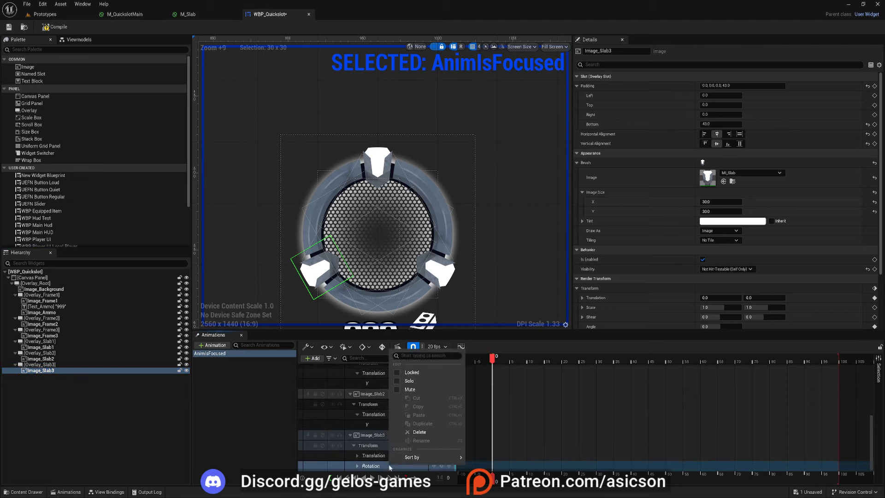
left_click(419, 433)
left_click(357, 434)
right_click(408, 455)
left_click(420, 423)
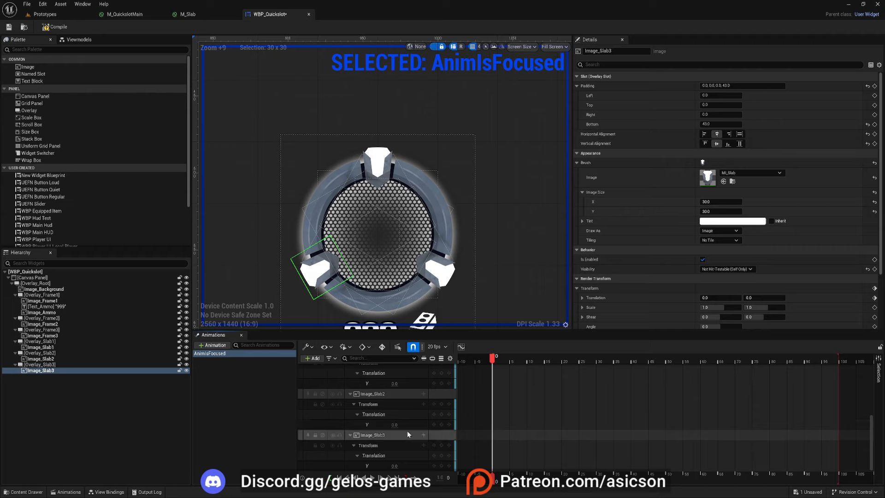
Step: At frame 5, set Translation Y to 3 for Image_Frame1, Image_Frame2 and Image_Frame3
scroll(405, 427, "up", 5)
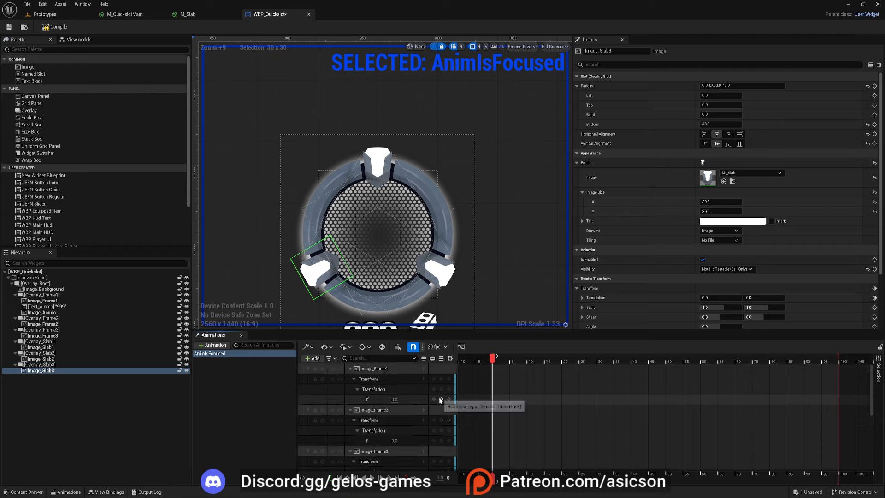
left_click_drag(493, 360, 510, 362)
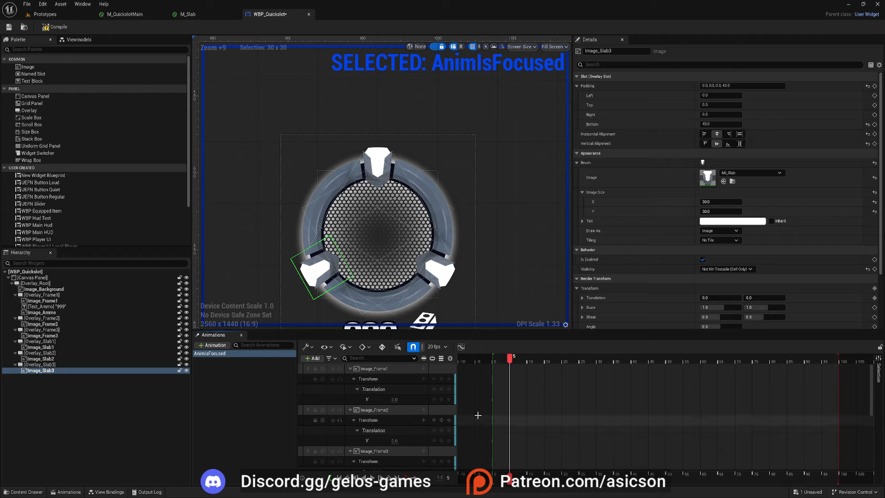
left_click(395, 399)
key("Return")
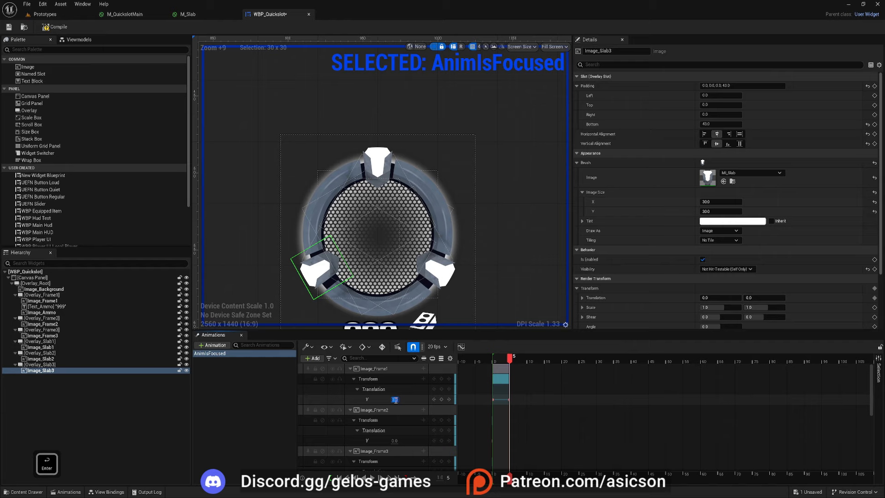
scroll(411, 420, "down", 1)
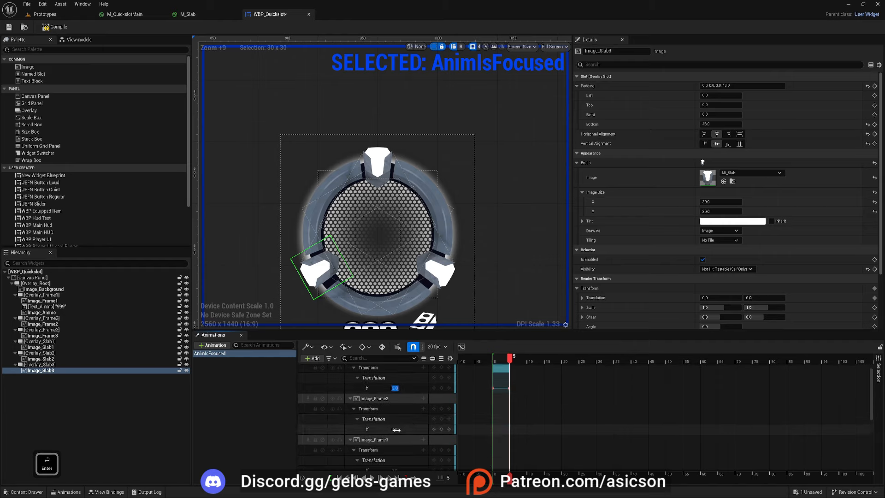
key("Return")
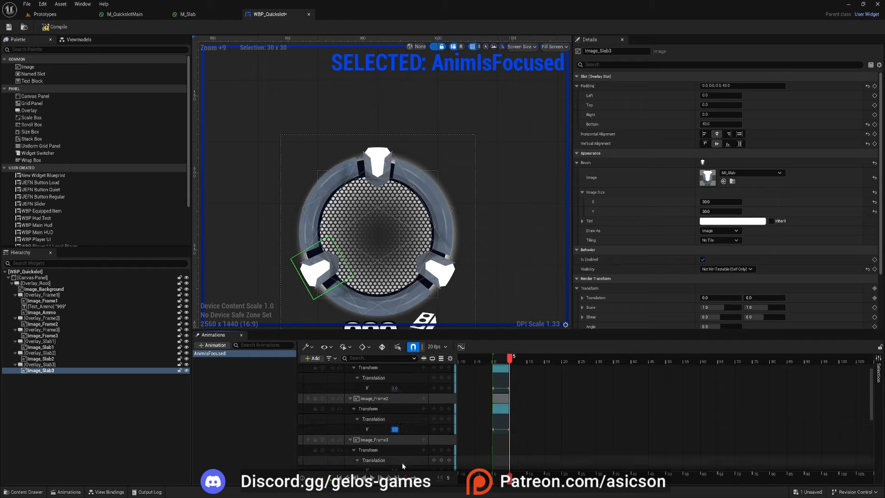
scroll(402, 463, "down", 2)
left_click(394, 447)
type("3")
key("Return")
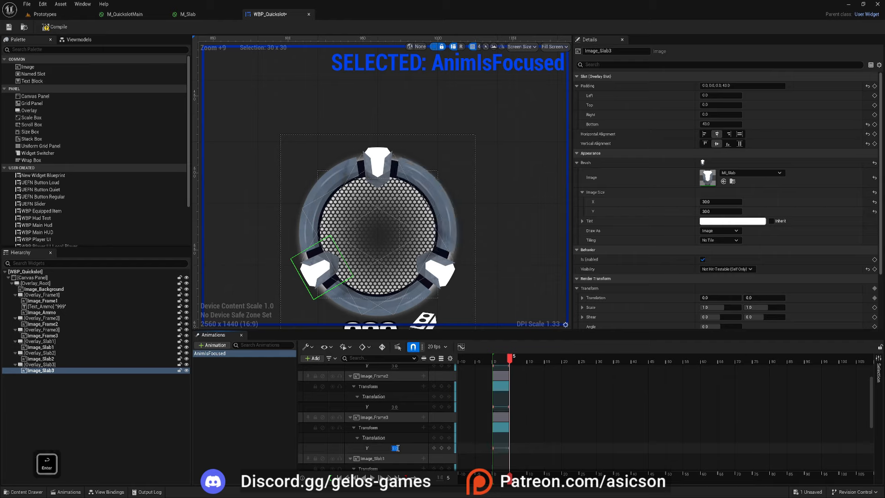
Step: At frame 5, set Translation Y to -4 for Image_Slab1, Image_Slab2 and Image_Slab3
scroll(410, 430, "down", 2)
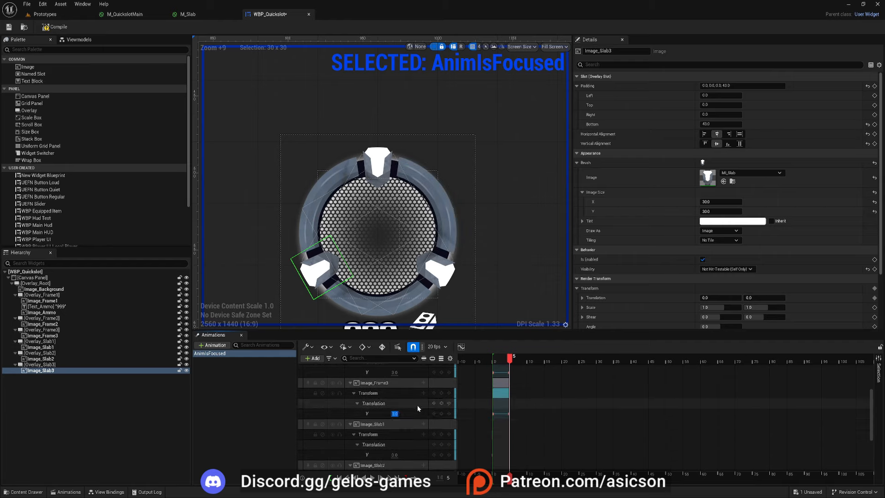
scroll(406, 403, "down", 2)
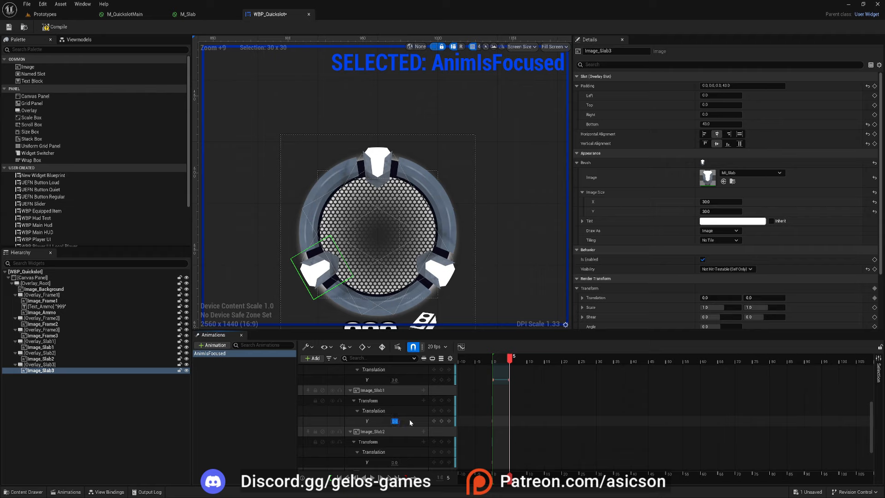
type("-4")
key("Return")
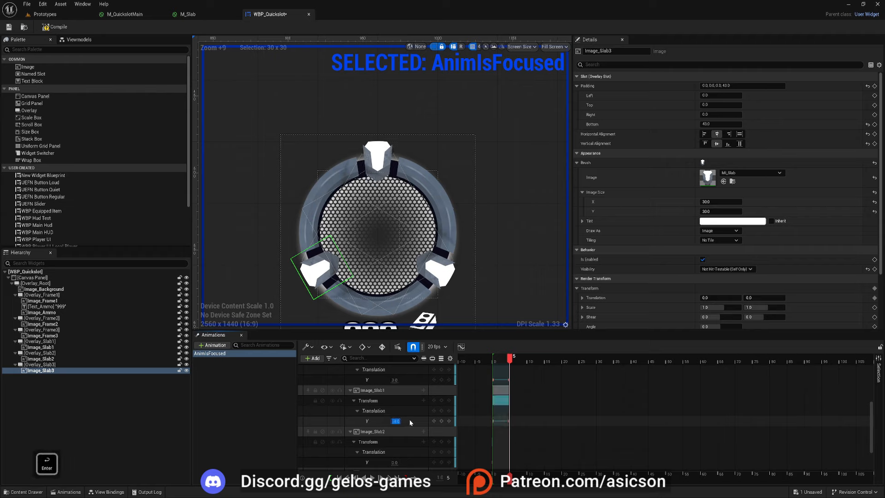
scroll(409, 422, "down", 1)
left_click(395, 439)
type("-4")
key("Return")
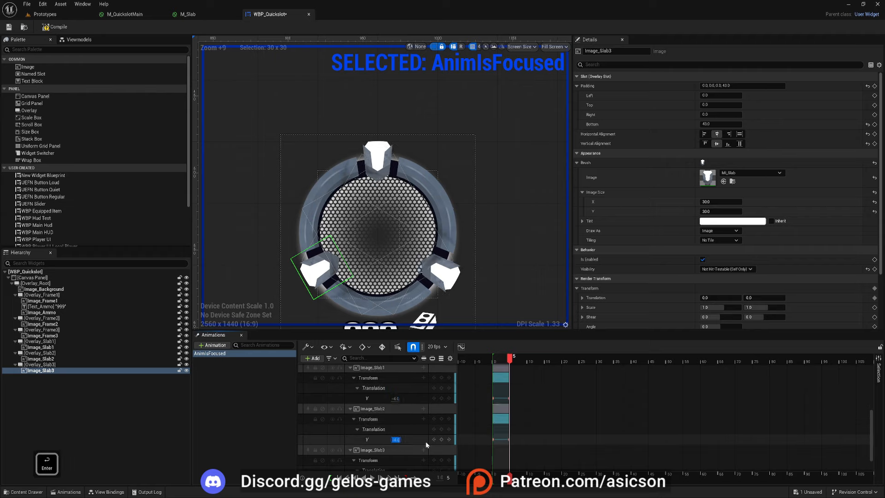
scroll(424, 440, "down", 1)
left_click(395, 466)
type("-4")
key("Return")
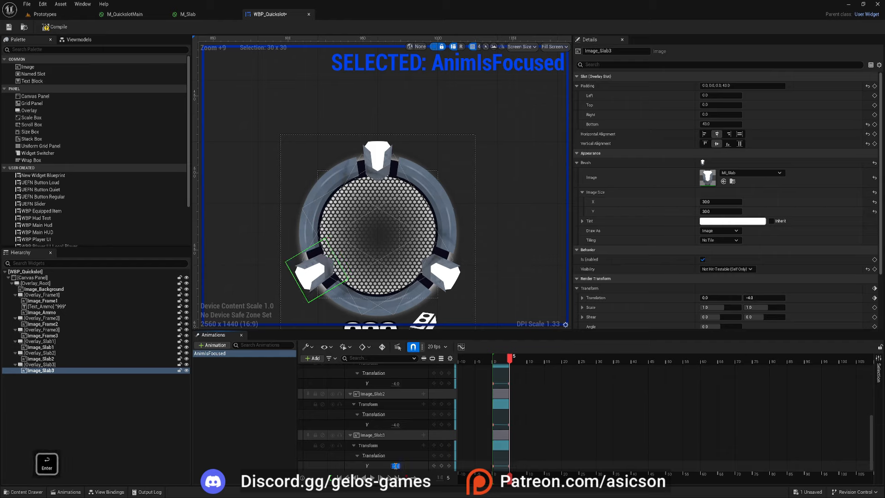
Step: Preview the AnimIsFocused animation by scrubbing and playing it, then return the playhead to frame 0
left_click(499, 361)
left_click_drag(497, 360, 499, 360)
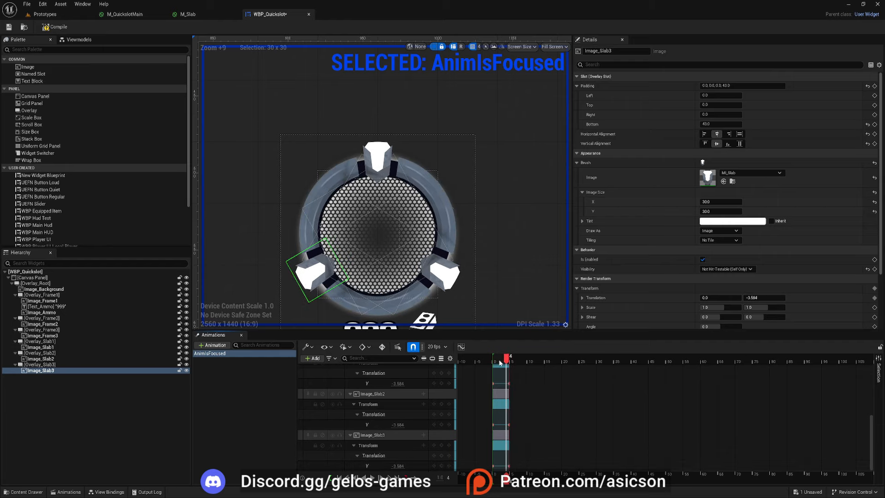
left_click(372, 477)
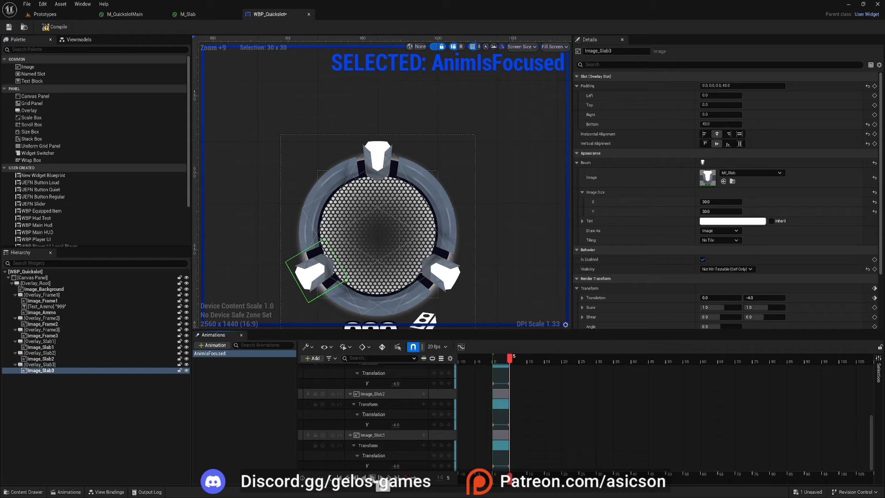
left_click(373, 479)
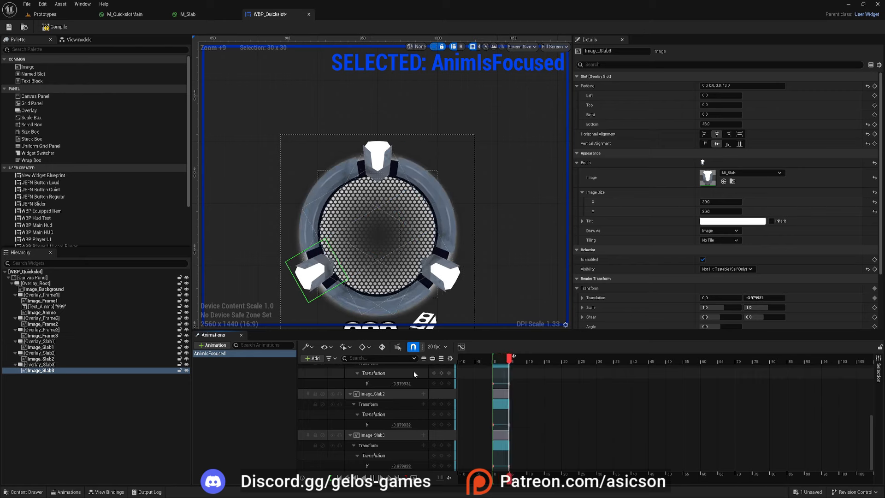
left_click(373, 478)
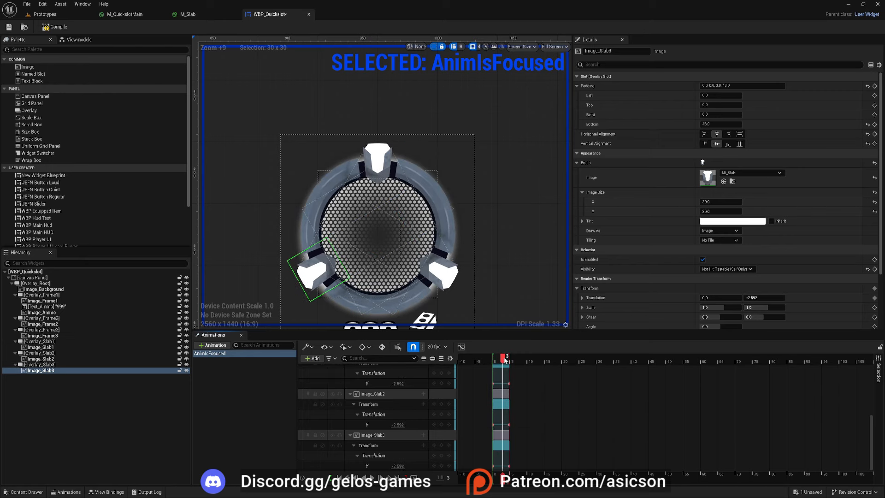
left_click_drag(505, 361, 494, 360)
Step: Duplicate the AnimIsFocused animation and cancel the pending autosave
left_click(226, 371)
left_click(220, 354)
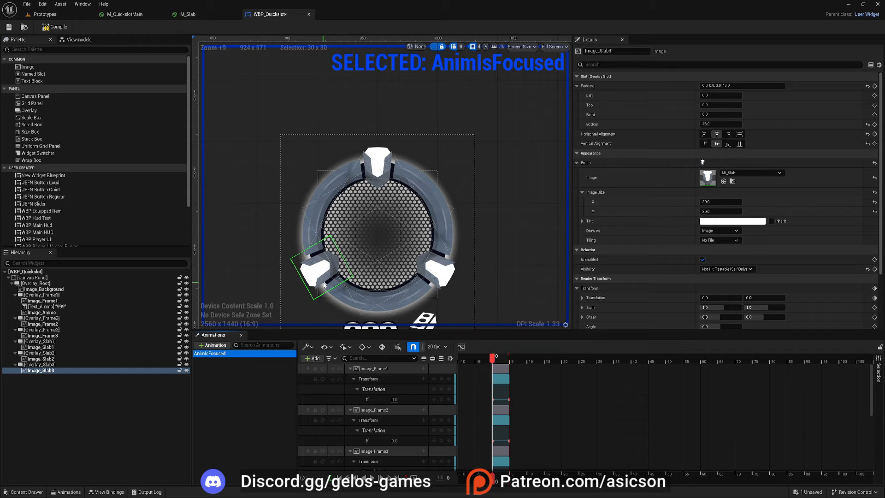
left_click(220, 371)
left_click(219, 354)
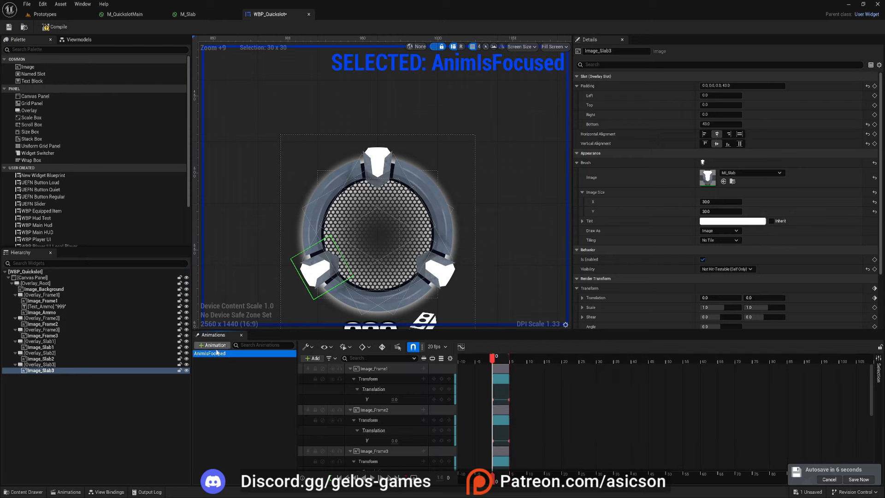
key("ctrl+d")
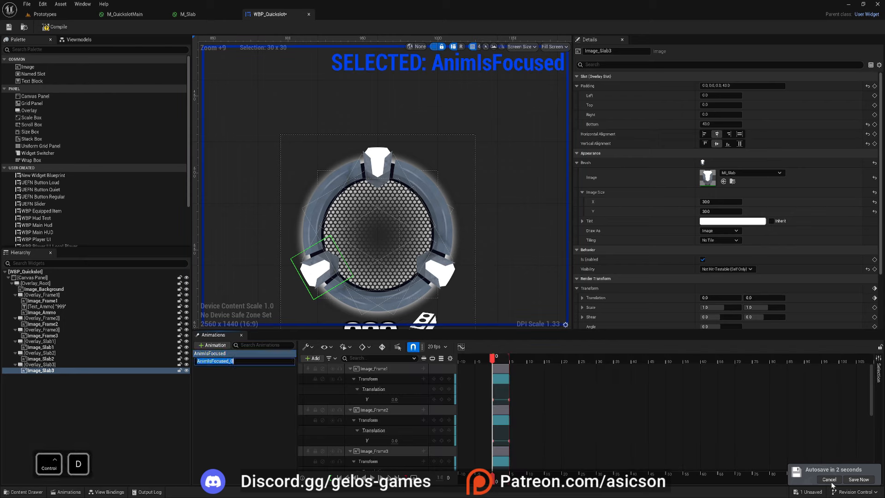
left_click(829, 480)
Step: Rename the duplicated animation as Anim_NotFocused
left_click(208, 361)
left_click(236, 363)
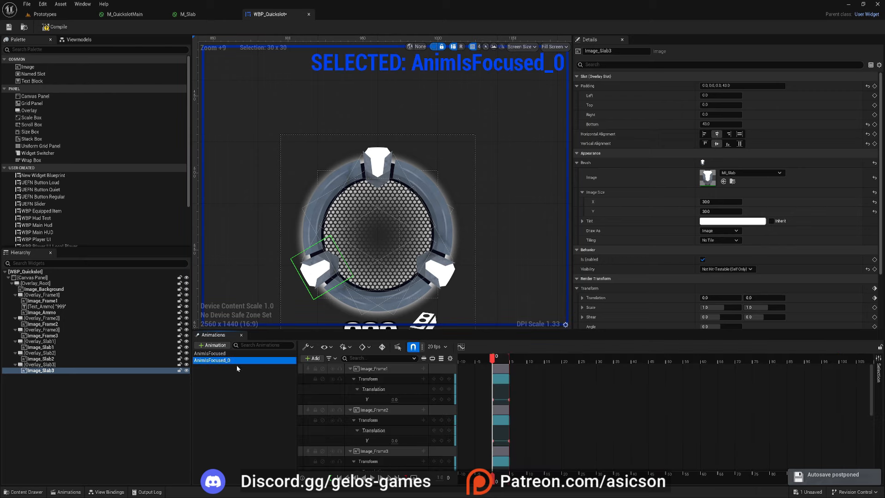
left_click(239, 362)
key("BackSpace")
key("BackSpace")
key("Left")
key("Left")
key("Left")
key("Left")
key("Left")
key("Left")
key("Left")
key("Left")
key("Left")
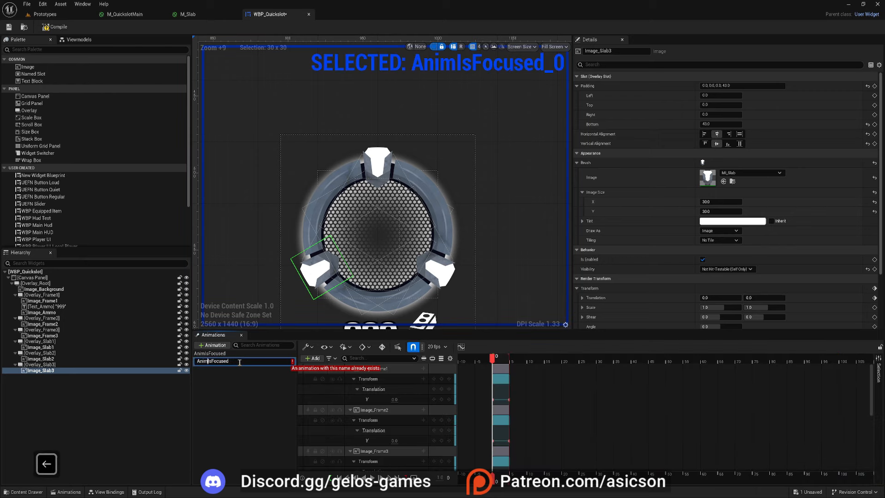
type("_")
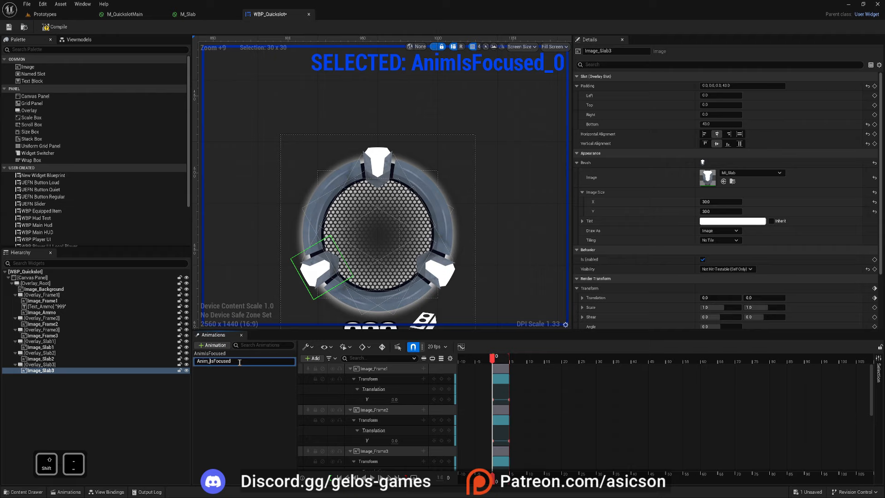
key("Delete")
key("Delete")
type("Not")
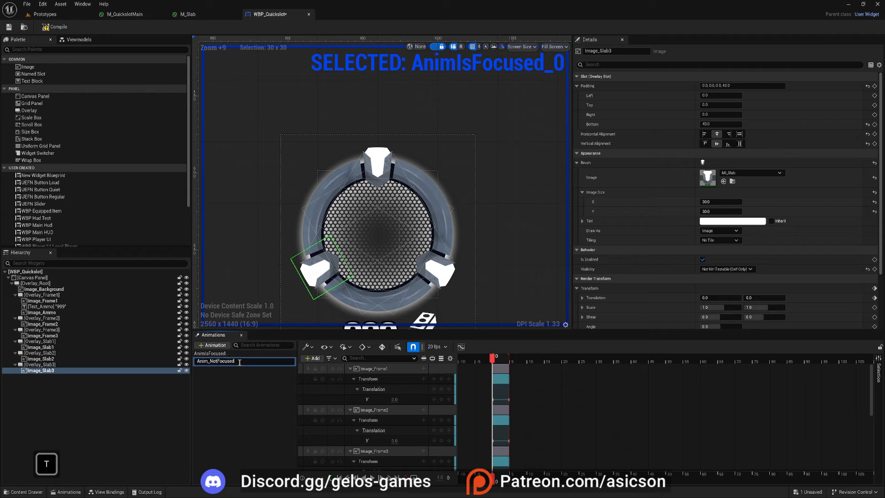
key("Return")
Step: Rename the original AnimIsFocused animation as Anim_IsFocused
left_click(207, 354)
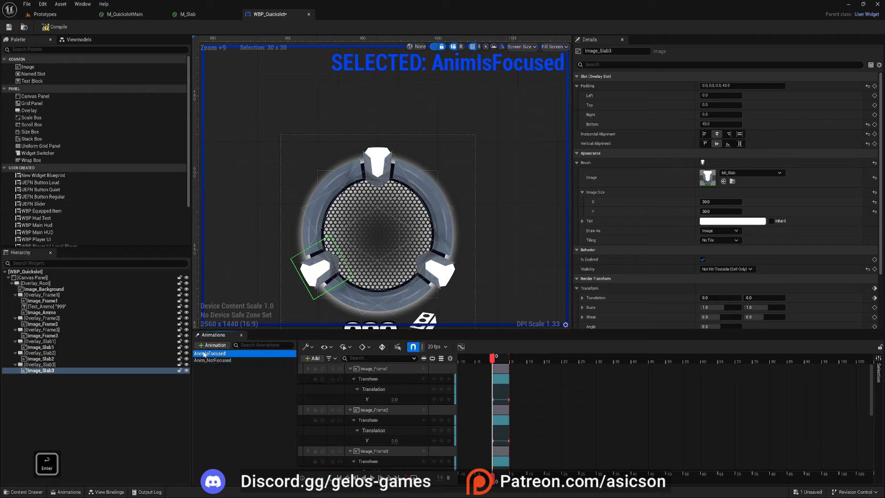
left_click(206, 354)
left_click(206, 353)
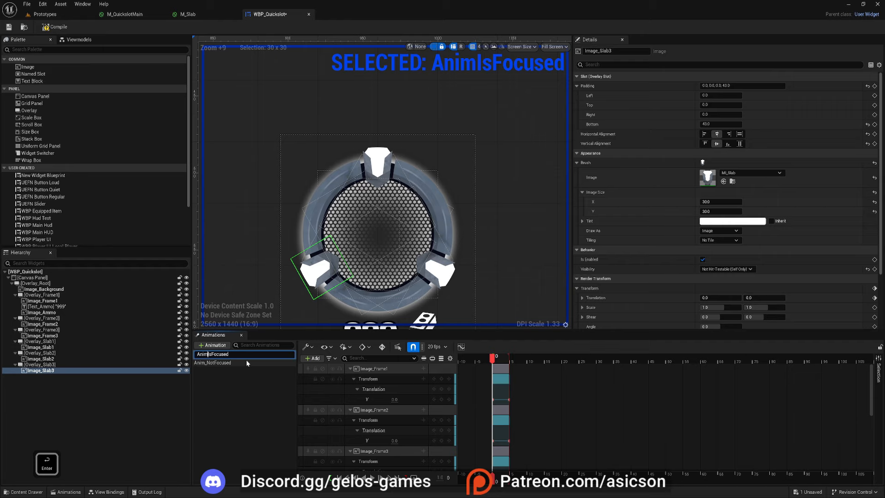
type("_")
key("Return")
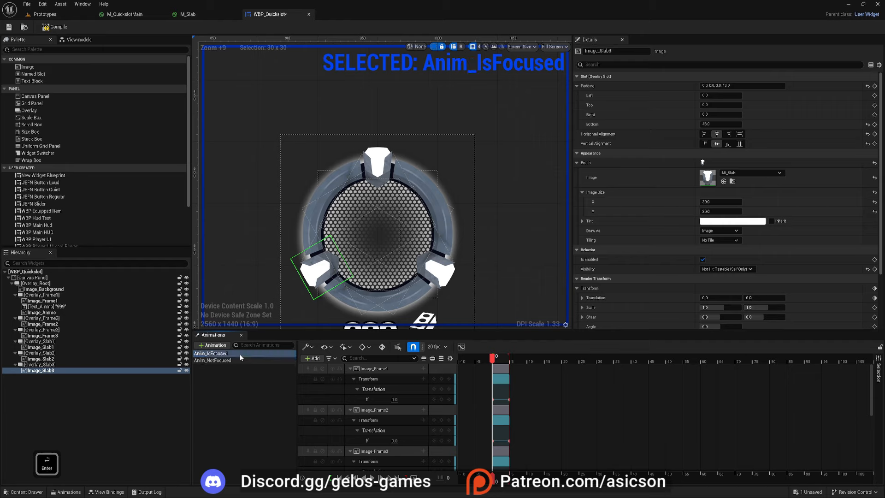
Step: Delete the end Translation Y keyframes of all frame and slab images in the Anim_NotFocused animation
left_click(237, 360)
scroll(509, 347, "down", 3, "ctrl")
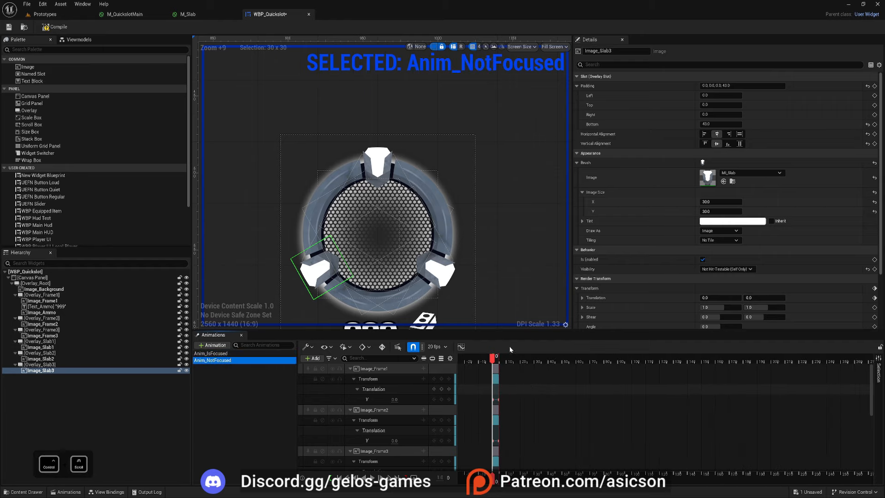
left_click_drag(502, 331, 489, 82)
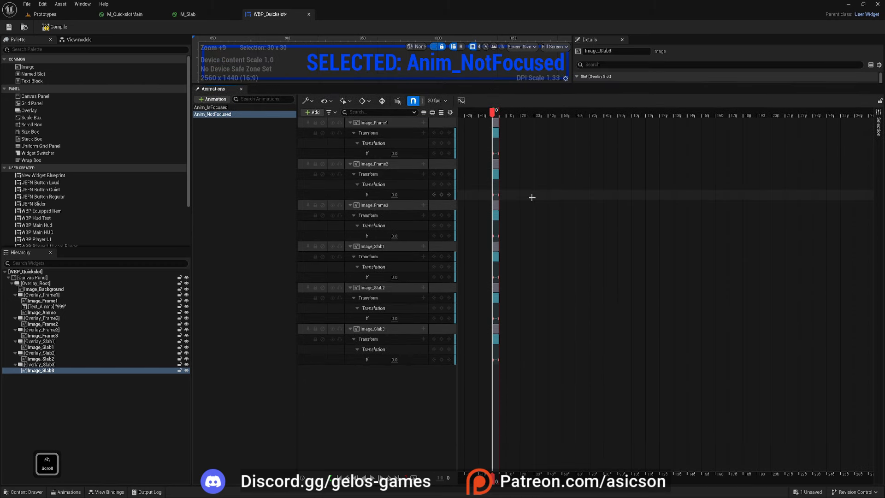
scroll(532, 197, "up", 3, "ctrl")
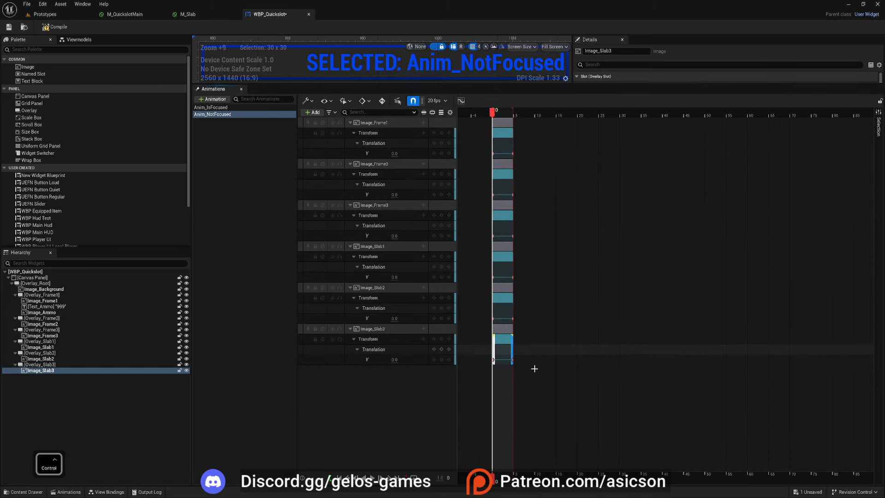
left_click_drag(534, 368, 496, 144)
key("Delete")
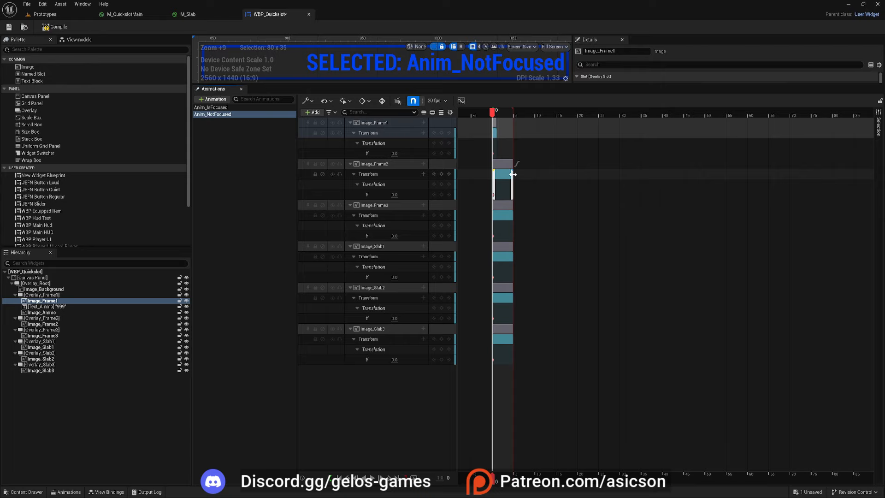
Step: Shorten the transform sections of the frame and slab tracks in Anim_NotFocused to about one frame and save the widget
left_click_drag(513, 174, 497, 175)
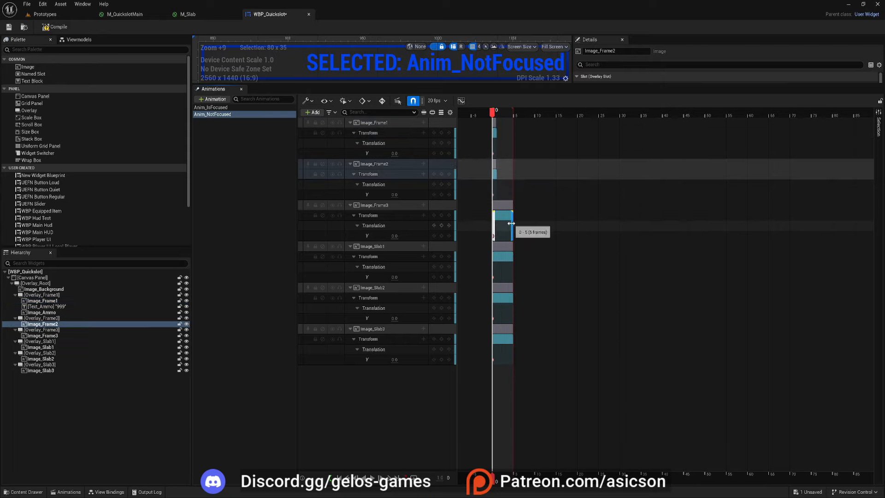
left_click_drag(511, 223, 496, 223)
left_click_drag(510, 263, 497, 263)
left_click_drag(512, 302, 495, 302)
left_click_drag(512, 345, 496, 346)
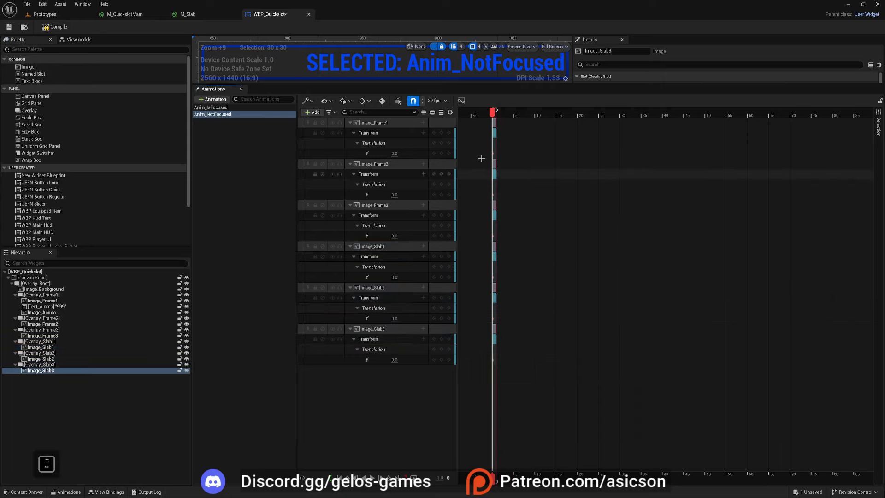
scroll(481, 159, "up", 1, "alt")
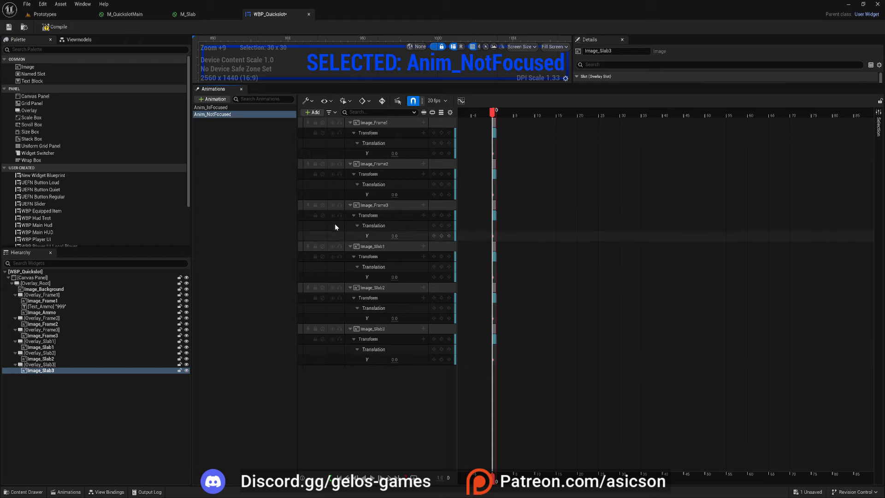
left_click_drag(339, 150, 343, 392)
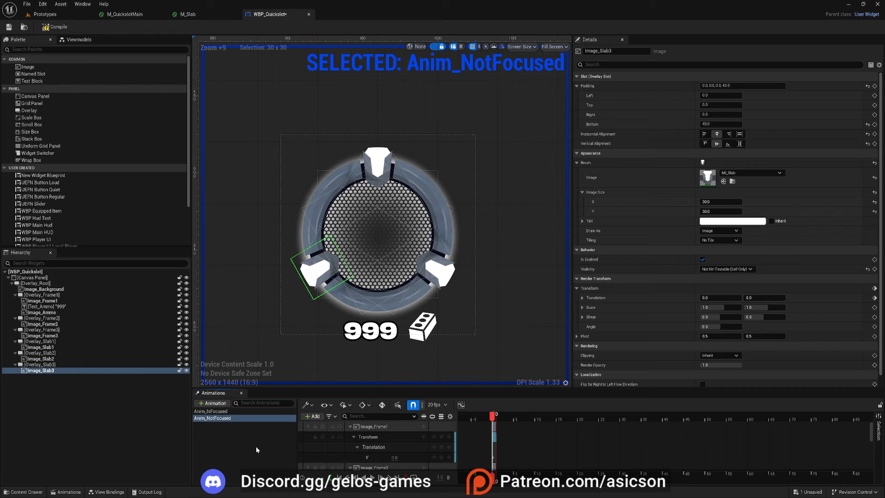
key("ctrl+s")
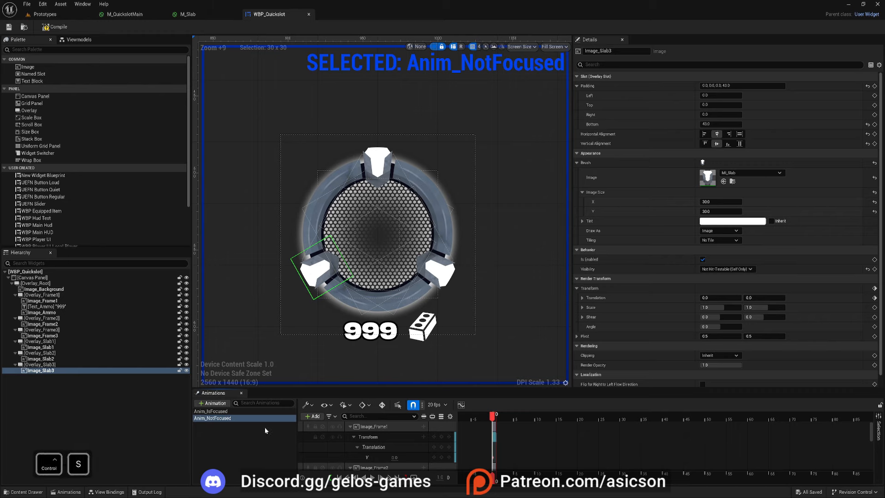
Step: Open View Bindings, dock it in the layout and enlarge its area
left_click(108, 492)
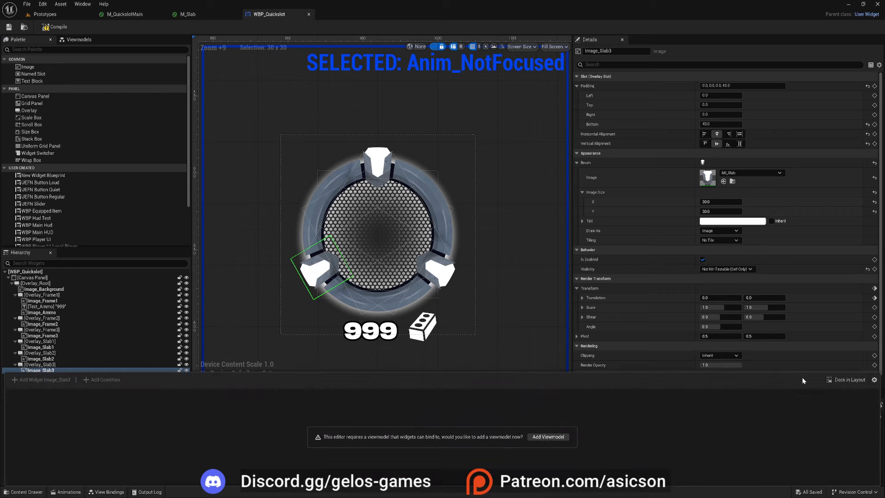
left_click(849, 379)
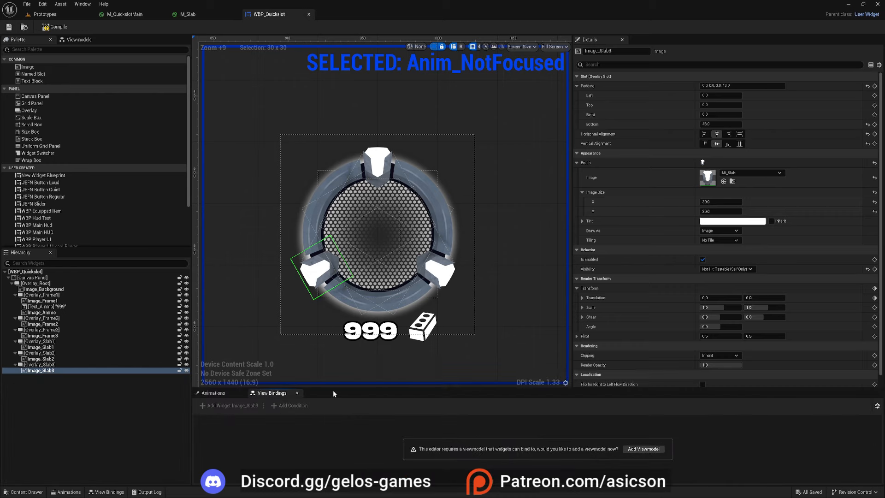
left_click_drag(340, 387, 330, 198)
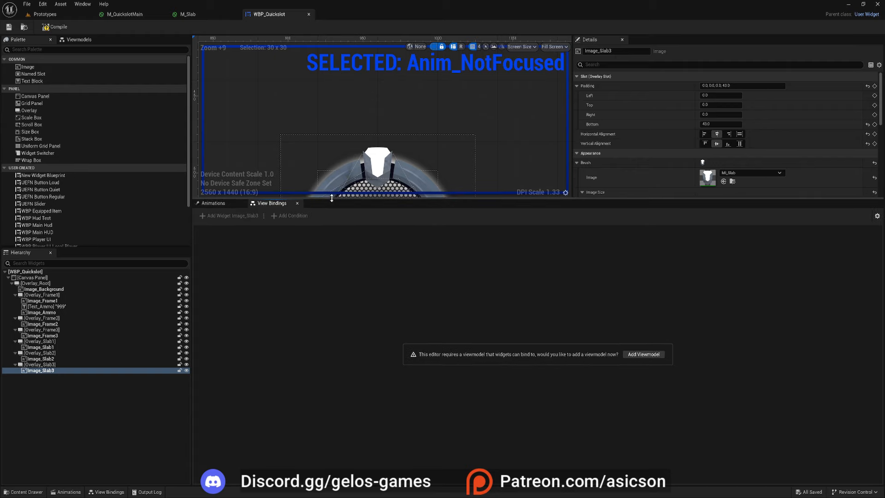
Step: Add the Device - HUD Controller Quickbar Slot Viewmodel to the widget and return to the widget palette
left_click(639, 356)
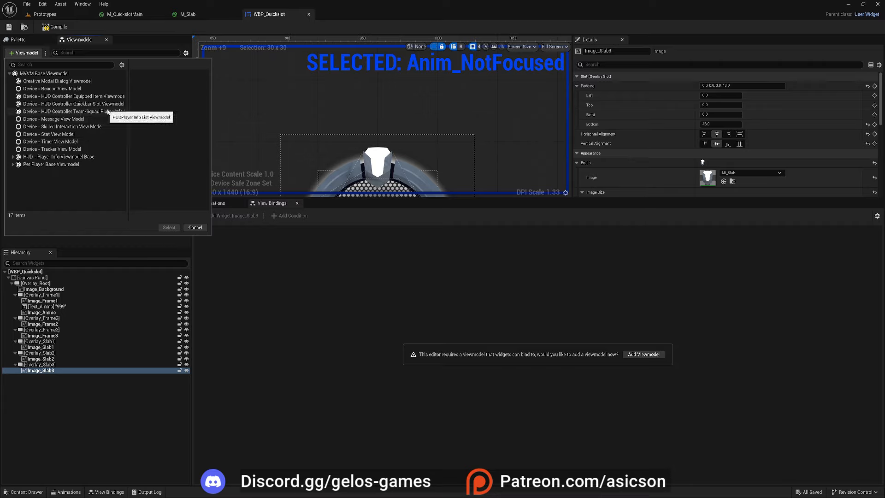
left_click(93, 105)
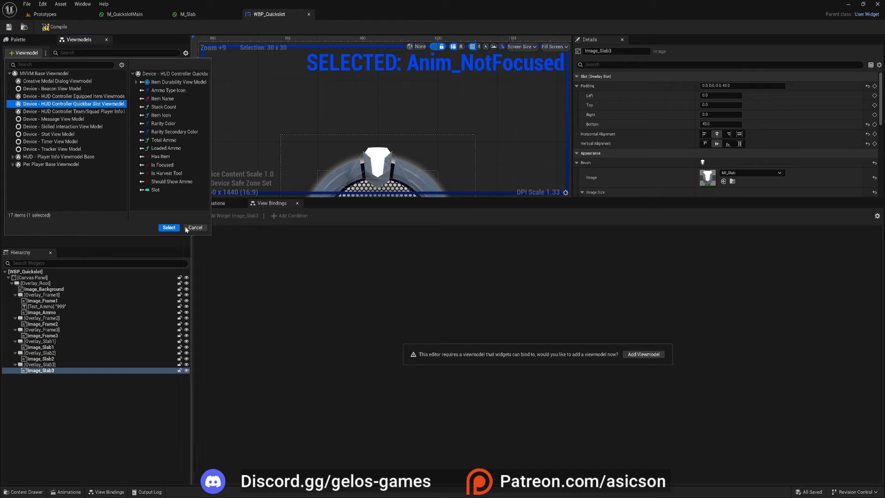
left_click(169, 227)
left_click(19, 39)
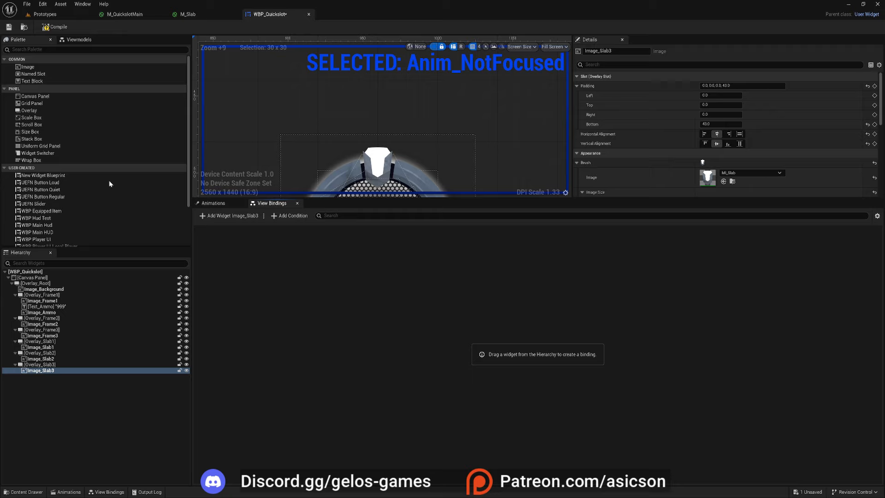
Step: Create a view binding for Image_Background that targets its Brush property
left_click(53, 289)
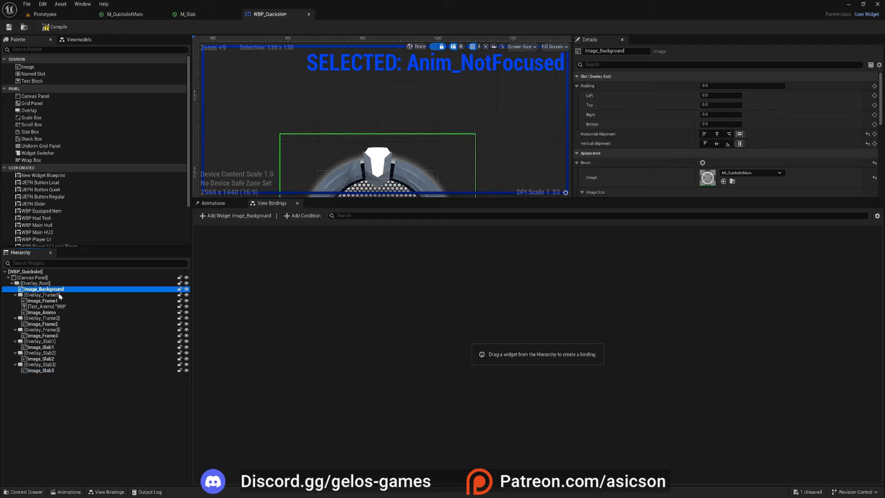
left_click(239, 215)
left_click(274, 243)
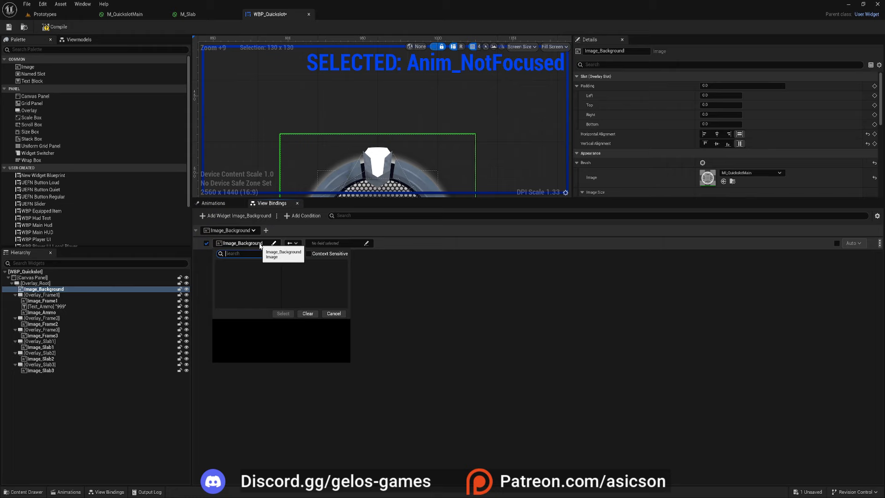
left_click(318, 288)
left_click(301, 357)
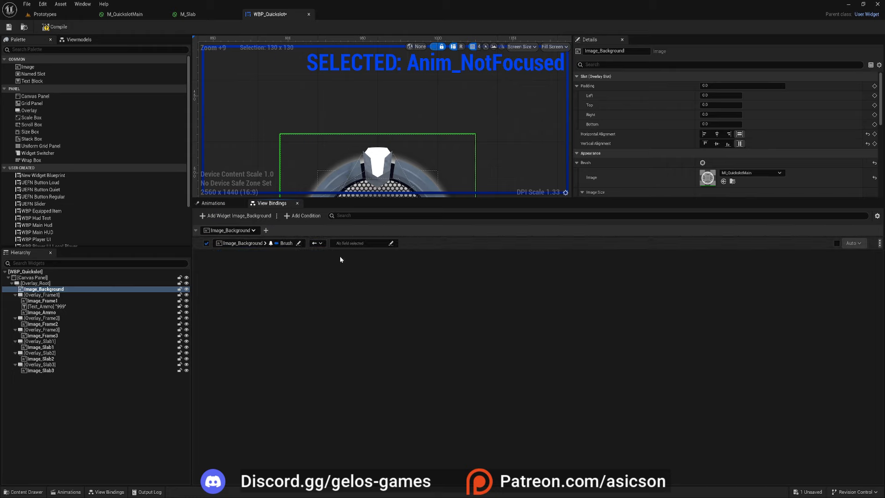
Step: Set the source of the Image_Background Brush binding to the Set Vector Parameter conversion function
left_click(353, 243)
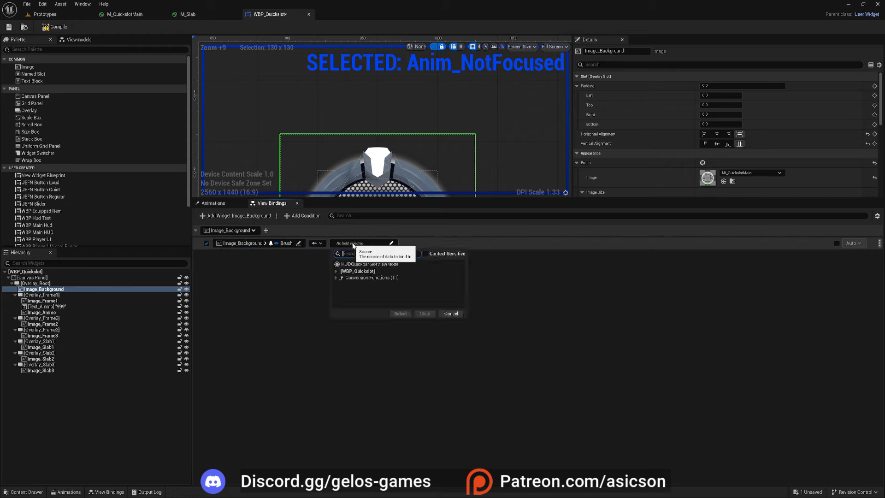
left_click(364, 265)
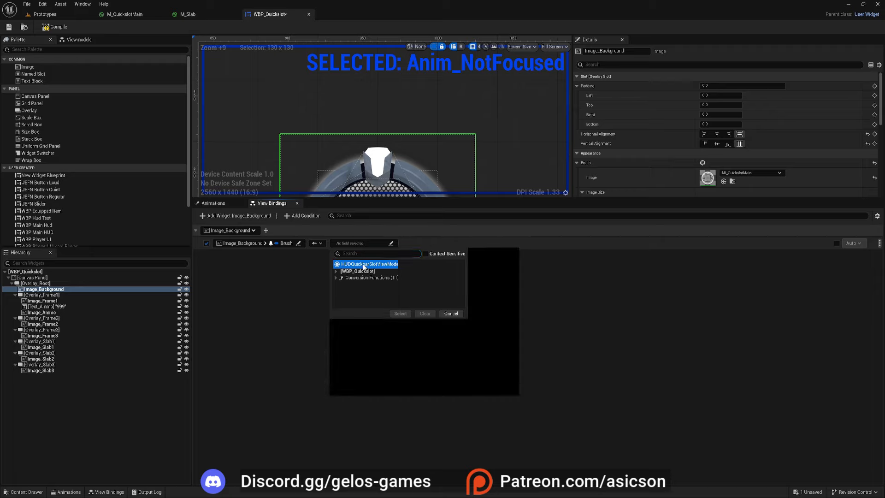
left_click(364, 277)
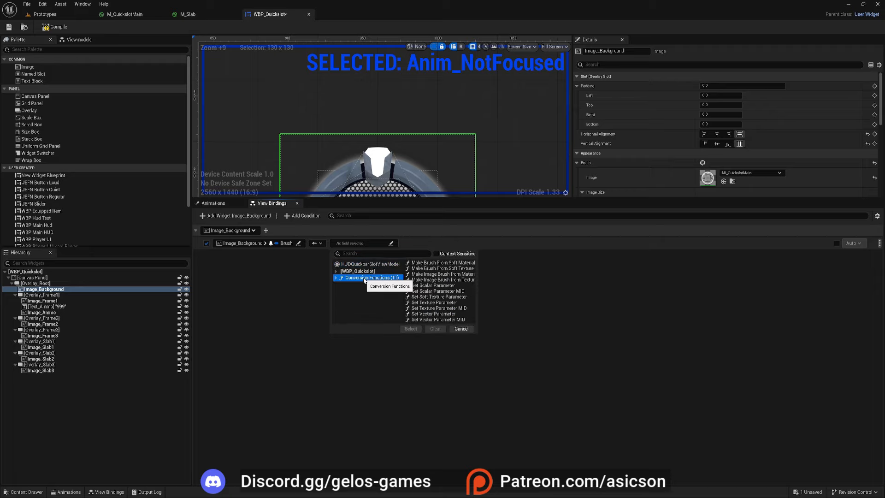
double_click(409, 331)
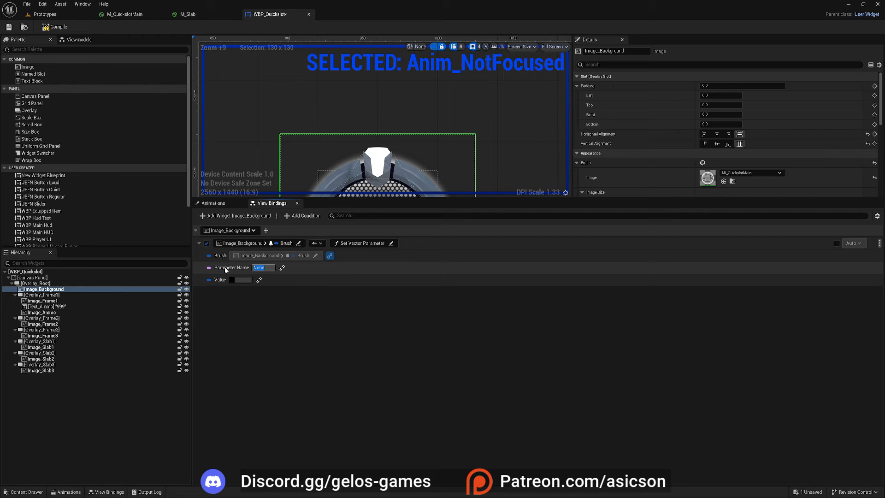
Step: Copy the IsFocusedColor parameter name from the M_QuickslotMain material into the binding's Parameter Name in WBP_Quickslot
left_click(132, 14)
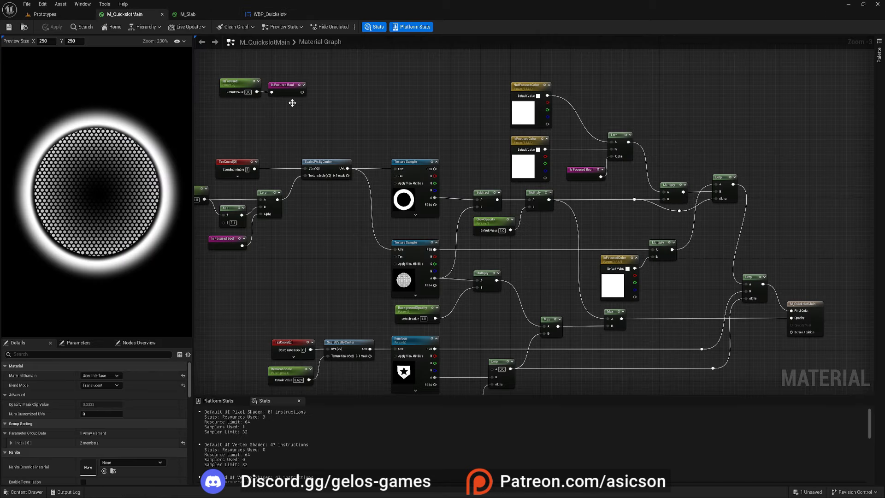
left_click(526, 153)
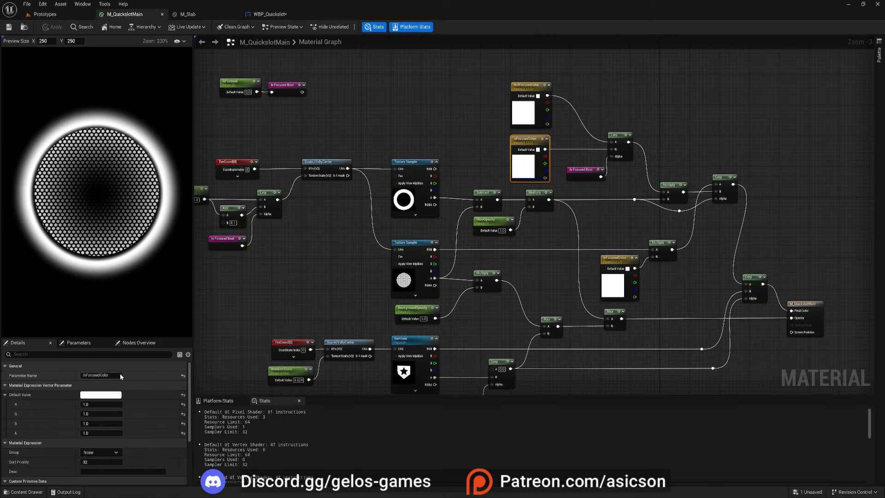
double_click(97, 375)
key("ctrl+c")
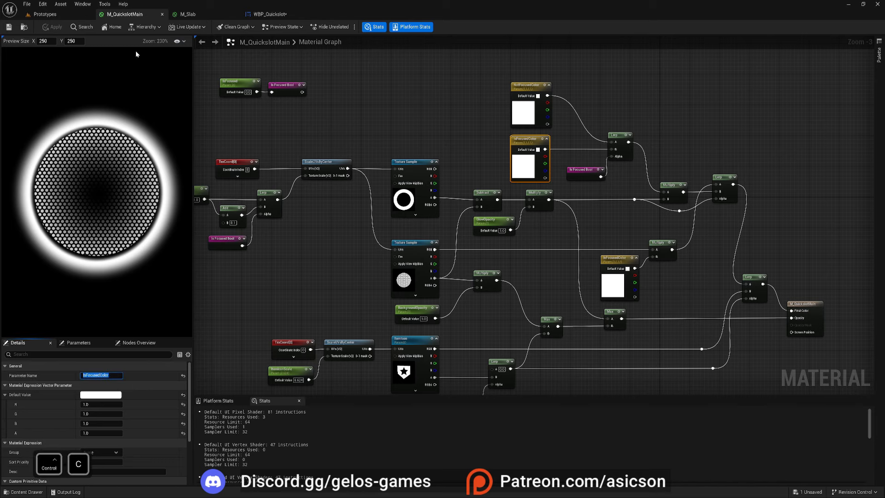
left_click(270, 14)
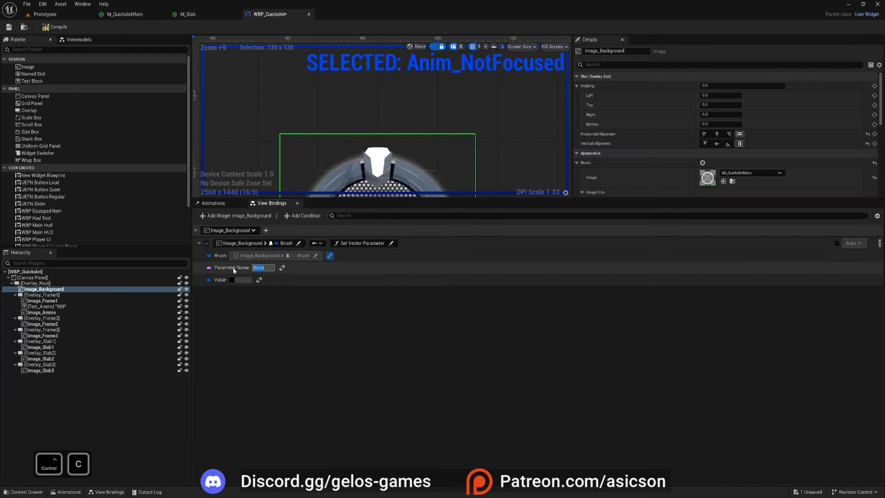
key("ctrl+v")
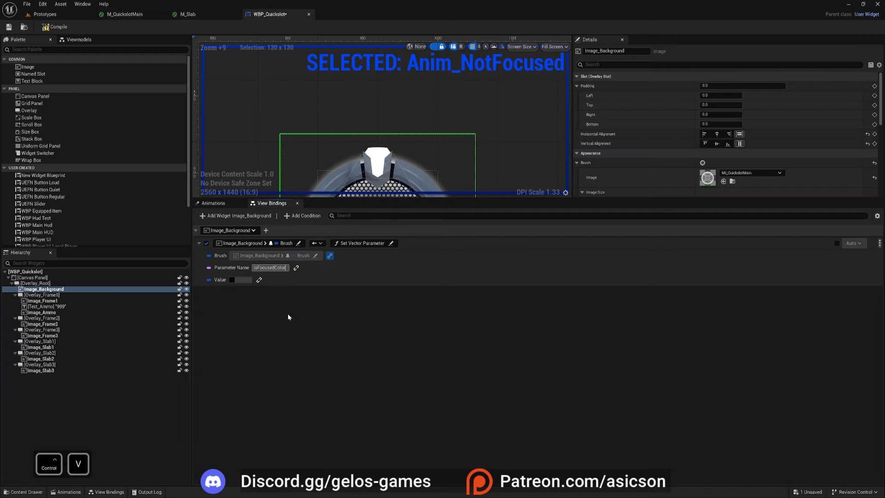
left_click(324, 278)
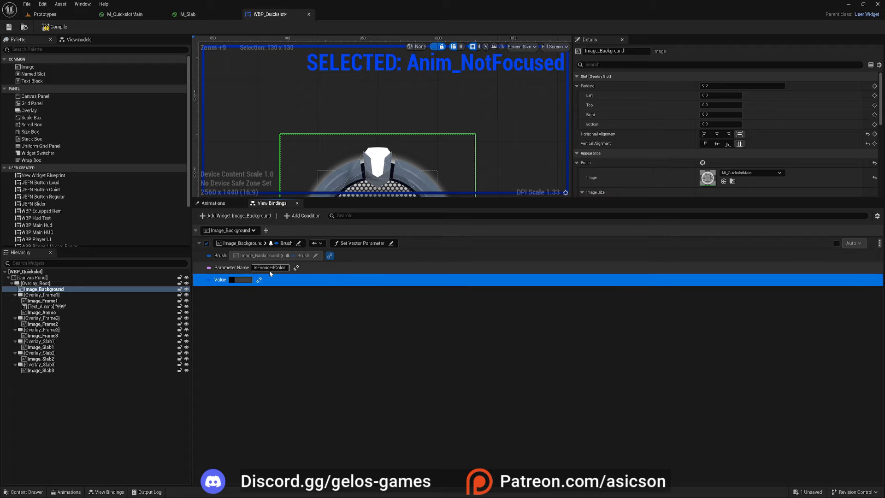
Step: Bind the Value of the IsFocusedColor parameter to Rarity Color of HUDQuickbarSlotViewModel
left_click(259, 280)
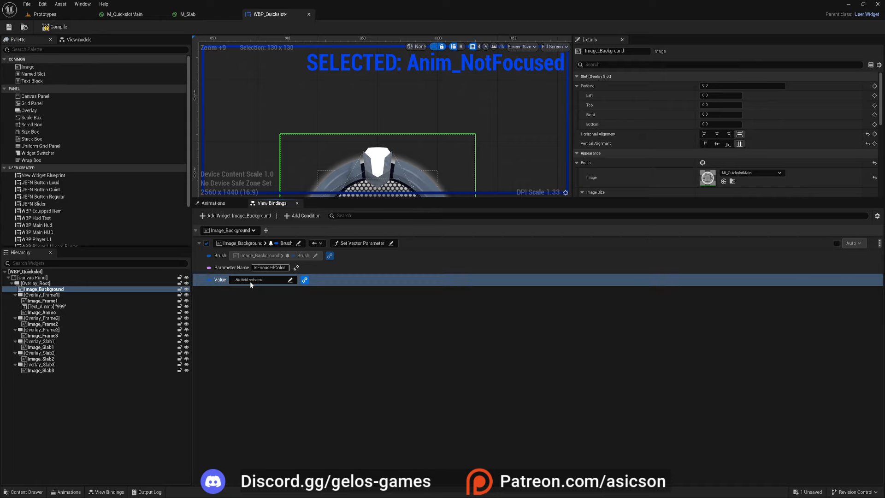
left_click(255, 280)
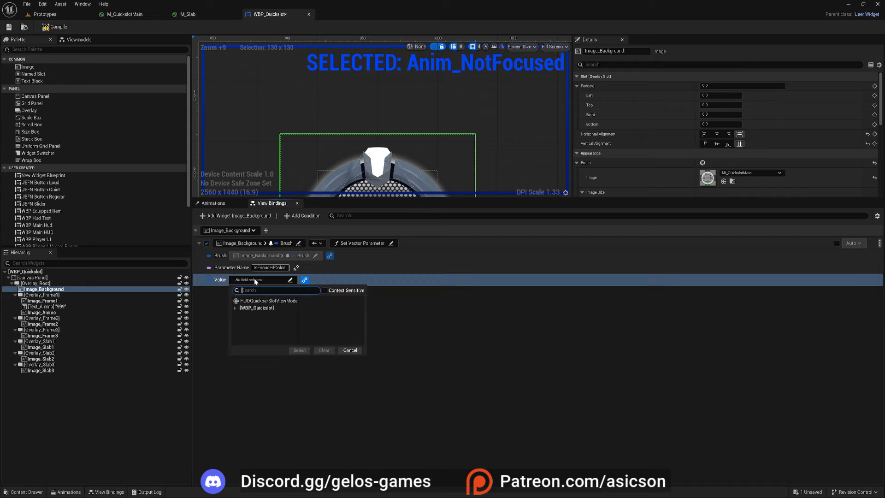
left_click(266, 301)
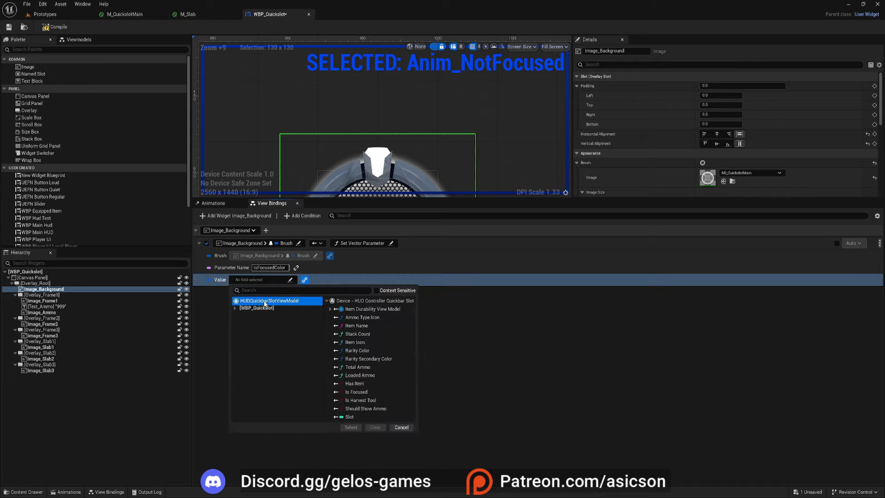
left_click(358, 350)
left_click(356, 429)
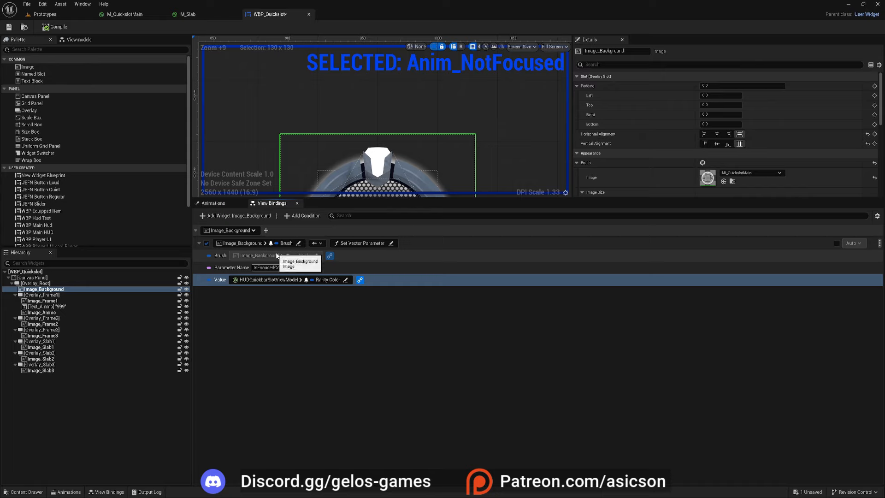
Step: Add a second binding under Image_Background that targets its Brush property
left_click(265, 230)
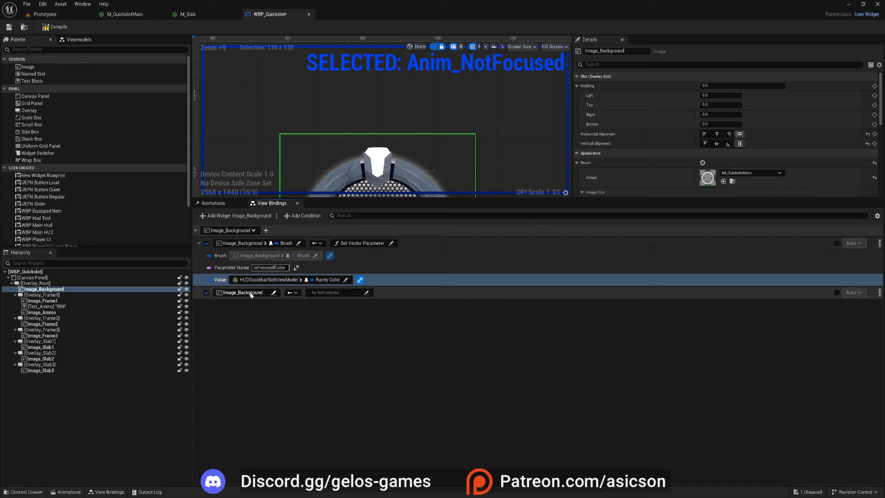
left_click(260, 293)
left_click(318, 339)
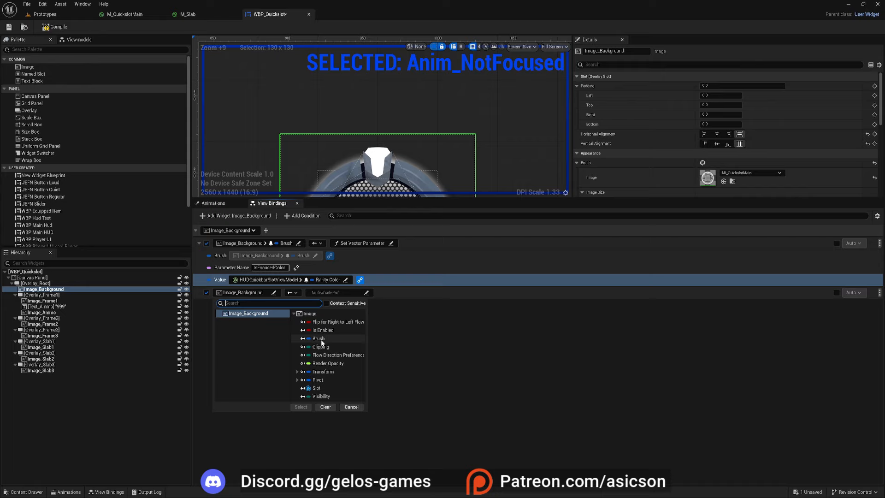
left_click(302, 408)
Step: Set the new Brush binding's source to Set Soft Texture Parameter and open the HUDQuickbarSlotViewModel fields for its Texture
left_click(341, 293)
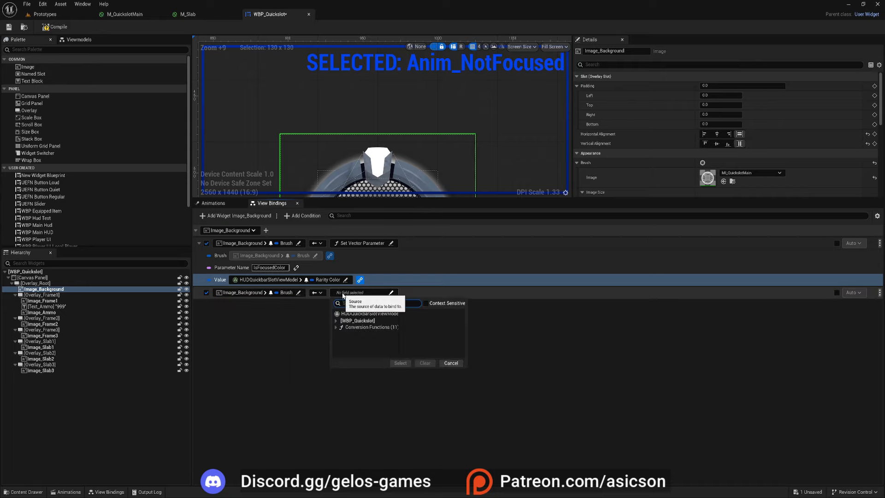
left_click(372, 327)
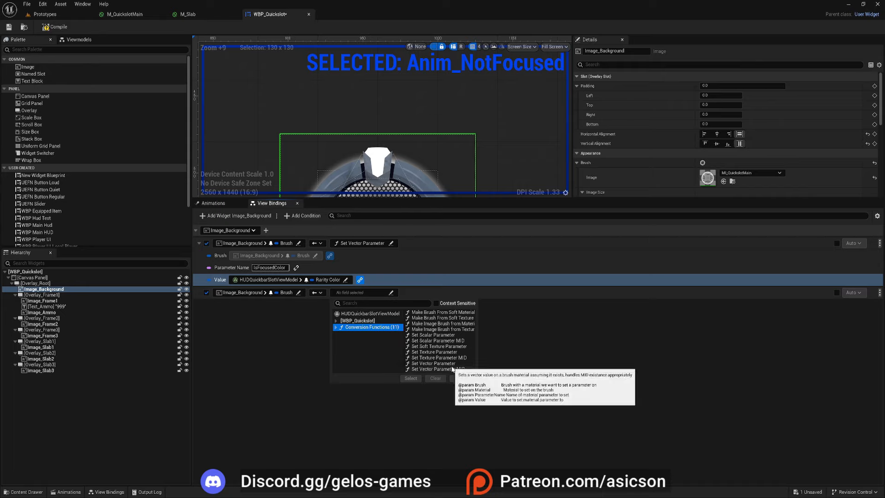
left_click(440, 347)
left_click(412, 378)
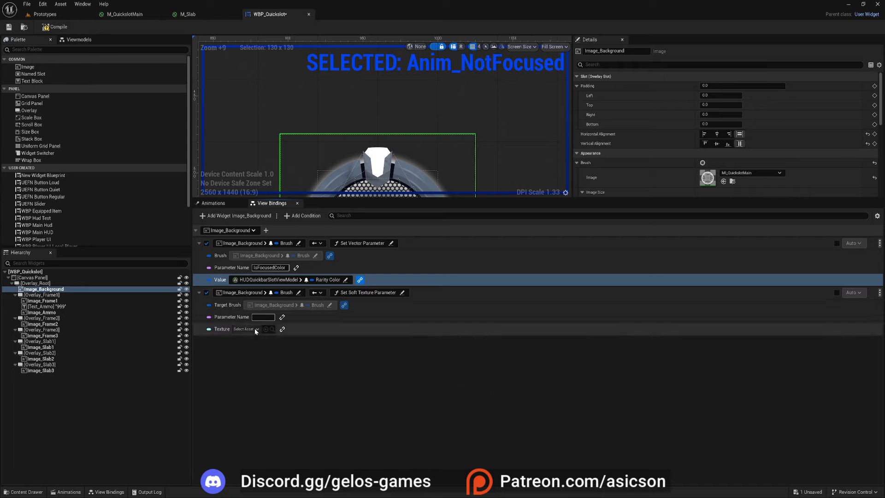
left_click(263, 329)
left_click(268, 351)
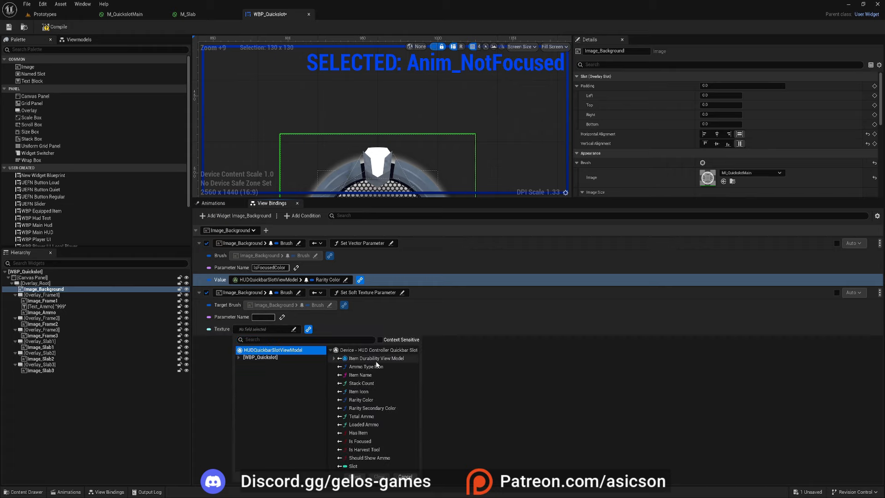
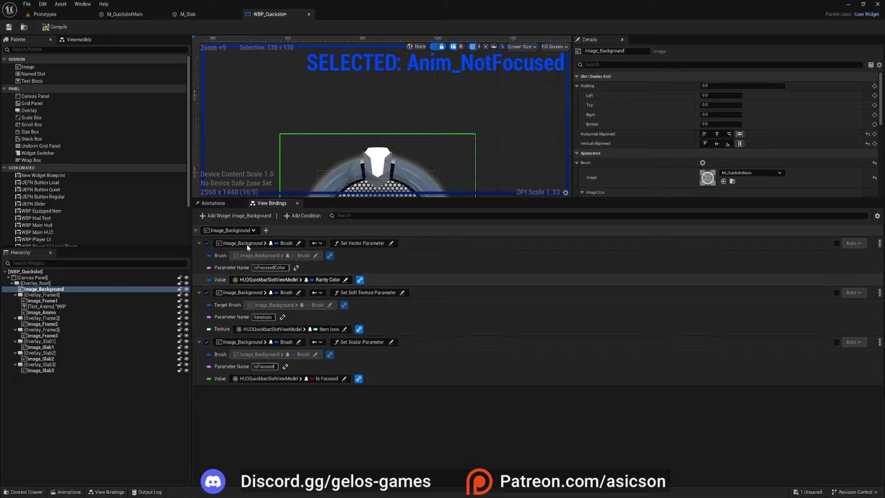
Step: Add a fourth Image_Background binding that targets Brush and uses the Set Scalar Parameter conversion function
left_click(266, 231)
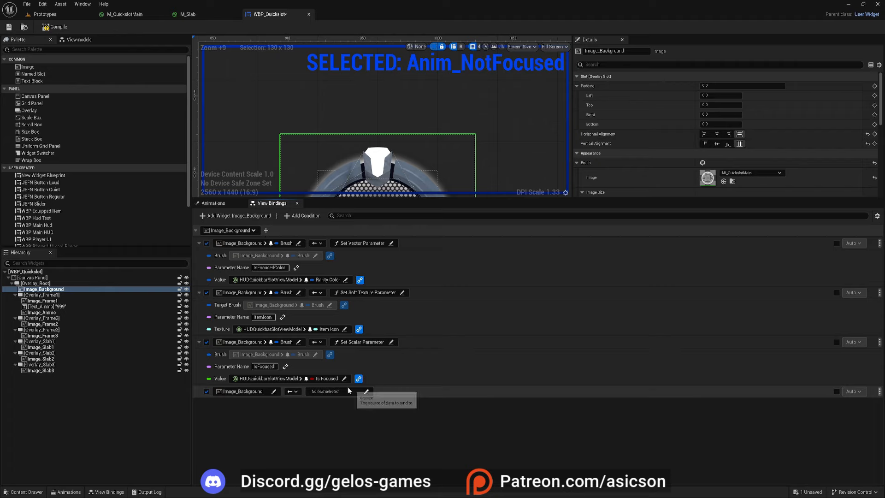
left_click(273, 392)
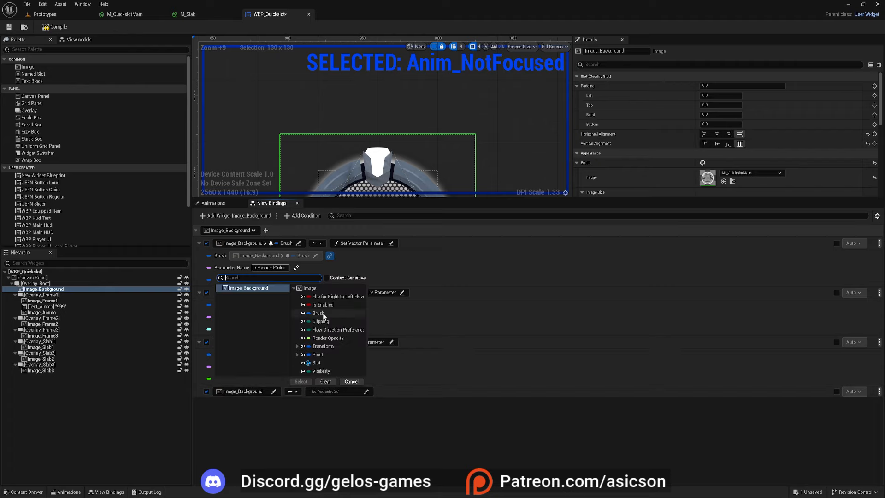
left_click(319, 313)
left_click(301, 381)
left_click(343, 392)
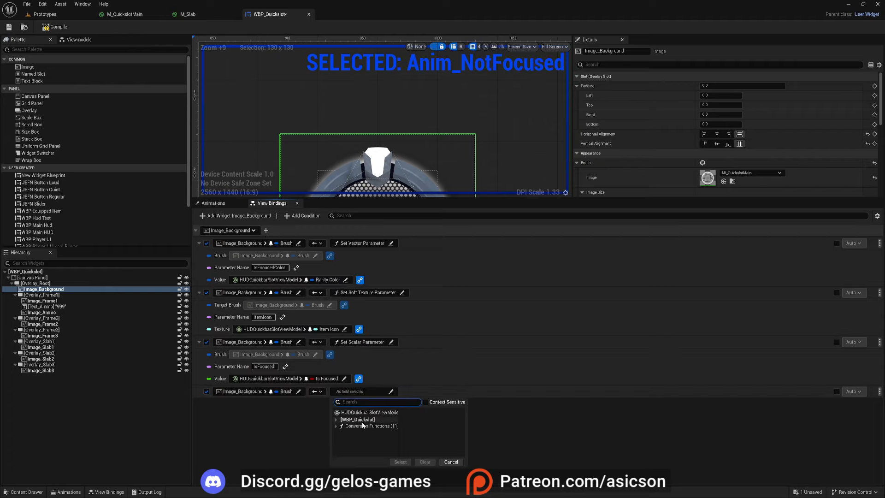
left_click(369, 426)
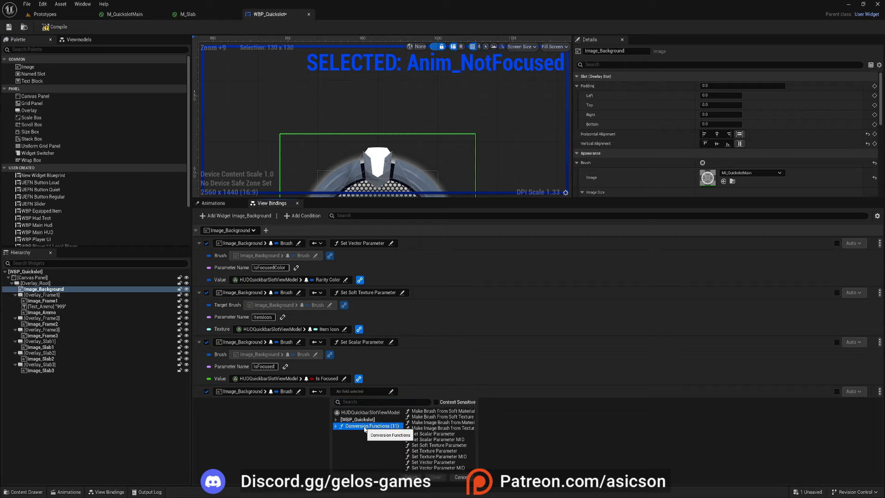
left_click(433, 434)
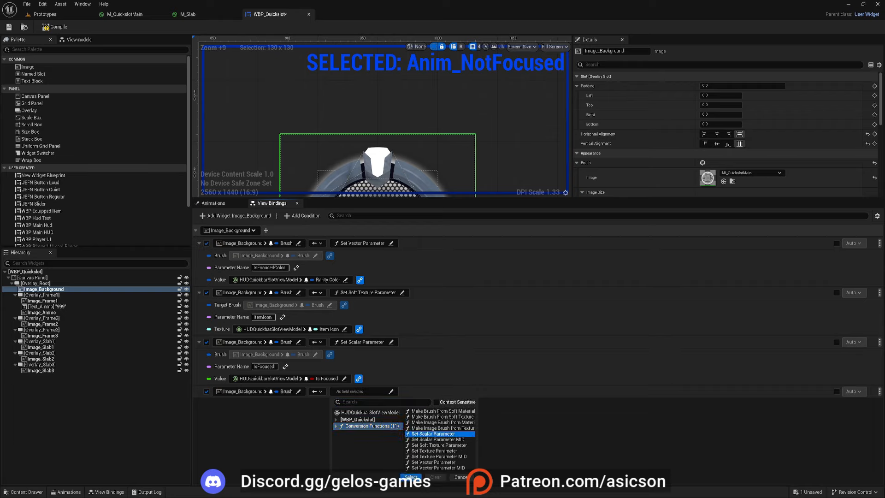
left_click(410, 476)
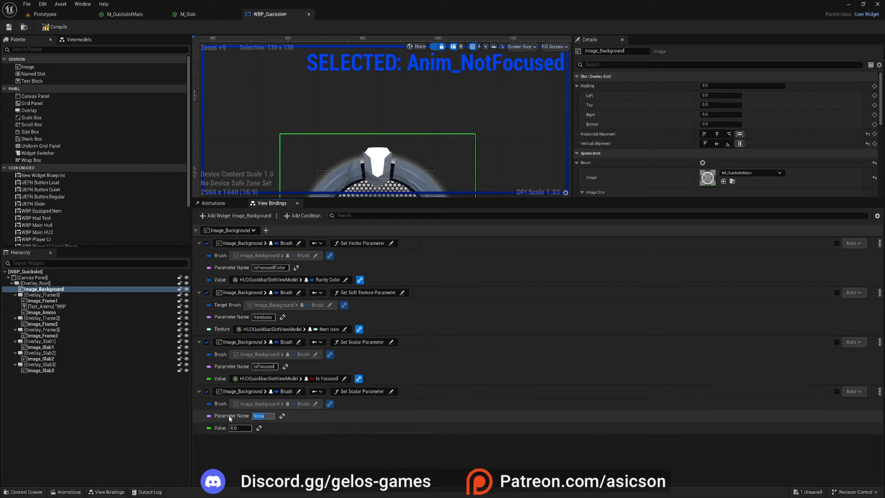
Step: Name the new scalar parameter HasItem and bind its Value to Has Item of HUDQuickbarSlotViewModel
type("HasItem")
key("Return")
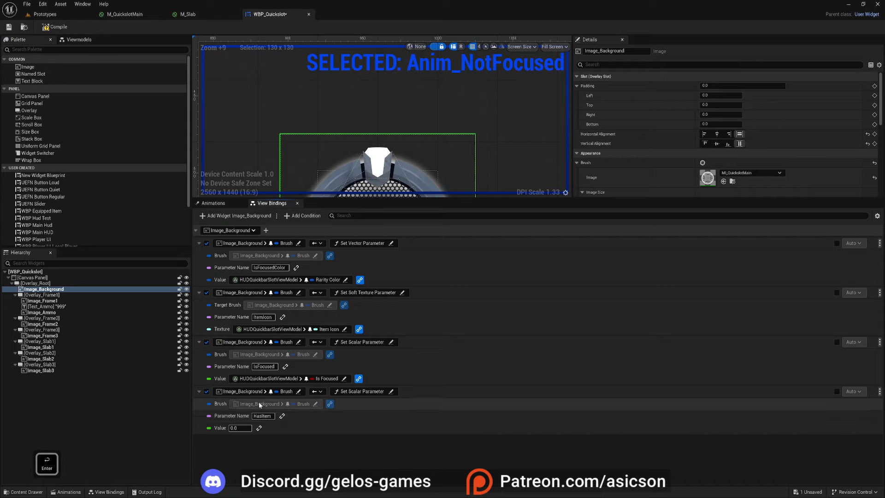
left_click(259, 429)
left_click(259, 430)
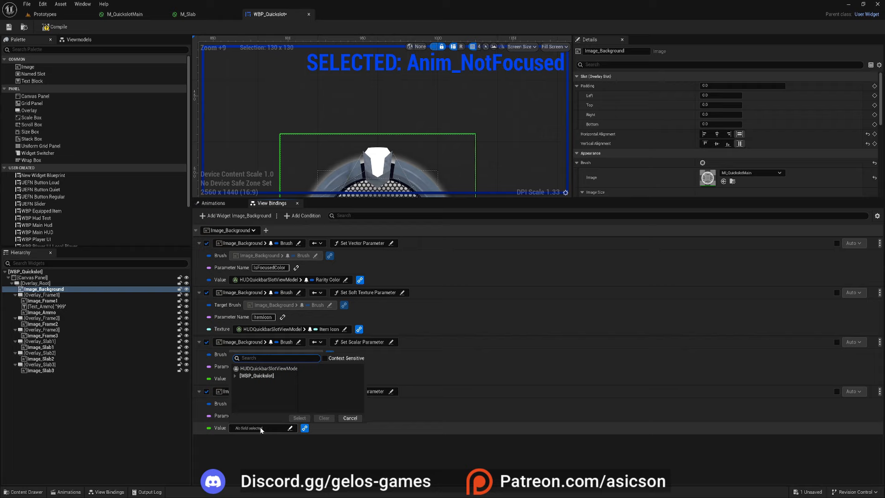
left_click(258, 369)
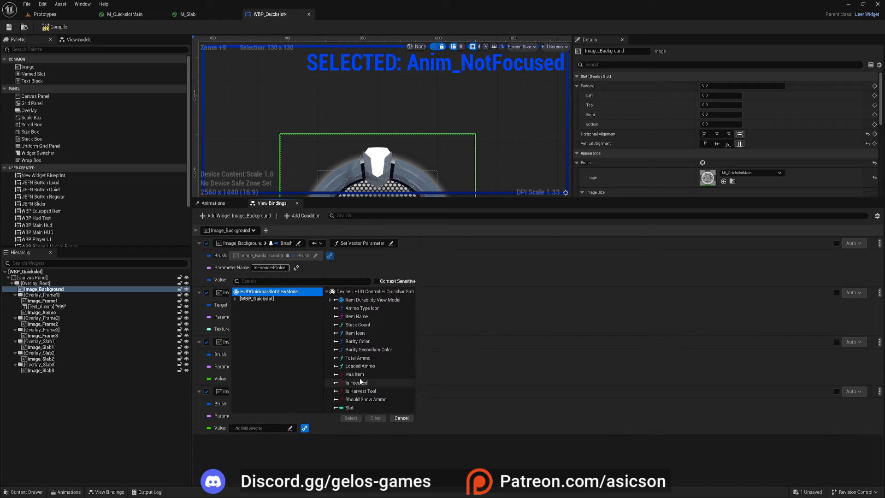
left_click(354, 374)
left_click(351, 418)
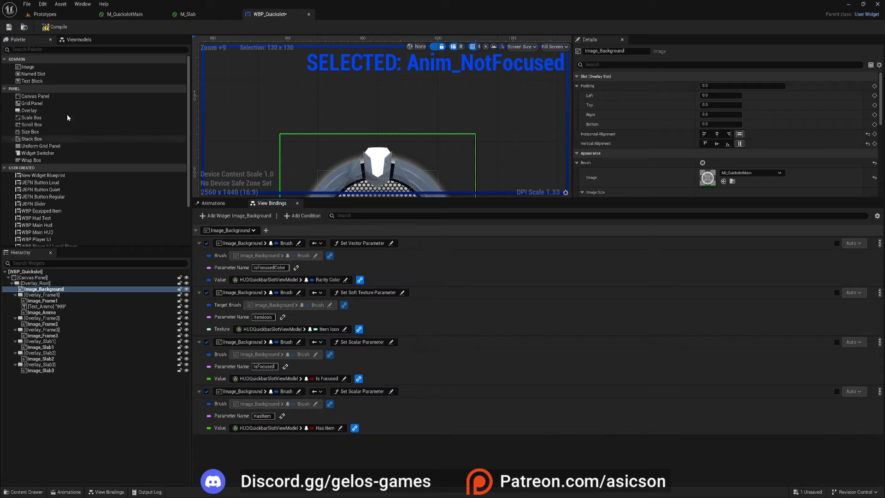
Step: Check the HasItem parameter's name in the M_QuickslotMain material graph and return to WBP_Quickslot
left_click(126, 15)
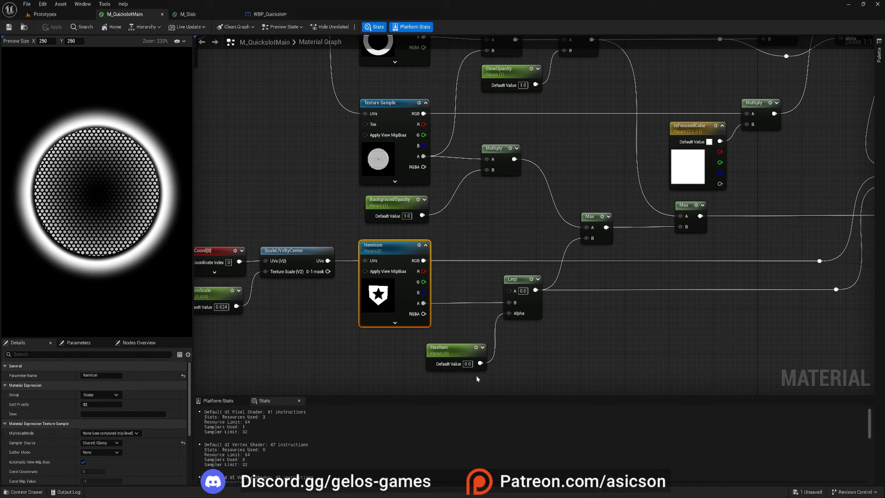
left_click(439, 349)
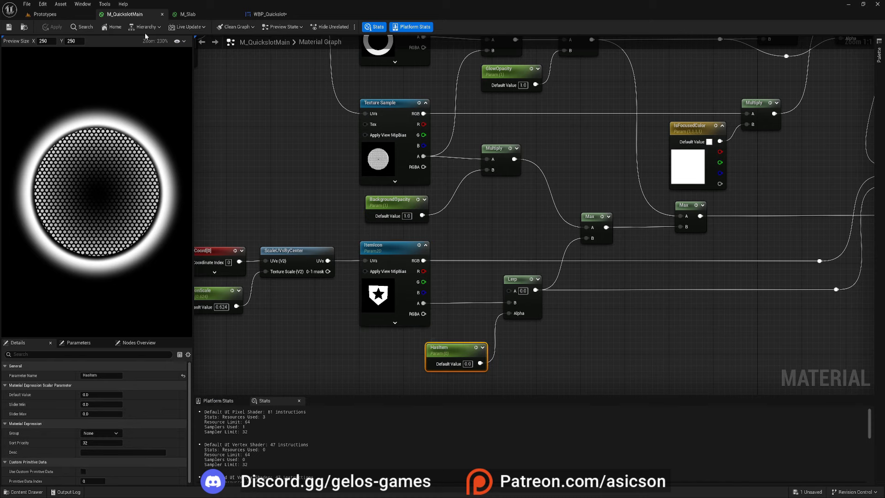
left_click(272, 15)
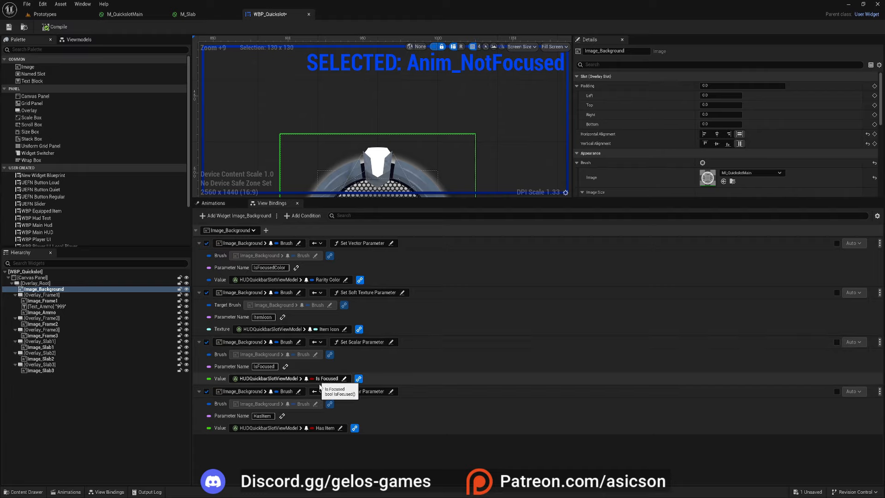
Step: Create a view binding for Text_Ammo that targets Text and uses the To Text (Integer) conversion function
left_click(196, 230)
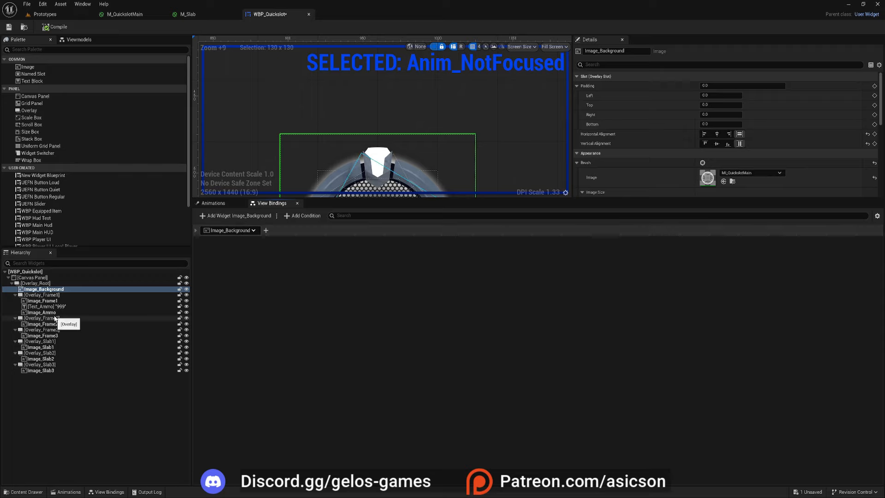
left_click(65, 307)
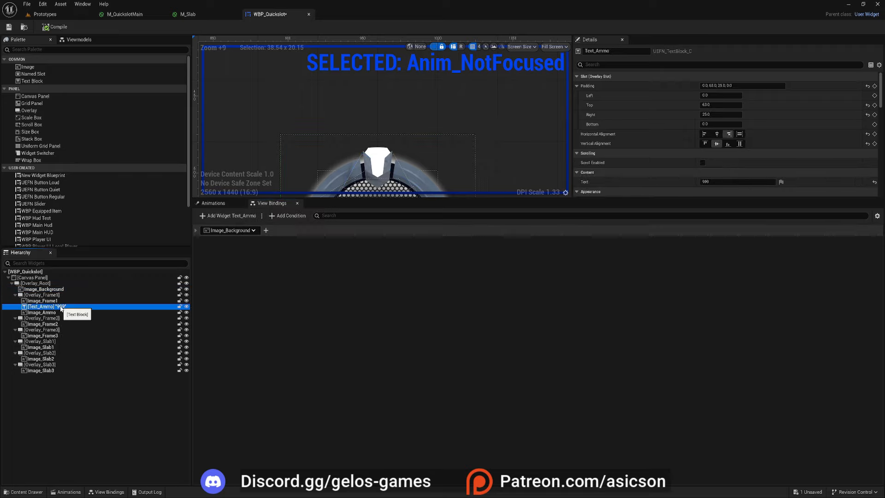
left_click(230, 216)
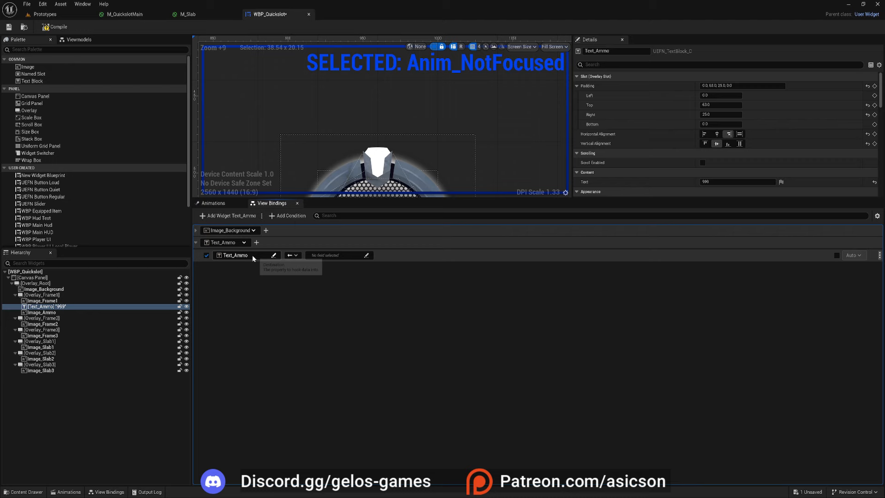
left_click(253, 255)
left_click(313, 416)
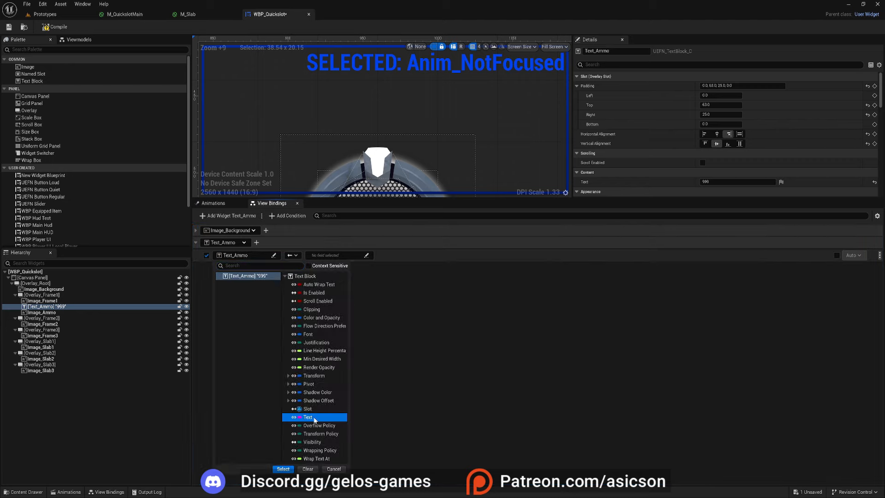
left_click(283, 469)
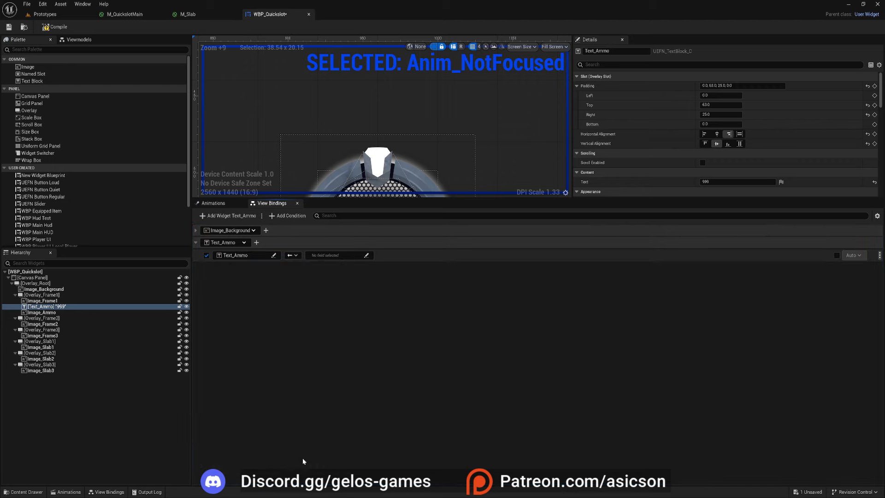
left_click(330, 255)
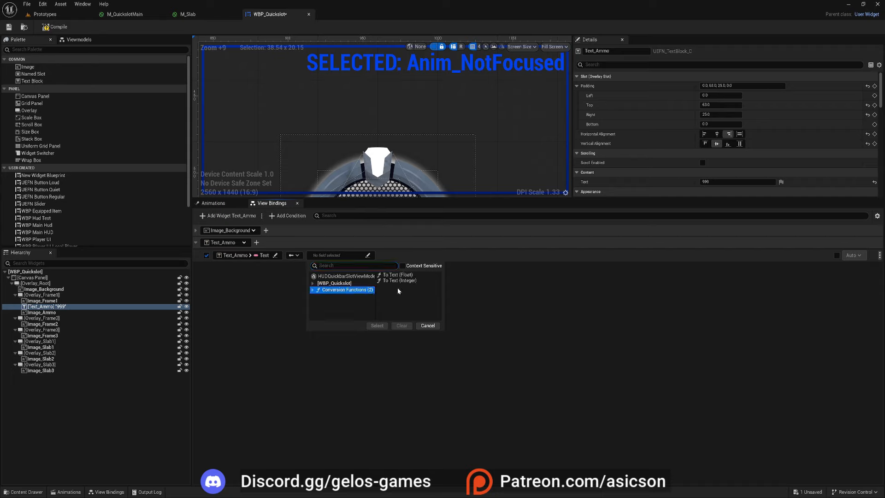
left_click(399, 280)
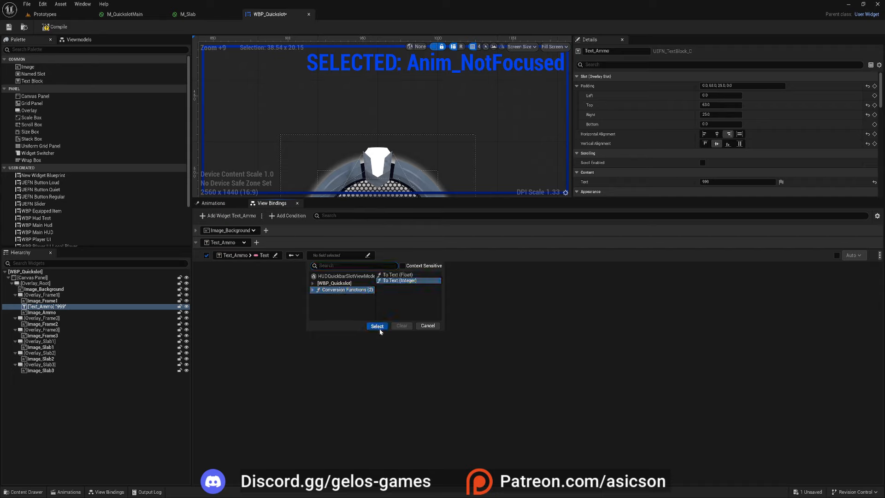
left_click(379, 327)
Step: Bind the Text_Ammo text Value to Total Ammo of HUDQuickbarSlotViewModel and disable Use Grouping
left_click(259, 269)
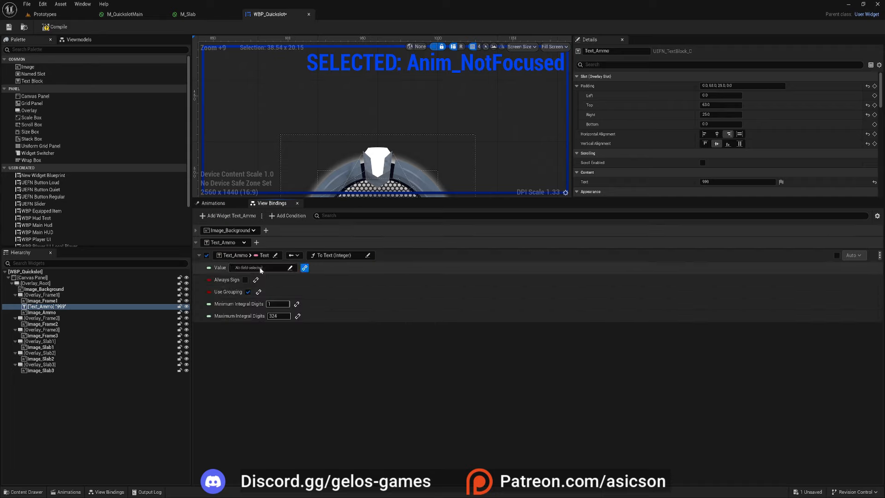
left_click(254, 268)
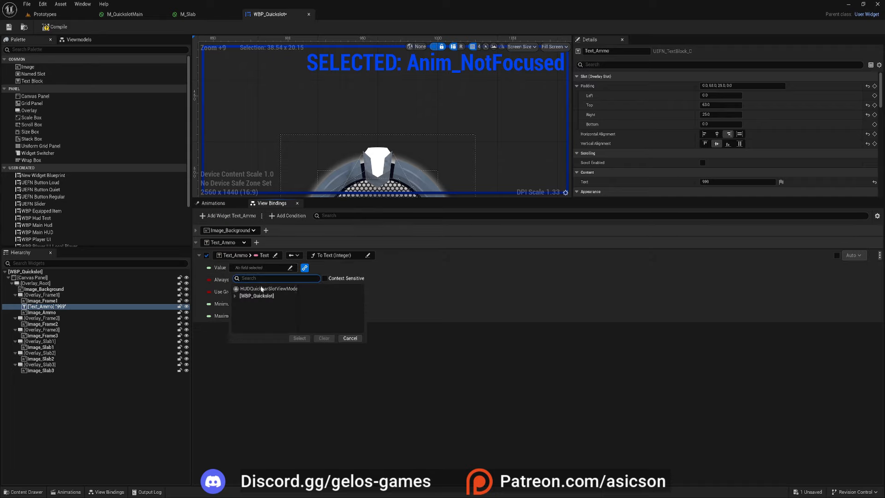
left_click(269, 289)
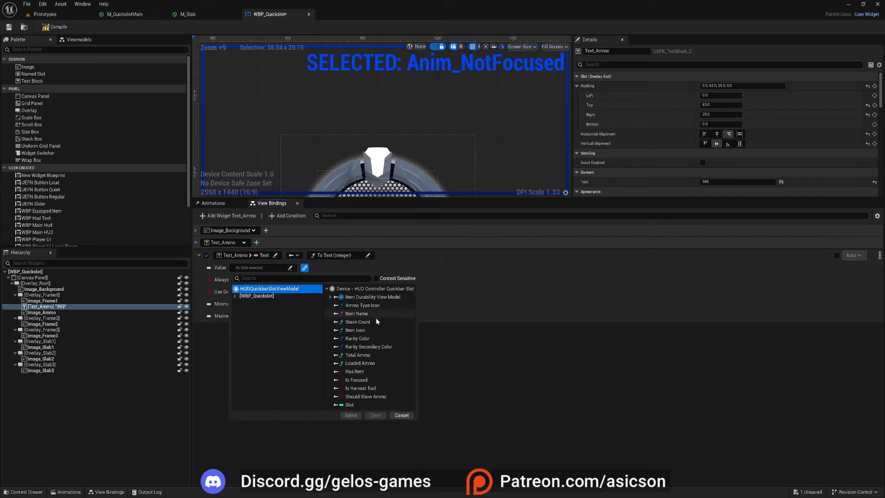
left_click(358, 355)
left_click(357, 417)
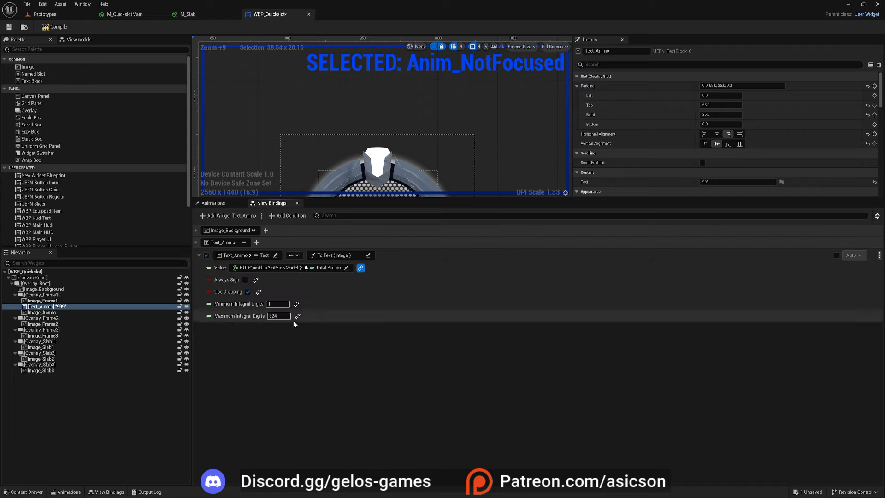
left_click(248, 292)
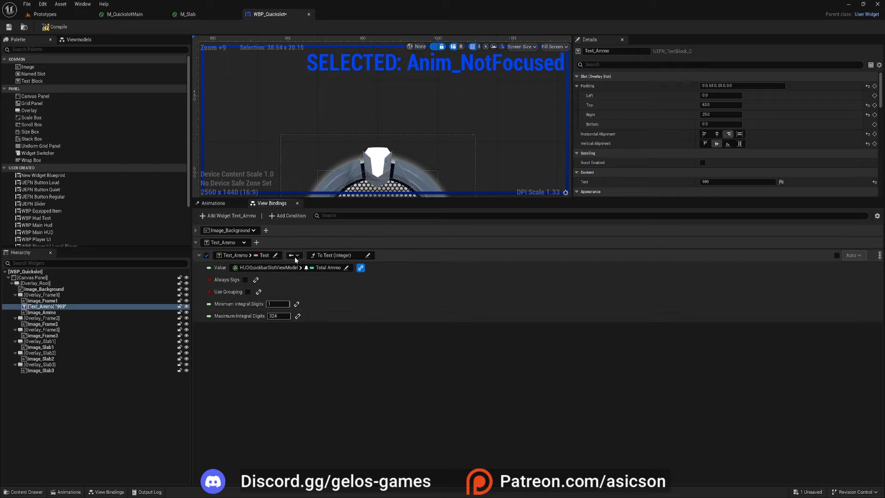
Step: Add a second Text_Ammo binding that targets Visibility and uses the To Visibility (Boolean) conversion function
left_click(256, 242)
left_click(257, 329)
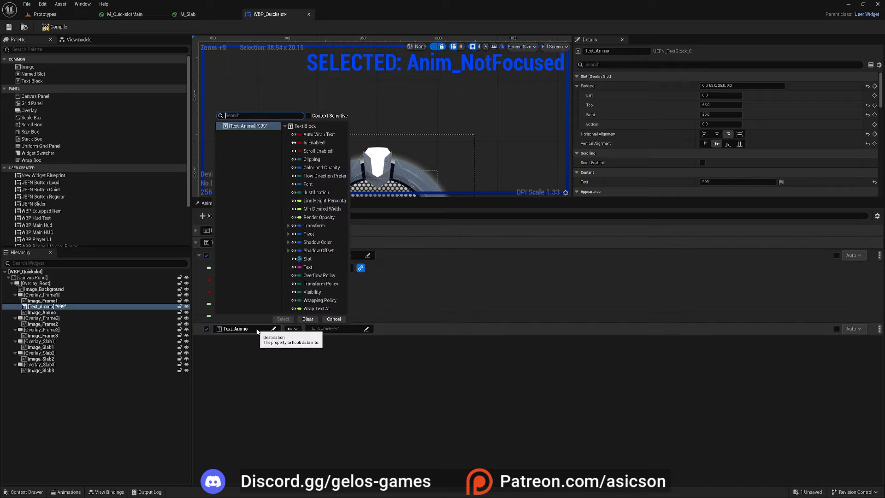
double_click(312, 292)
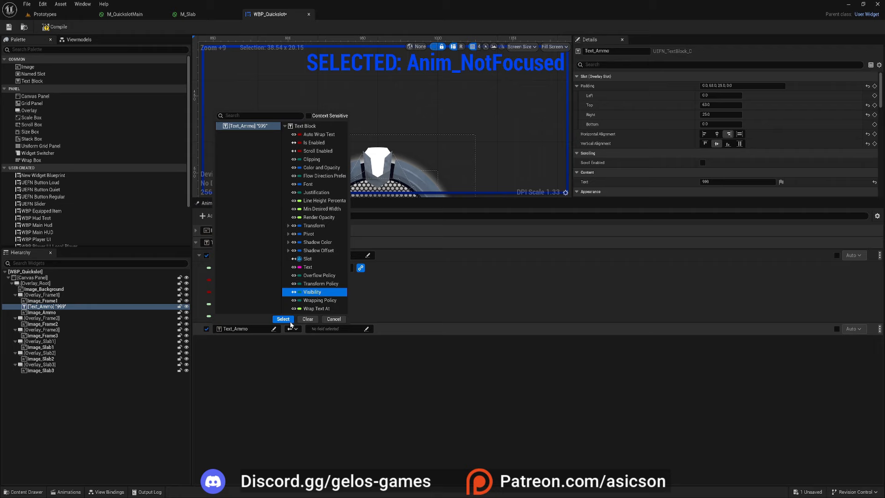
left_click(341, 329)
left_click(347, 363)
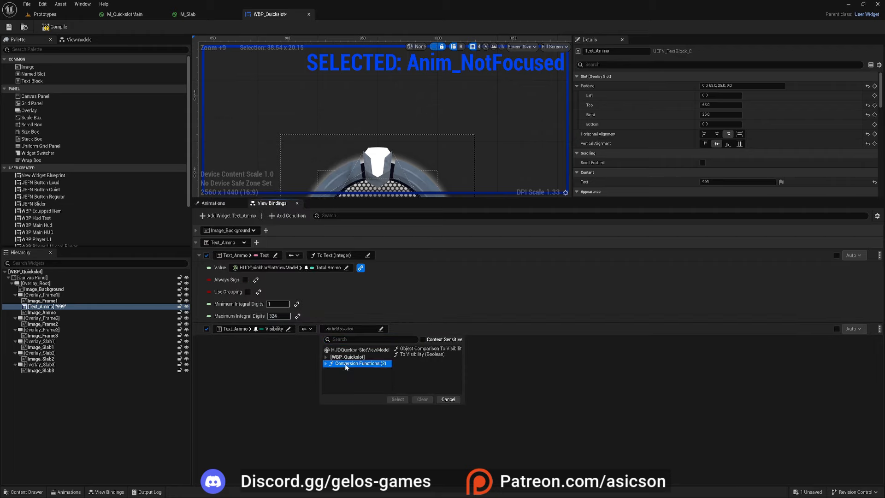
left_click(432, 354)
left_click(398, 399)
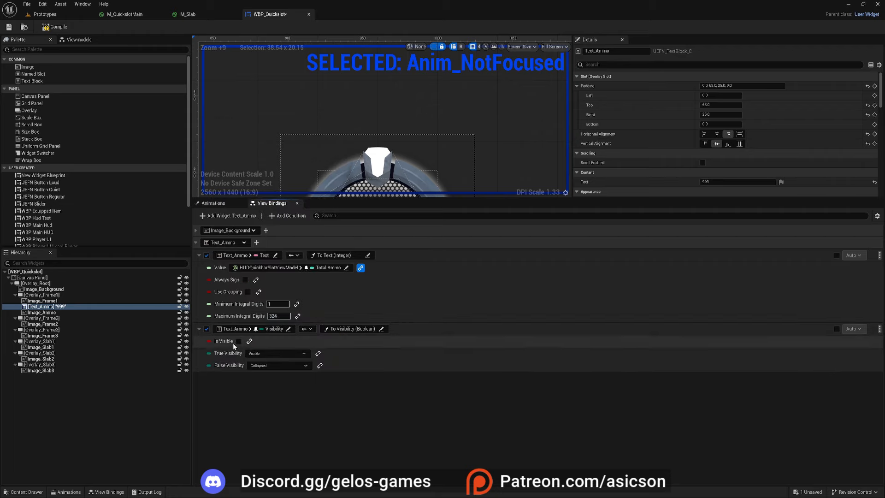
Step: Make Is Visible of the Text_Ammo Visibility binding a linked value and choose HUDQuickbarSlotViewModel as its source
left_click(251, 342)
left_click(254, 342)
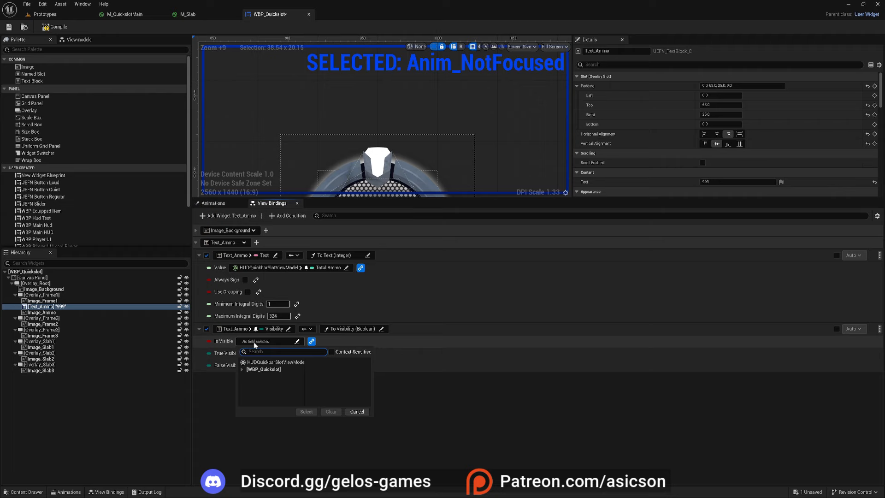
left_click(271, 363)
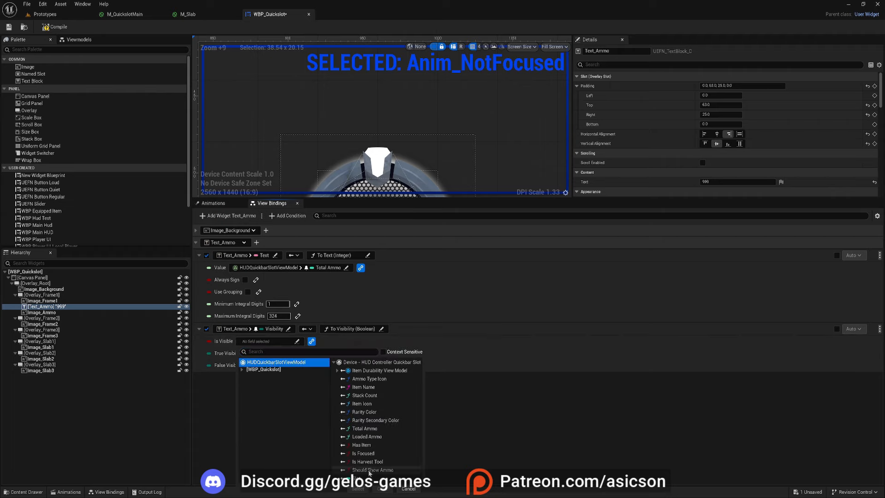
Step: Bind Text_Ammo's Is Visible to Should Show Ammo, with True Visibility set to Not Hit-Testable (Self Only) and False Visibility to Hidden
left_click(369, 470)
left_click(358, 488)
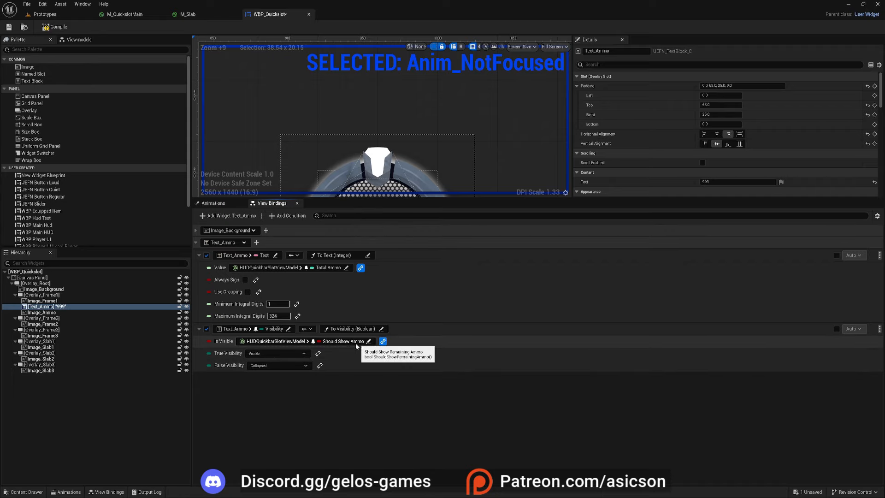
left_click(259, 355)
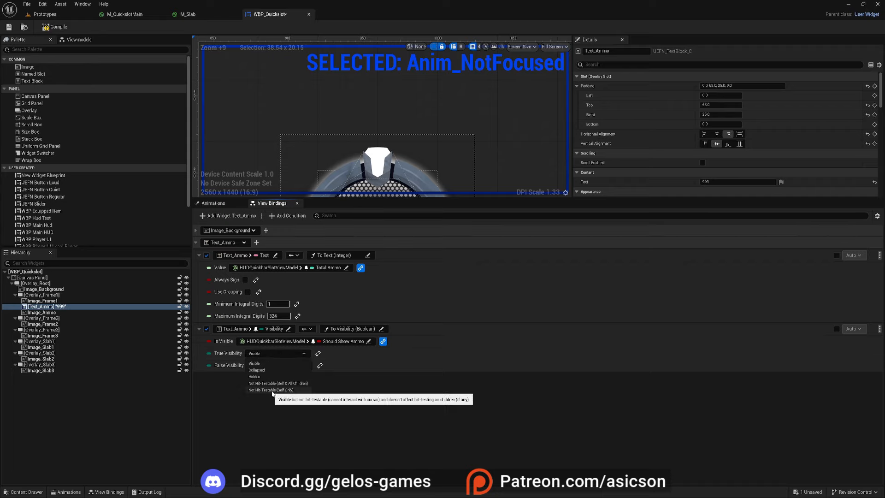
left_click(272, 390)
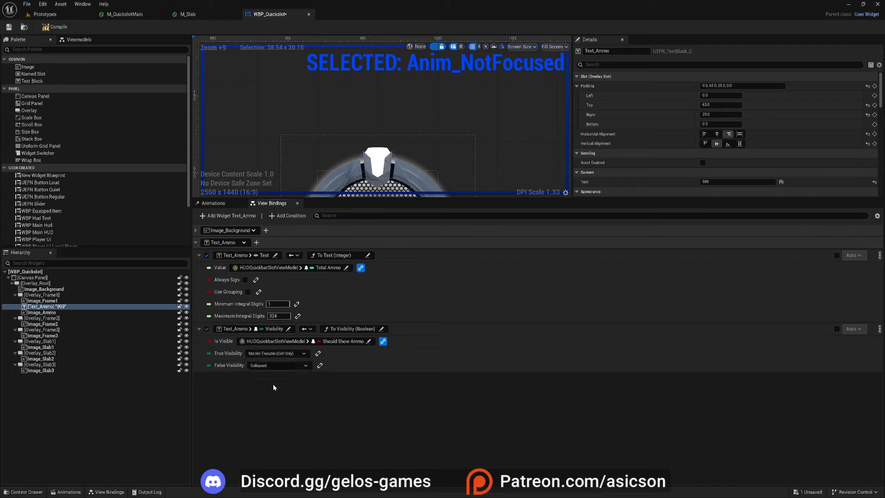
left_click(261, 365)
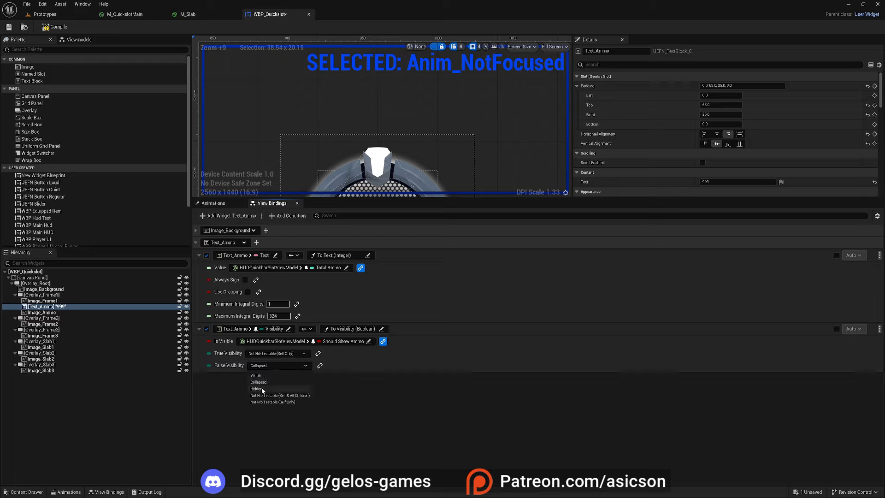
left_click(263, 390)
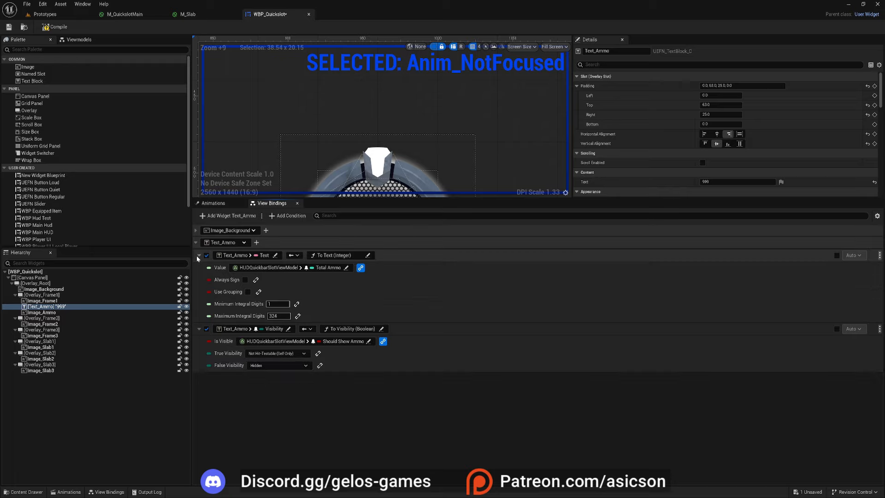
left_click(196, 243)
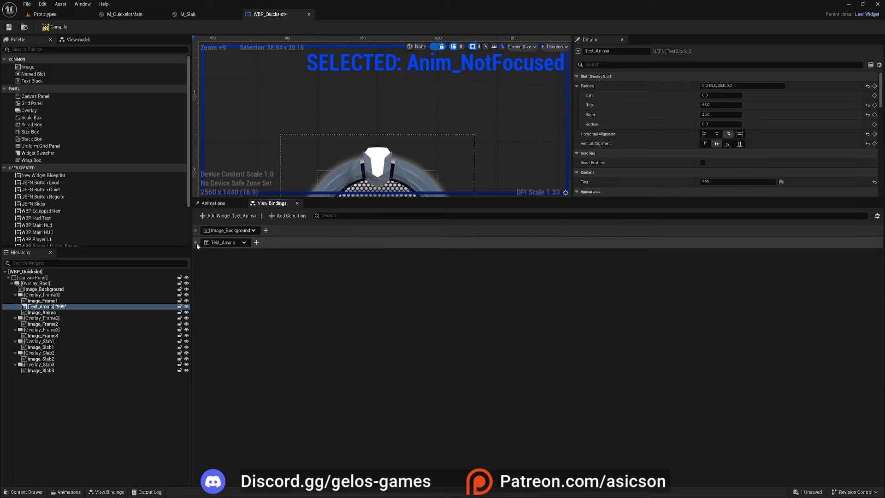
Step: Add a view binding for the Image_Ammo widget that targets its Brush property
left_click(46, 313)
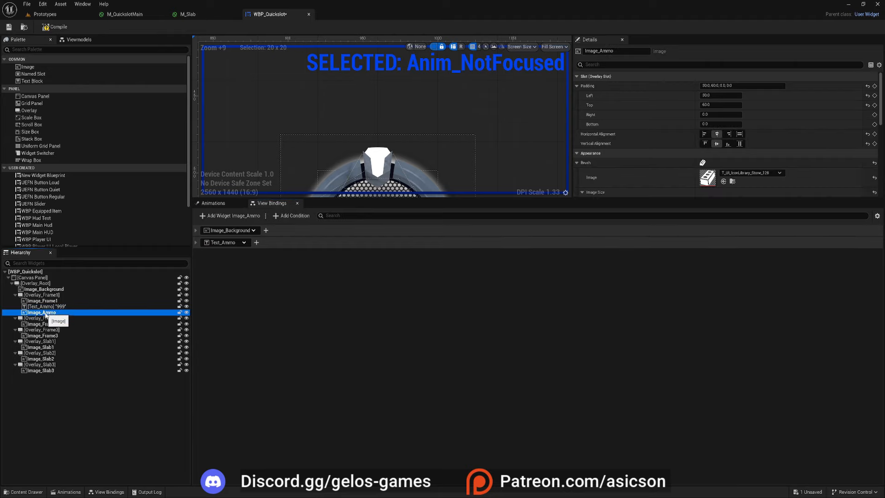
left_click(230, 216)
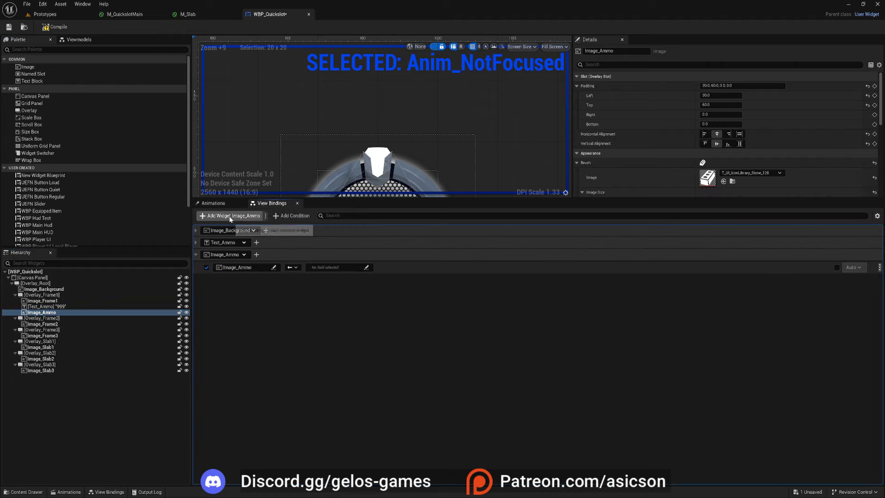
left_click(274, 267)
left_click(318, 313)
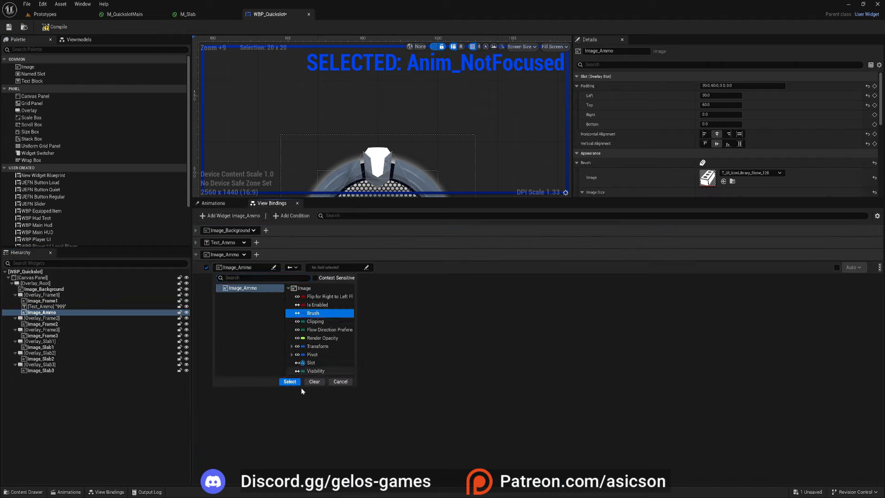
left_click(290, 382)
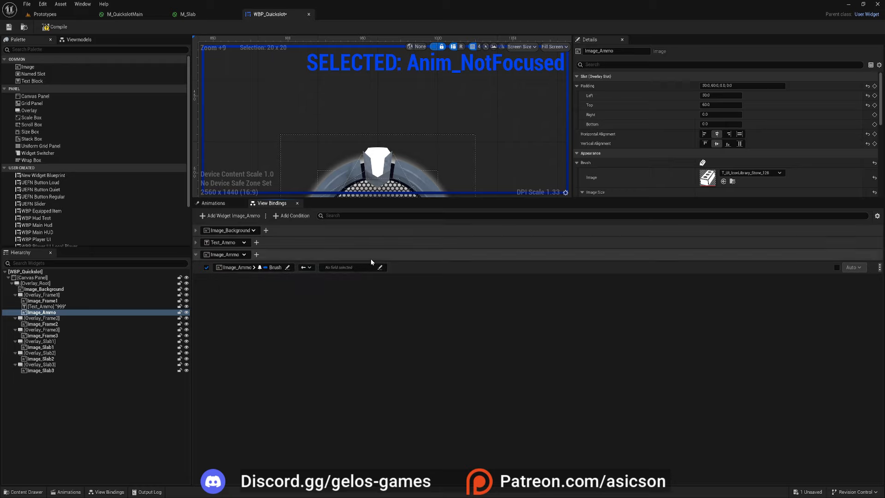
Step: Try the Set Texture Parameter conversion function as the source of Image_Ammo's Brush binding
left_click(380, 267)
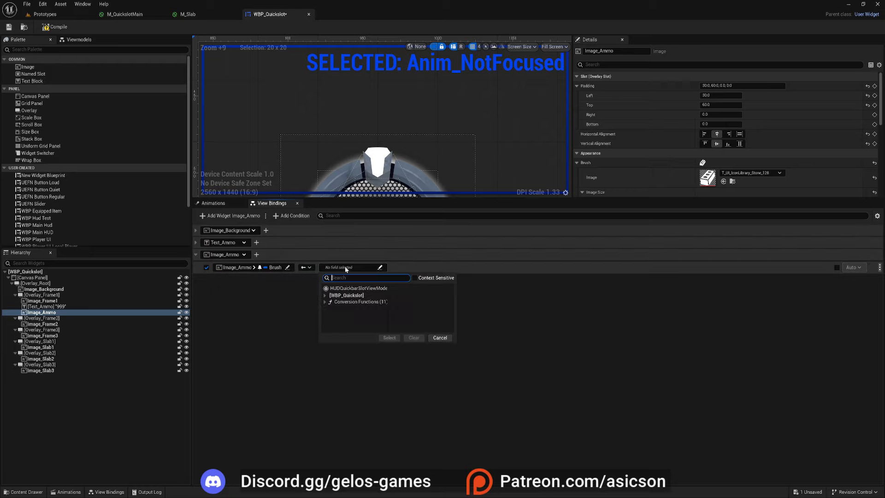
left_click(351, 289)
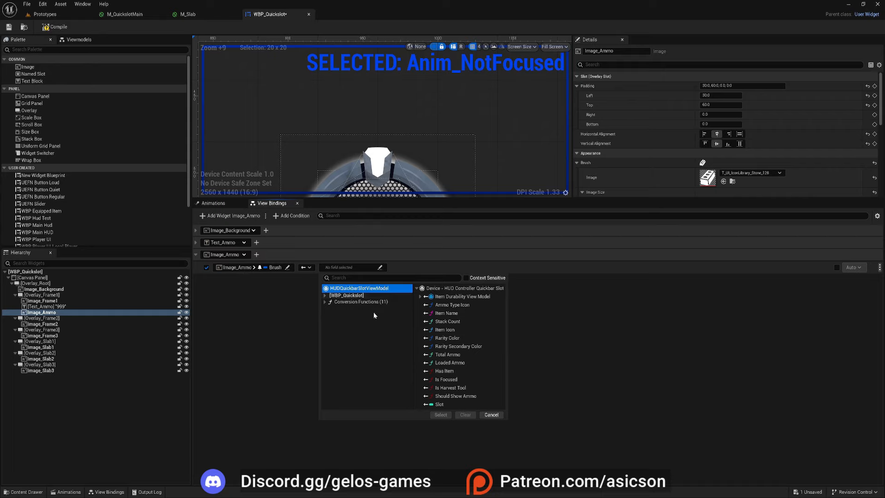
left_click(358, 301)
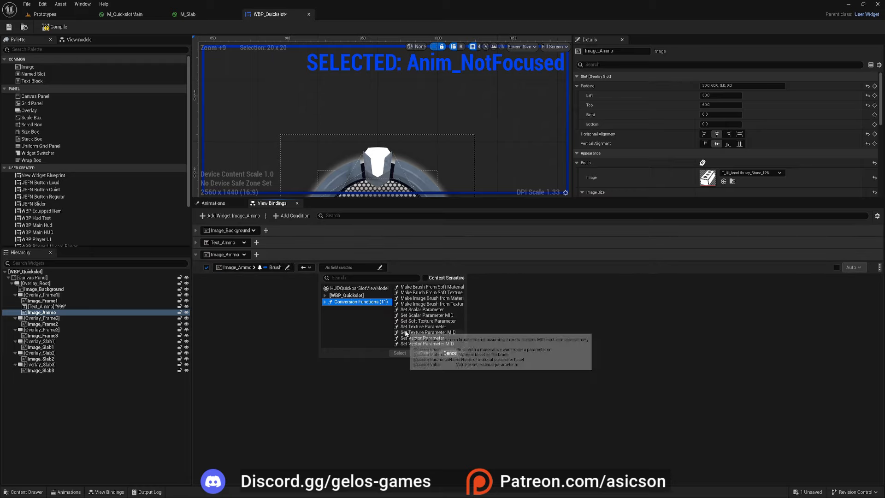
left_click(423, 326)
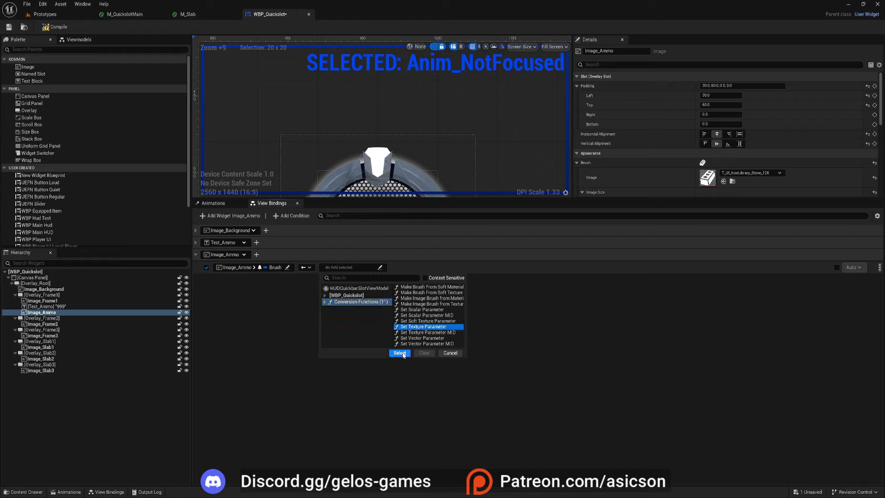
left_click(400, 352)
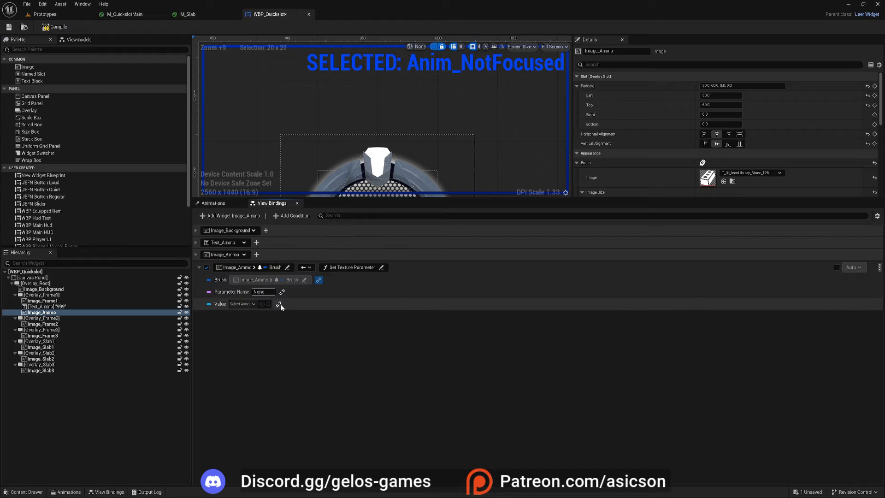
Step: Try to bind the texture parameter's value to HUDQuickbarSlotViewModel's Ammo Type Icon, and clear the brush source
left_click(279, 304)
left_click(268, 304)
left_click(267, 325)
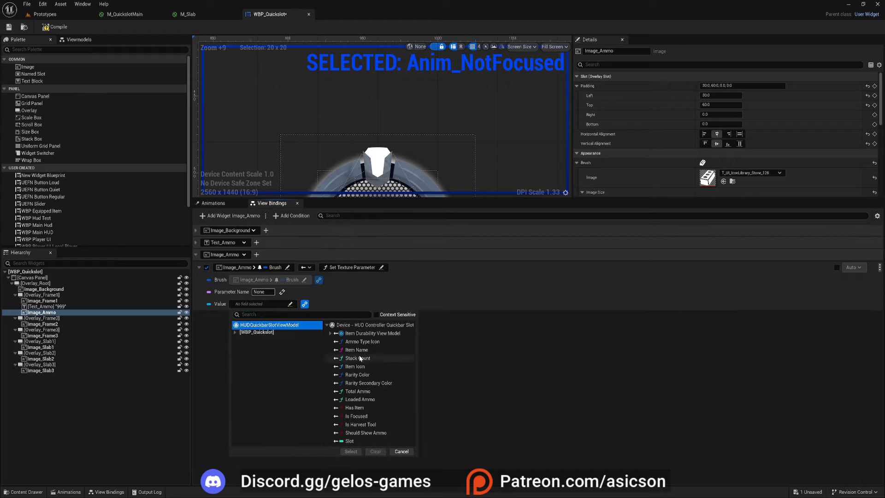
left_click(357, 342)
left_click(354, 452)
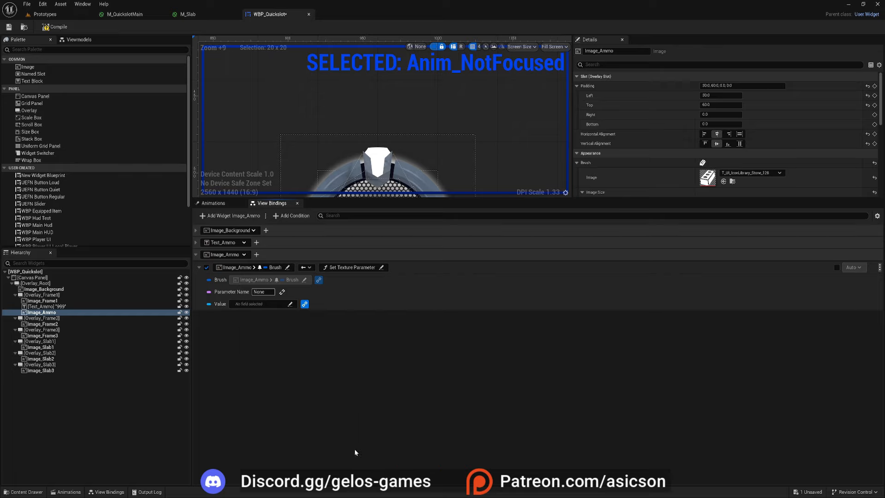
left_click(358, 268)
left_click(426, 342)
Step: Bind Image_Ammo's Brush directly to Ammo Type Icon from HUDQuickbarSlotViewModel and compile the widget
left_click(334, 269)
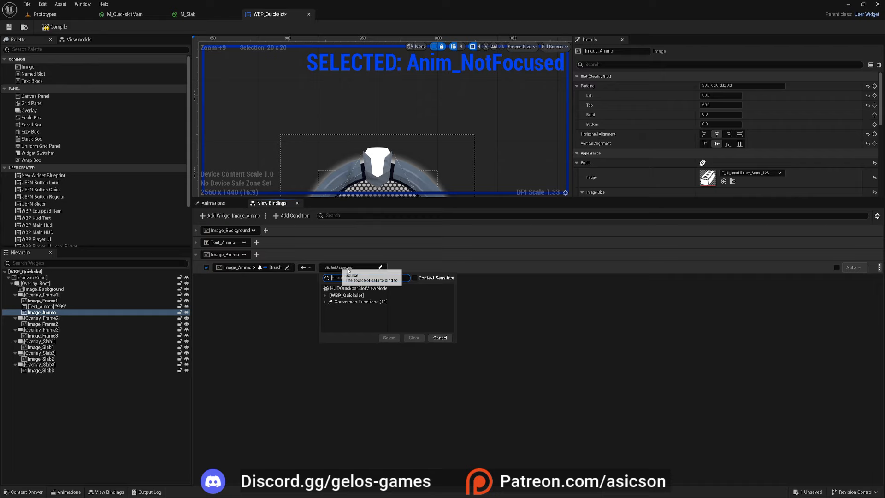
left_click(359, 289)
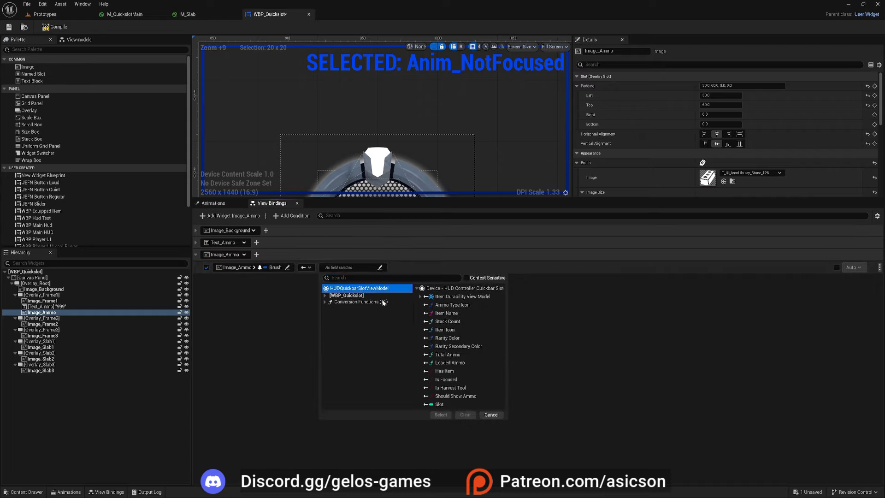
left_click(451, 305)
left_click(441, 416)
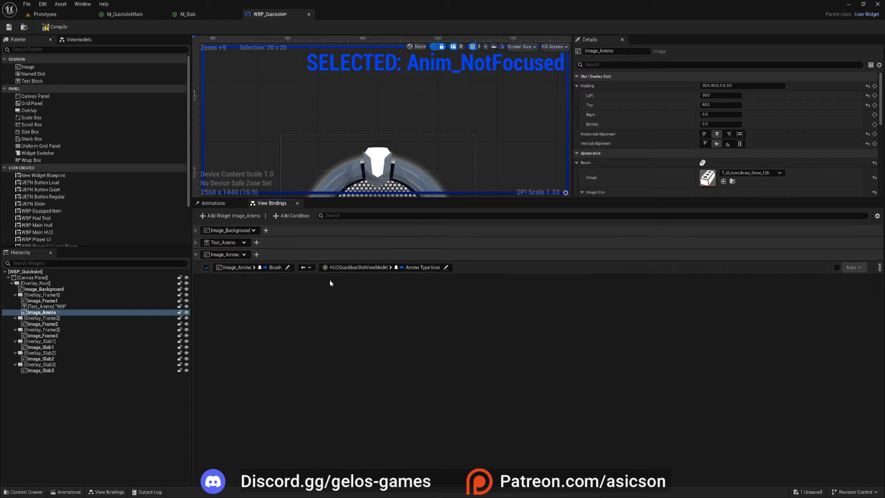
left_click(58, 27)
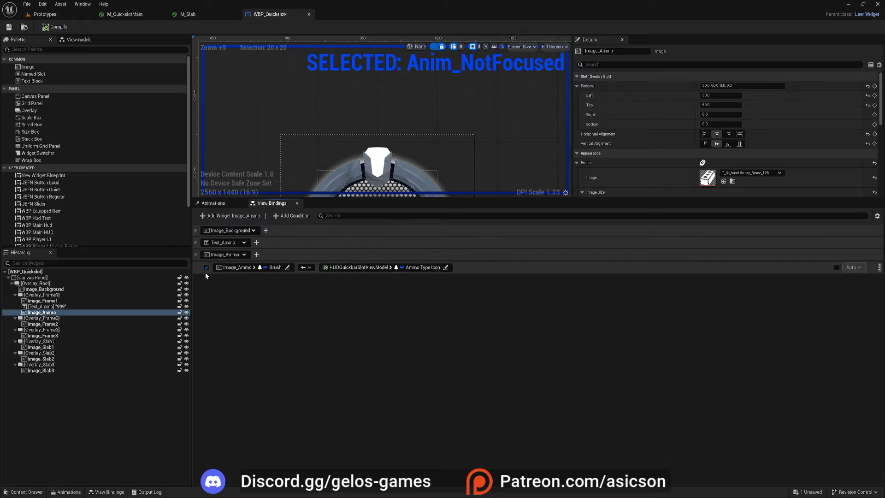
Step: Add a Visibility binding for Image_Ammo that uses the To Visibility (Boolean) conversion function
left_click(256, 256)
left_click(245, 280)
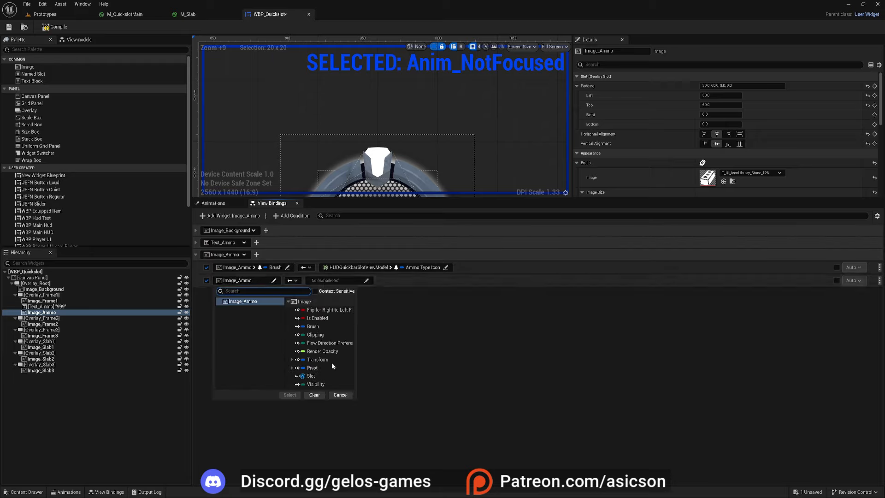
left_click(322, 385)
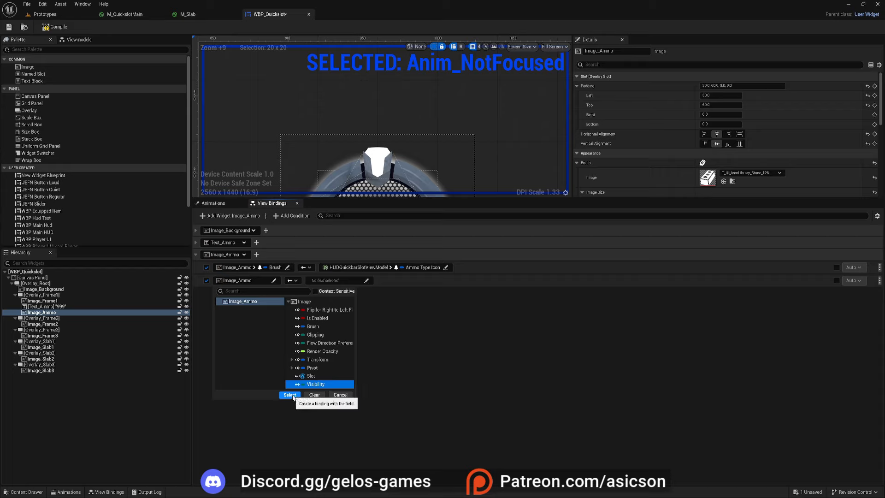
left_click(289, 395)
left_click(351, 280)
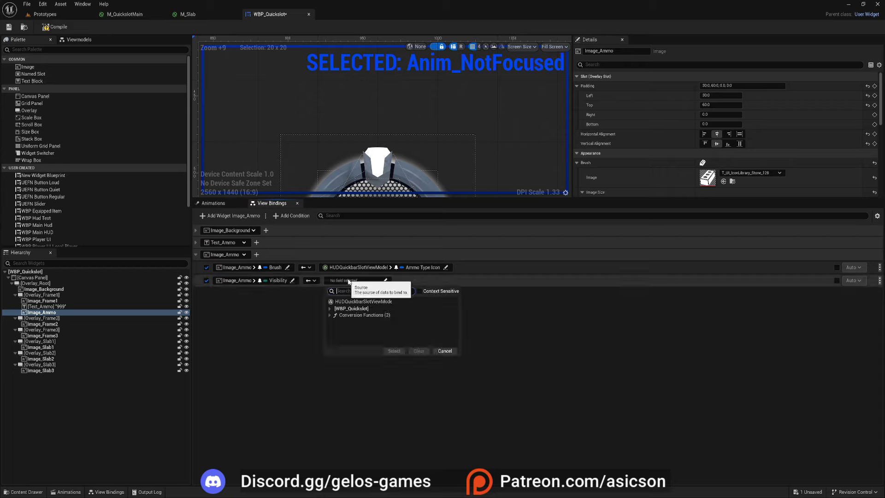
left_click(354, 316)
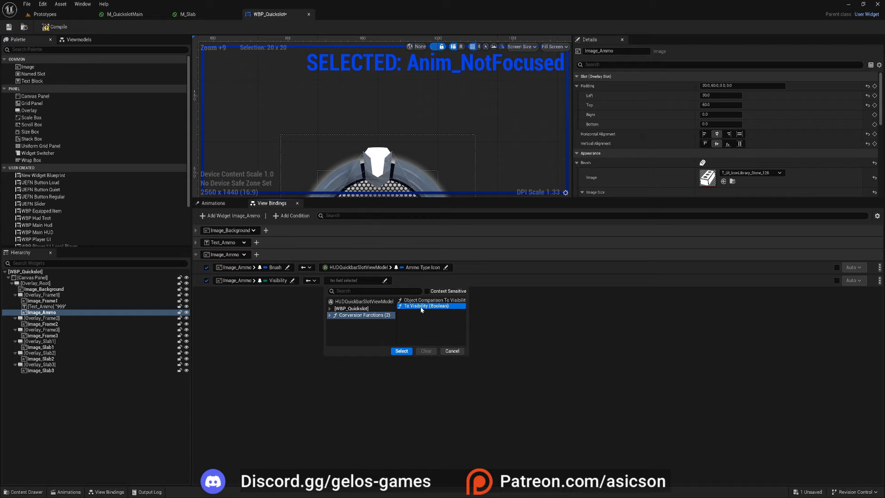
left_click(401, 351)
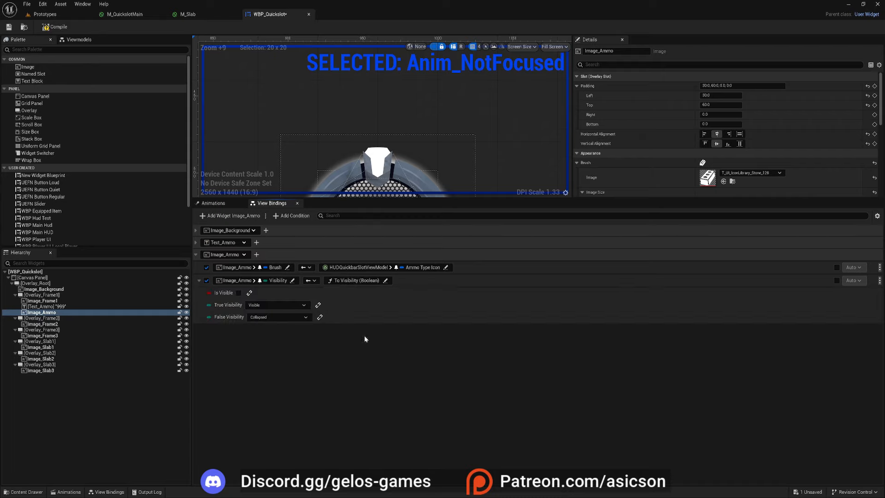
Step: Bind Is Visible in Image_Ammo's visibility binding to Should Show Ammo from HUDQuickbarSlotViewModel
left_click(249, 293)
left_click(272, 314)
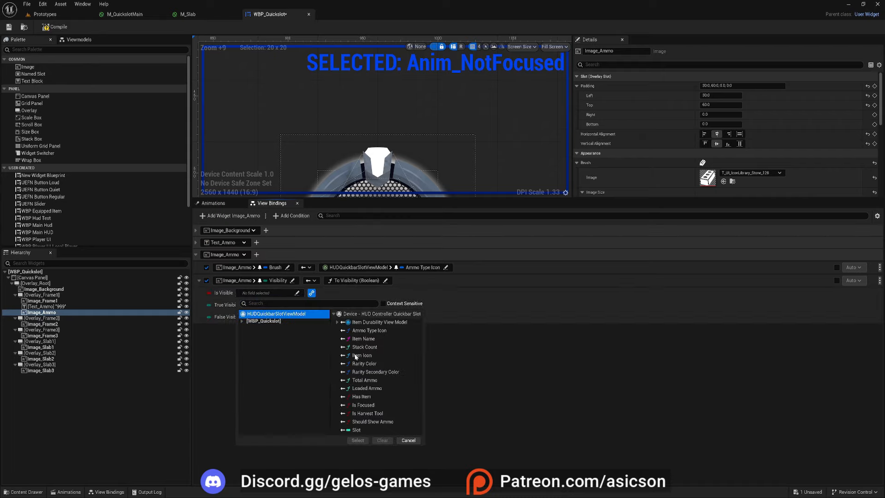
left_click(372, 421)
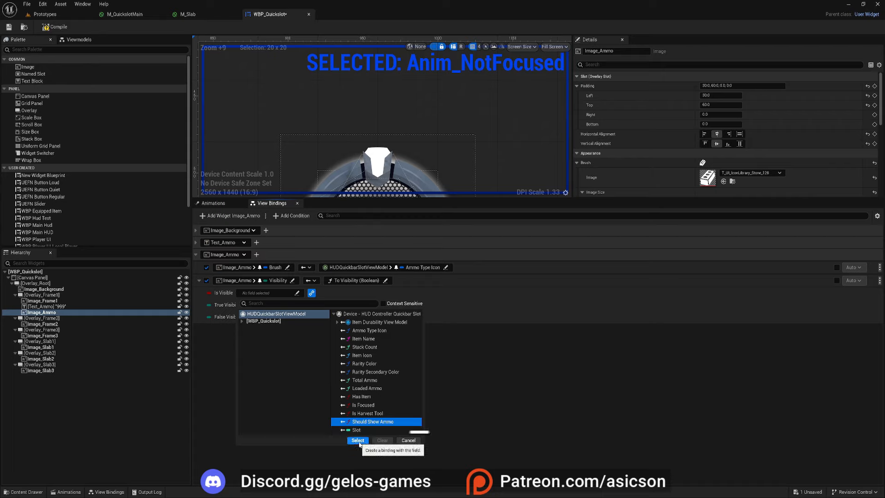
left_click(358, 440)
Step: Set Image_Ammo's True Visibility to Not Hit-Testable (Self Only) and False Visibility to Hidden, and save the widget
left_click(275, 305)
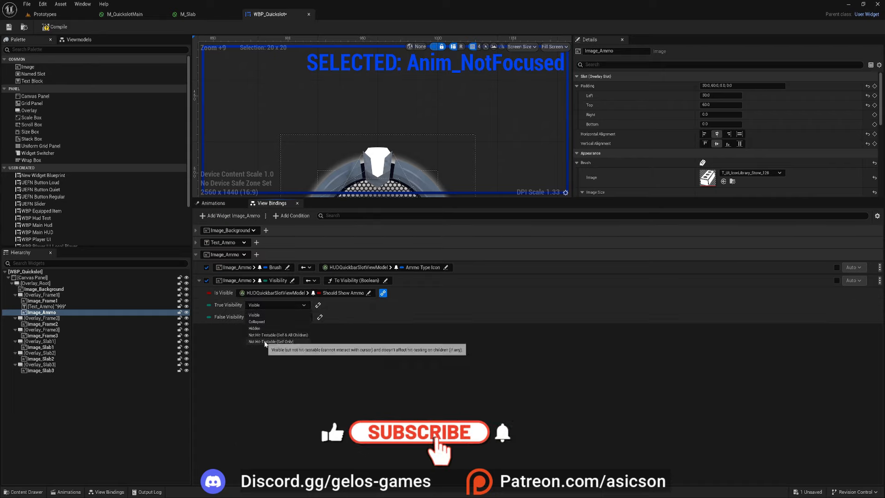
left_click(263, 334)
left_click(262, 317)
left_click(260, 336)
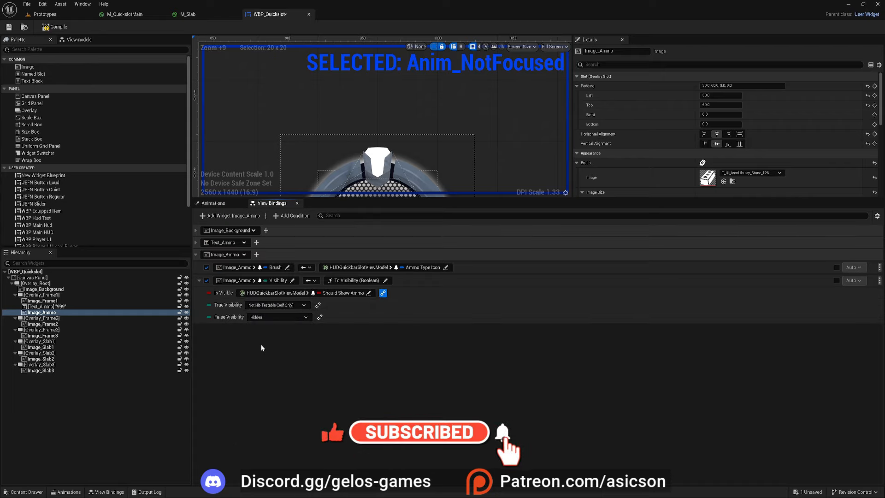
double_click(275, 256)
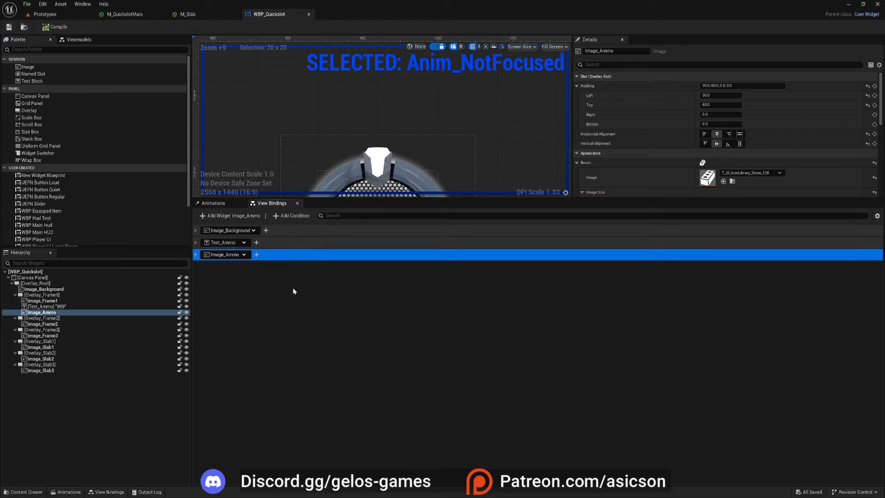
left_click(254, 277)
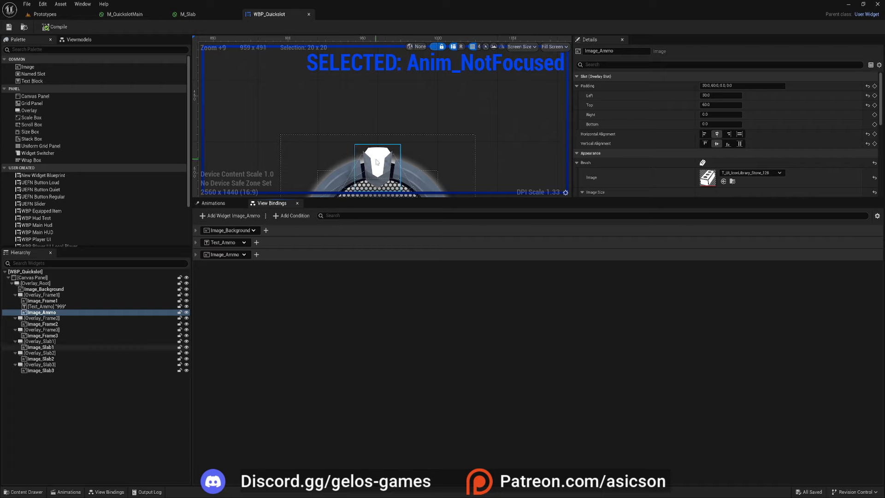
right_click_drag(391, 163, 385, 43)
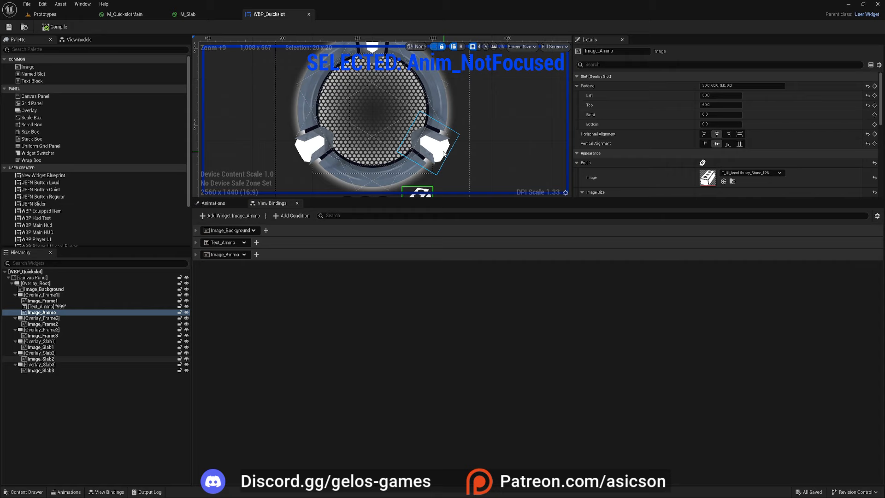
right_click_drag(502, 148, 493, 199)
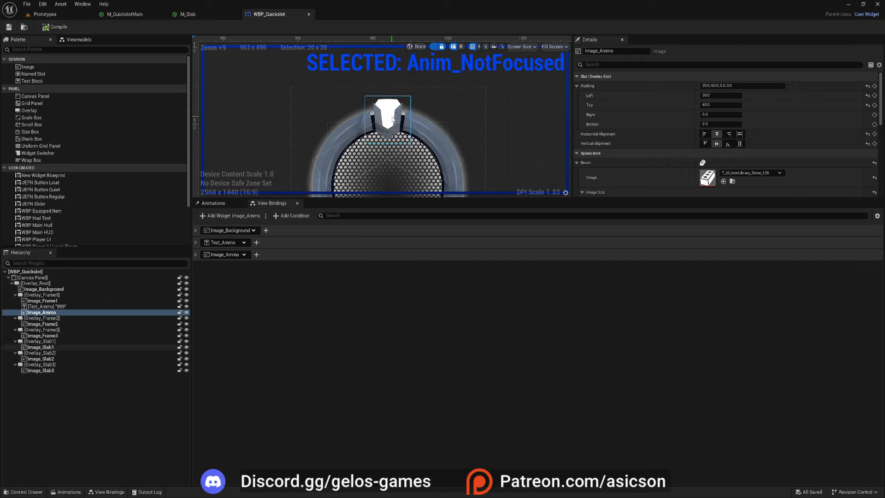
scroll(393, 121, "up", 3)
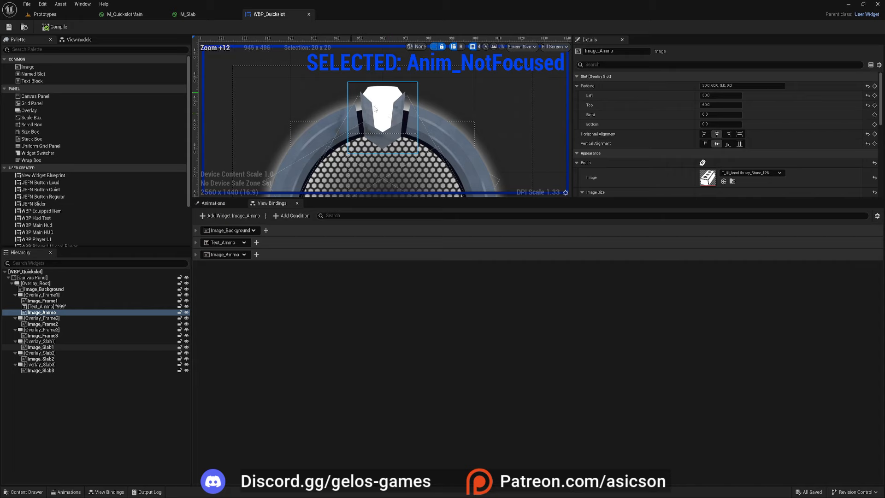
Step: Add a Brush binding for Image_Slab1 that uses the Set Scalar Parameter conversion function with parameter name IsFocused
scroll(406, 145, "down", 3)
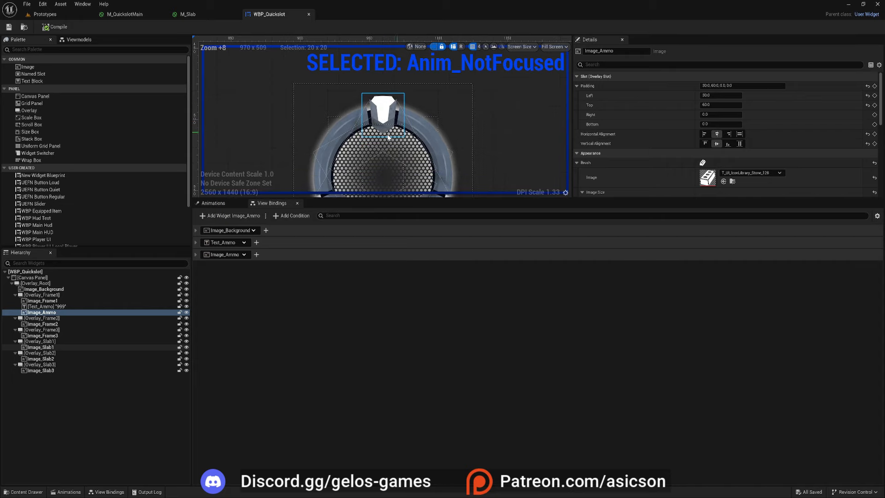
left_click(54, 347)
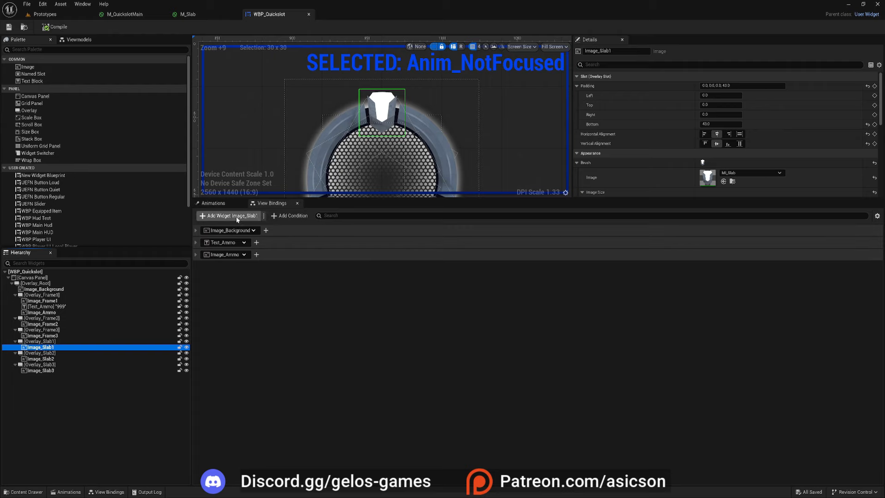
left_click(221, 215)
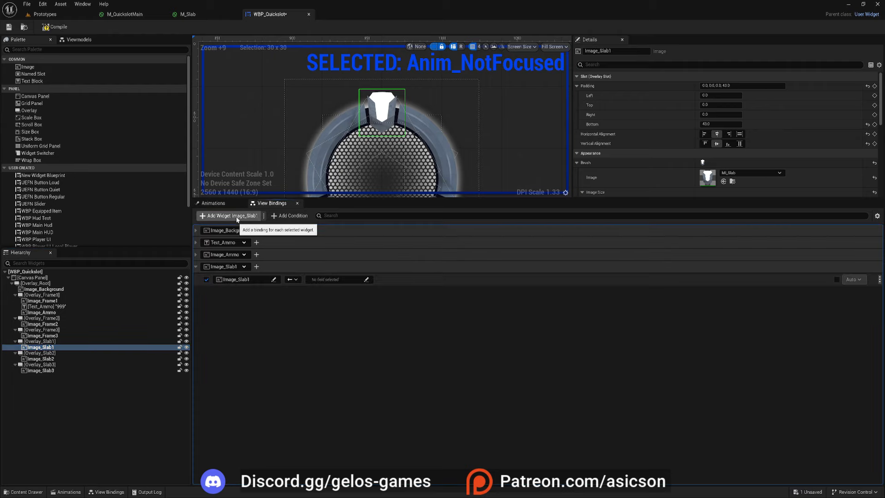
left_click(260, 280)
left_click(312, 325)
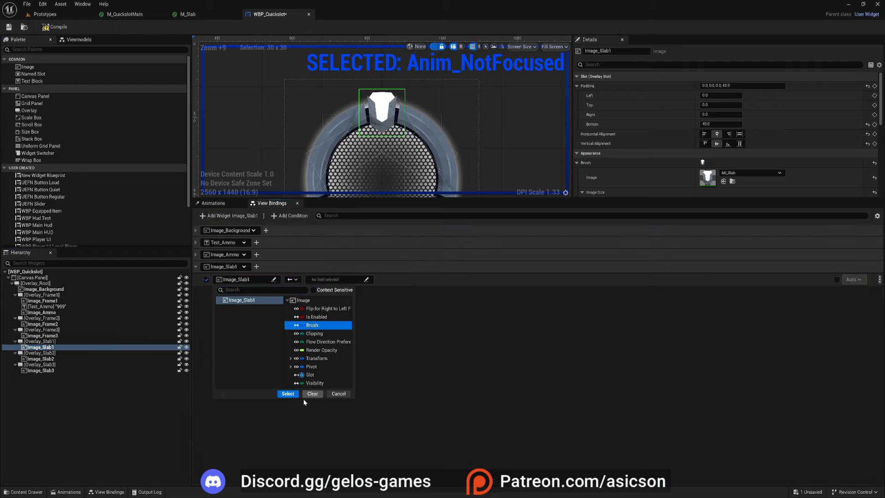
left_click(287, 395)
left_click(359, 279)
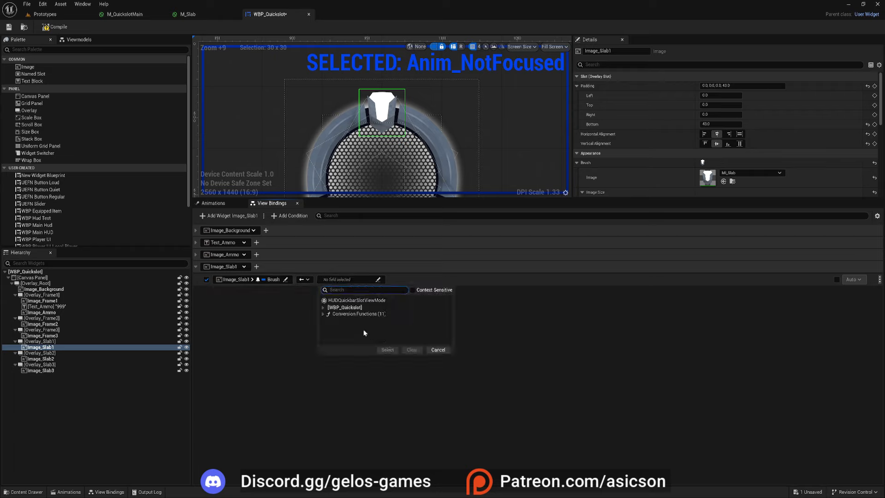
left_click(417, 322)
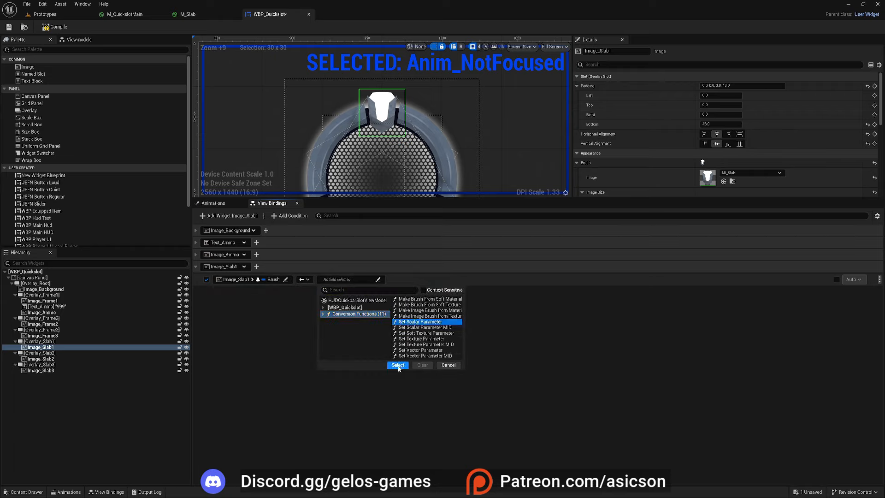
left_click(397, 365)
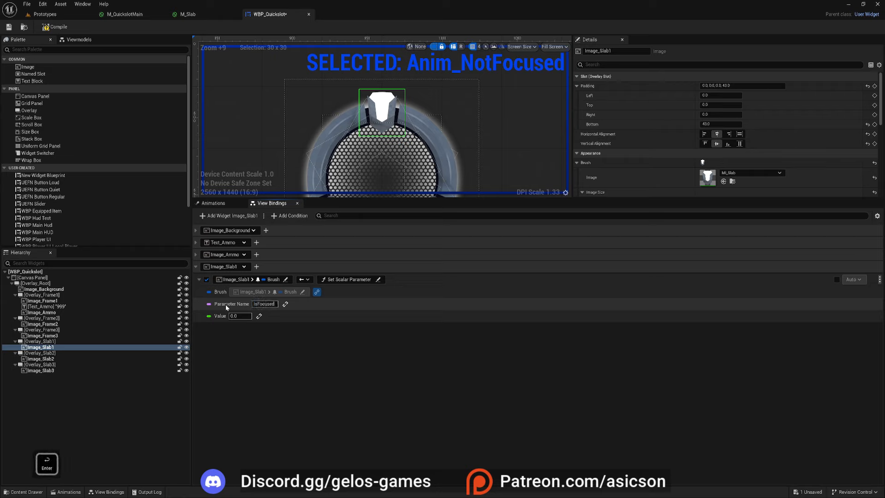
Step: Bind the Value of Image_Slab1's IsFocused parameter to Is Focused from HUDQuickbarSlotViewModel
left_click(259, 316)
left_click(247, 316)
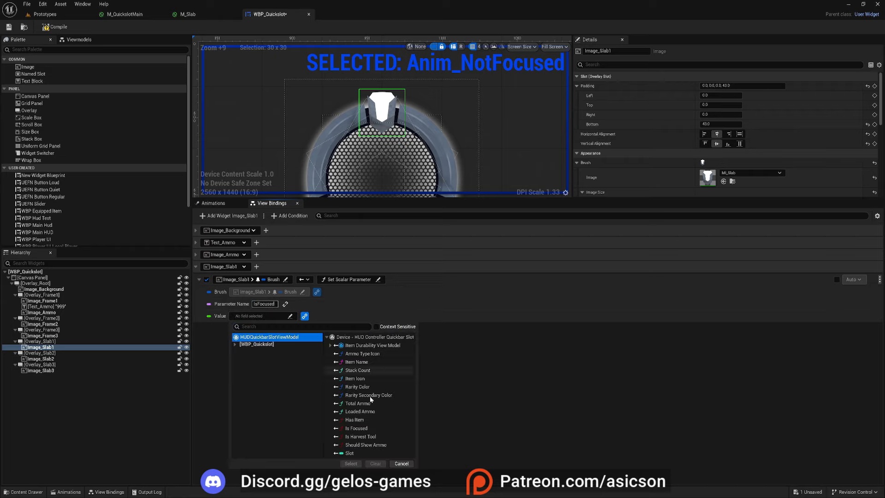
left_click(356, 428)
left_click(351, 463)
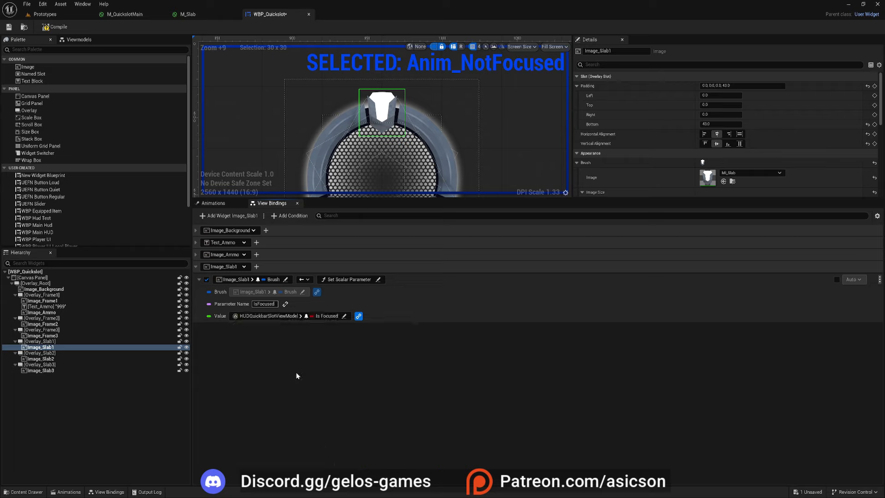
Step: Add a second Brush binding for Image_Slab1 that uses the Set Vector Parameter conversion function
left_click(257, 267)
left_click(257, 329)
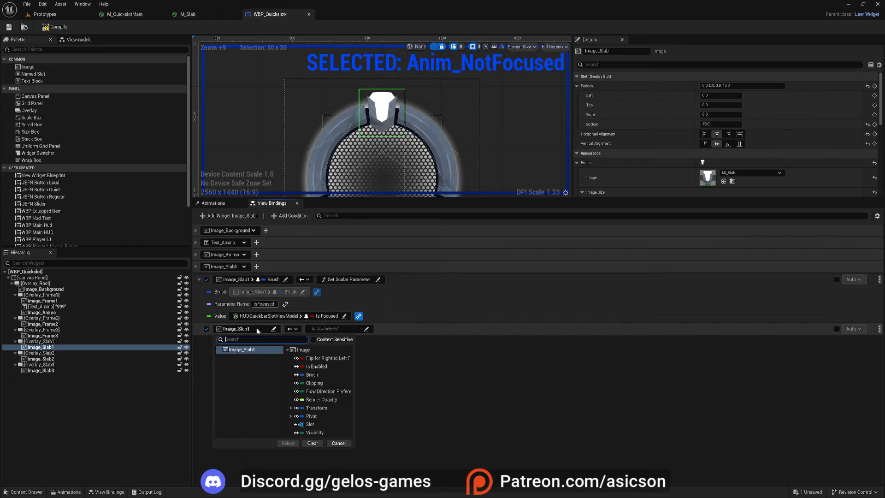
left_click(313, 374)
left_click(288, 443)
left_click(343, 328)
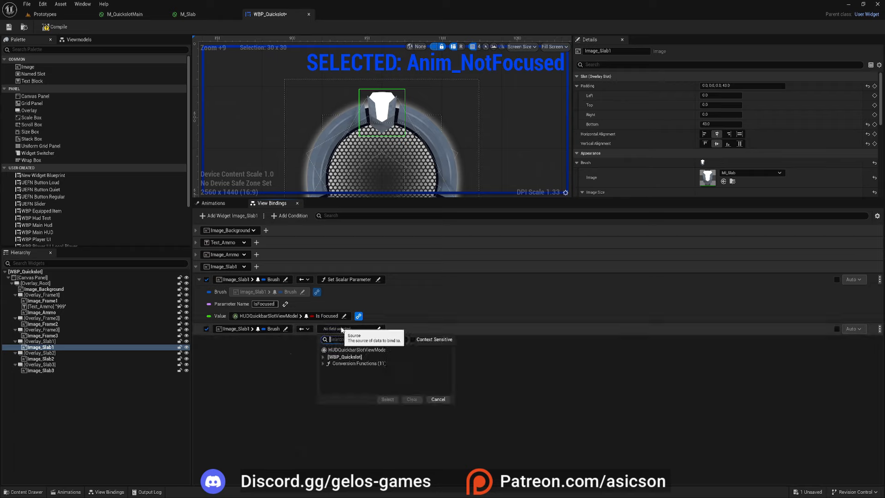
left_click(358, 363)
left_click(420, 399)
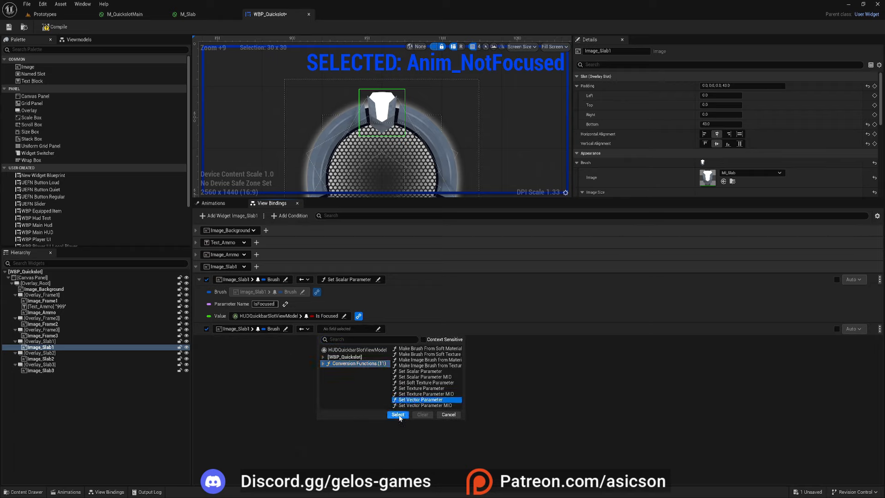
left_click(397, 414)
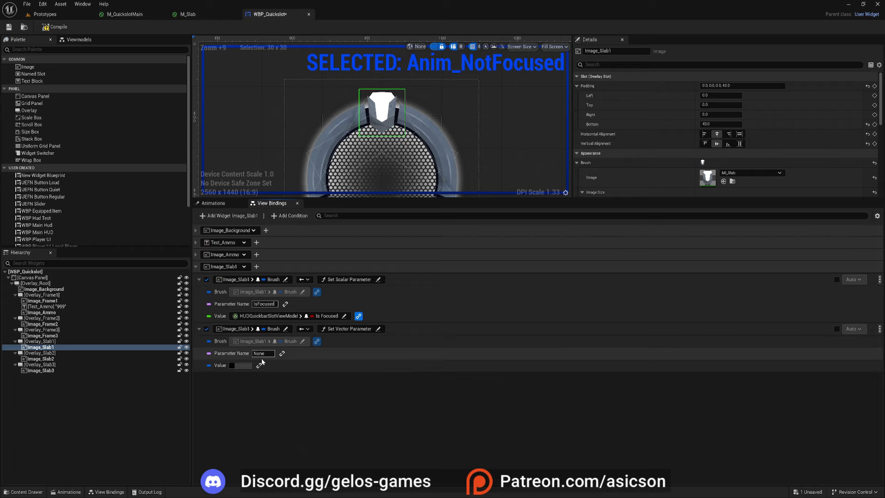
Step: Copy the GlowColor parameter name from the M_Slab material and use it as the Parameter Name of Image_Slab1's vector binding
left_click(187, 14)
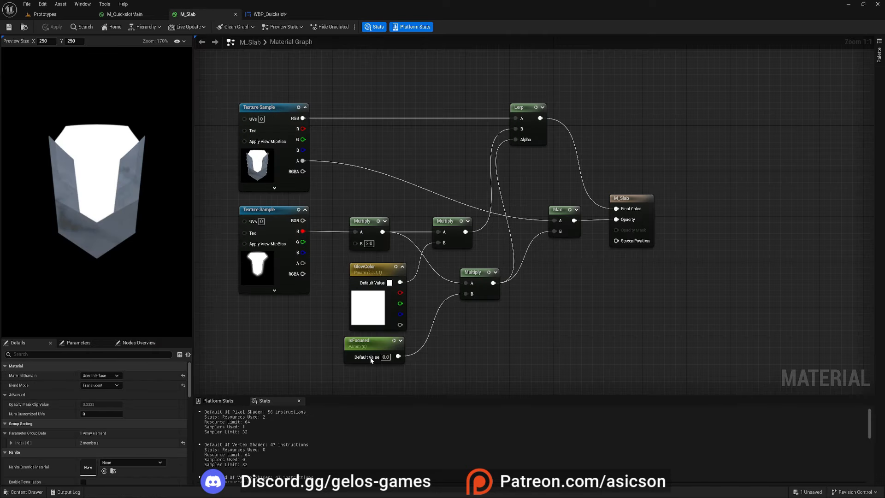
left_click(366, 306)
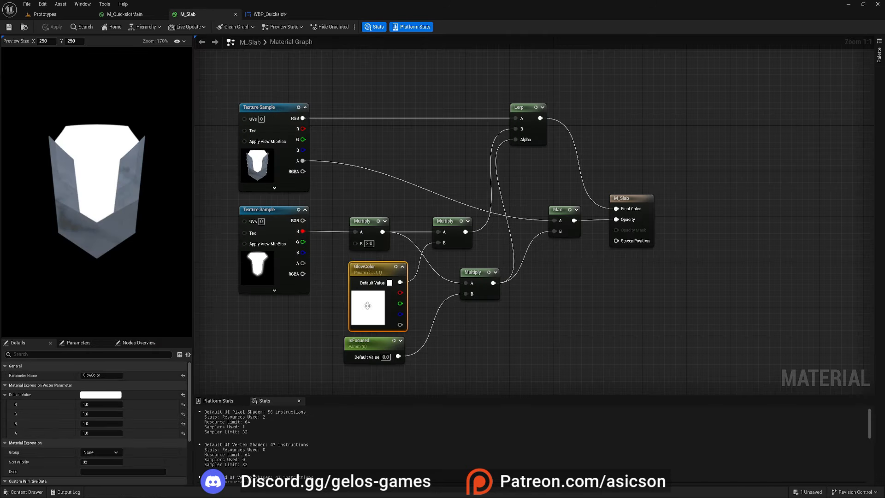
left_click_drag(112, 375, 35, 375)
key("ctrl+c")
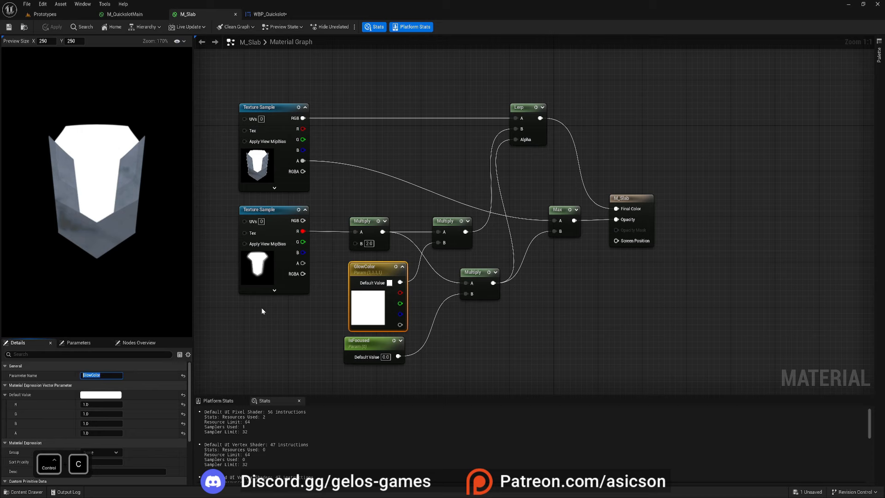
left_click(270, 14)
left_click(263, 353)
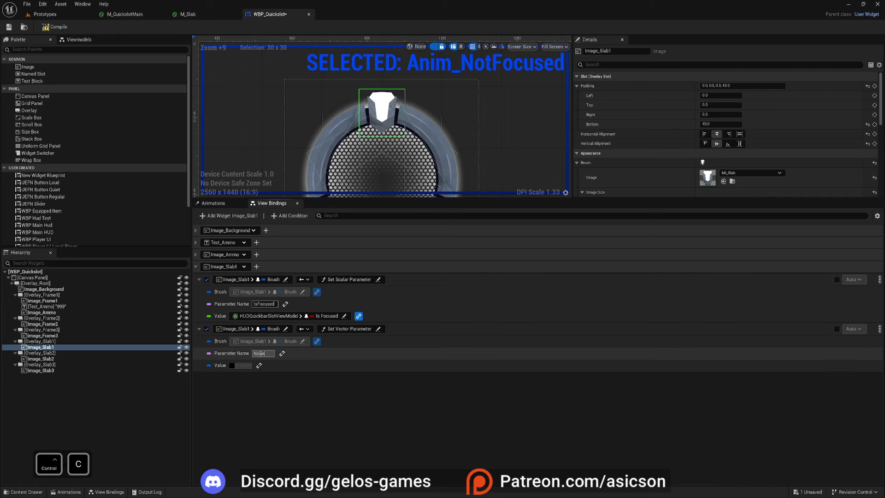
key("ctrl+v")
Step: Bind the Value of Image_Slab1's GlowColor parameter to Rarity Color from HUDQuickbarSlotViewModel, and review the Image_Background bindings
left_click(259, 365)
left_click(258, 365)
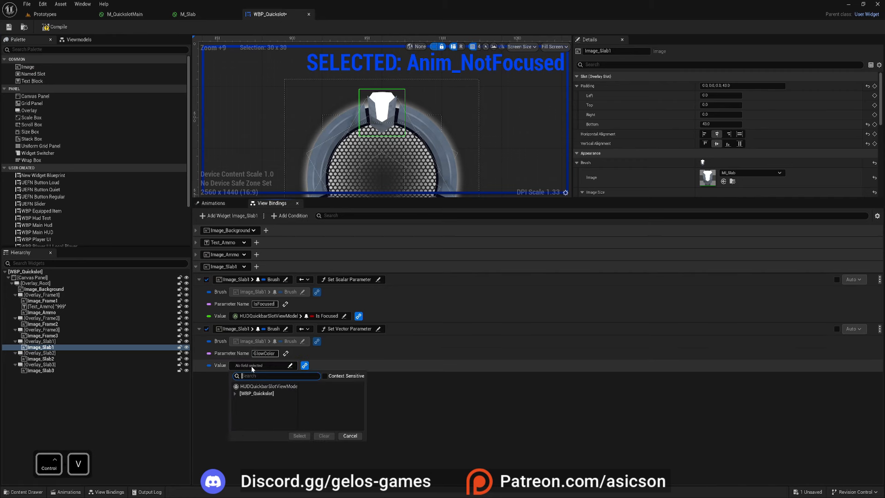
left_click(265, 388)
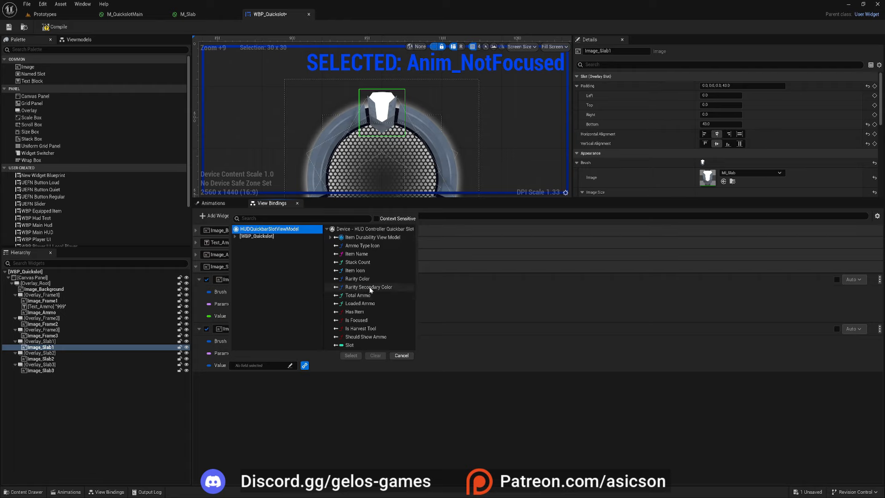
left_click(358, 279)
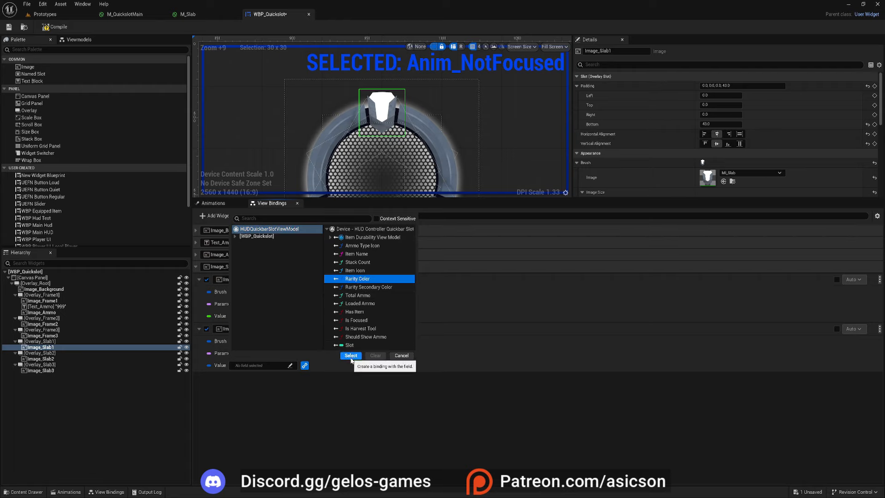
left_click(351, 355)
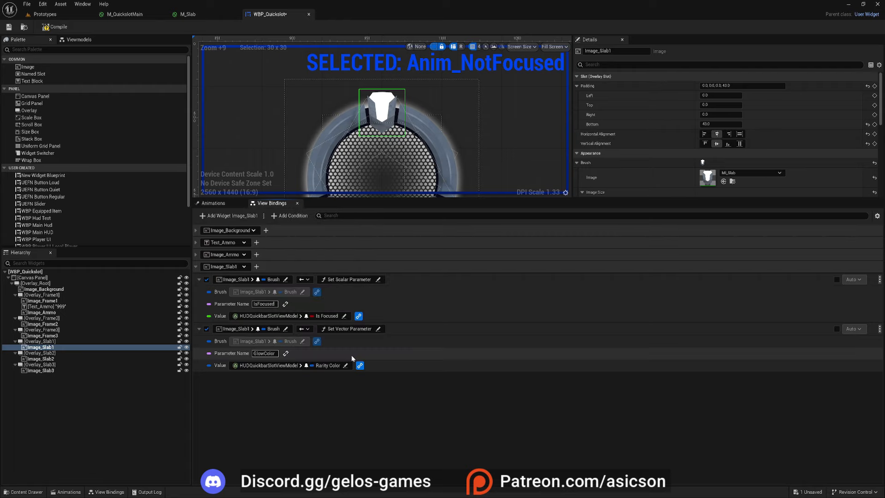
left_click(196, 231)
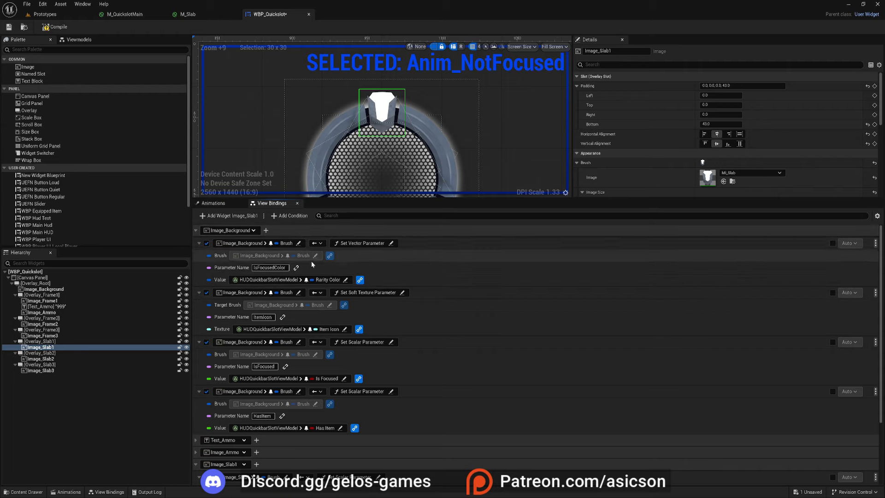
left_click(196, 230)
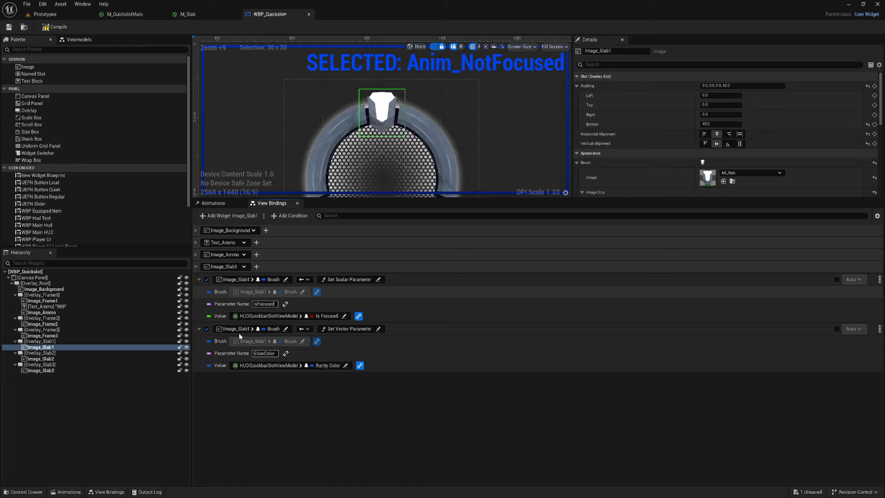
Step: Add a Brush binding for Image_Slab2 that uses the Set Scalar Parameter conversion function
left_click(50, 359)
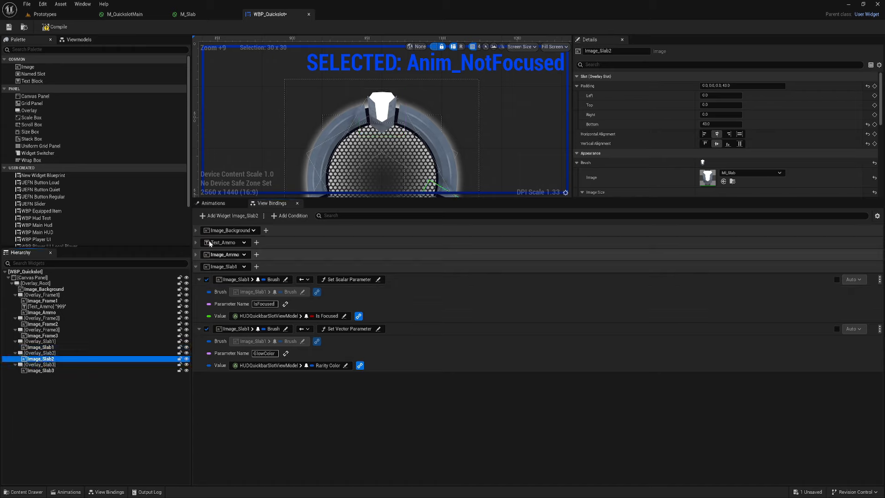
left_click(230, 216)
left_click(274, 390)
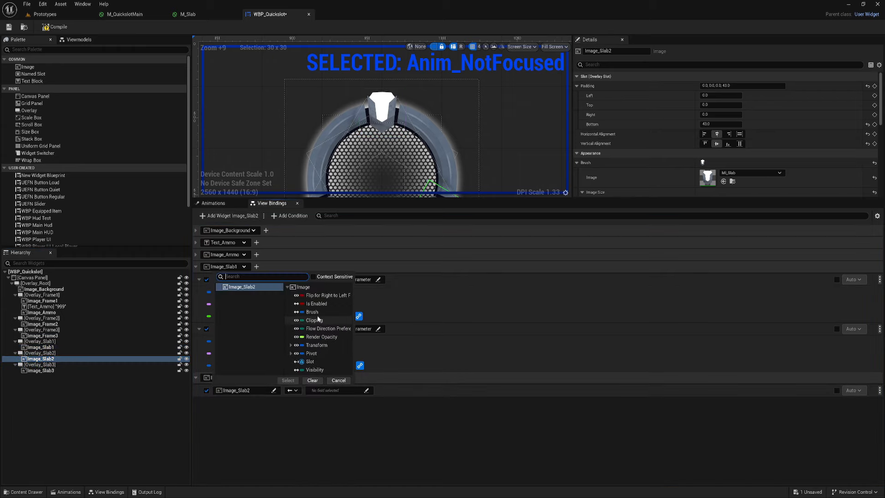
left_click(304, 310)
left_click(316, 379)
left_click(334, 391)
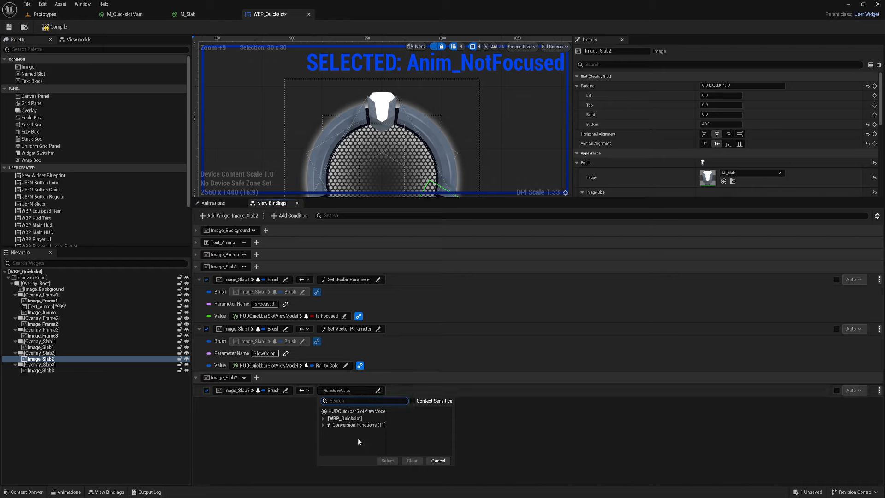
left_click(357, 425)
left_click(418, 461)
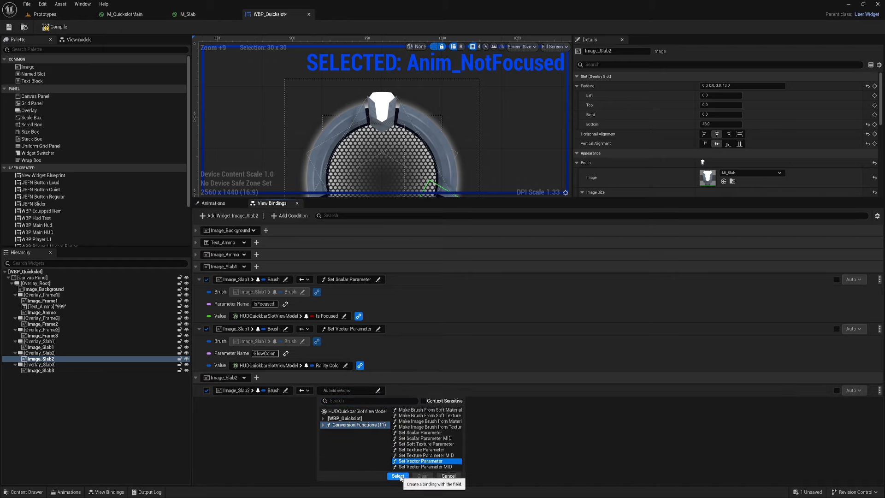
left_click(429, 433)
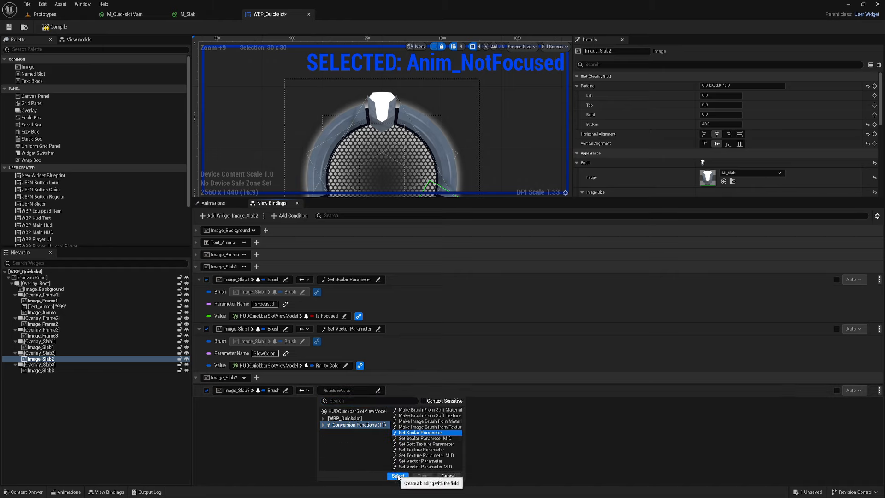
left_click(398, 475)
Step: Name Image_Slab2's scalar parameter IsFocused and bind its Value to Is Focused from HUDQuickbarSlotViewModel
type("IsFocused")
key("Return")
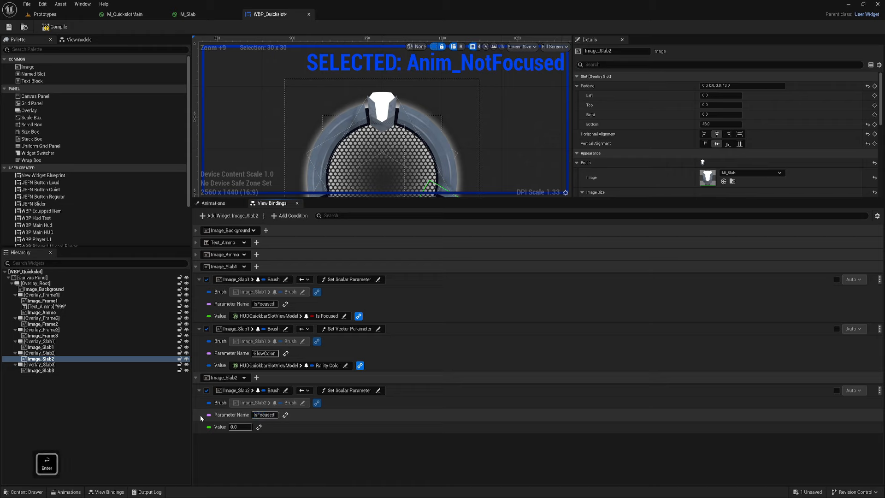
left_click(259, 427)
left_click(259, 426)
left_click(360, 382)
left_click(351, 416)
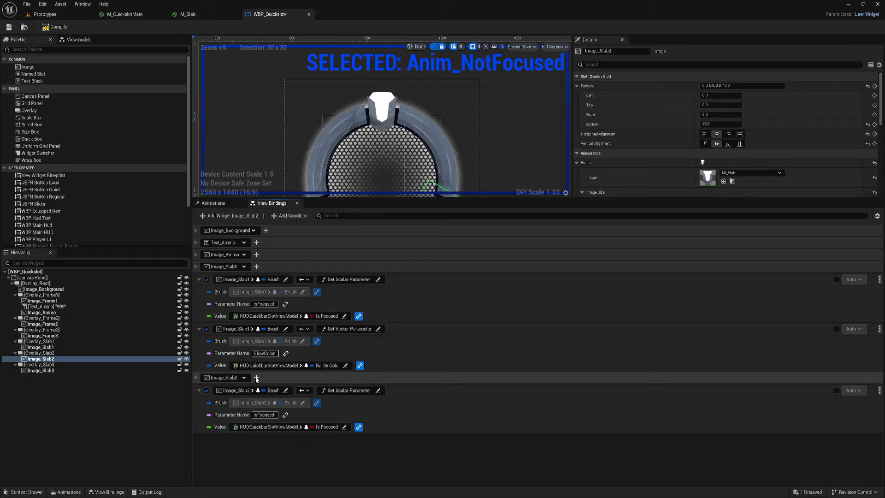
Step: Add a second Brush binding for Image_Slab2 that uses the Set Vector Parameter conversion function
left_click(256, 378)
left_click(258, 439)
left_click(304, 362)
left_click(291, 430)
left_click(325, 439)
left_click(356, 395)
left_click(406, 402)
left_click(394, 431)
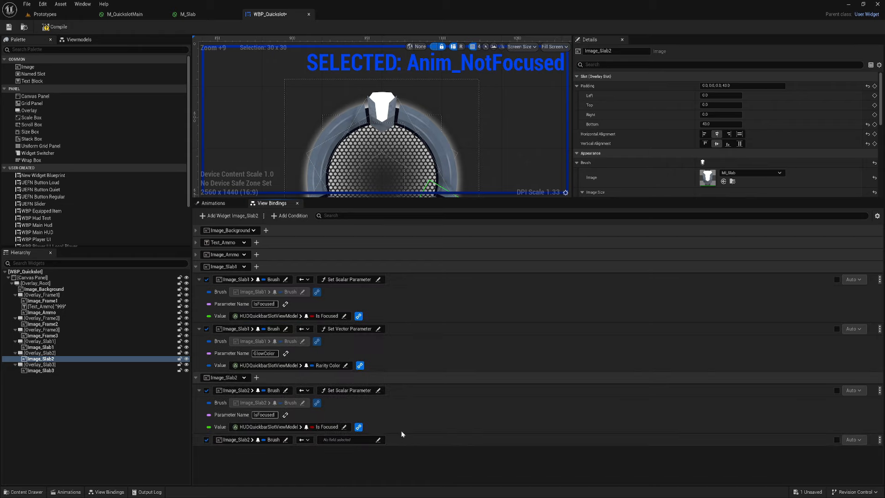
Step: Name Image_Slab2's vector parameter GlowColor and bind its Value to Rarity Color from HUDQuickbarSlotViewModel
left_click(263, 464)
type("Glow")
key("Return")
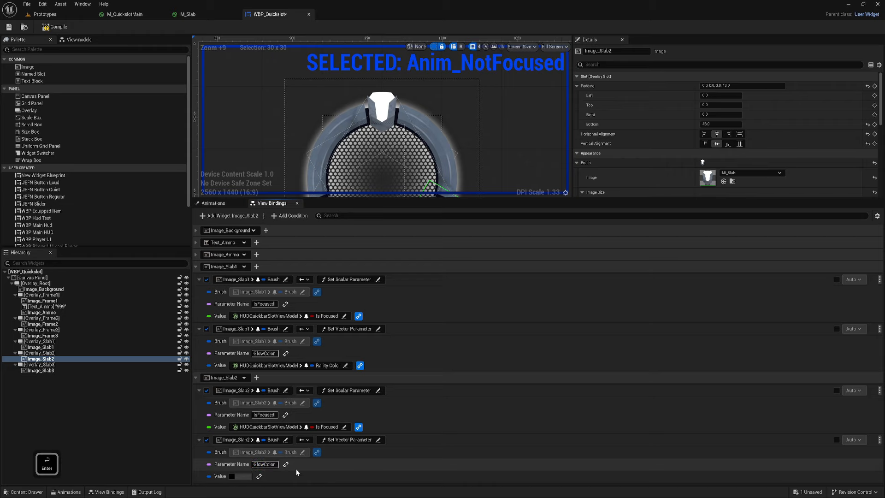
left_click(259, 476)
left_click(259, 476)
left_click(357, 389)
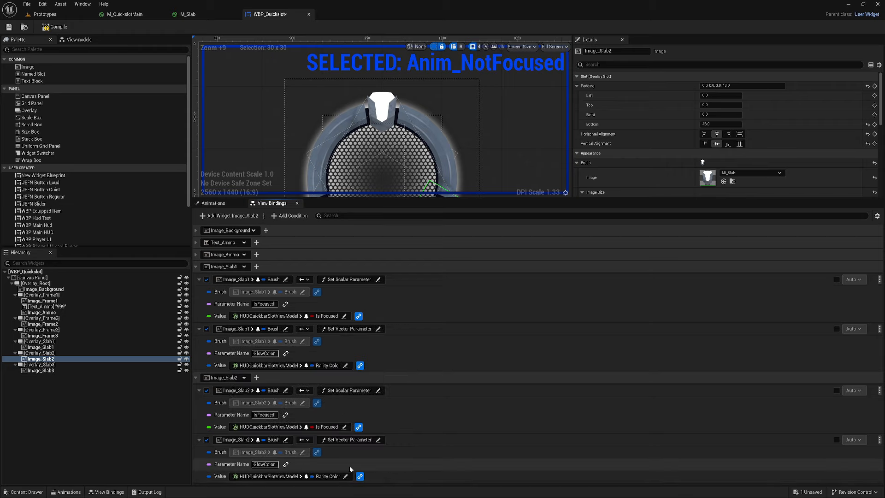
left_click(196, 378)
Step: Add a Brush binding for Image_Slab3 that uses the Set Scalar Parameter conversion function
left_click(46, 371)
left_click(227, 216)
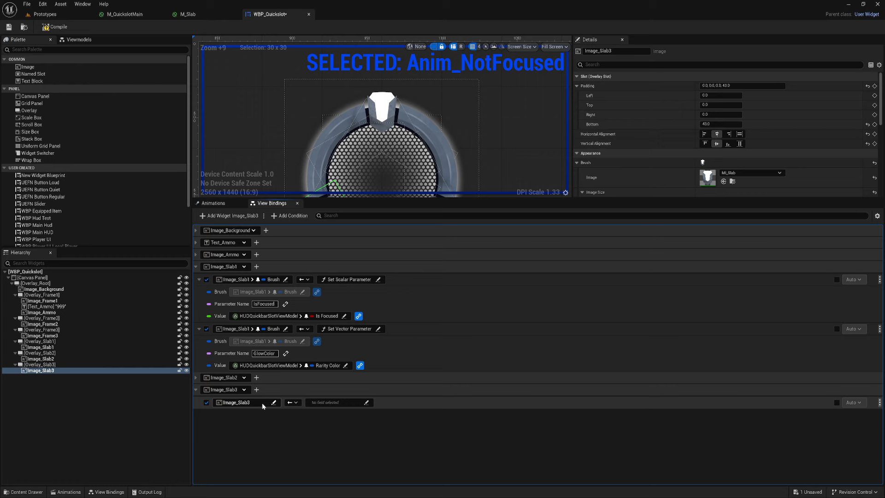
left_click(262, 402)
left_click(314, 326)
left_click(299, 393)
left_click(337, 402)
left_click(357, 436)
left_click(406, 444)
left_click(395, 485)
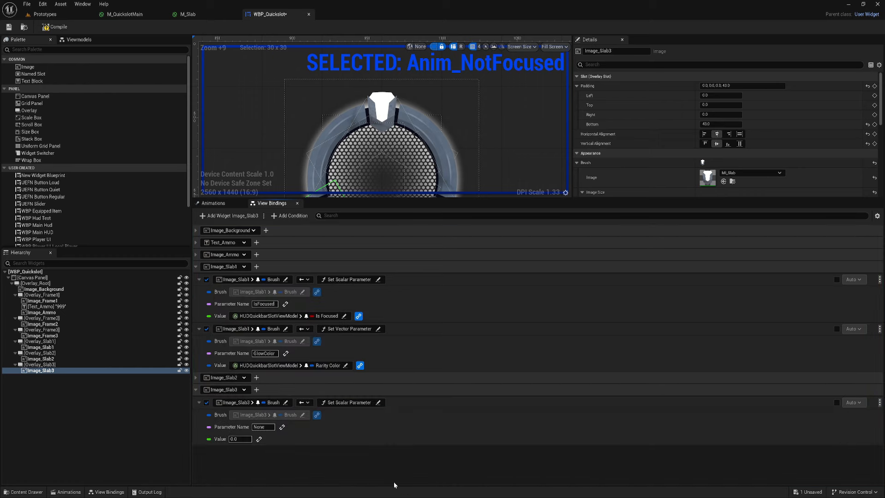
Step: Name Image_Slab3's scalar parameter IsFocused and bind its Value to Is Focused from HUDQuickbarSlotViewModel
left_click_drag(266, 427, 233, 432)
type("IsFocused")
key("Return")
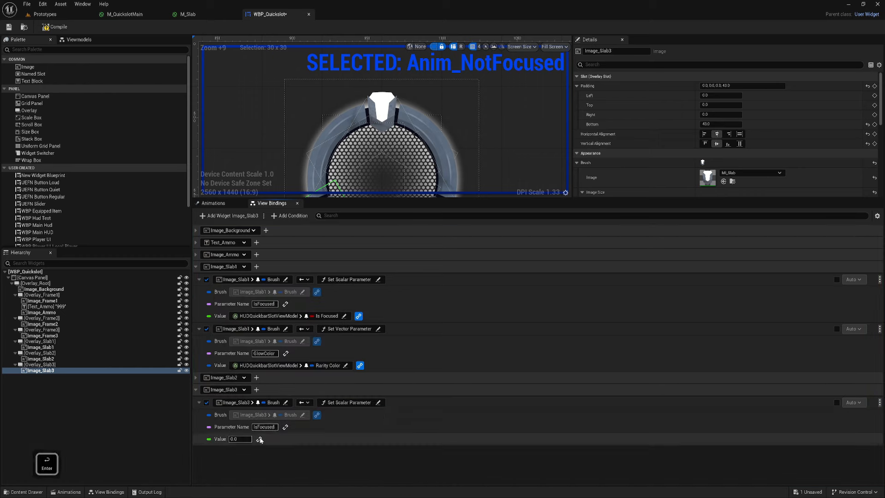
left_click(259, 439)
left_click(267, 381)
left_click(356, 394)
left_click(348, 430)
Step: Add a second Brush binding for Image_Slab3 that uses the Set Vector Parameter conversion function
left_click(257, 389)
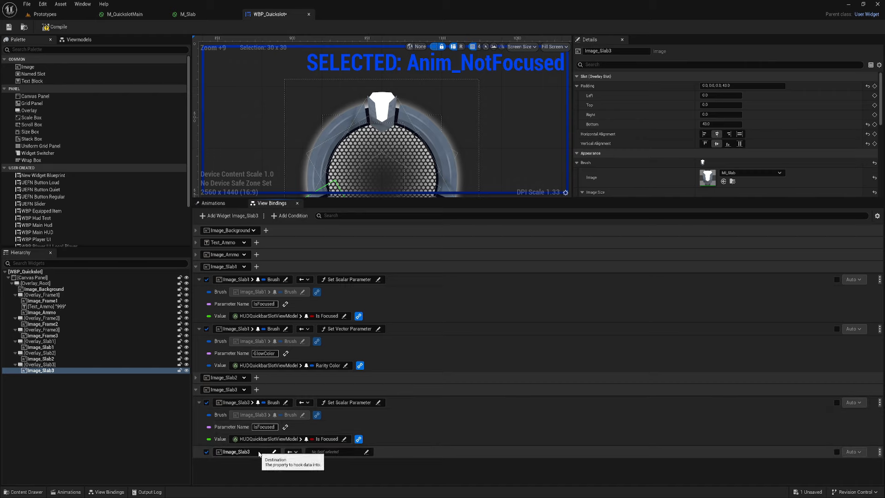
left_click(261, 452)
left_click(315, 373)
left_click(291, 442)
left_click(357, 452)
left_click(357, 406)
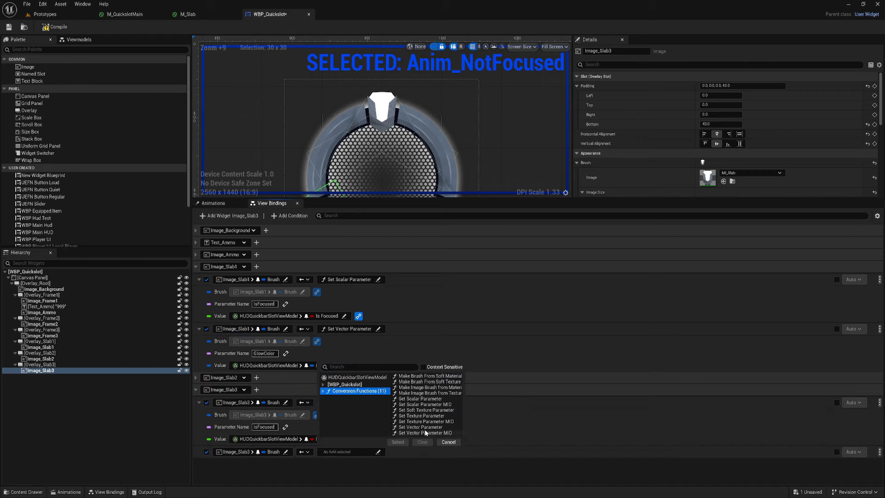
left_click(423, 427)
left_click(395, 443)
Step: Name Image_Slab3's vector parameter GlowColor, bind its Value to Rarity Color from HUDQuickbarSlotViewModel, and collapse the Image_Slab1 and Image_Slab3 binding groups
scroll(258, 472, "down", 1)
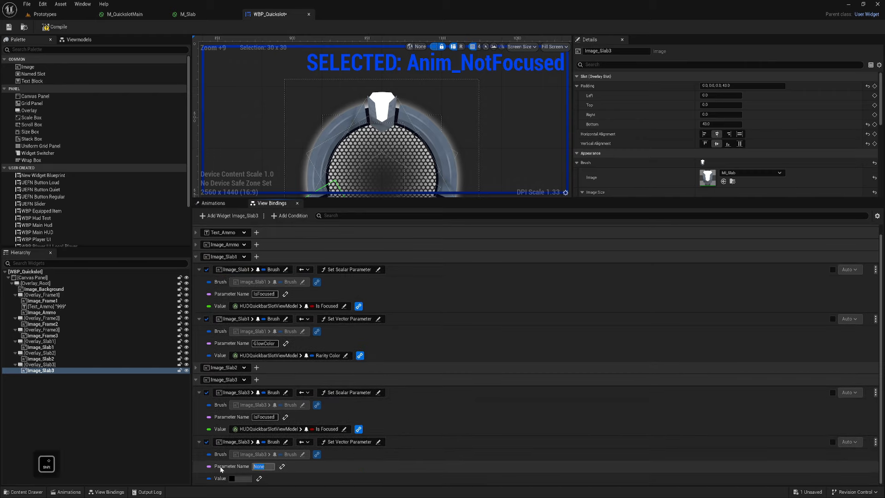
type("GlowColor")
key("Return")
left_click(259, 478)
left_click(265, 419)
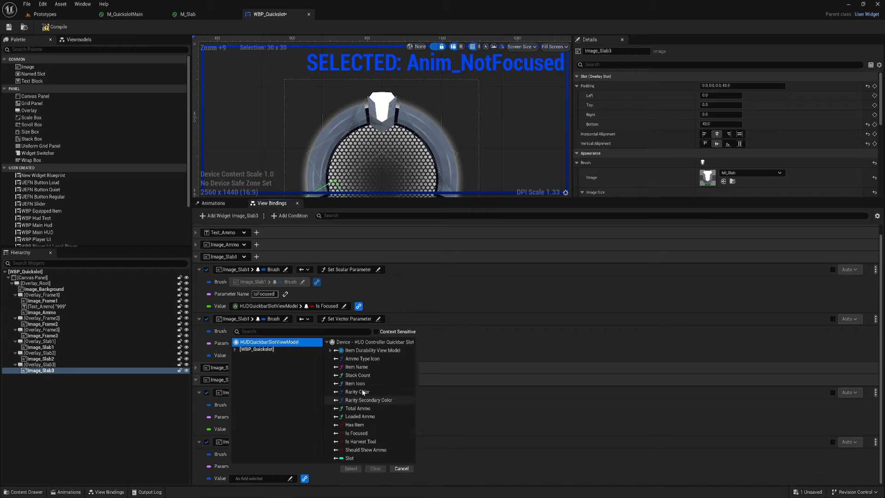
left_click(363, 392)
left_click(351, 469)
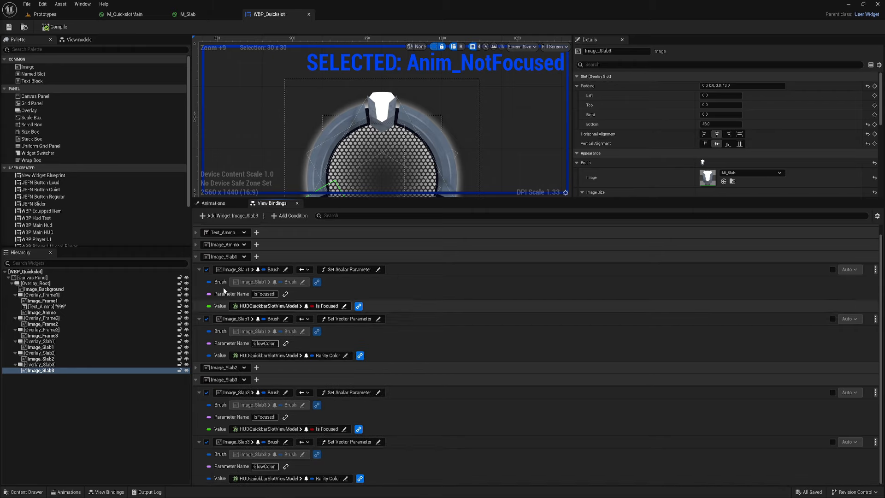
left_click(196, 256)
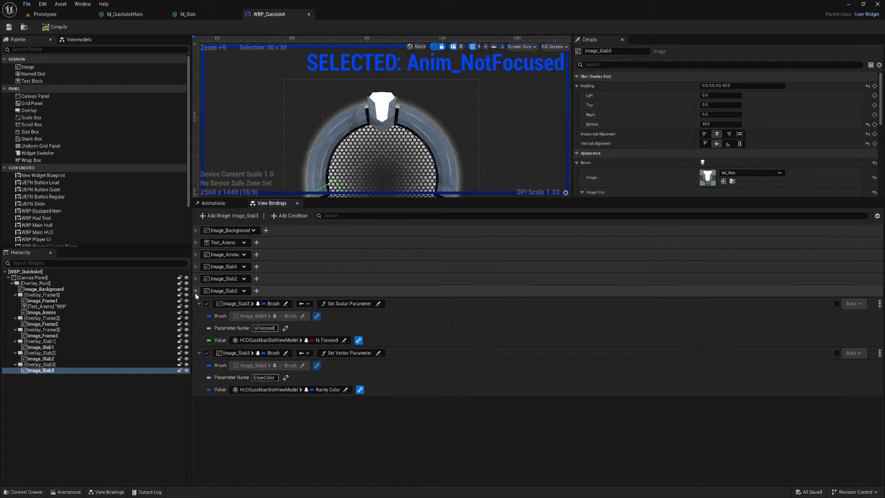
left_click(196, 291)
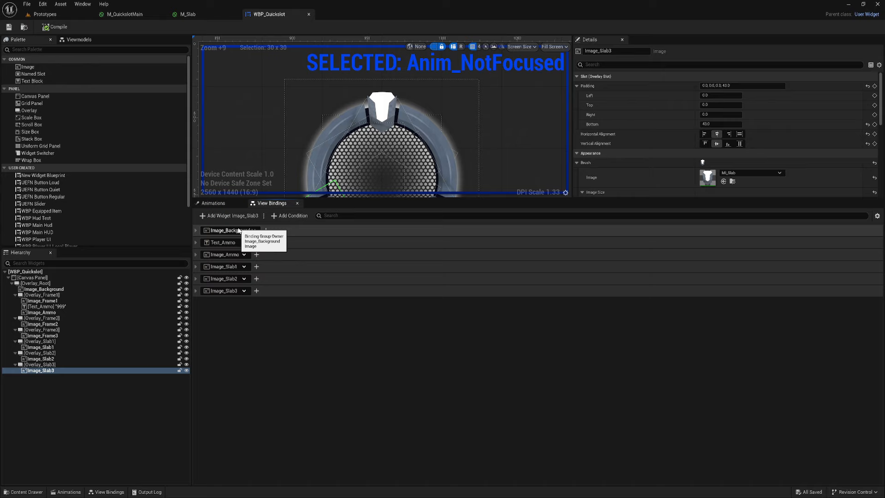
Step: Add a condition that checks when Is Focused from HUDQuickbarSlotViewModel equals 1.0
left_click(287, 217)
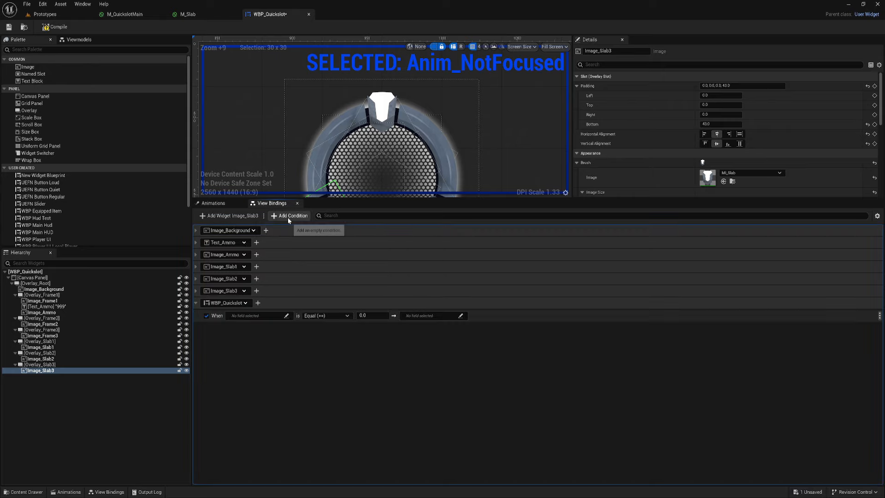
left_click(257, 316)
left_click(273, 337)
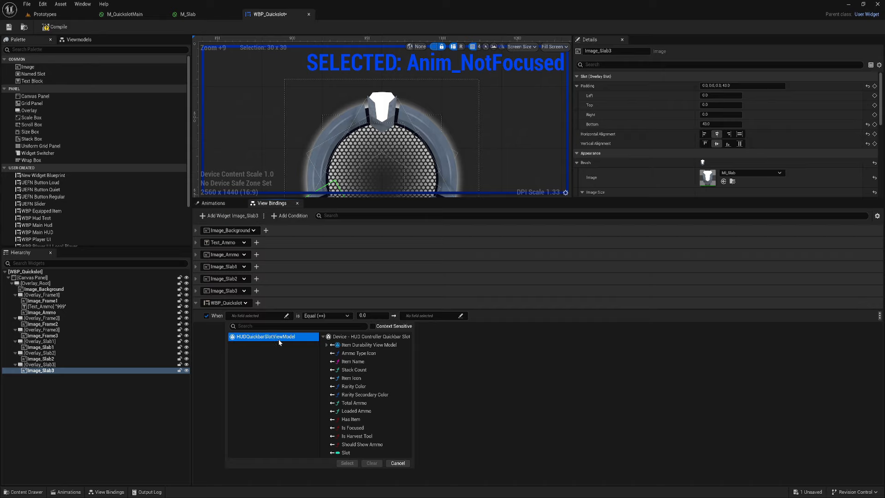
left_click(354, 428)
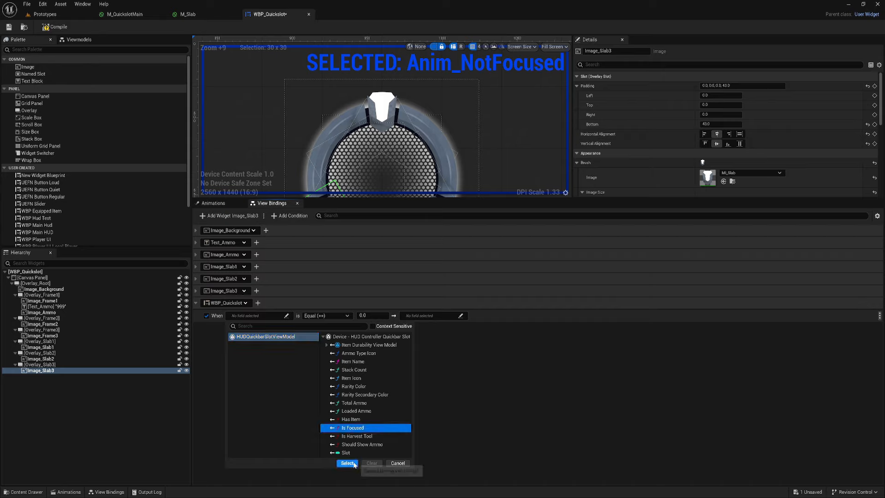
left_click(348, 463)
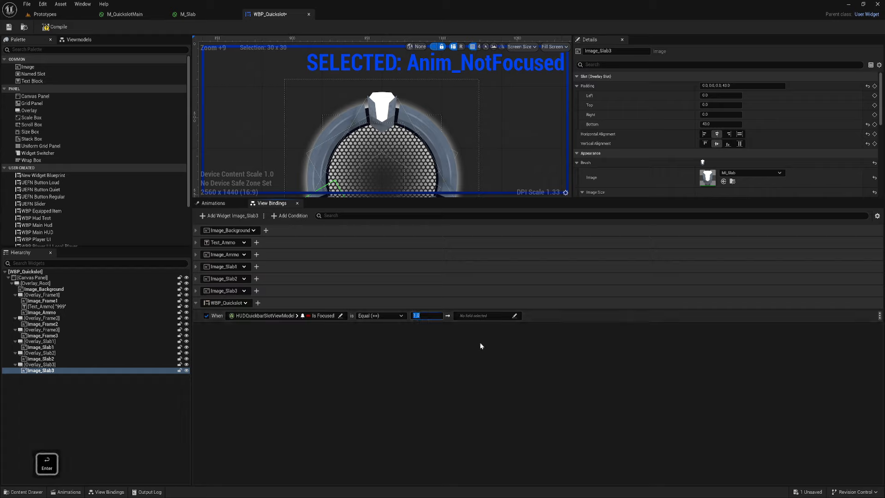
Step: Set the condition's action to the Queue Play Animation function of WBP_Quickslot
left_click(472, 316)
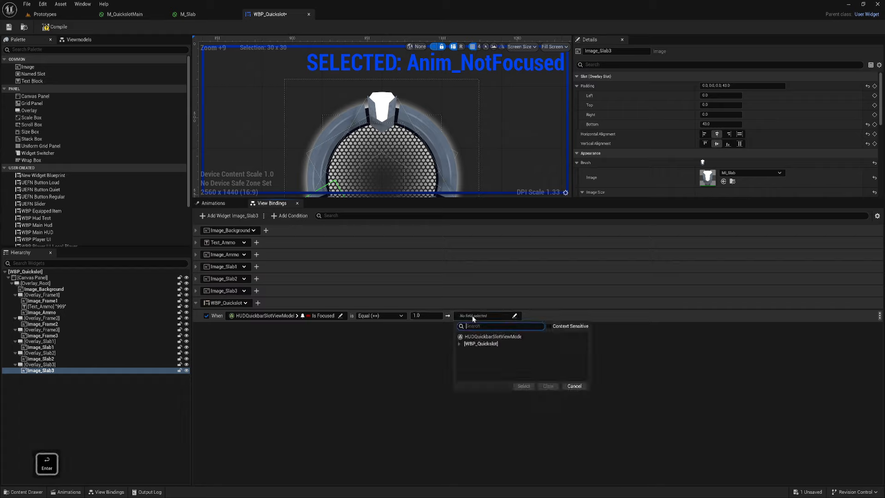
left_click(479, 344)
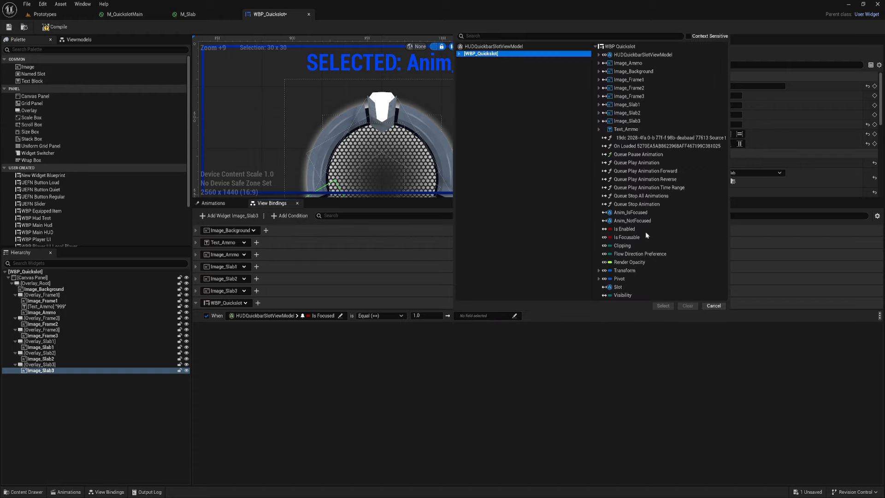
left_click(636, 162)
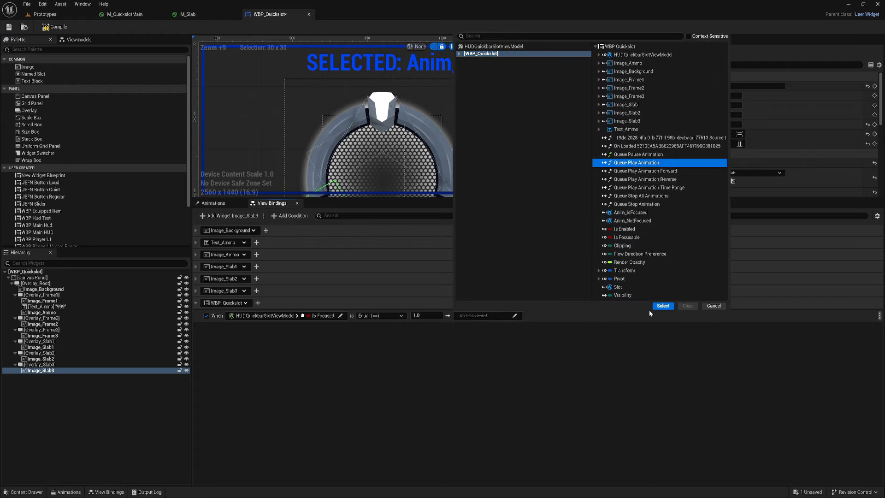
left_click(663, 306)
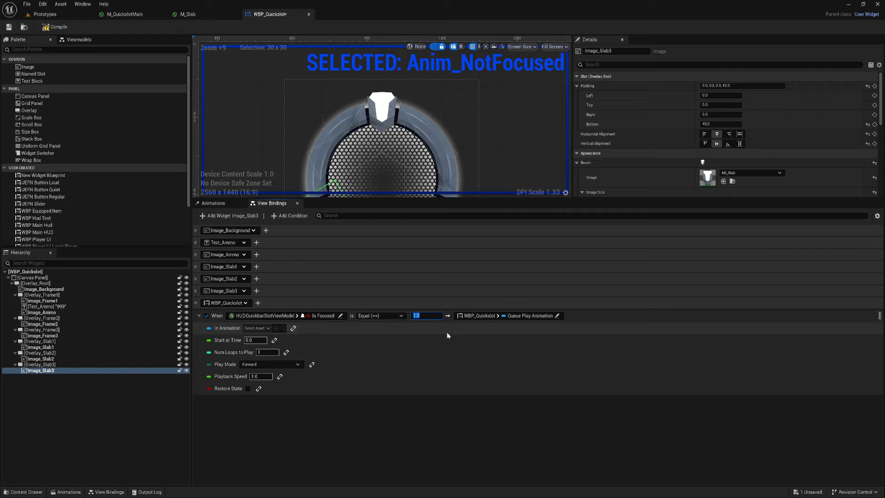
Step: Set the Is Focused condition's action to WBP_Quickslot's Queue Play Animation Forward function
left_click(496, 315)
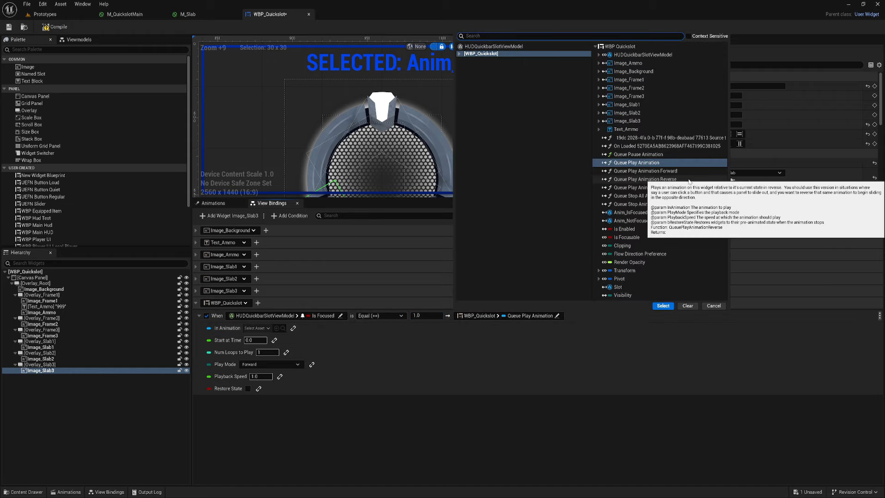
left_click(655, 171)
left_click(663, 306)
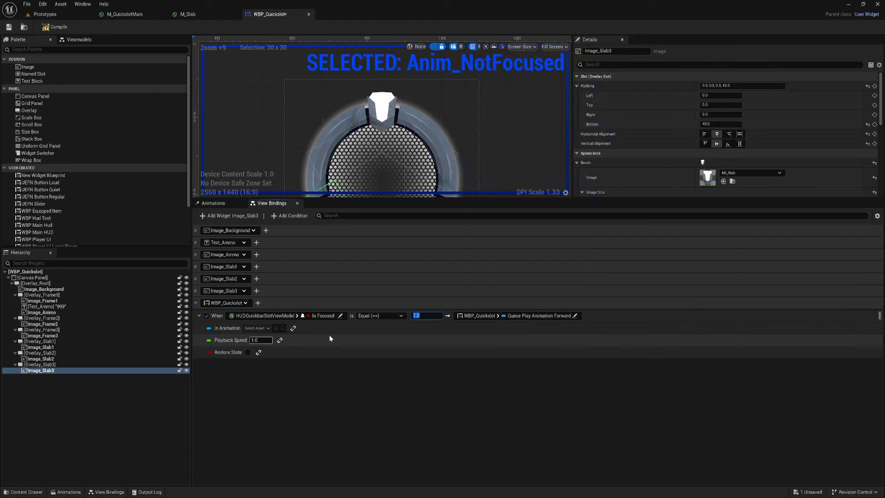
left_click(422, 315)
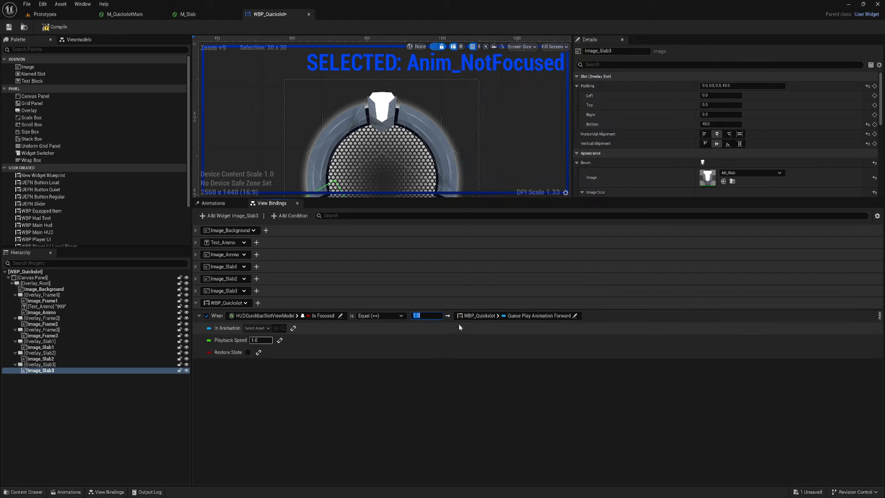
Step: Bind the condition's In Animation input to Anim_IsFocused from WBP_Quickslot
left_click(293, 328)
left_click(264, 328)
left_click(272, 357)
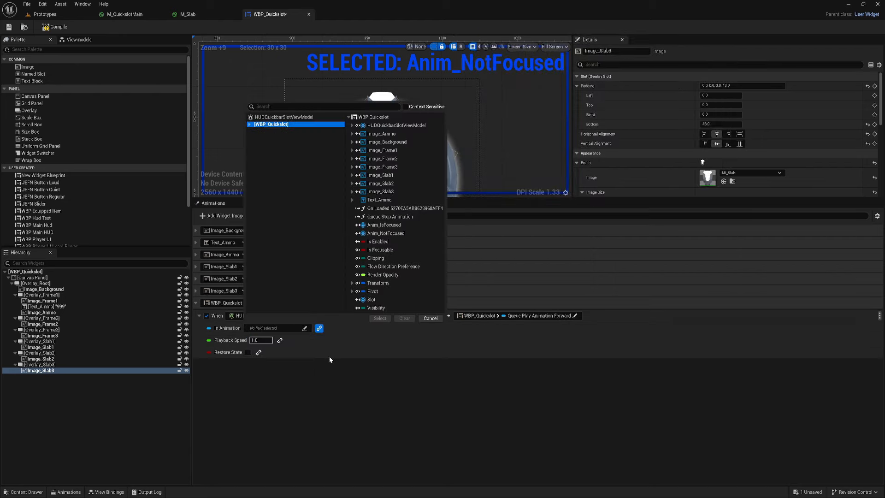
left_click(384, 225)
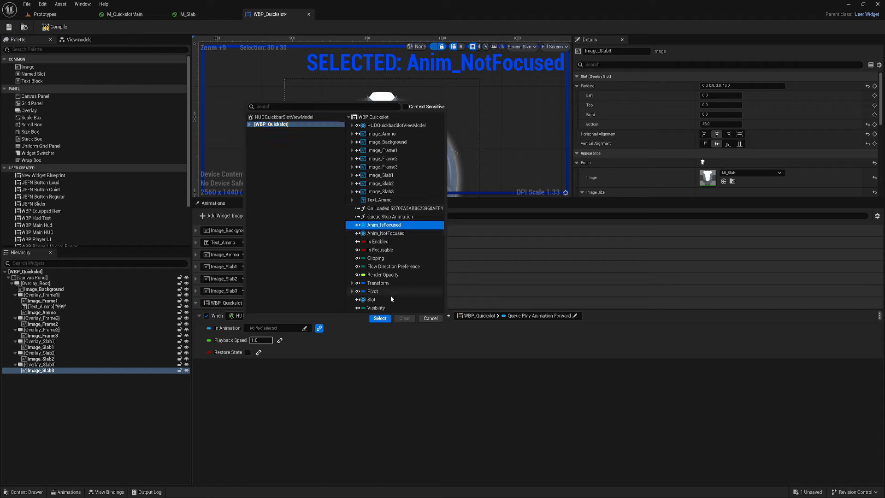
left_click(380, 318)
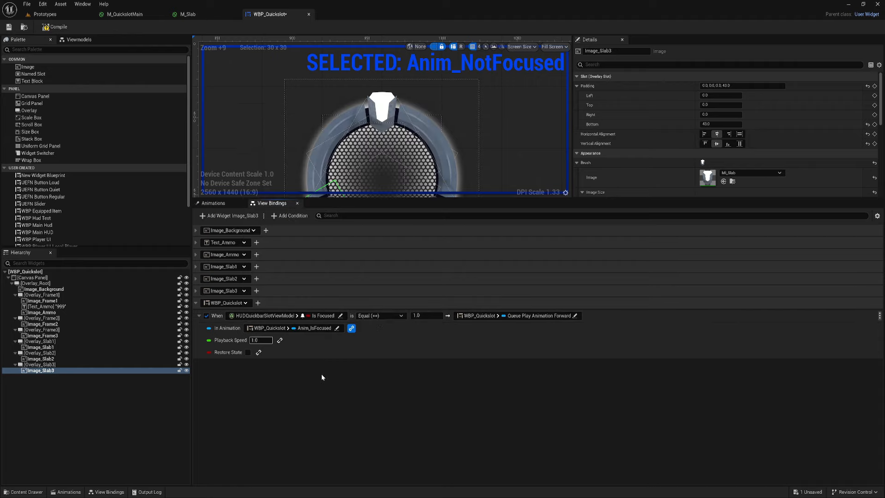
left_click(258, 303)
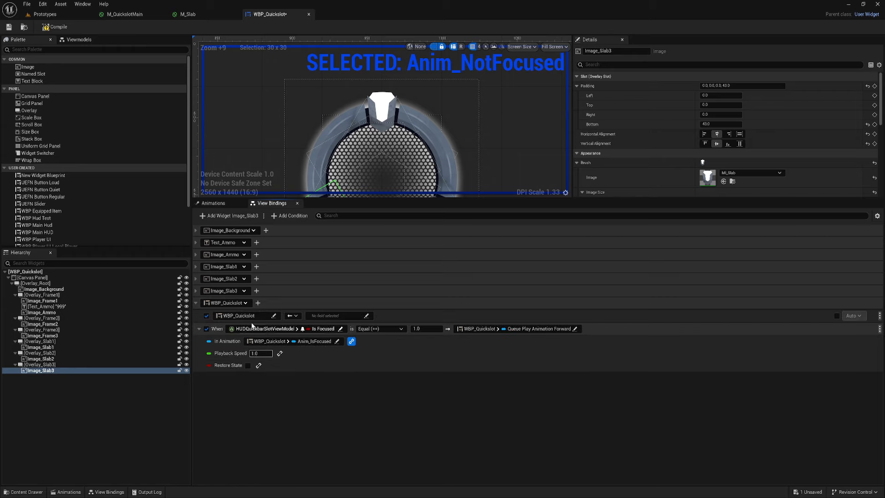
left_click(264, 317)
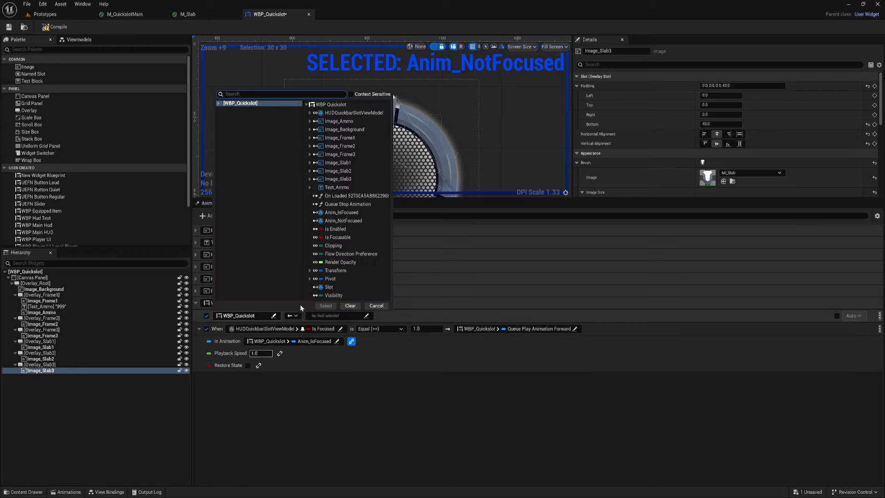
left_click(341, 237)
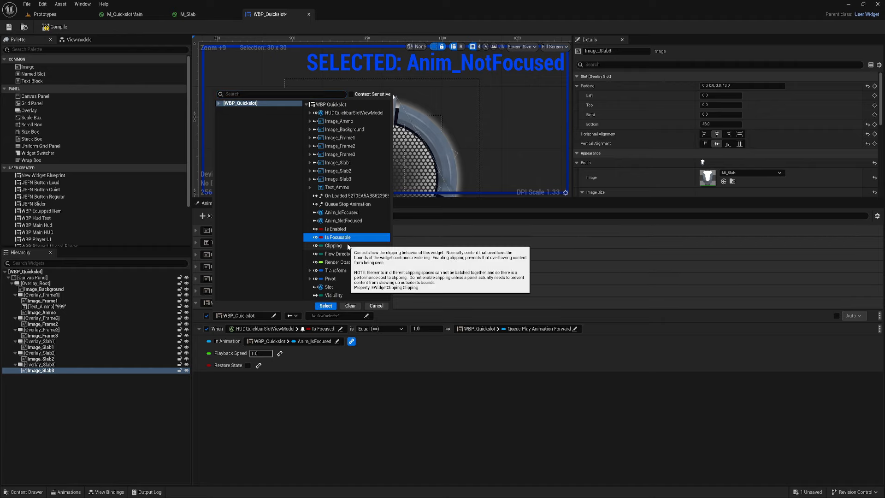
left_click(376, 306)
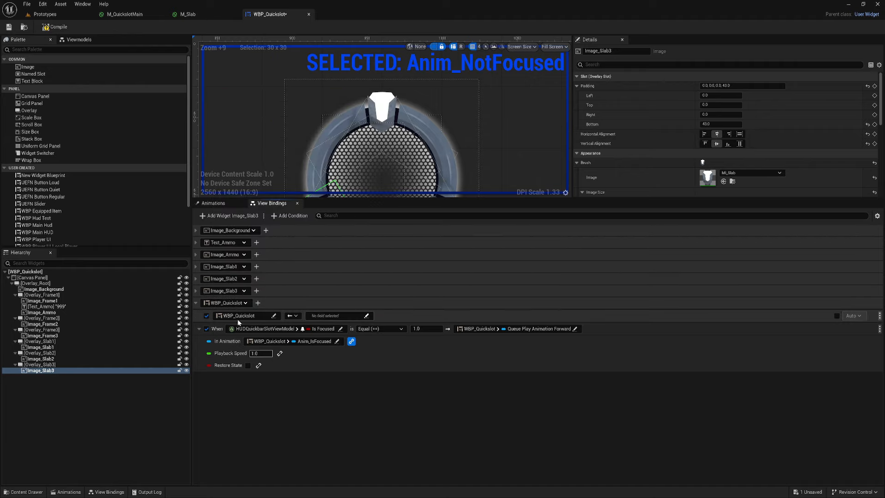
right_click(393, 315)
left_click(414, 325)
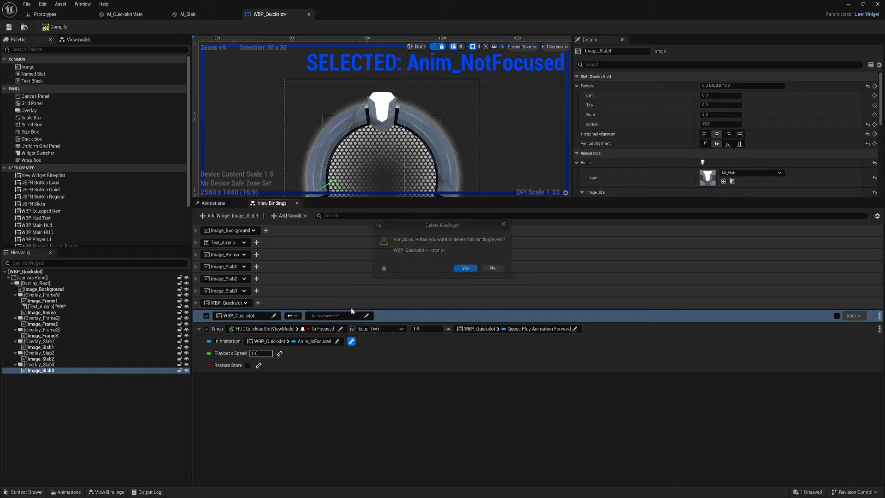
left_click(464, 270)
Step: Add a second condition that checks Is Focused from HUDQuickbarSlotViewModel, keeping the Equal comparison with 0.0
left_click(290, 216)
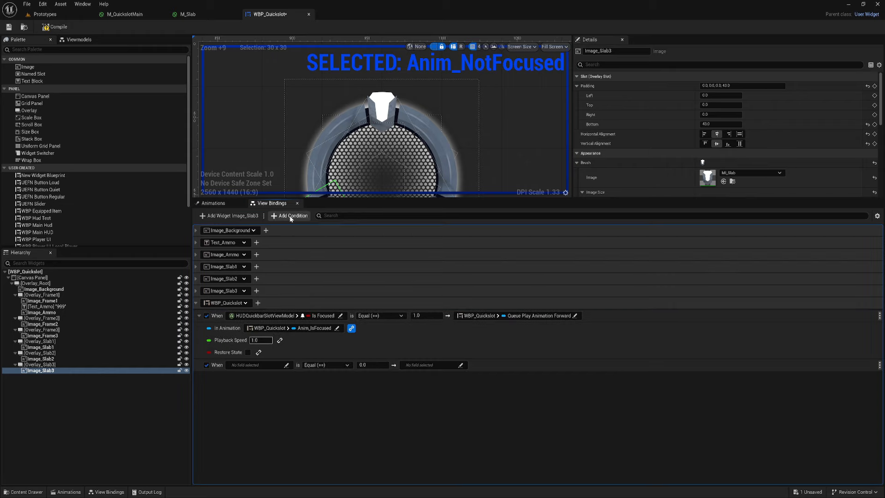
left_click(261, 365)
left_click(269, 386)
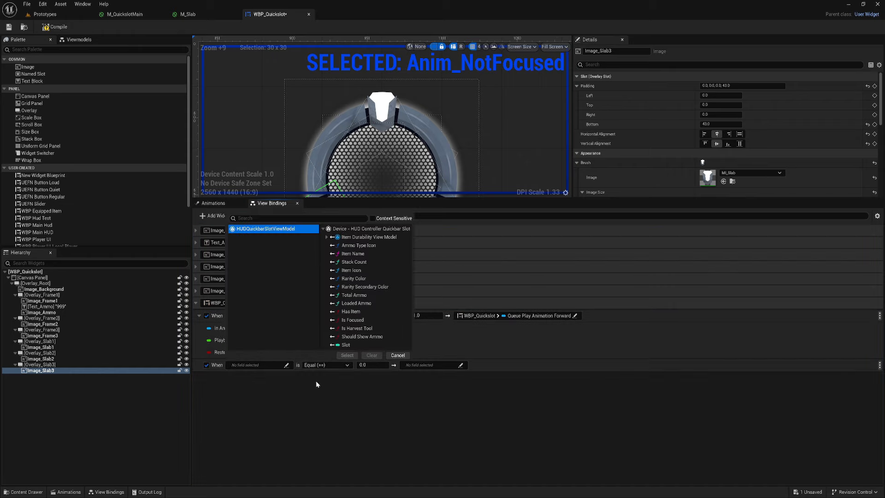
left_click(352, 319)
left_click(346, 355)
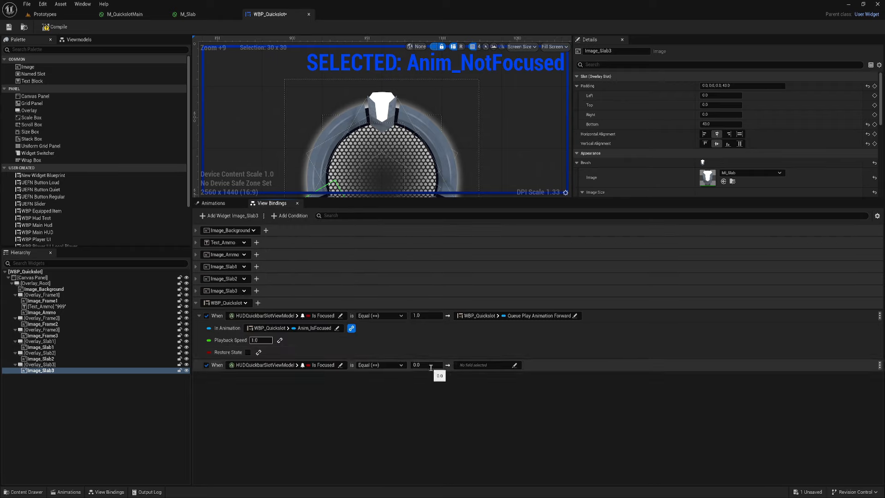
Step: Make the second condition call the Queue Play Animation Forward function of WBP_Quickslot
left_click(492, 366)
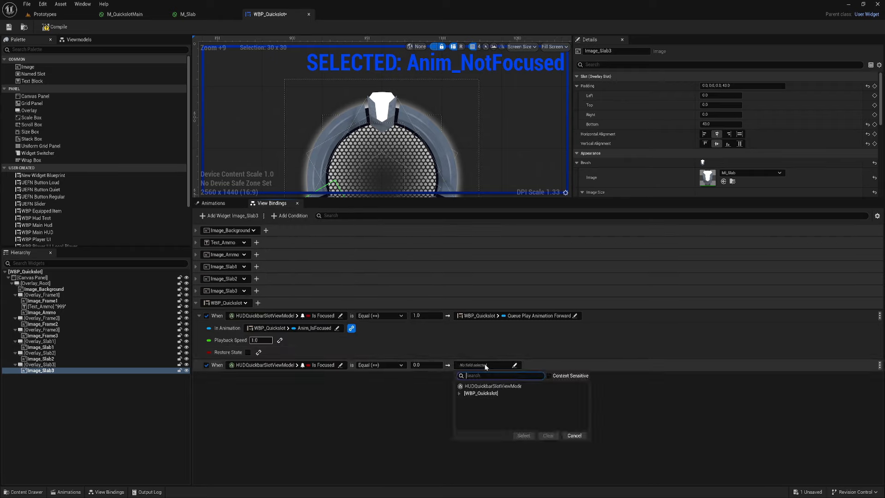
left_click(482, 394)
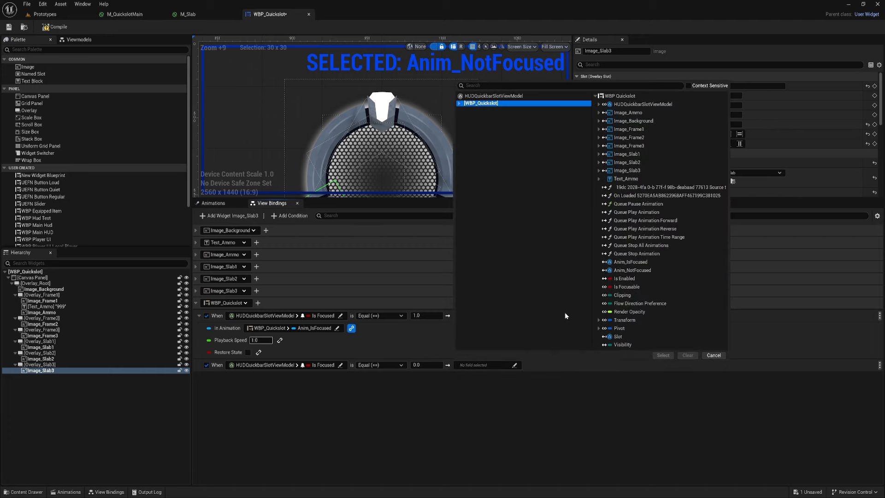
left_click(641, 221)
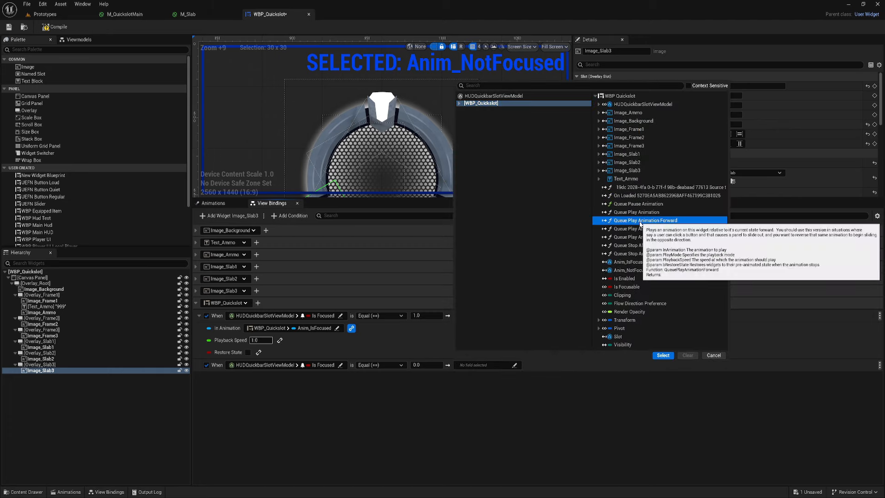
left_click(663, 355)
Step: Bind the second condition's In Animation input to Anim_NotFocused from WBP_Quickslot and save the widget
left_click(271, 377)
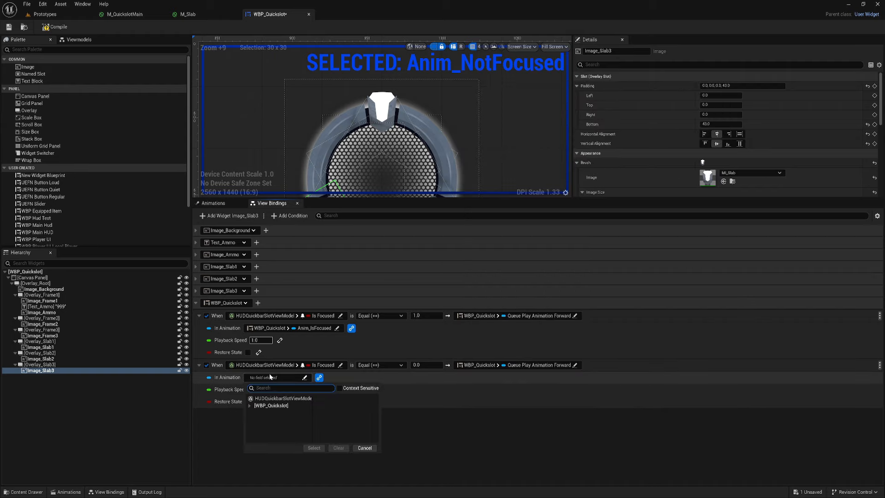
left_click(283, 404)
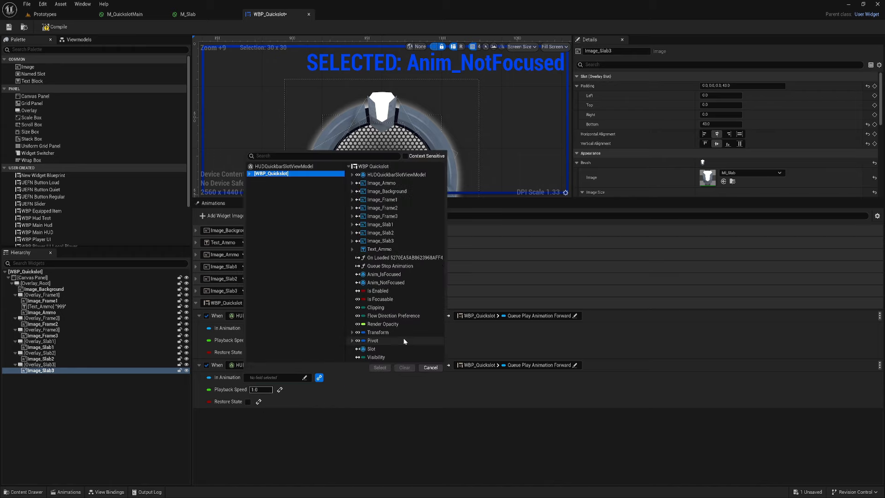
left_click(389, 283)
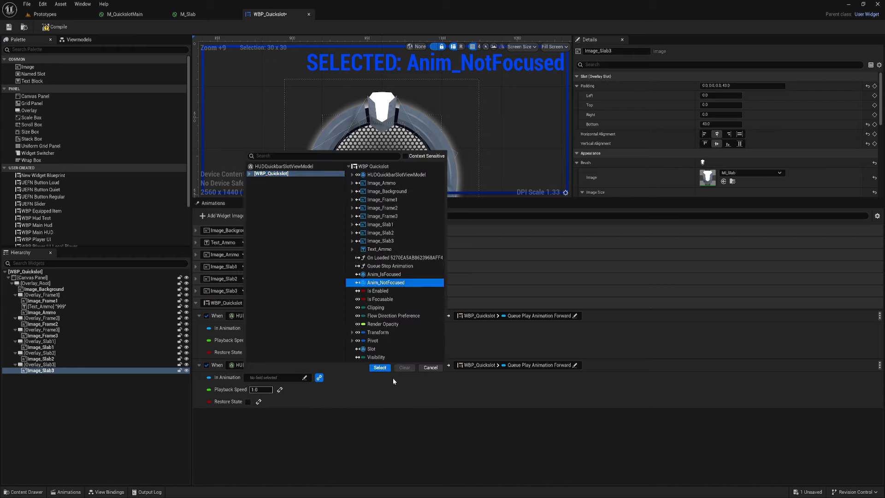
left_click(384, 368)
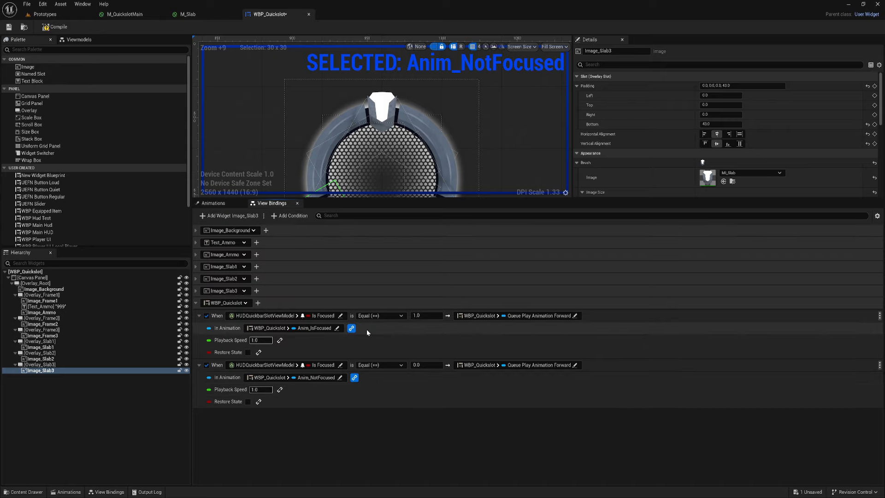
left_click(9, 27)
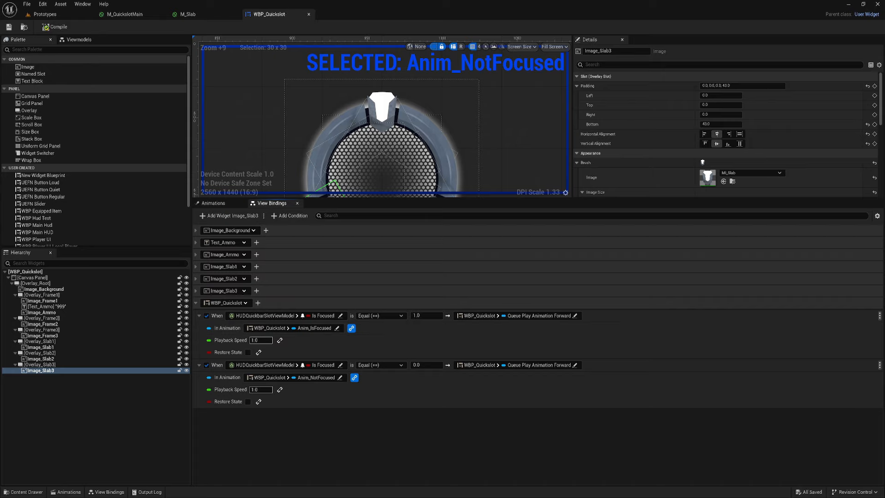
left_click(196, 303)
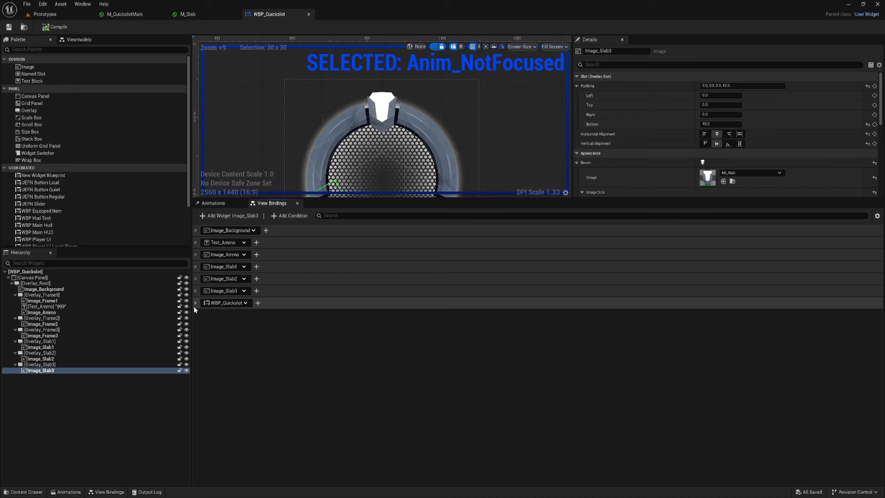
Step: Place a HUD Controller device from Fortnite's Devices > UI folder in the Prototypes level near the player spawn pads
left_click(60, 15)
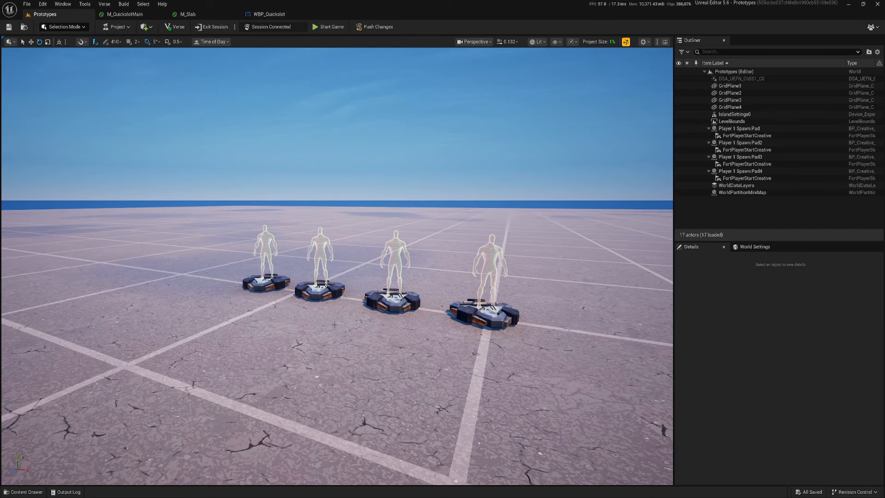
key("s")
key("ctrl+space")
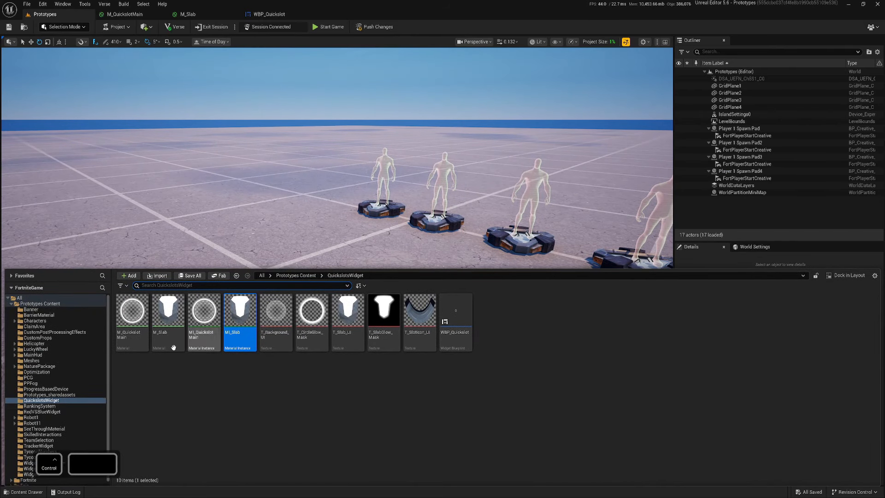
left_click(11, 477)
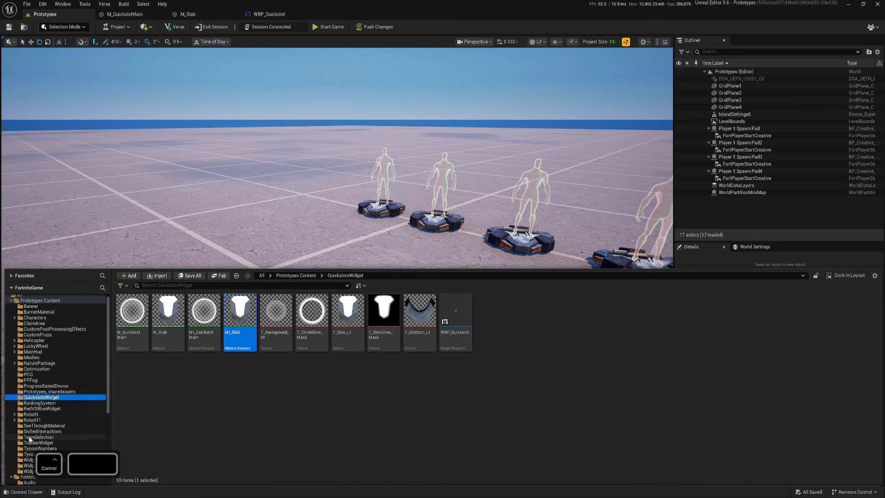
scroll(29, 440, "down", 4)
scroll(29, 440, "down", 1)
left_click(14, 420)
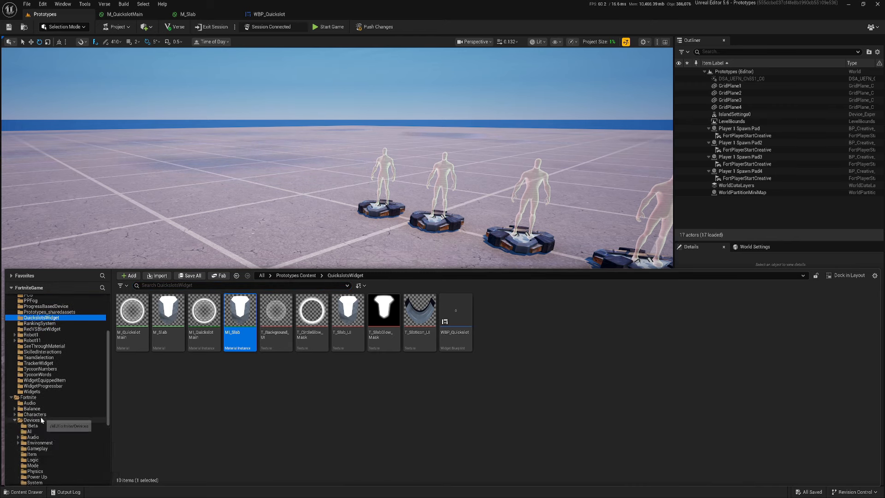
scroll(42, 424, "down", 4)
left_click(30, 454)
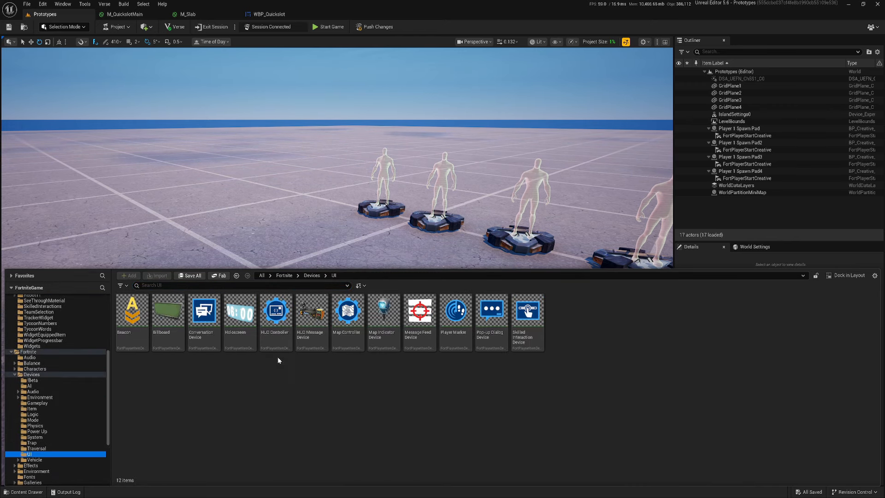
left_click(288, 329)
left_click_drag(288, 329, 290, 249)
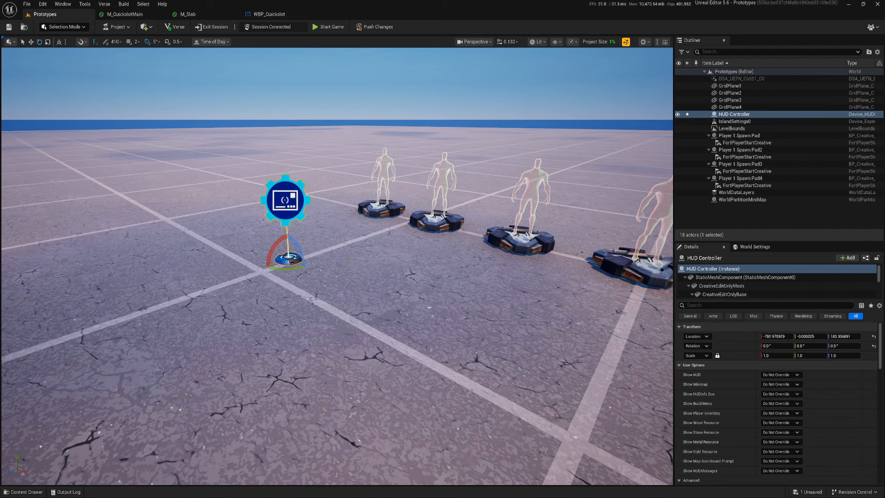
Step: Assign WBP_Quickslot from the QuickslotsWidget folder as the HUD Controller's Quickbar Slot Widget Override Class
key("s")
key("d")
key("w")
key("a")
key("e")
scroll(741, 394, "down", 10)
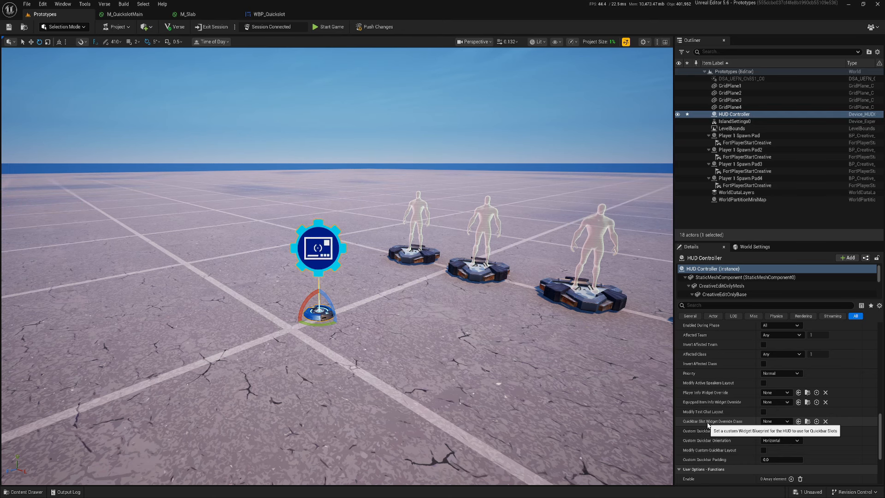
key("ctrl+space")
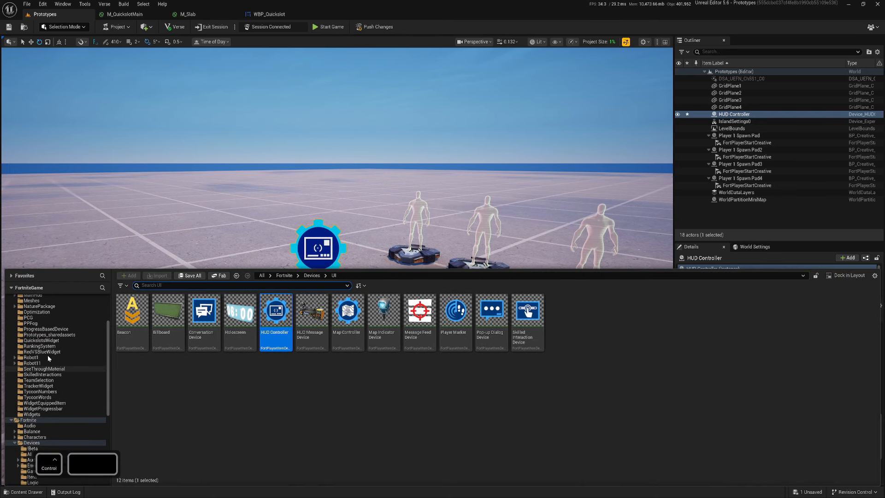
scroll(48, 358, "up", 4)
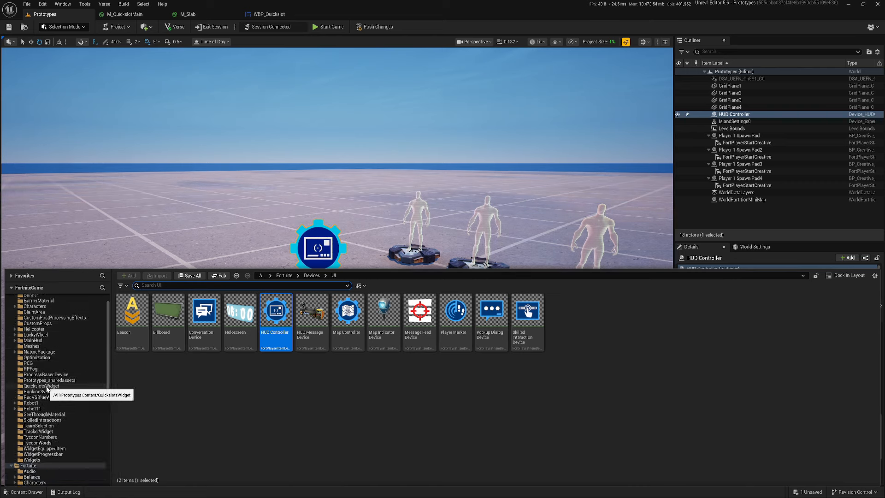
left_click(46, 387)
left_click(456, 333)
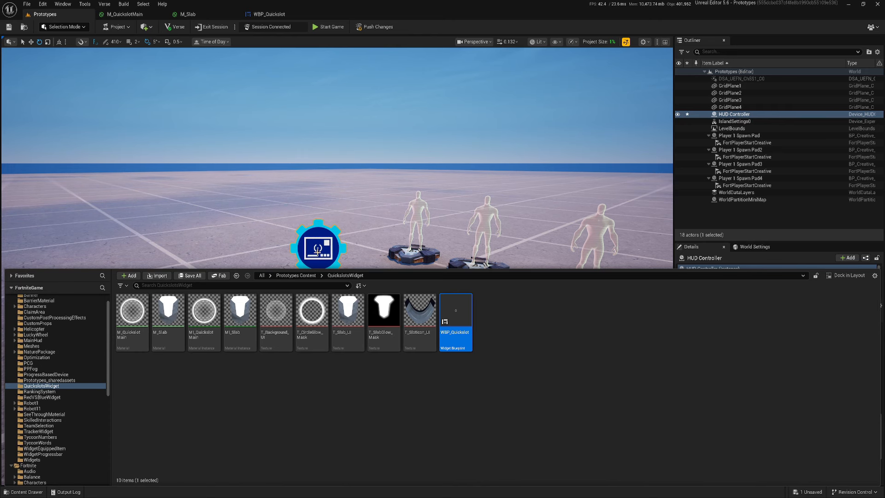
mouse_move(444, 230)
right_mouse_down()
mouse_move(443, 244)
mouse_move(444, 214)
mouse_move(449, 230)
right_mouse_up()
key("a")
key("w")
scroll(443, 229, "down", 1)
scroll(443, 229, "up", 2)
key("a")
key("s")
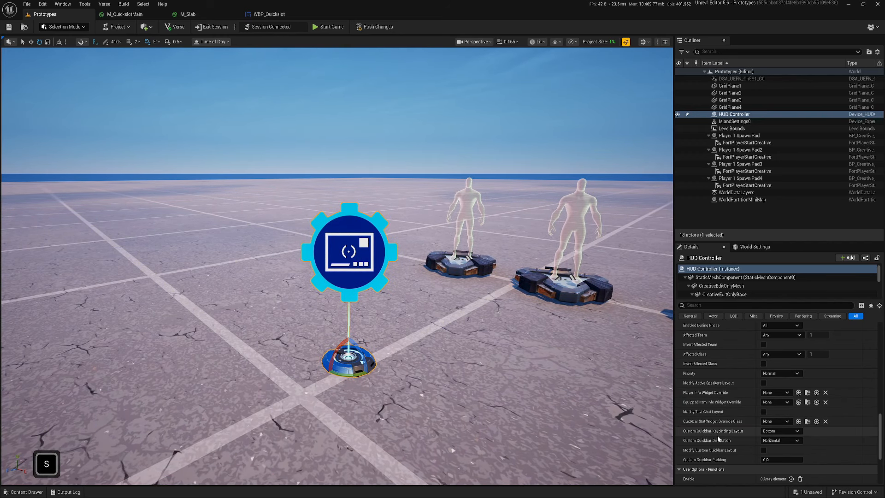
left_click(799, 422)
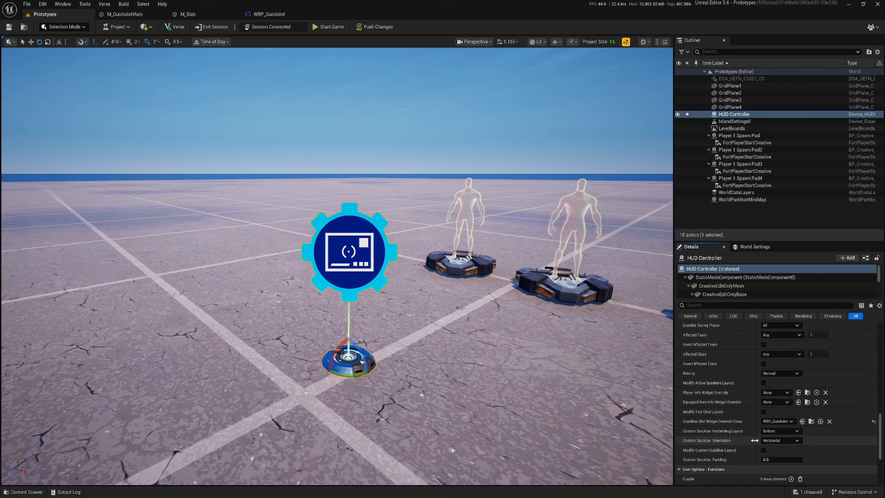
Step: Keep the Custom Quickbar Keybinding Layout at Bottom and the Custom Quickbar Orientation at Horizontal
left_click(779, 431)
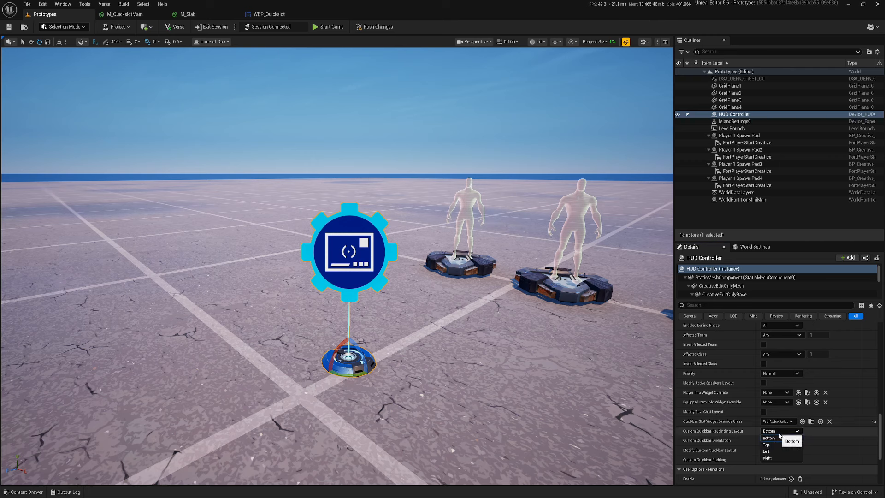
left_click(779, 436)
left_click(778, 441)
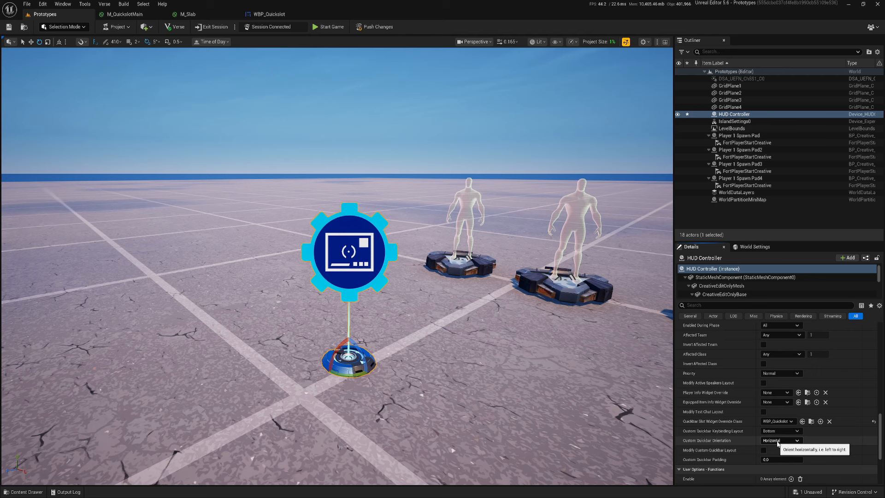
left_click(777, 444)
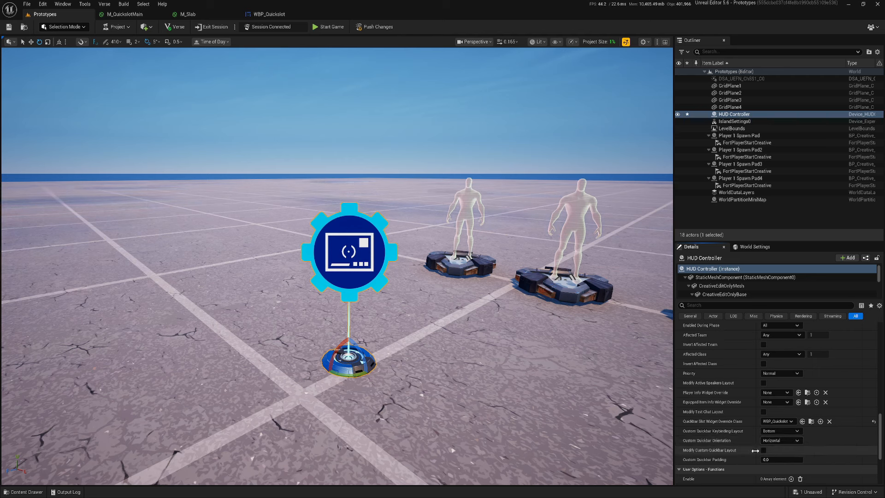
Step: Enable Modify Custom Quickbar Layout and set both its Alignment and Anchor to Bottom Center
left_click(764, 451)
scroll(733, 433, "down", 2)
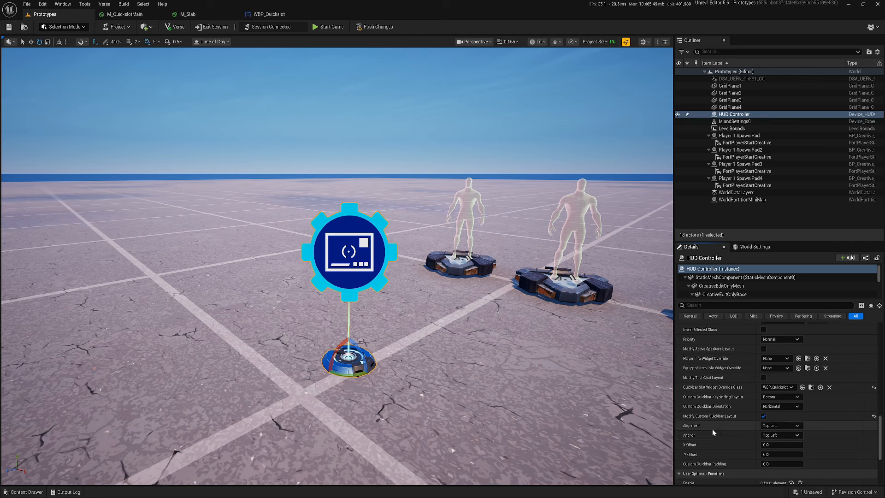
left_click(786, 425)
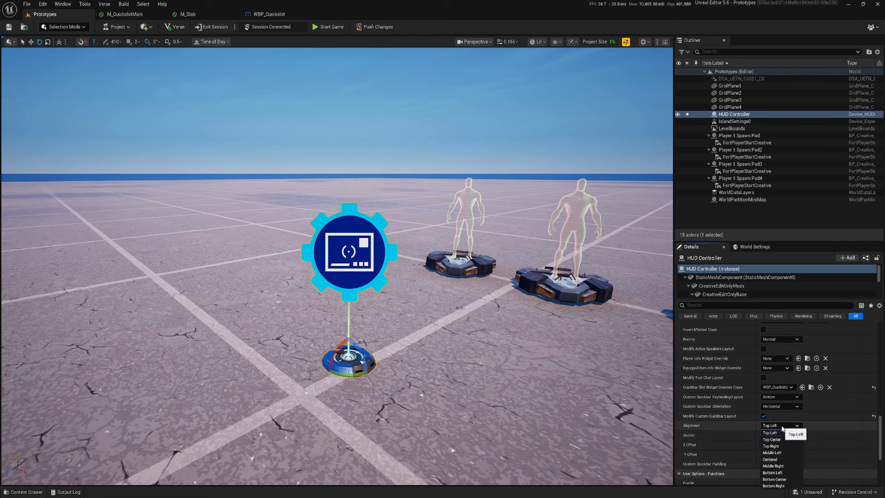
left_click(774, 479)
left_click(779, 434)
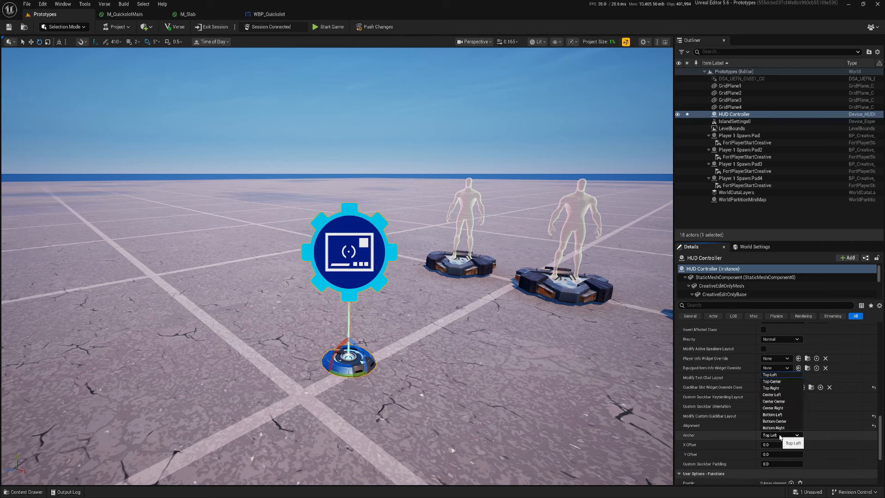
left_click(774, 421)
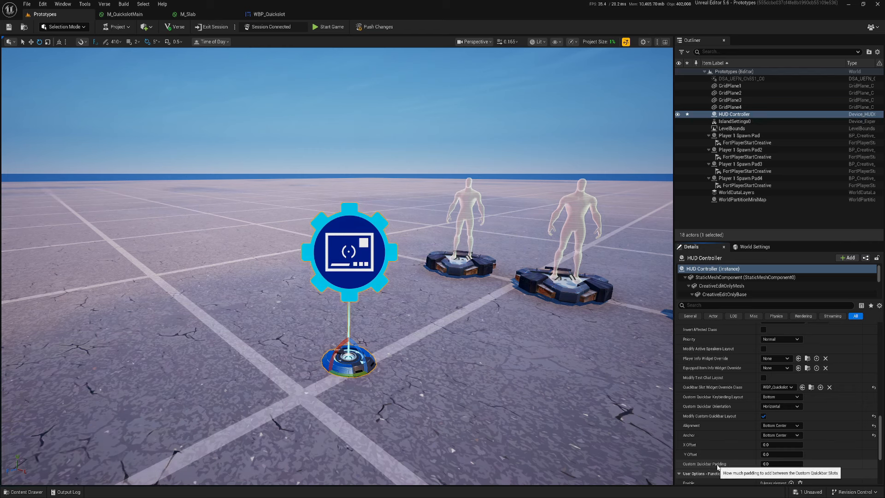
Step: Find the HUD Controller's Show Equipped Item Info option by filtering its properties for "eq" and set it to No
scroll(737, 454, "up", 5)
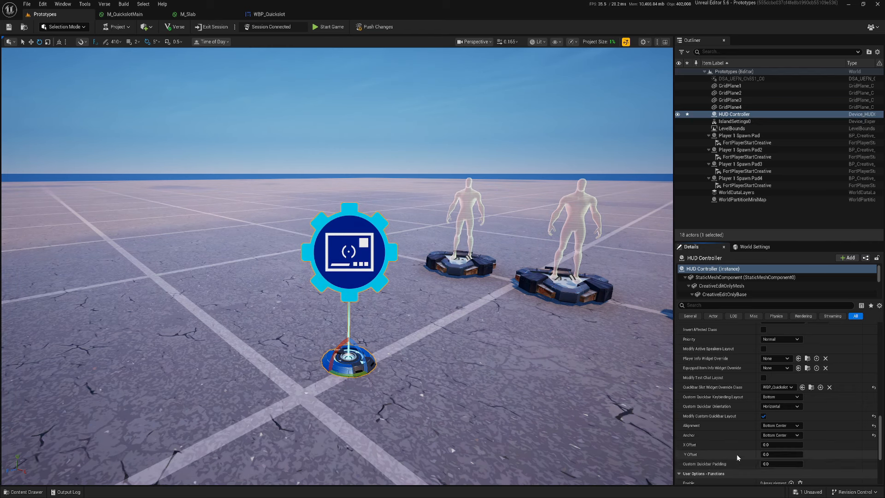
scroll(737, 455, "up", 5)
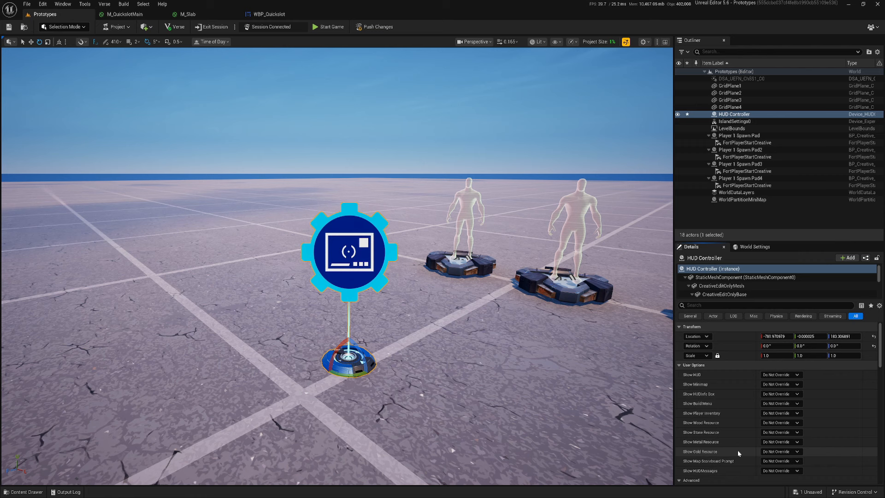
scroll(717, 367, "up", 5)
left_click(712, 305)
type("eq")
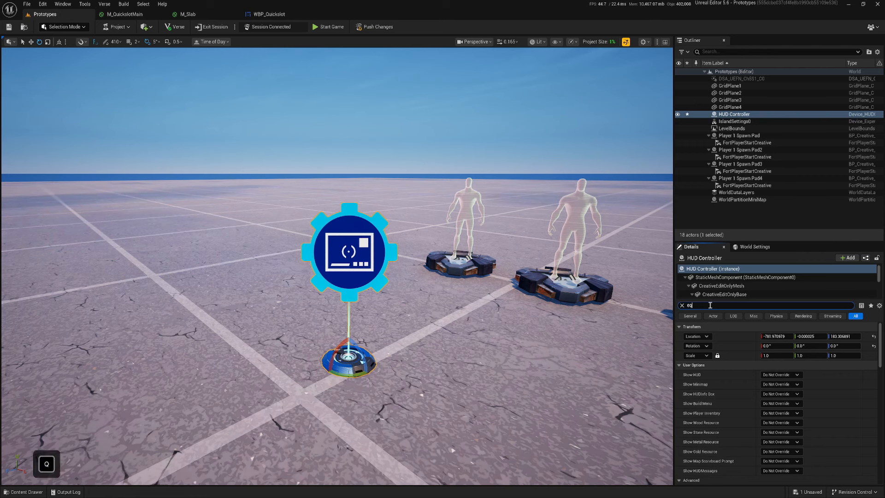
left_click(781, 346)
left_click(768, 365)
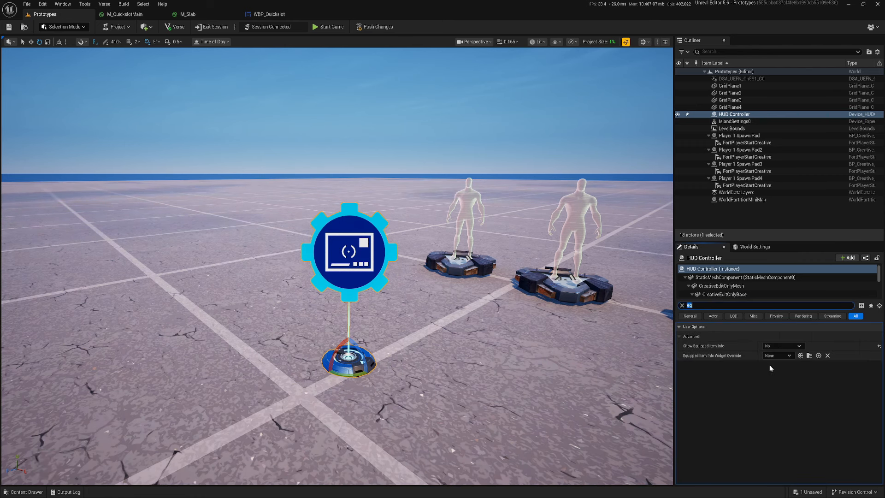
left_click(682, 306)
mouse_move(460, 317)
right_mouse_down()
mouse_move(553, 317)
mouse_move(460, 317)
right_mouse_up()
key("s")
key("w")
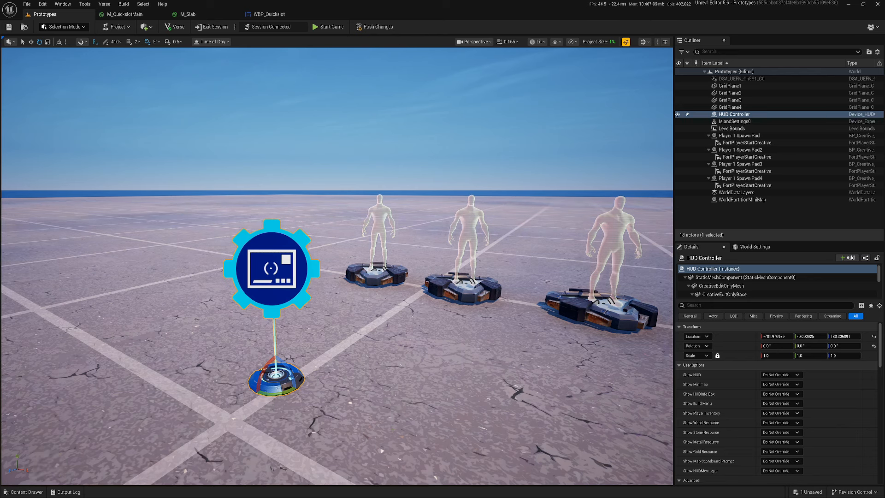
key("s")
right_click_drag(435, 396, 441, 372)
key("a")
key("w")
key("w")
key("s")
key("a")
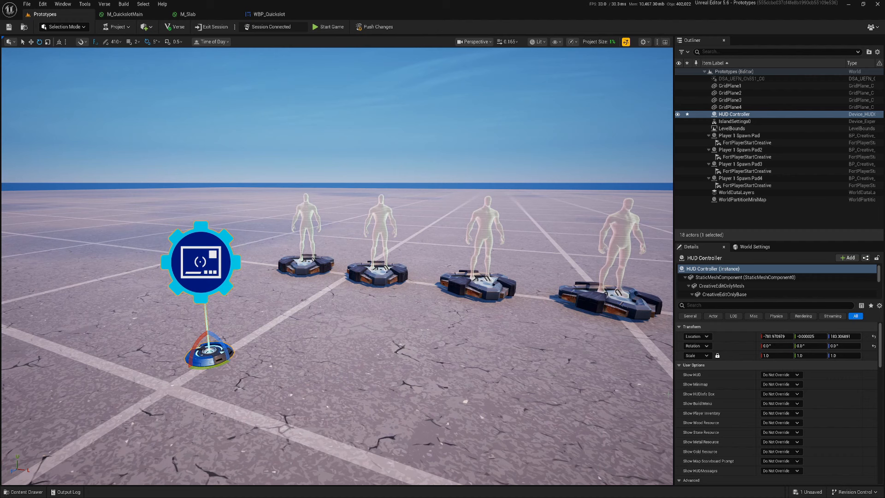
Step: Set the HUD Controller's Priority to Highest and save the level
scroll(722, 417, "down", 10)
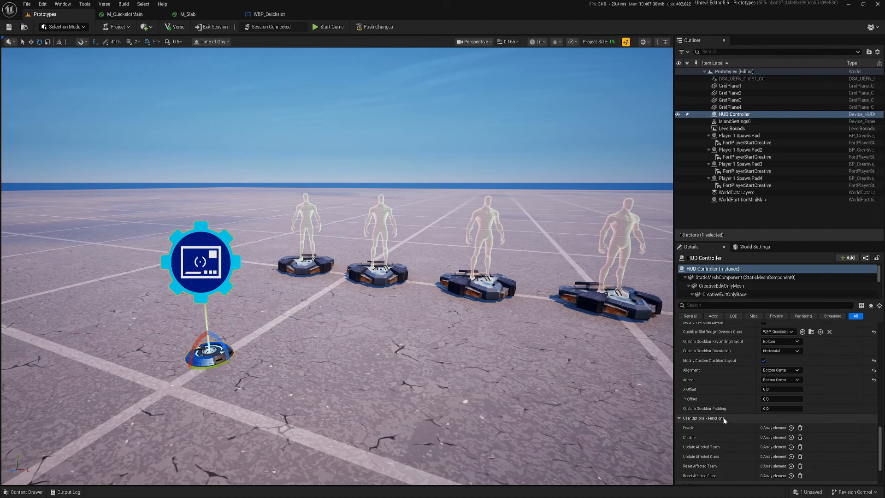
scroll(724, 420, "up", 6)
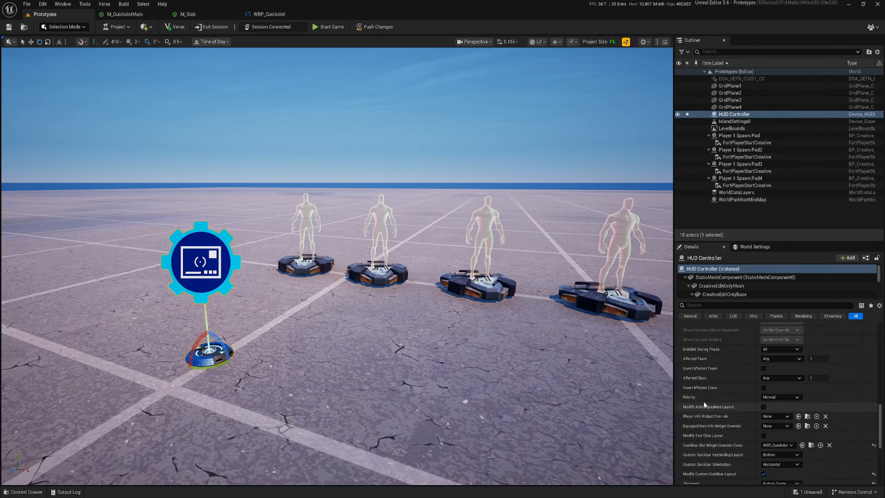
left_click(780, 396)
left_click(779, 444)
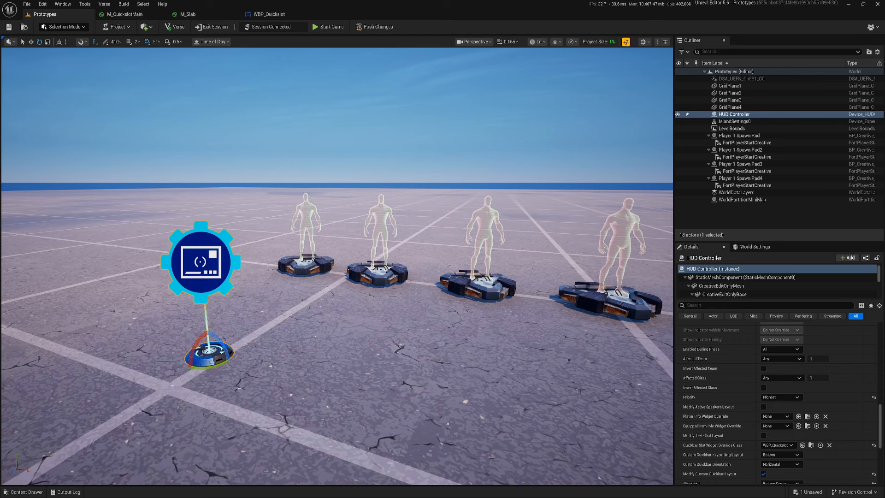
key("ctrl+s")
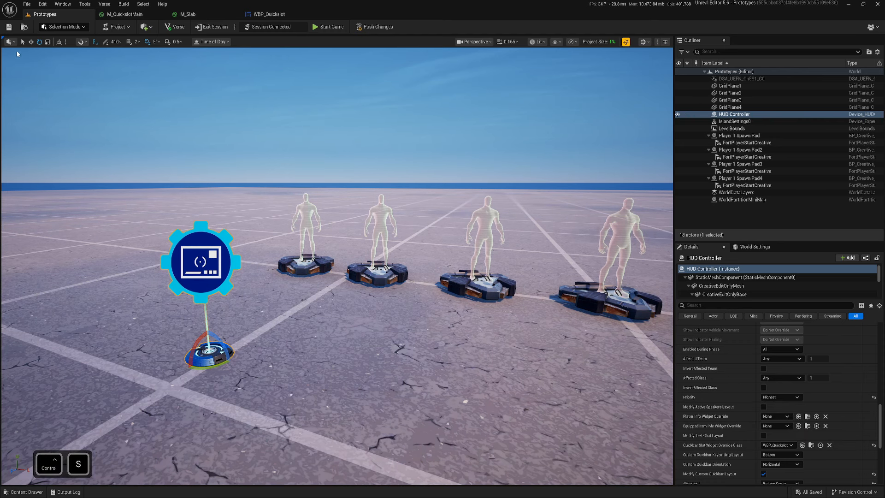
Step: Add an Item Granter device to the level and place it on the floor beside the HUD Controller
key("s")
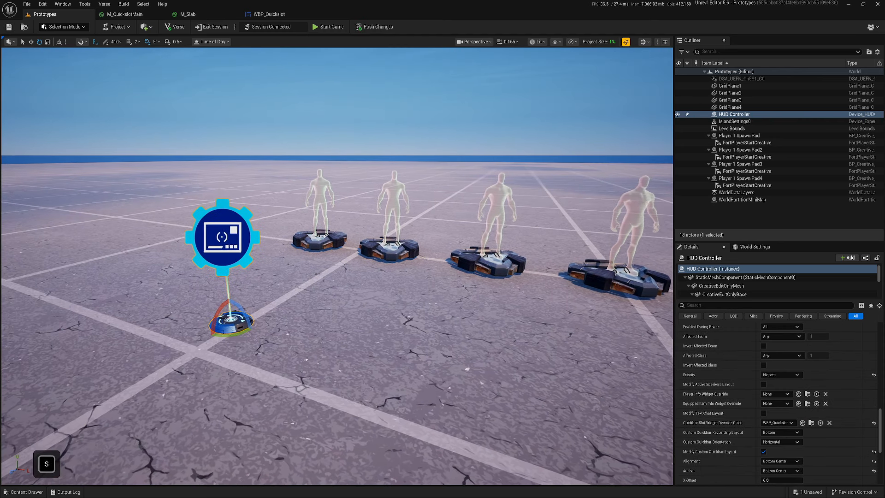
key("ctrl+space")
scroll(32, 397, "down", 8)
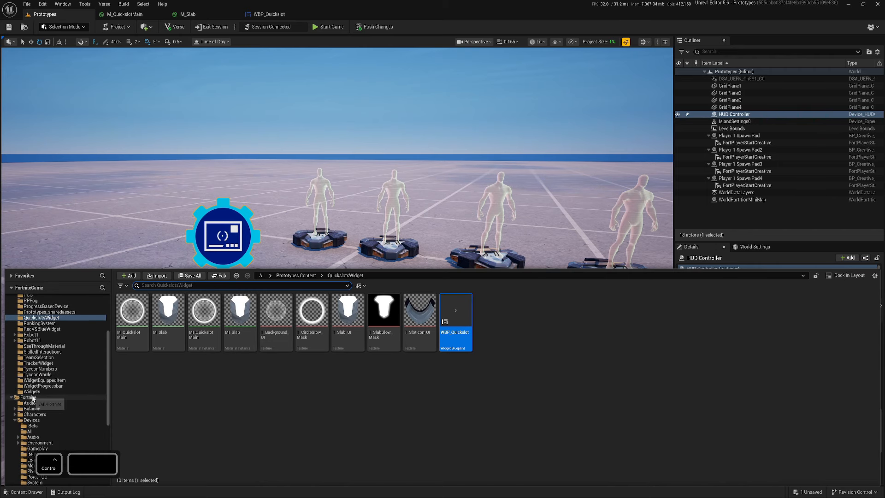
scroll(44, 392, "down", 3)
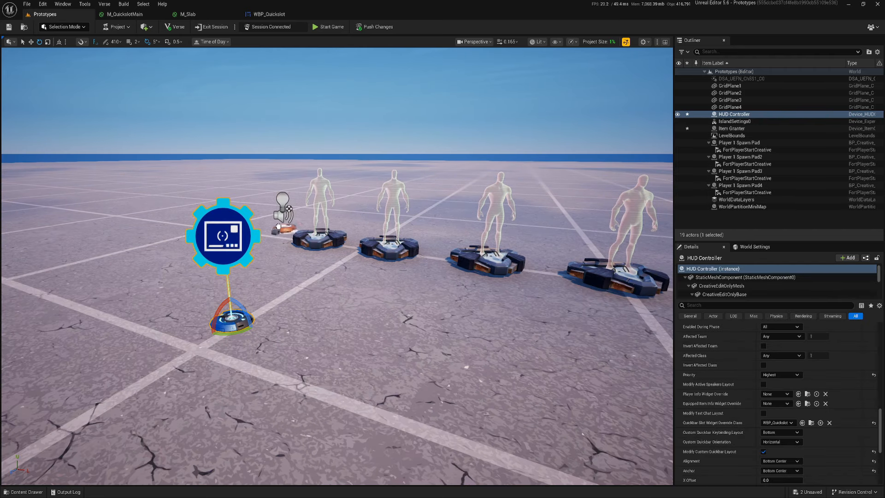
left_click_drag(284, 229, 345, 337)
Step: Set the Item Granter's Cycle Behavior to Wrap and its Receiving Players to All
scroll(730, 398, "up", 8)
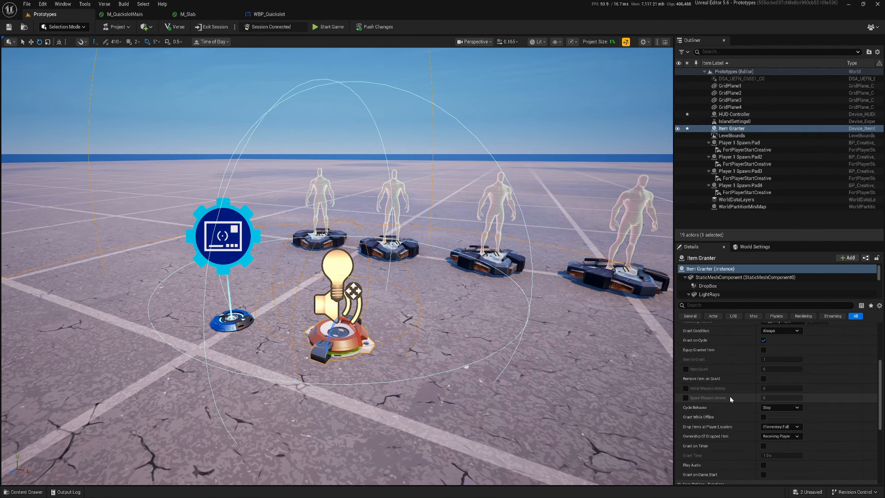
scroll(699, 416, "down", 3)
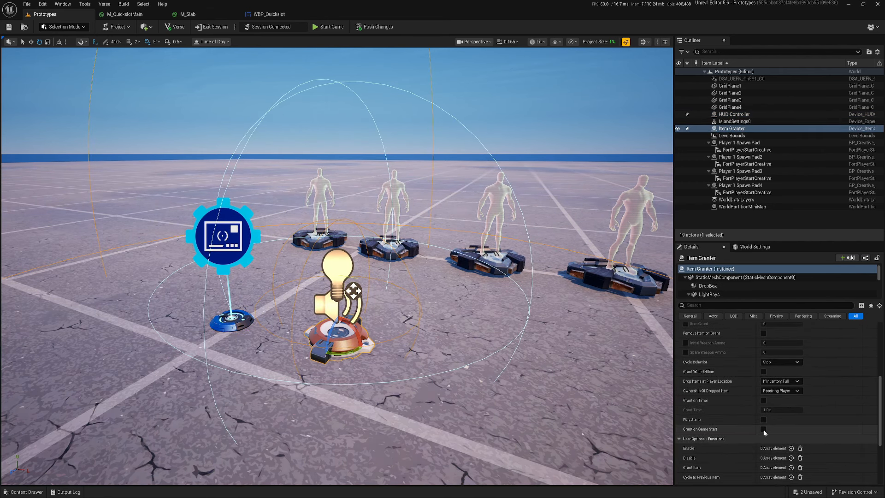
scroll(737, 424, "up", 4)
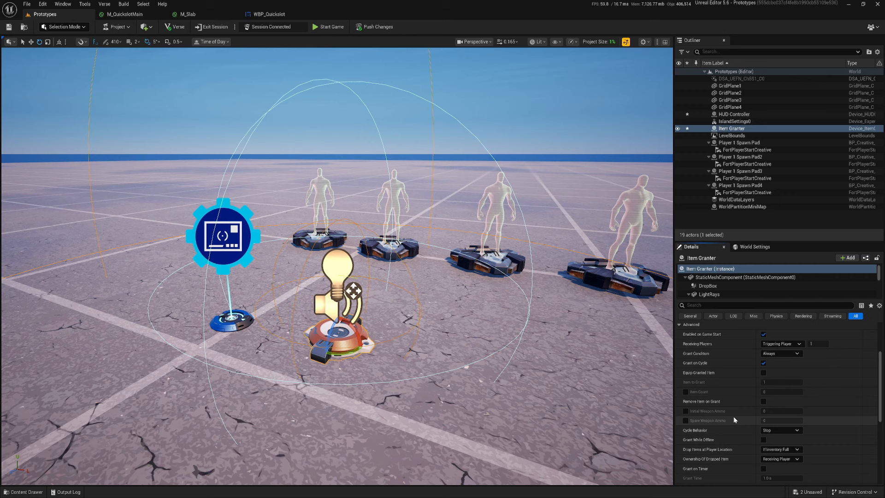
left_click(771, 430)
left_click(769, 444)
scroll(772, 414, "up", 3)
left_click(775, 389)
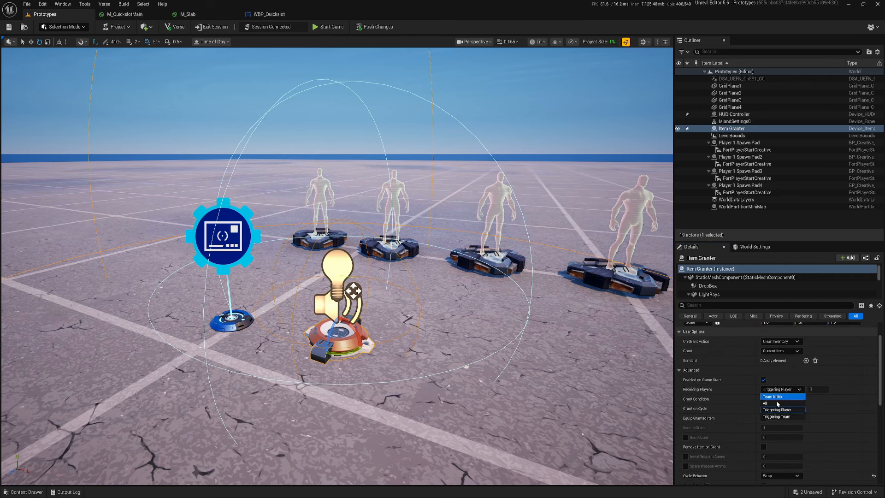
left_click(777, 403)
scroll(777, 398, "up", 2)
left_click(769, 377)
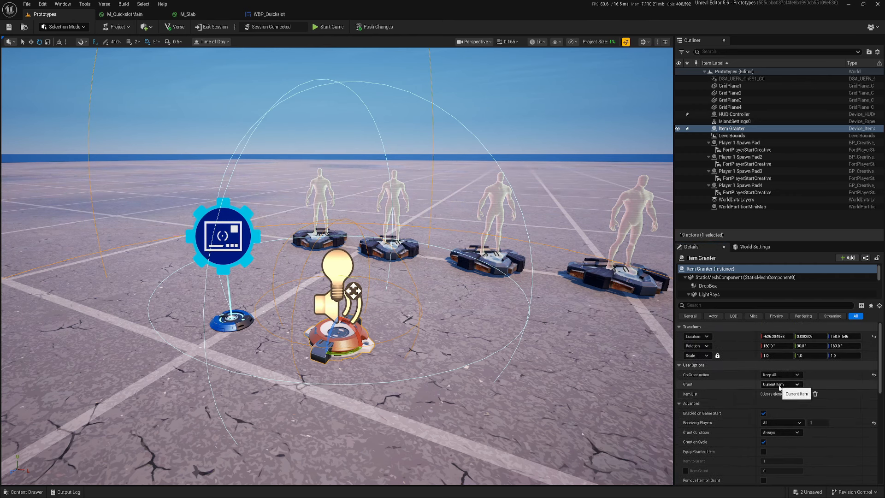
left_click(774, 391)
left_click(874, 375)
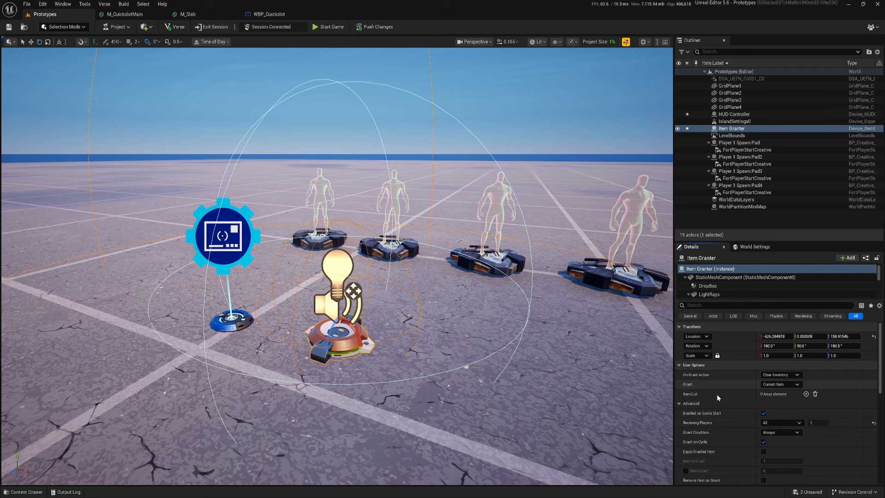
Step: Add five entries to the Item Granter's Item List and expand their definitions
left_click(806, 395)
left_click(806, 394)
left_click(807, 394)
left_click(806, 394)
left_click(806, 395)
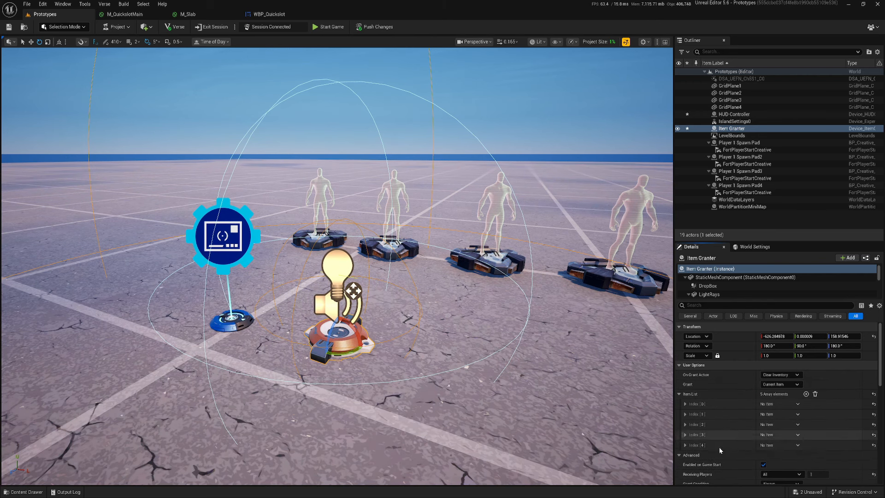
left_click(685, 444)
left_click(685, 435)
left_click(686, 414)
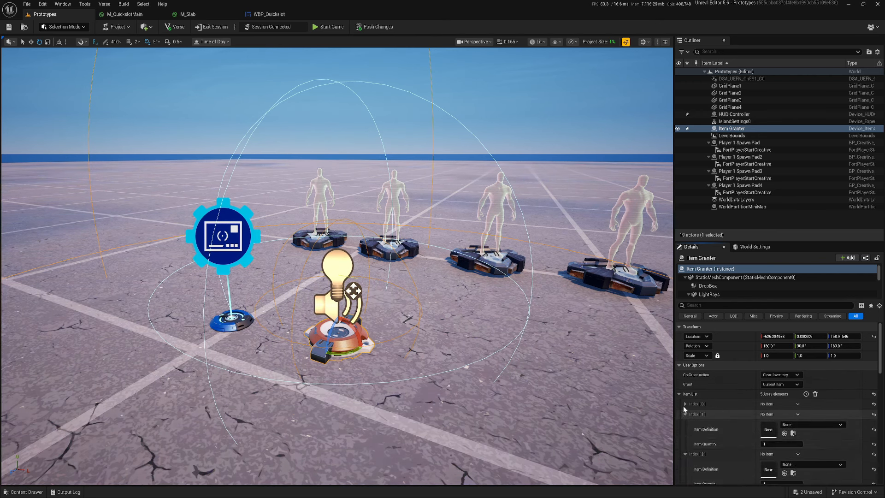
left_click(685, 404)
Step: Assign an Assault Rifle, an Auto Shotgun and a Burst Assault Rifle to Item List indexes 0, 1 and 2
left_click(798, 414)
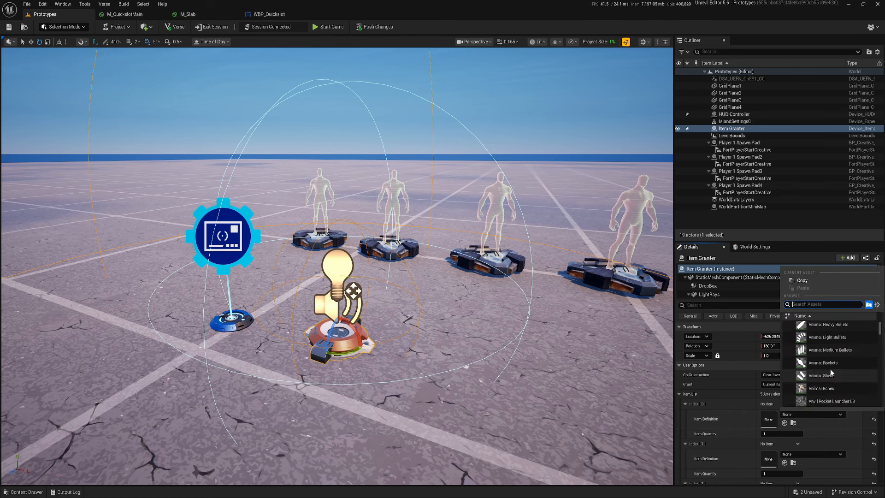
left_click(827, 399)
scroll(733, 428, "down", 2)
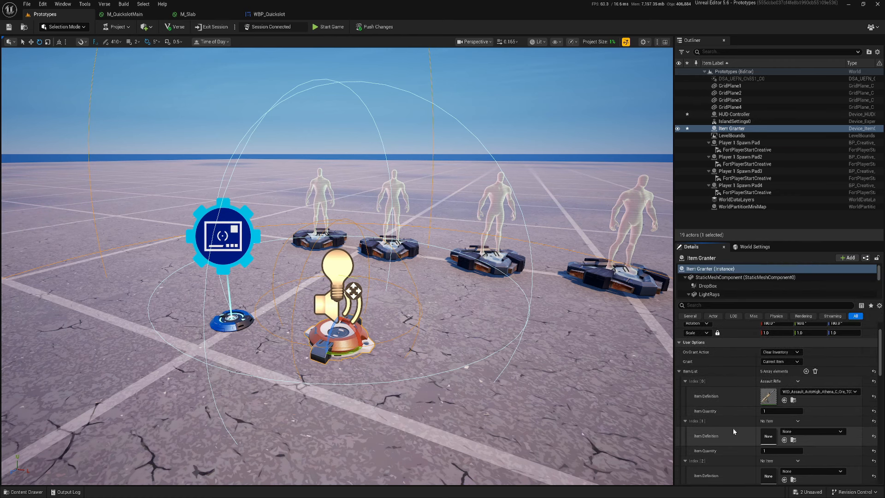
left_click(795, 397)
scroll(821, 363, "down", 5)
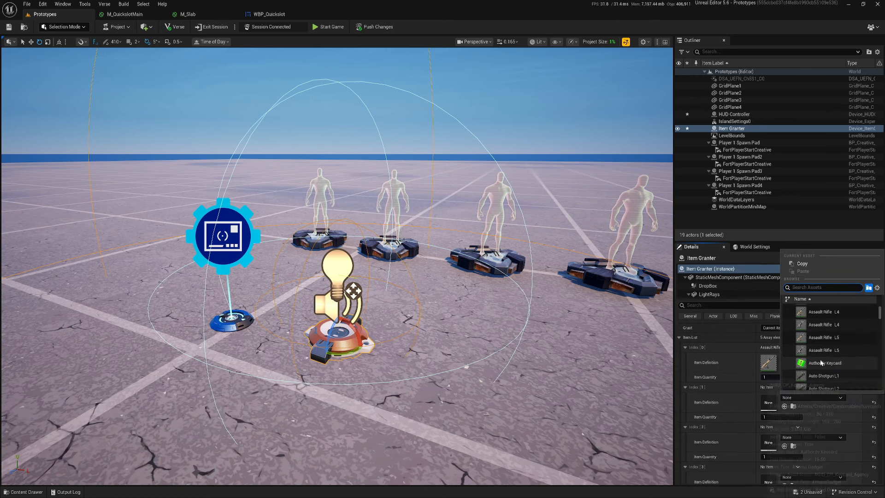
left_click(816, 361)
left_click(791, 403)
scroll(829, 352, "down", 5)
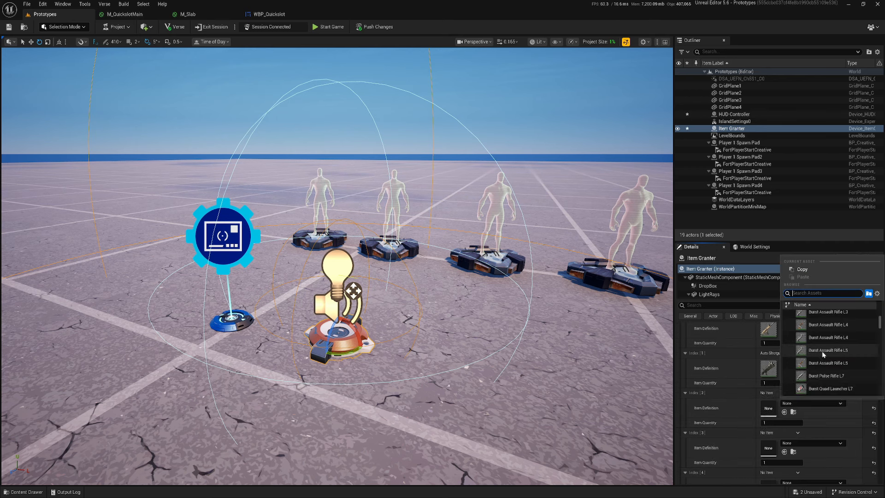
left_click(822, 354)
Step: Assign another weapon to Item List index 3 and an Automatic Sniper Rifle to index 4
scroll(802, 391, "down", 1)
left_click(792, 418)
scroll(822, 372, "down", 3)
scroll(823, 373, "down", 2)
left_click(821, 361)
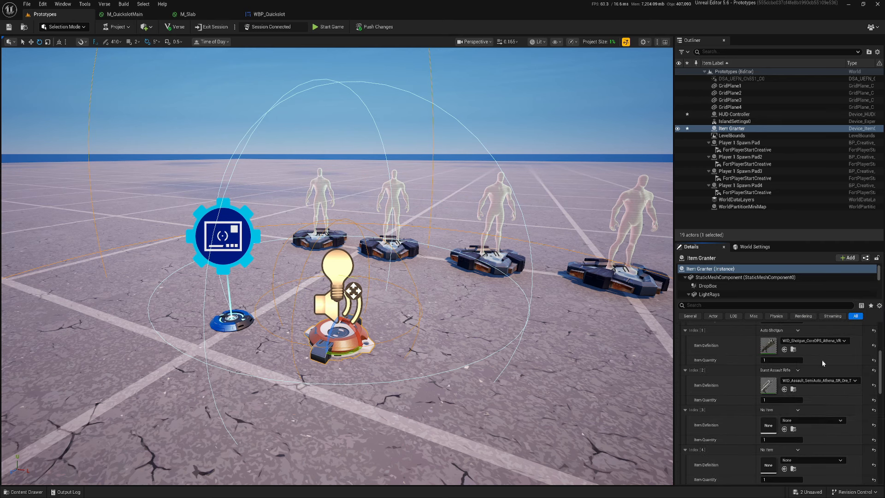
scroll(802, 391, "down", 1)
left_click(791, 414)
scroll(820, 370, "down", 3)
left_click(821, 368)
Step: Enable Initial Weapon Ammo at 150 and Spare Weapon Ammo at 250 on the Item Granter, and save the level
scroll(737, 425, "down", 3)
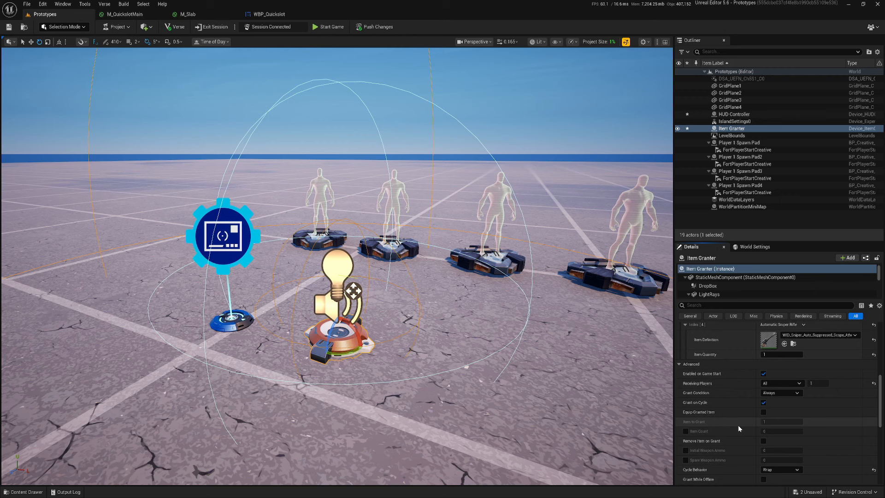
left_click(775, 450)
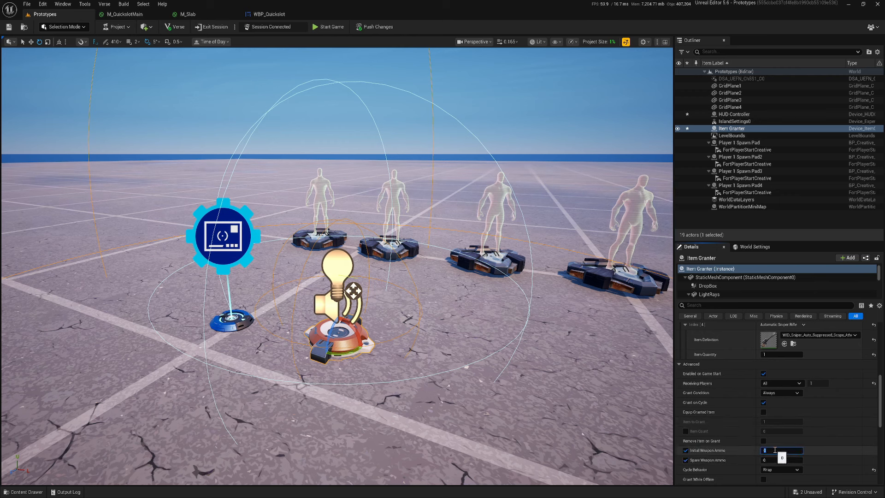
type("150")
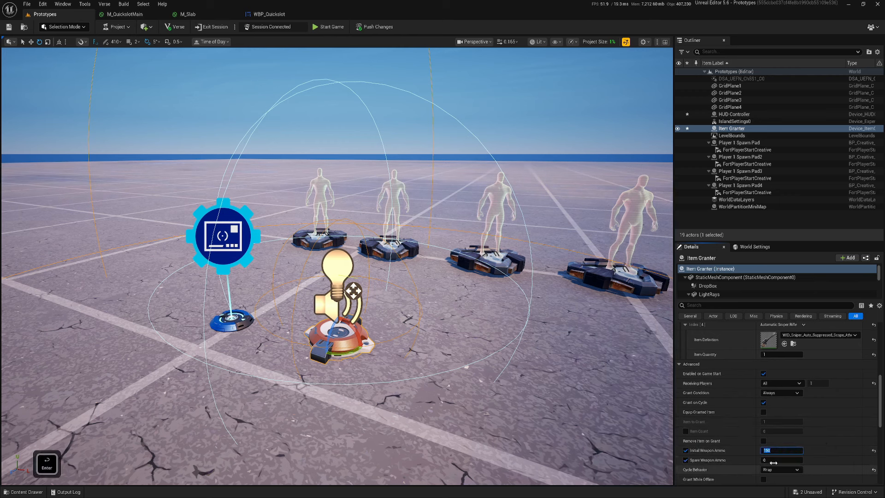
left_click(775, 460)
type("250")
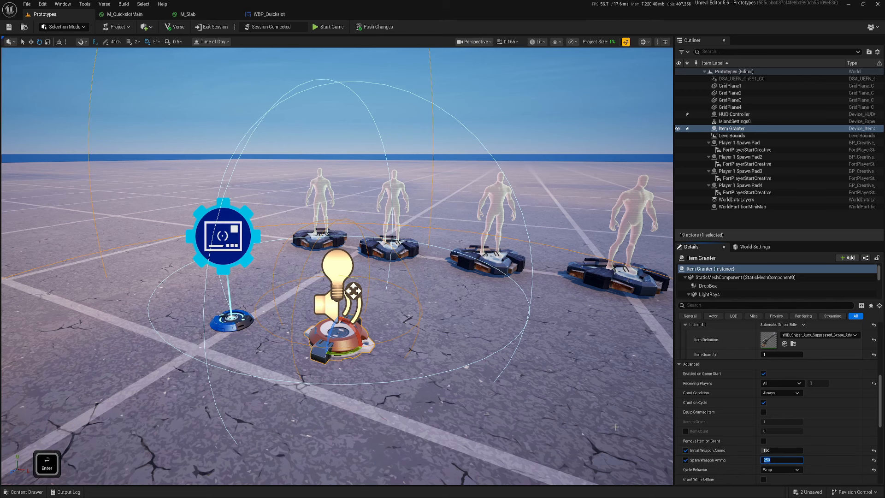
key("ctrl+s")
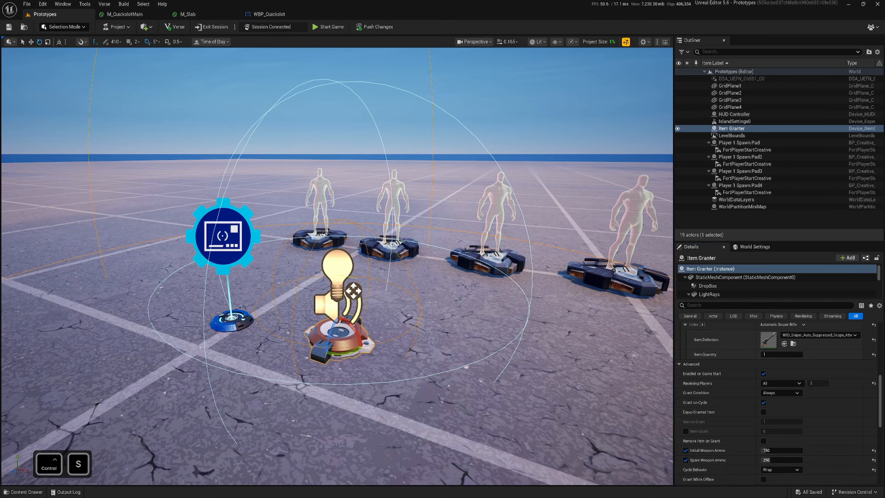
Step: Select the HUD Controller and review its quickbar slot widget override and custom quickbar layout settings
key("s")
key("d")
key("w")
key("a")
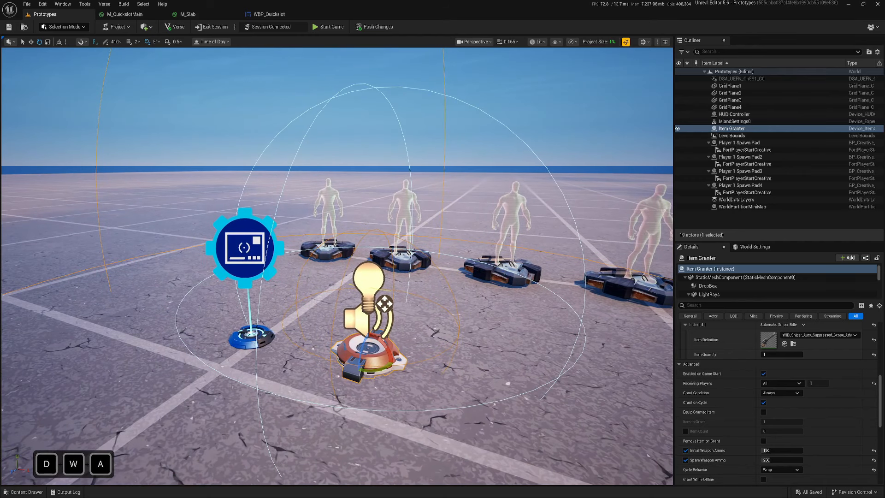
left_click(217, 238)
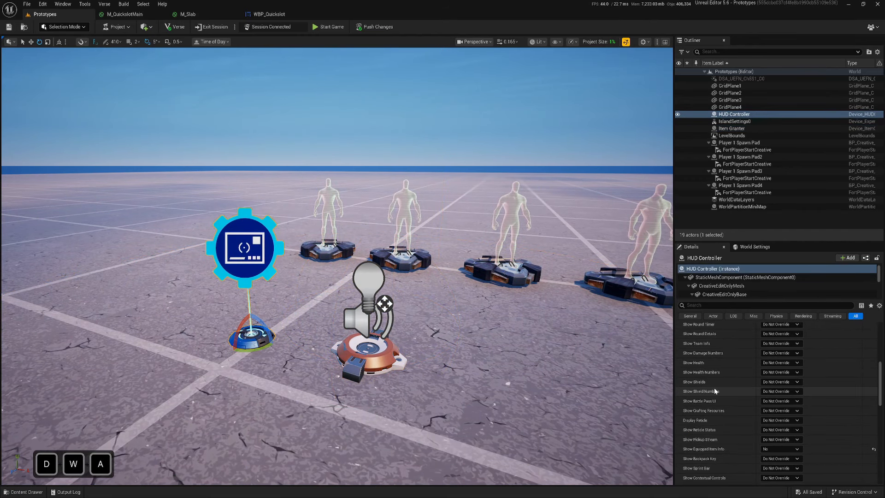
scroll(715, 391, "down", 10)
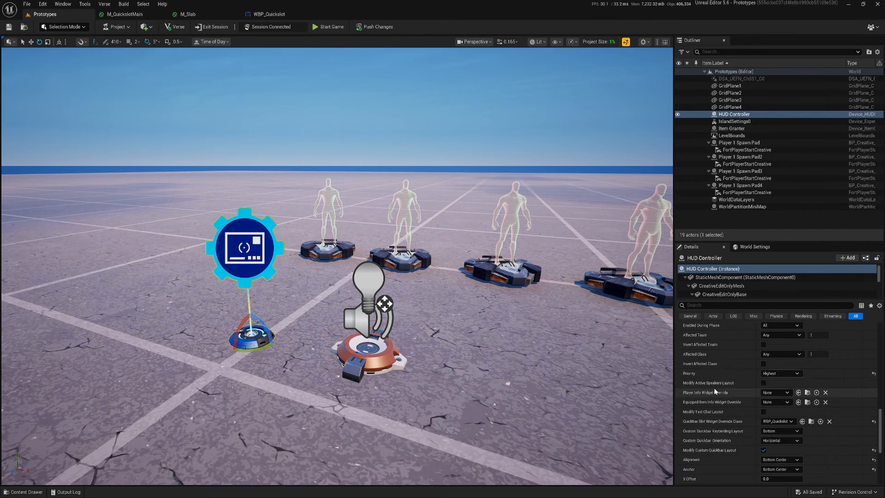
scroll(714, 391, "down", 2)
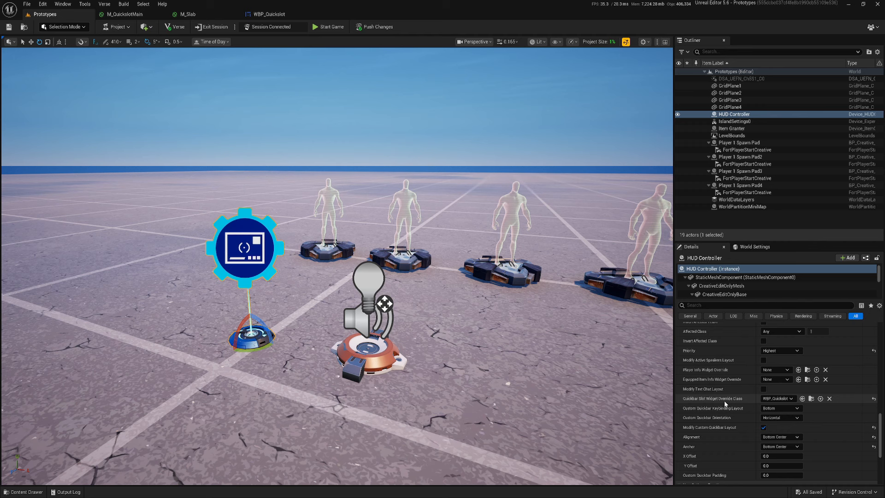
Step: Set the HUD Controller's Show HUD option to No, save the level and push the changes to the session
scroll(724, 400, "up", 15)
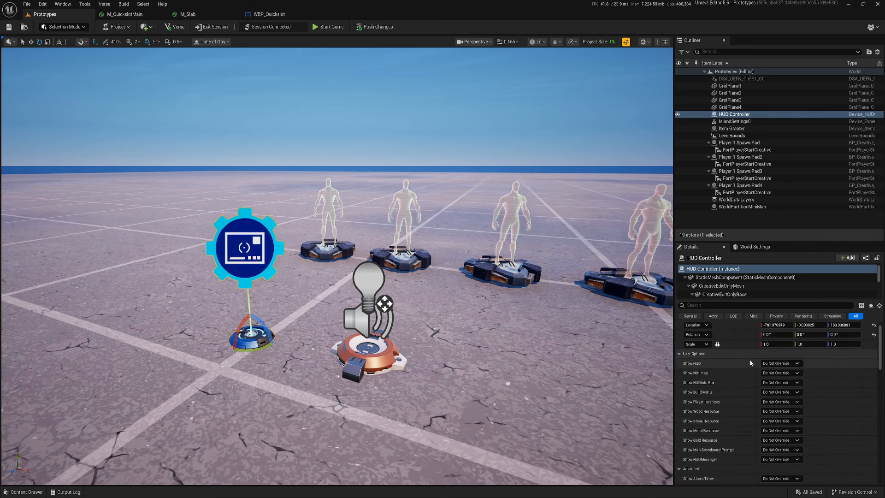
scroll(760, 411, "down", 3)
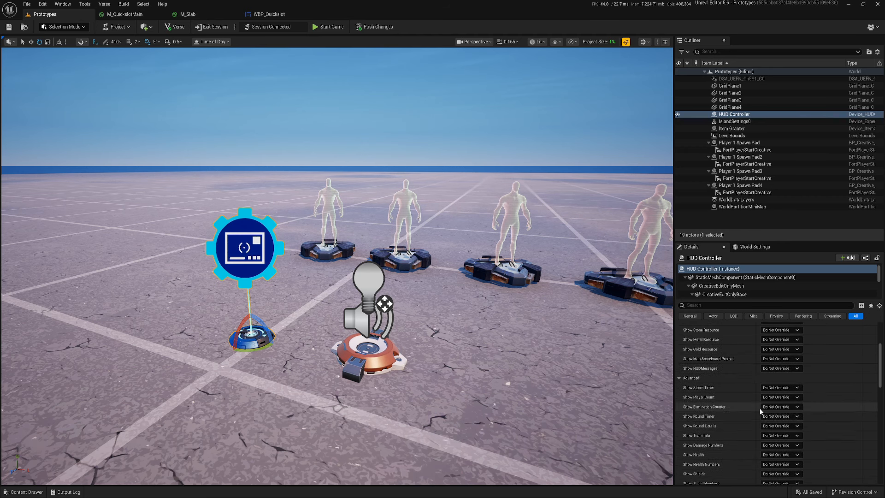
scroll(734, 423, "up", 3)
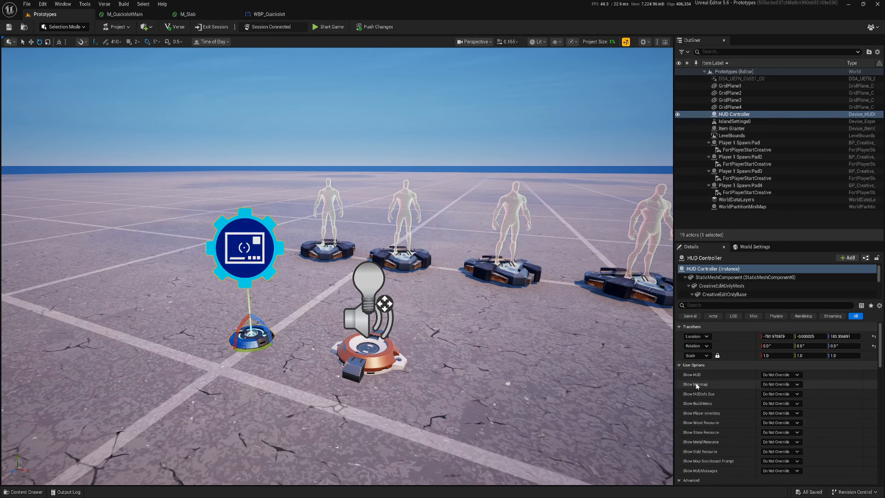
left_click(766, 394)
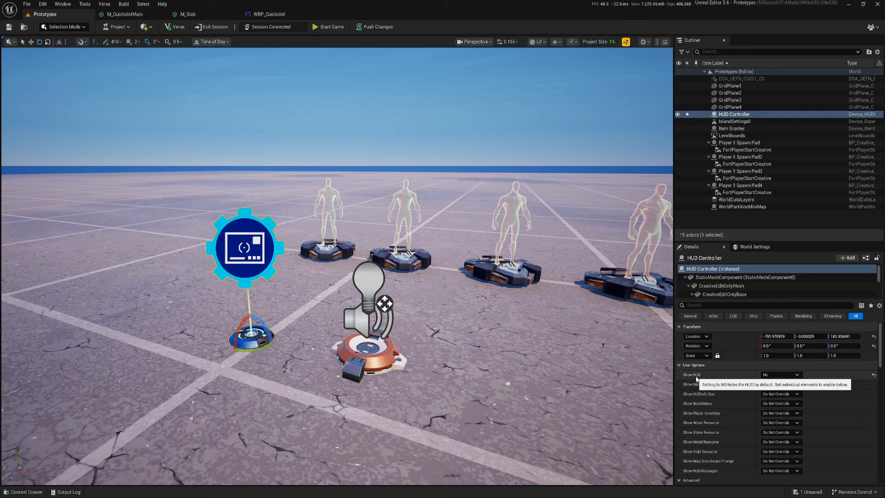
key("ctrl+s")
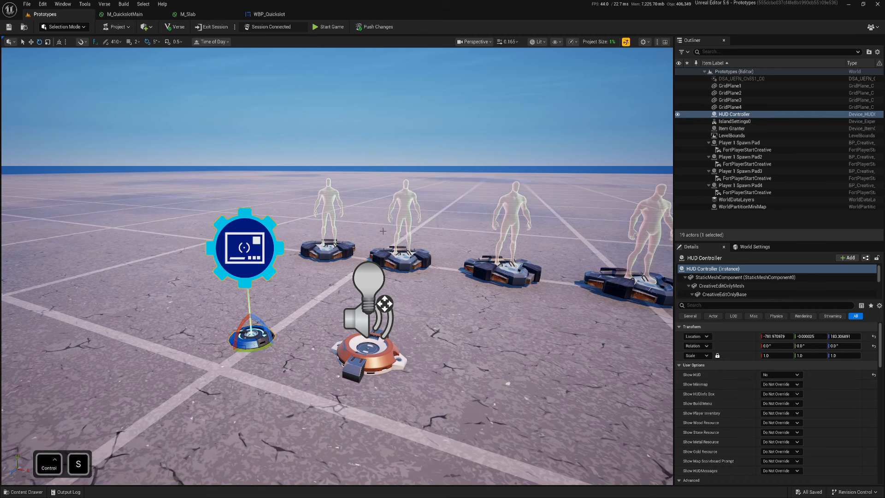
left_click(373, 28)
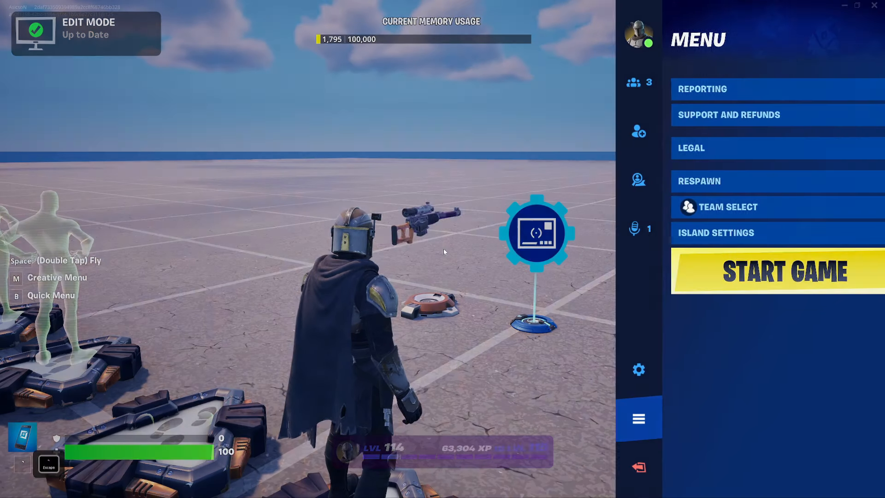
Step: Return to the level editor and set the Item Granter's Grant option to give all items in its list
key("Escape")
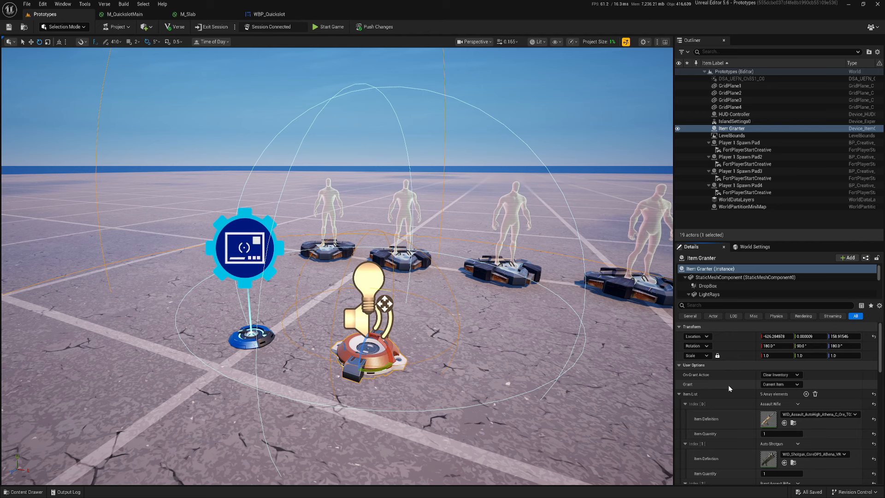
left_click(778, 384)
left_click(773, 401)
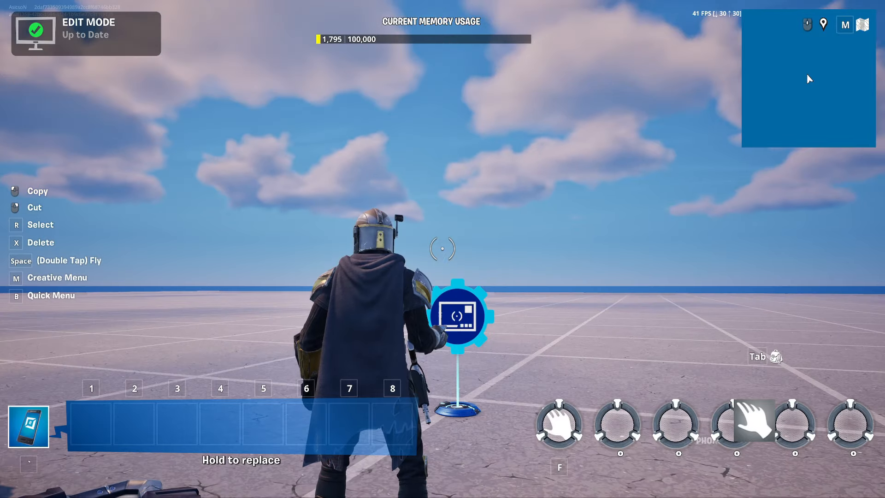
Step: Start the game in the Fortnite client and test the custom quickbar by switching to slots 1, 2 and F
key("Escape")
left_click(767, 271)
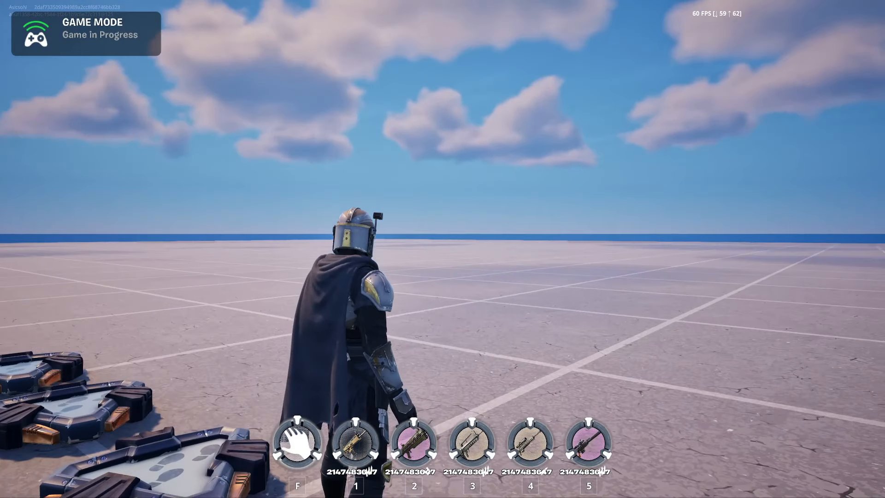
key("1")
key("2")
key("f")
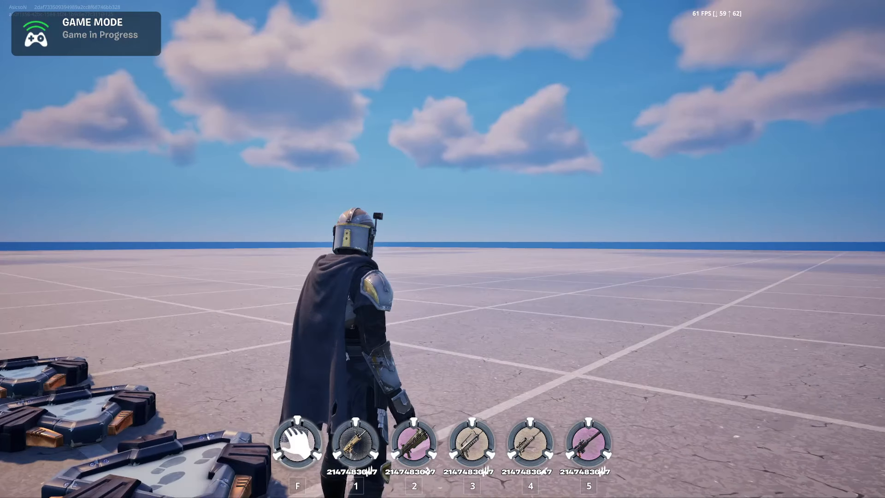
Step: Test the custom quickbar in game by switching repeatedly between slots 1 to 5 while moving the character near the spawn pads
key("1")
key("2")
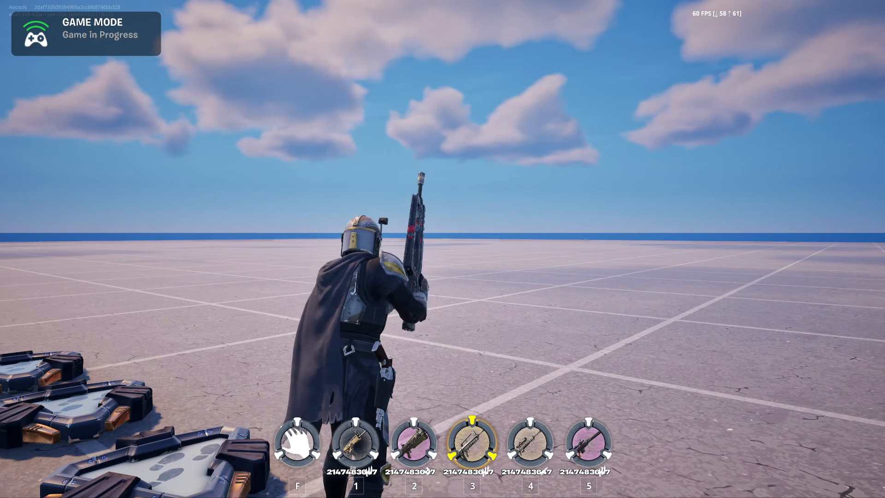
key("4")
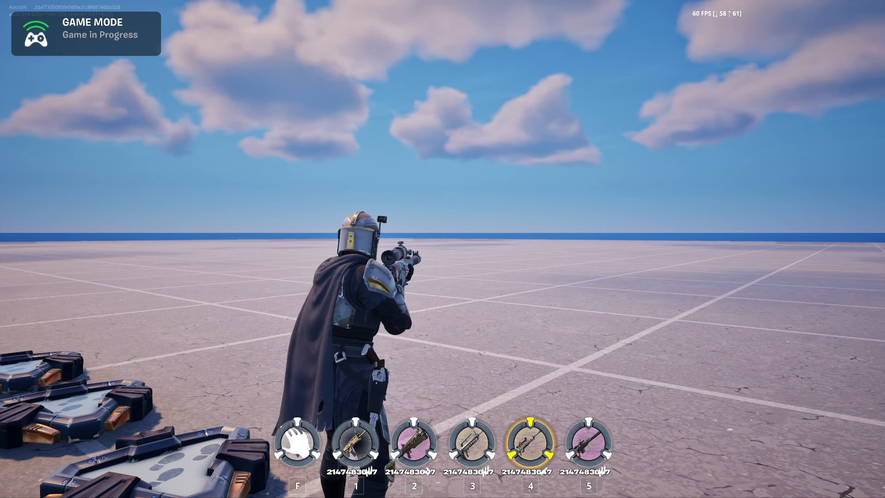
key("s")
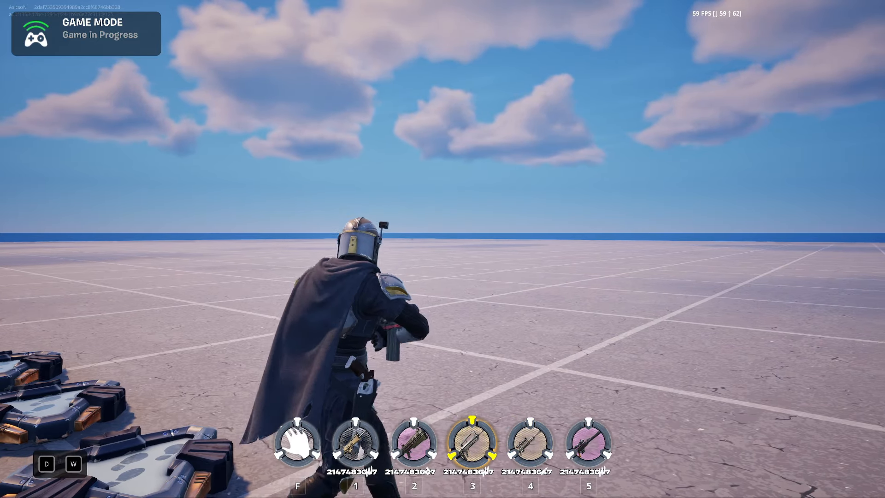
key("2")
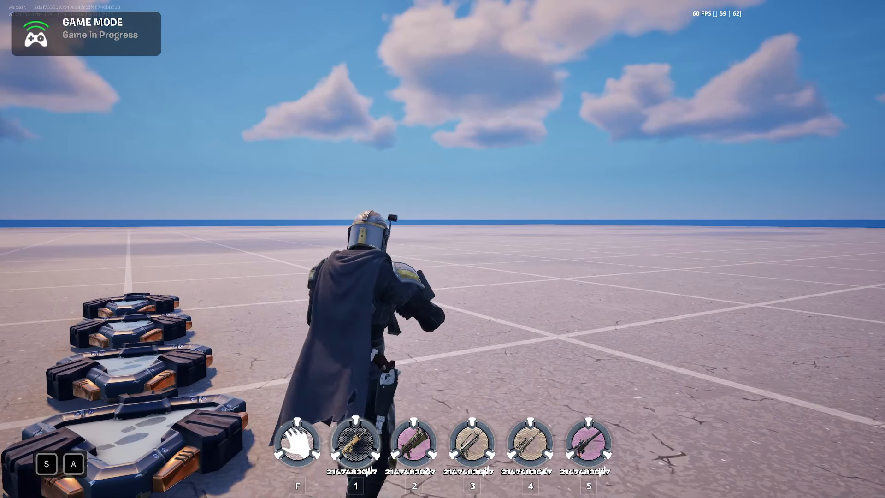
key("2")
key("d")
key("w")
key("3")
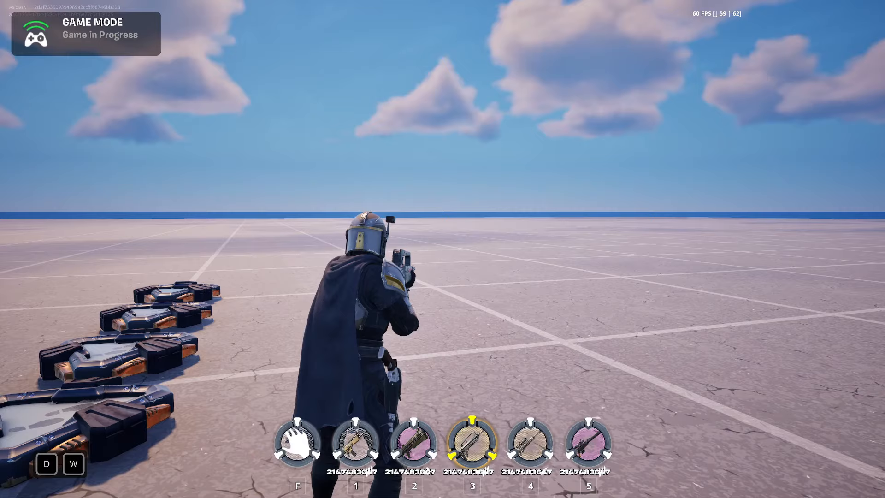
key("4")
key("5")
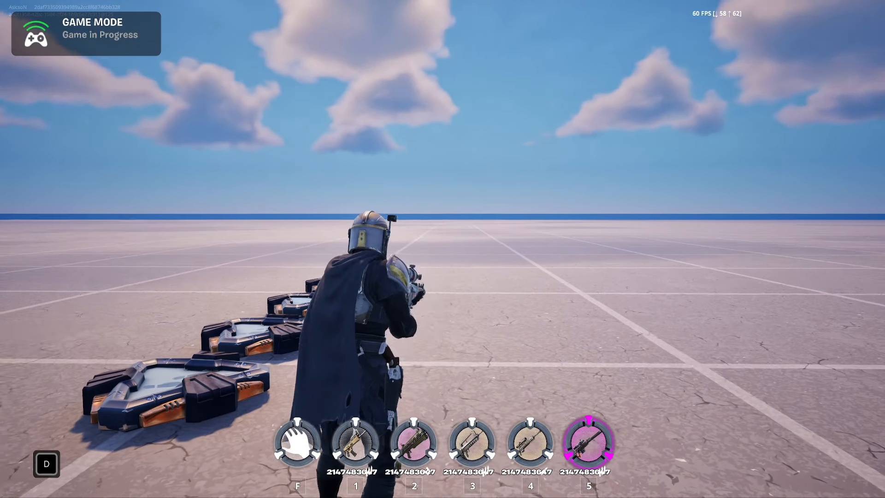
key("a")
key("4")
key("3")
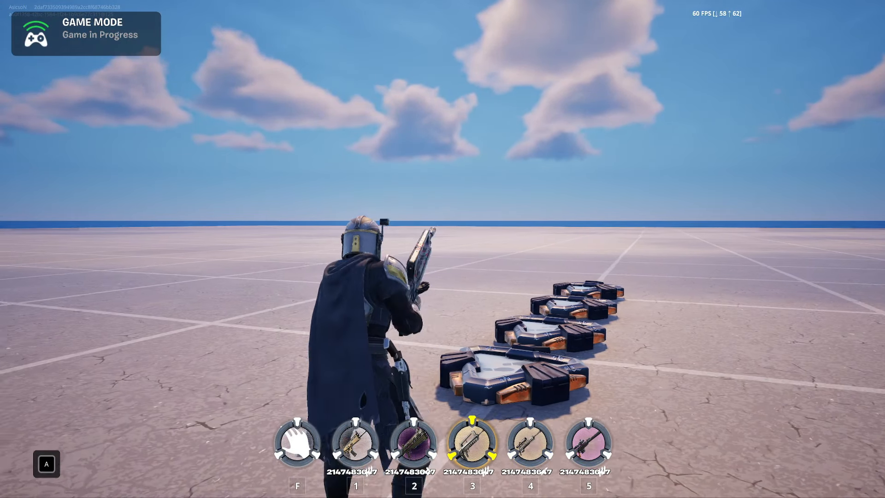
key("w")
key("2")
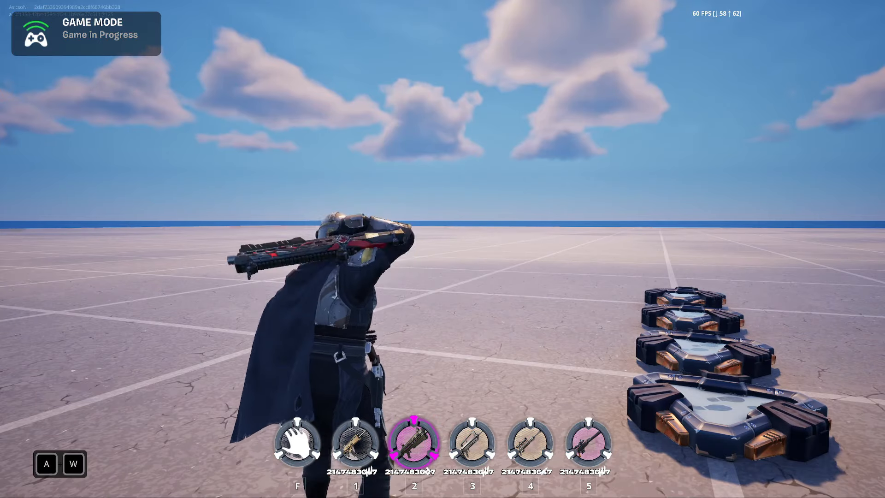
key("4")
key("w")
key("5")
key("d")
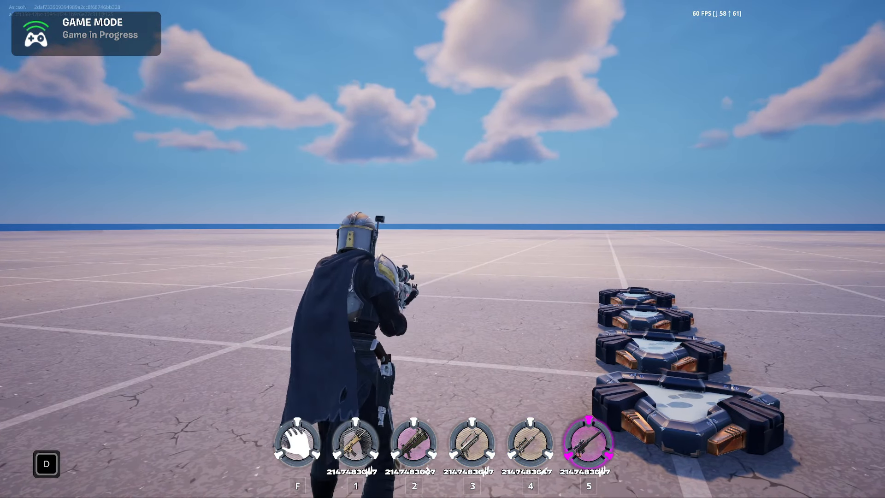
key("4")
key("a")
key("3")
key("s")
key("d")
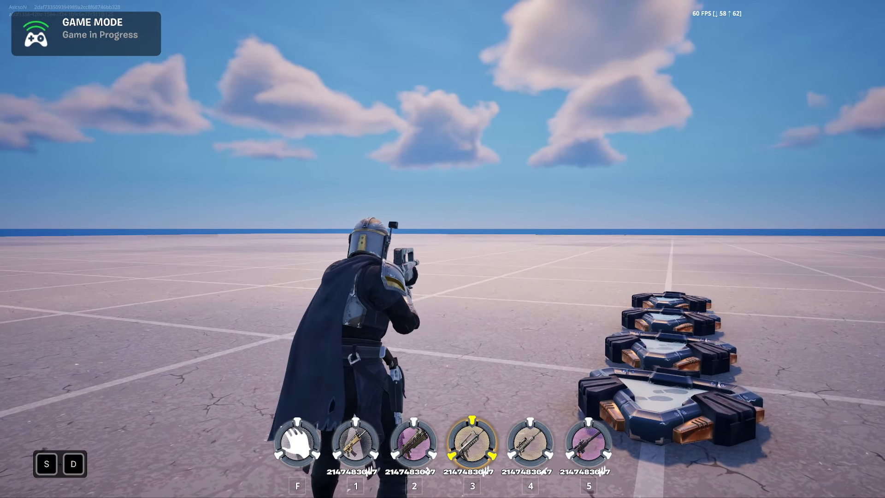
key("2")
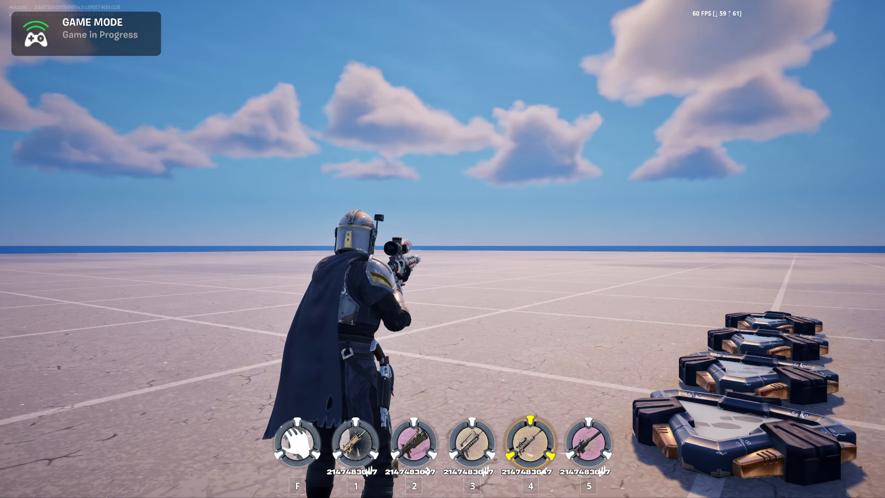
key("a")
key("3")
key("w")
key("2")
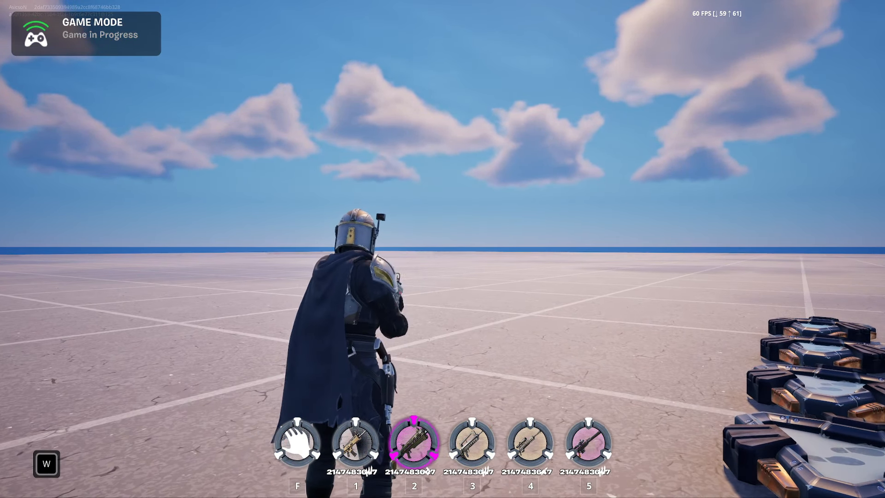
key("d")
key("4")
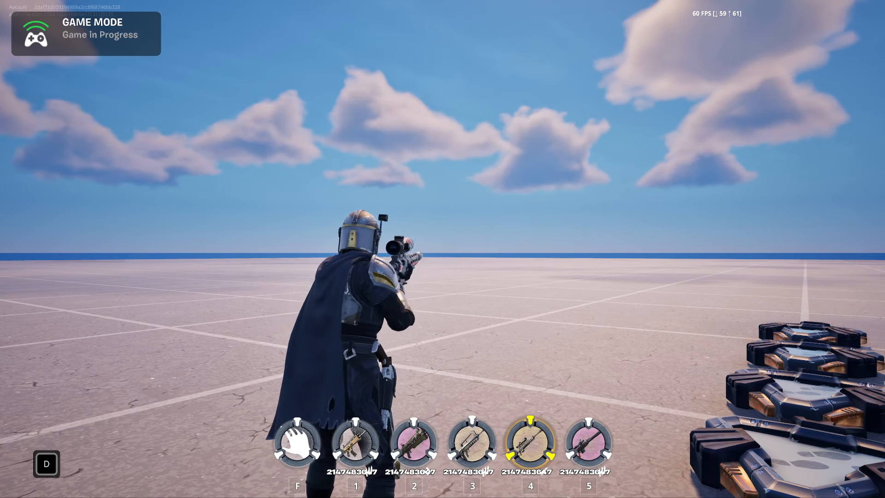
key("2")
key("3")
key("4")
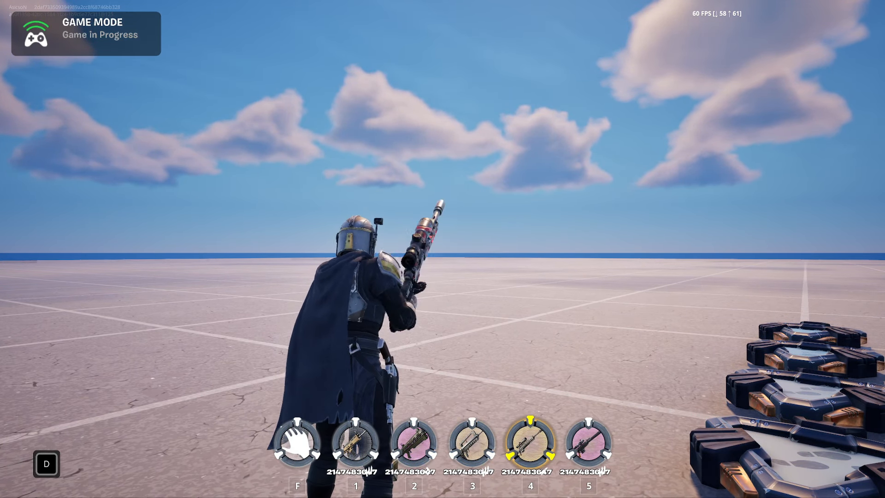
Step: Stand still and alternate between slots 2, 3 and 4 to check the active slot highlight and the ammo text
key("3")
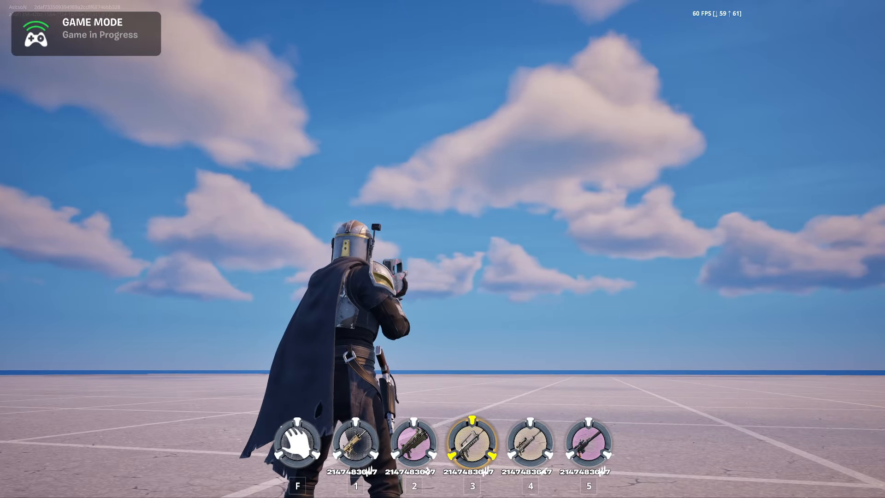
key("4")
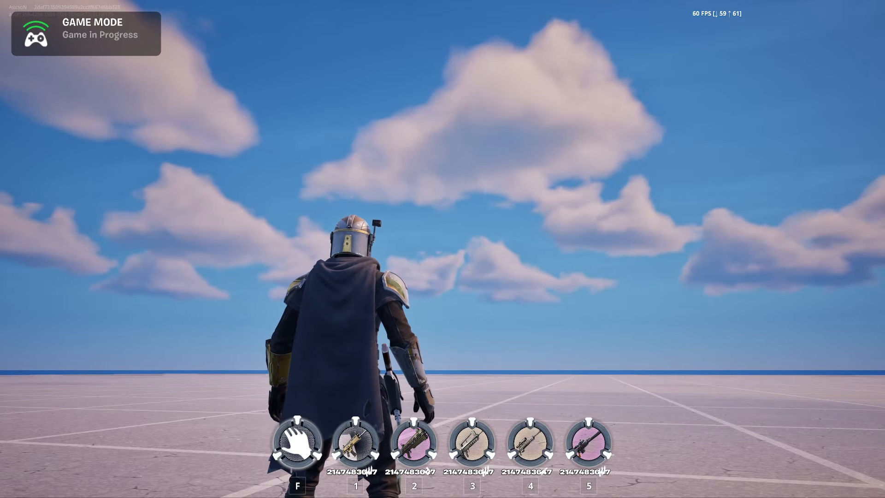
key("3")
key("4")
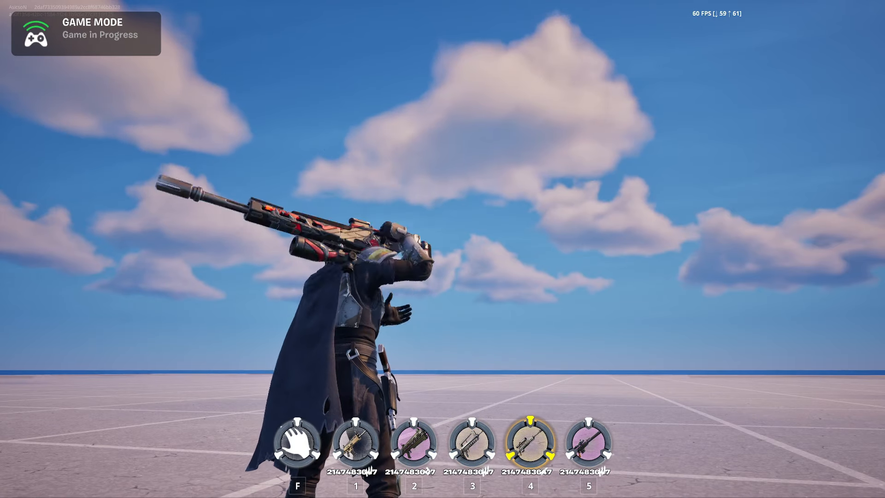
key("3")
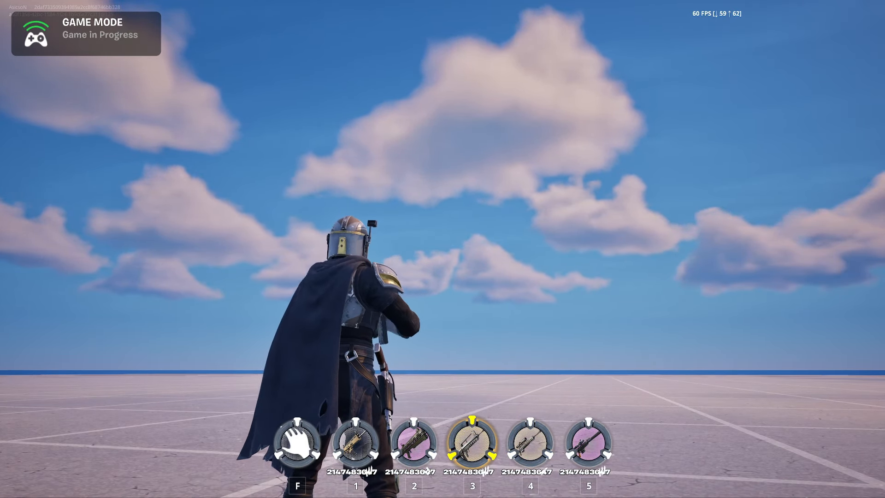
key("2")
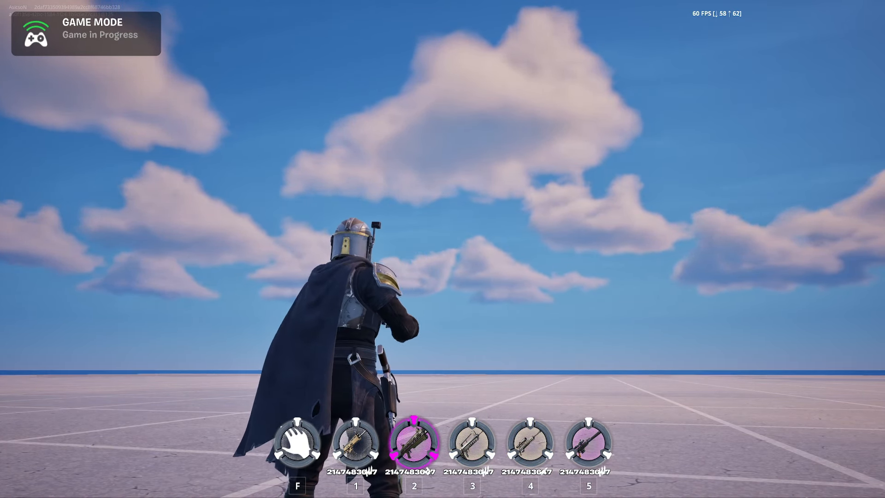
key("3")
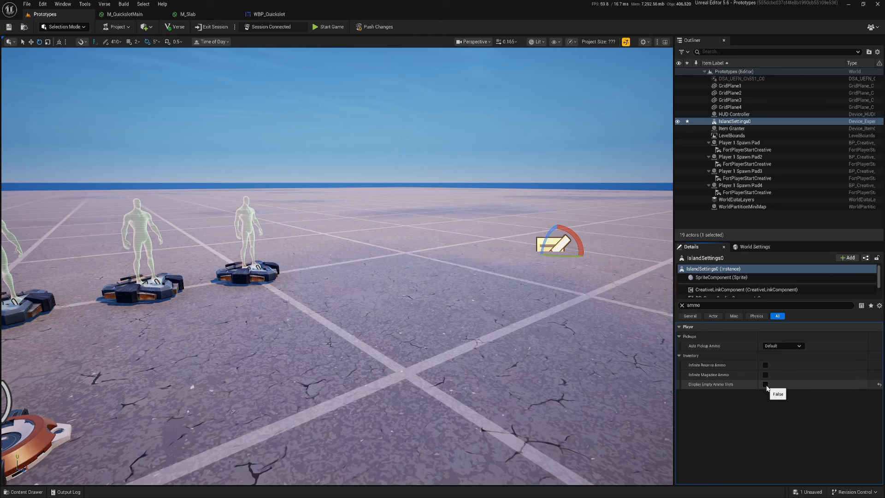
Step: Save the level with the edited Island Settings, push the changes to the session and start the game in the Fortnite client
key("ctrl+s")
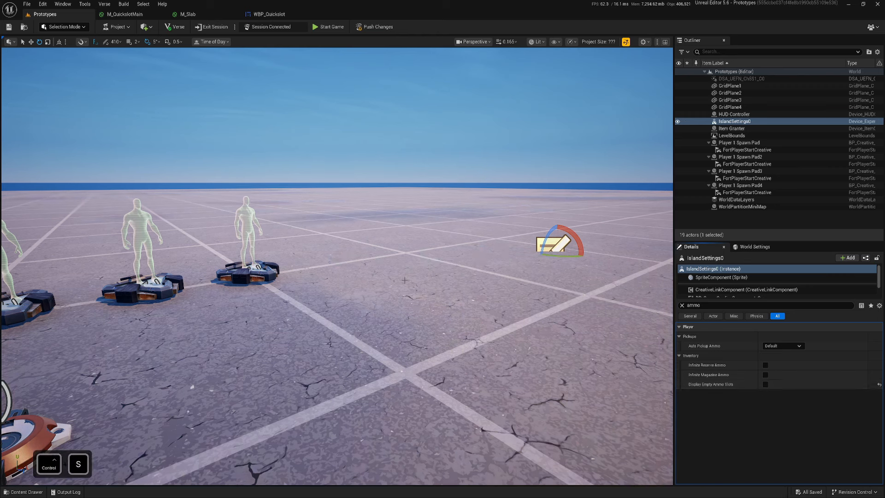
left_click(370, 28)
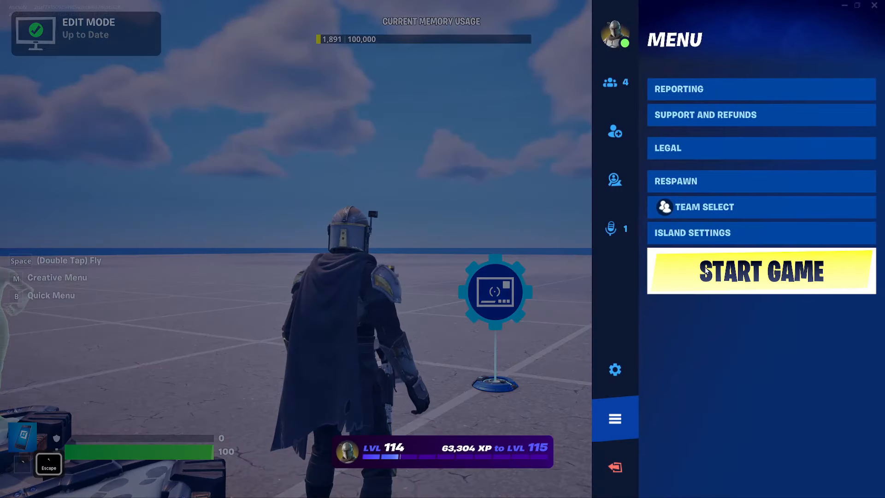
left_click(765, 270)
Step: Walk the character around to check the HUD and the weapons' ammo in the quickbar, and end the game
key("w")
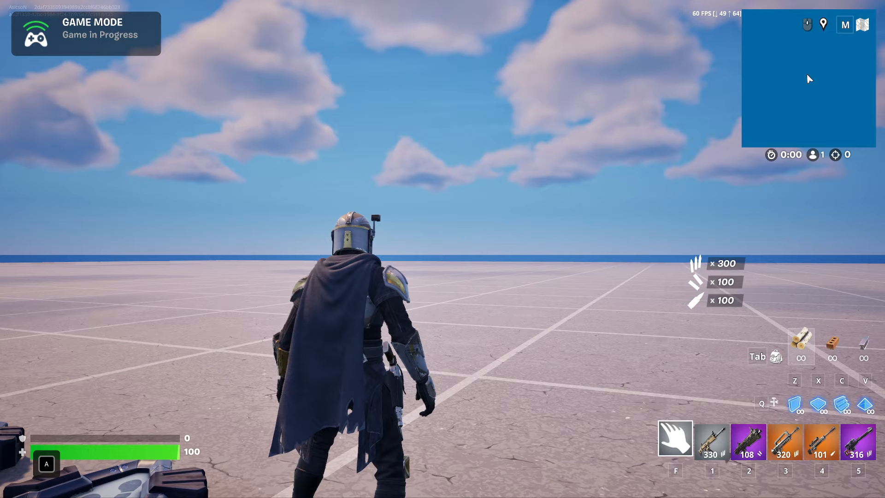
key("a")
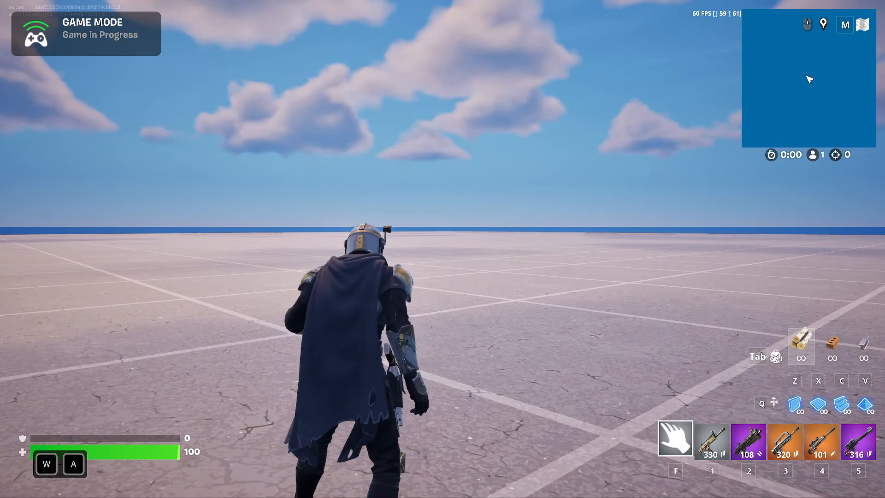
key("s")
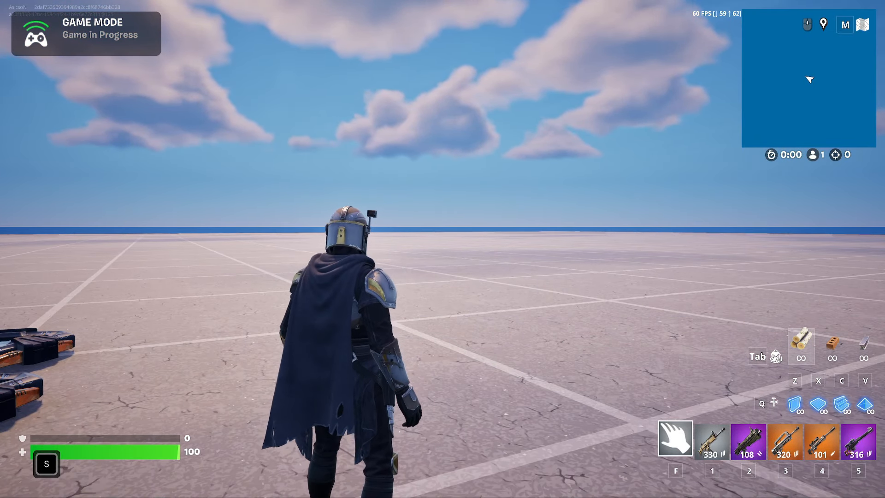
key("a")
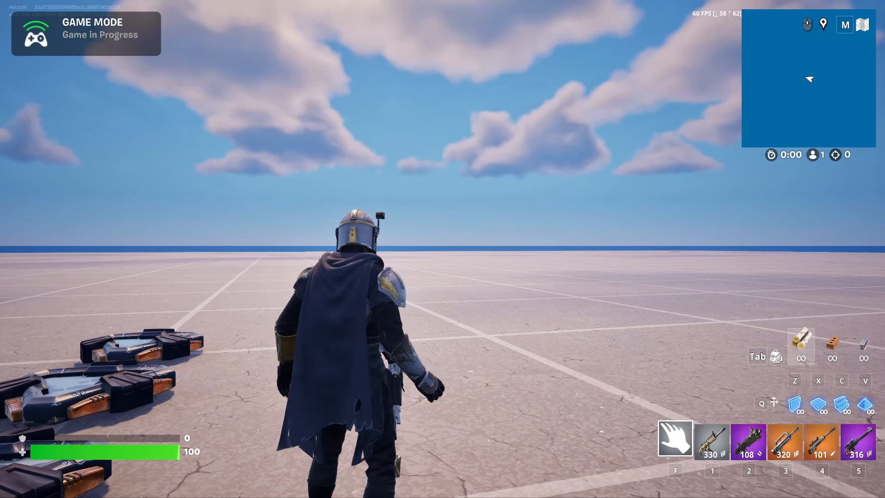
key("d")
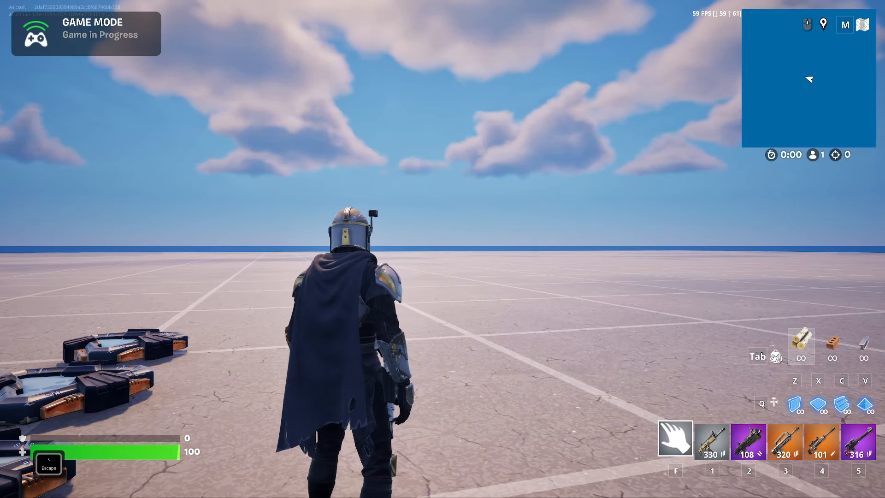
key("Escape")
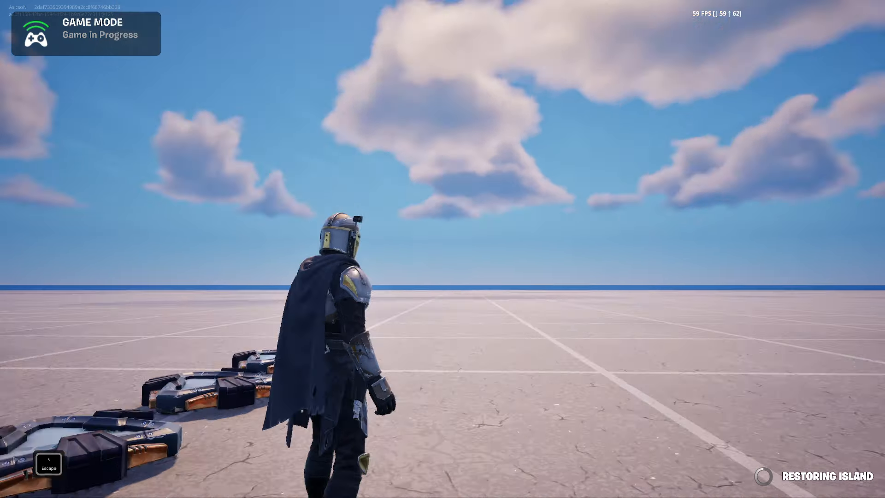
key("super")
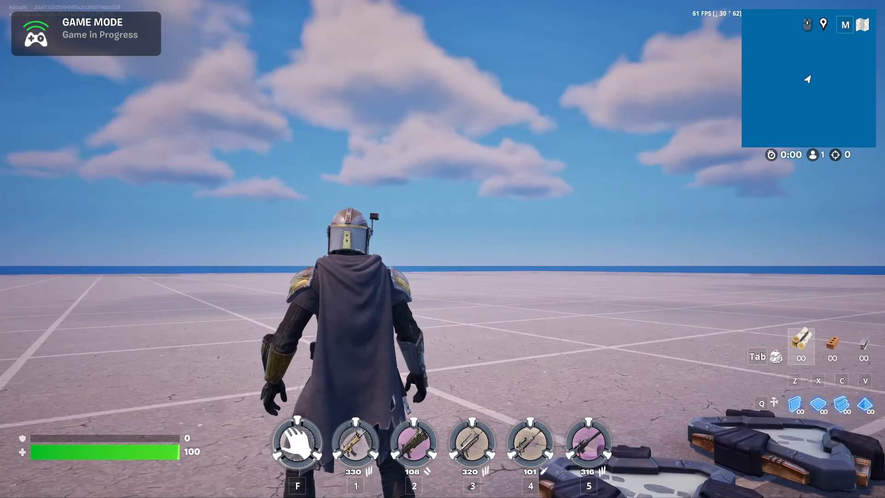
Step: Test the custom quickbar with limited ammo by moving the character and switching between slots 4 and 5
key("a")
key("w")
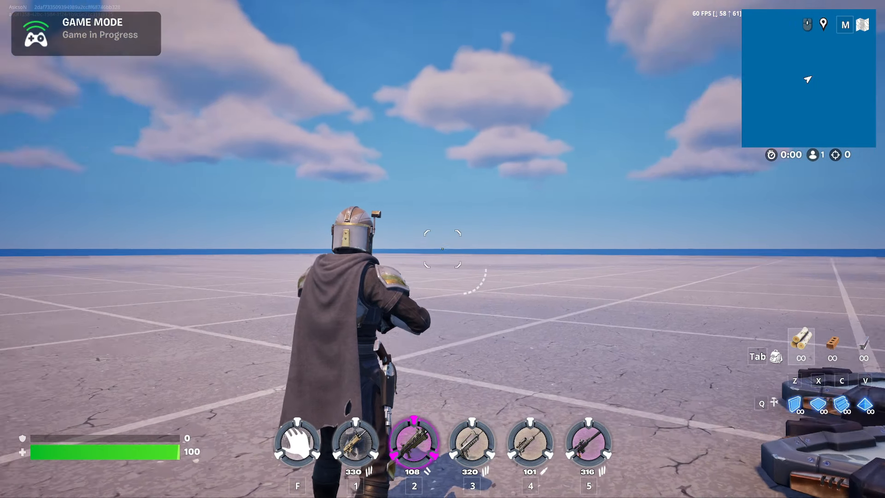
key("4")
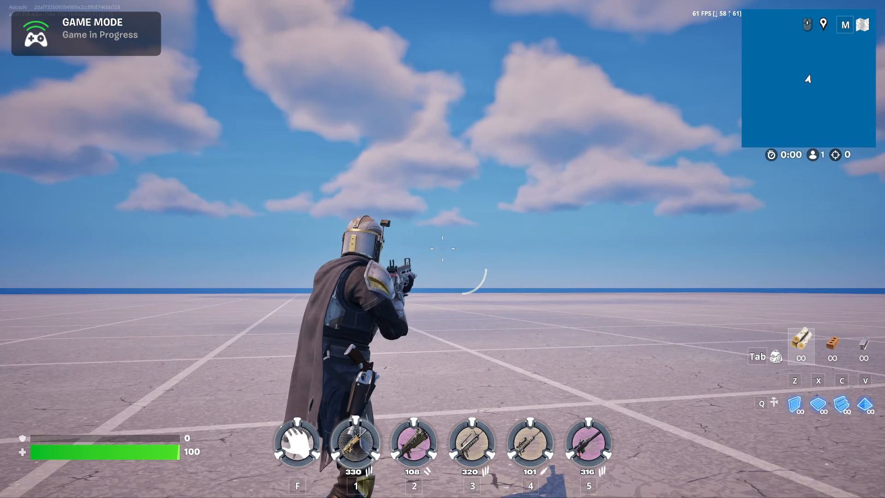
key("4")
key("5")
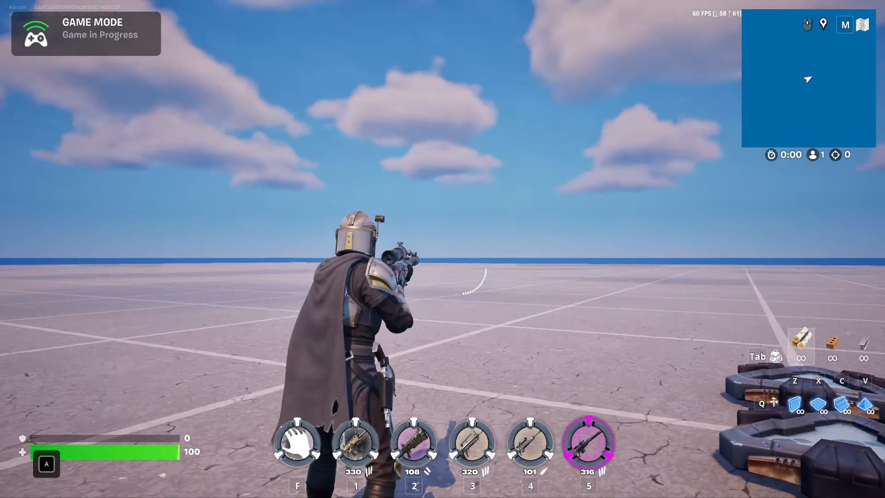
key("4")
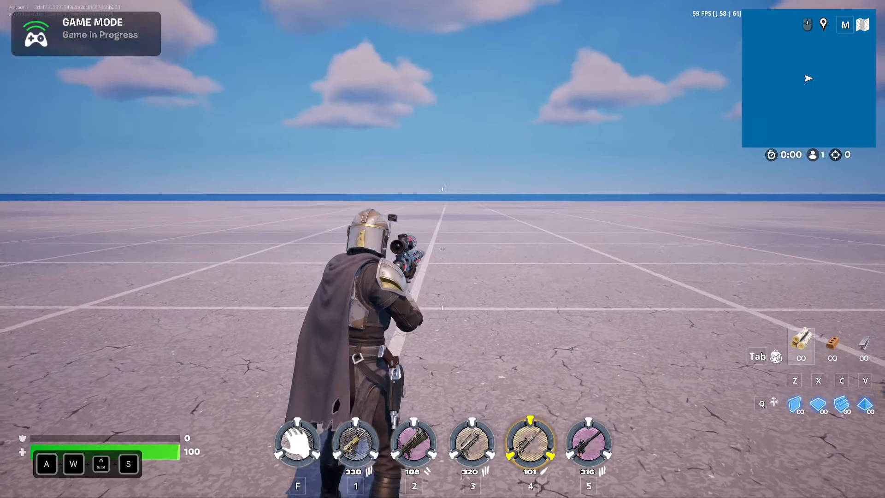
Step: Drop the Burst Assault Rifle from slot 3 through the inventory and return to the game to check the emptied slot
key("Tab")
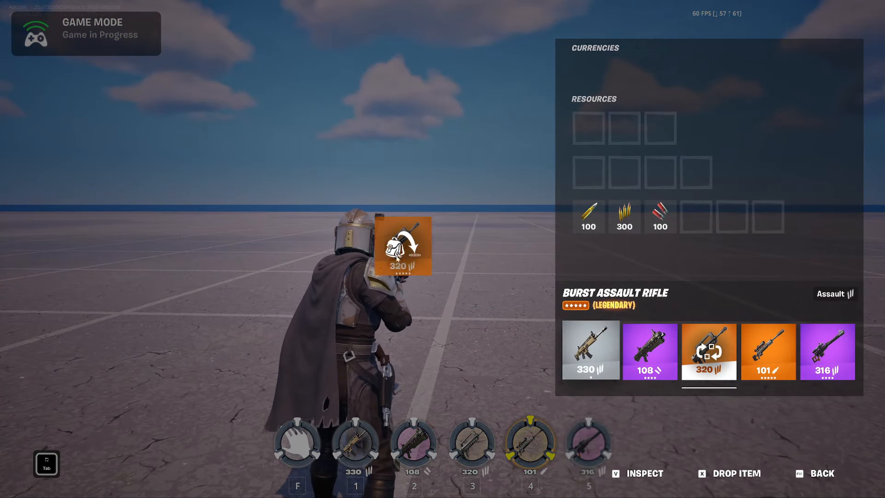
key("Tab")
key("d")
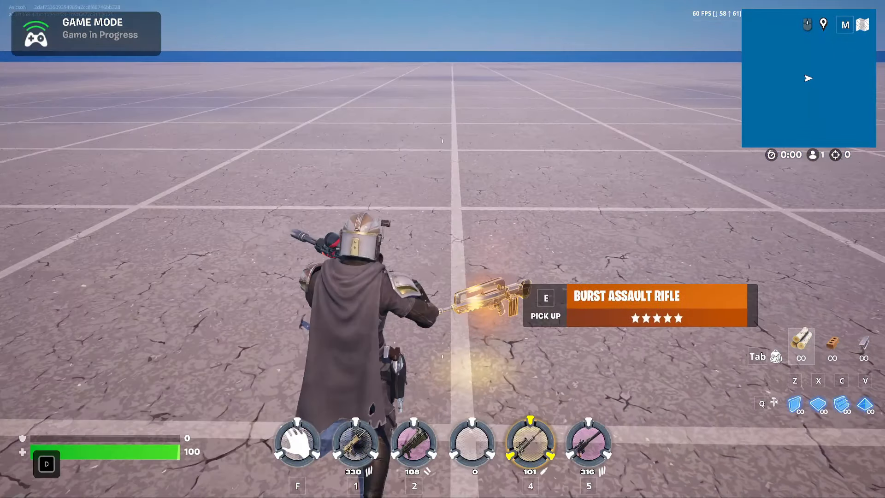
Step: Walk the character to the dropped Burst Assault Rifle and pick it up to refill slot 3 of the quickbar
key("w")
key("a")
key("d")
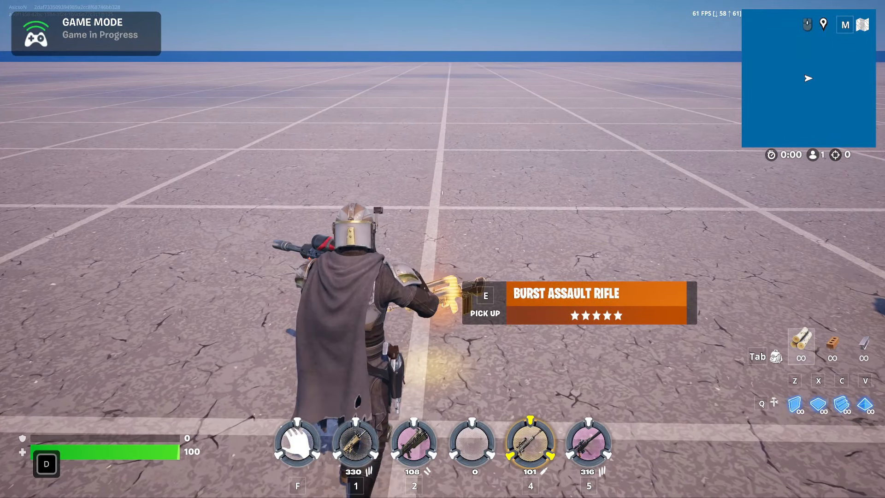
key("a")
key("s")
key("w")
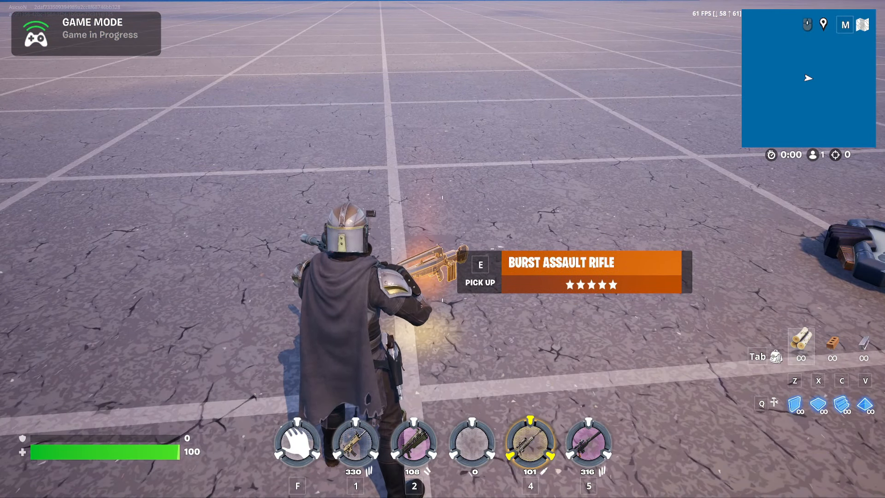
key("e")
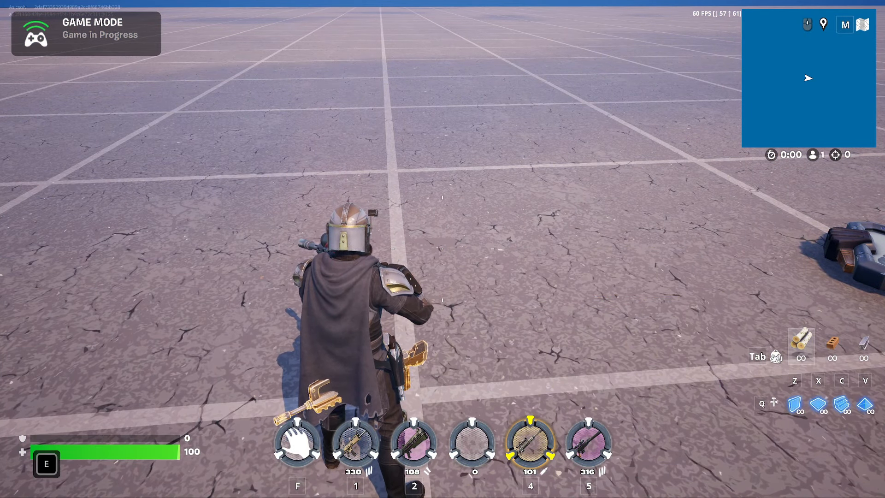
key("w")
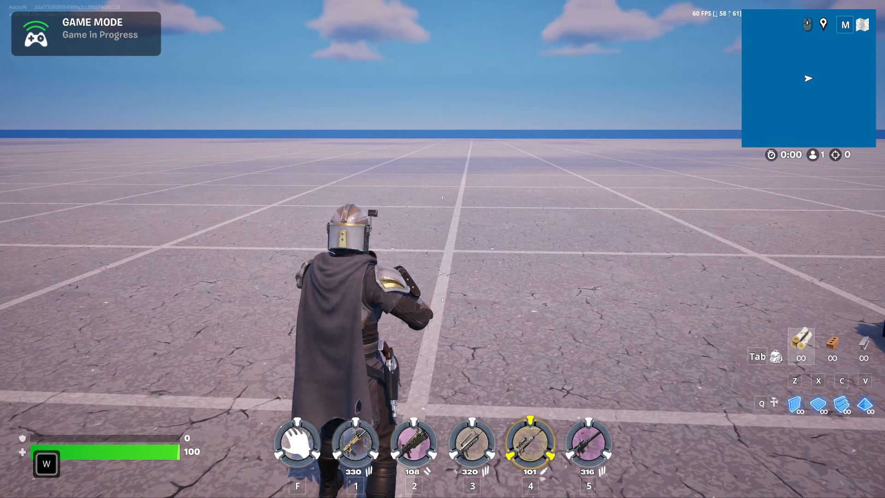
Step: Check the refilled quickbar by switching among slots 1 to 5, ending on slot 2, and walking the character around
key("d")
key("d")
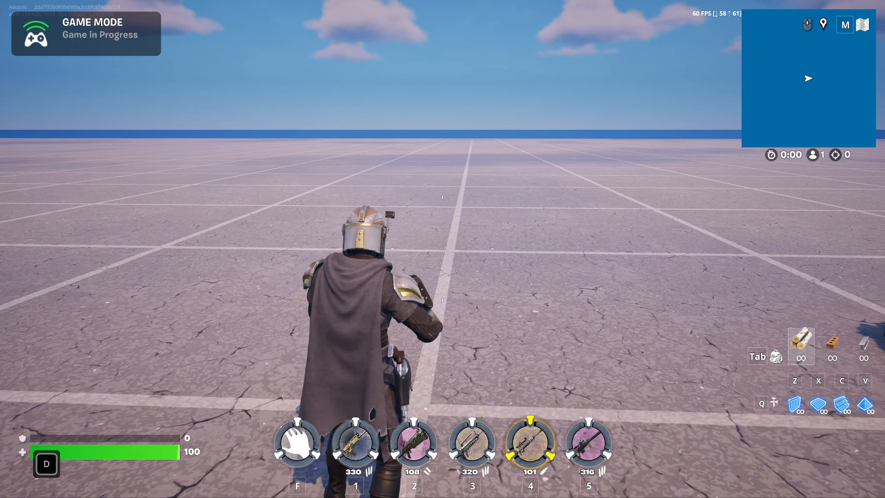
key("a")
key("5")
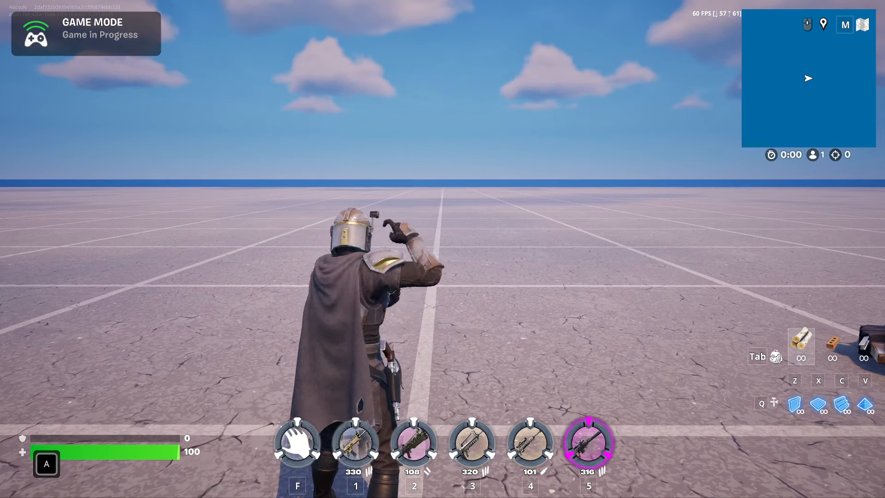
key("4")
key("2")
key("1")
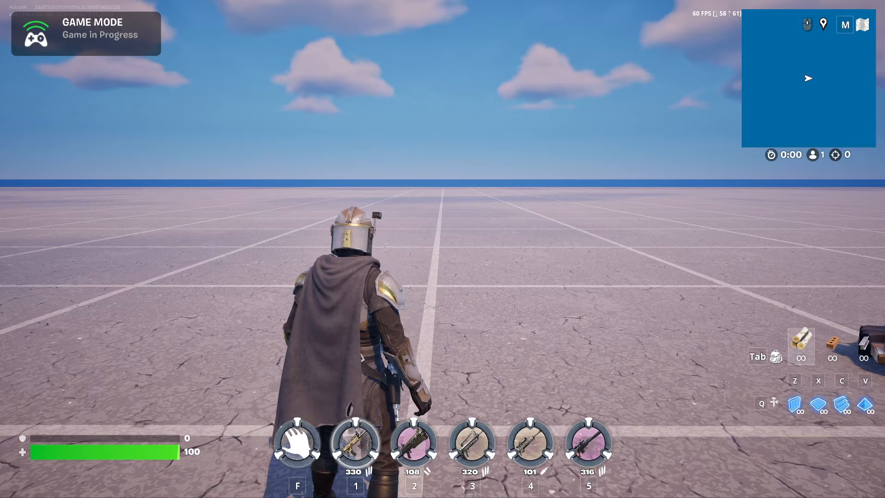
key("3")
key("4")
key("2")
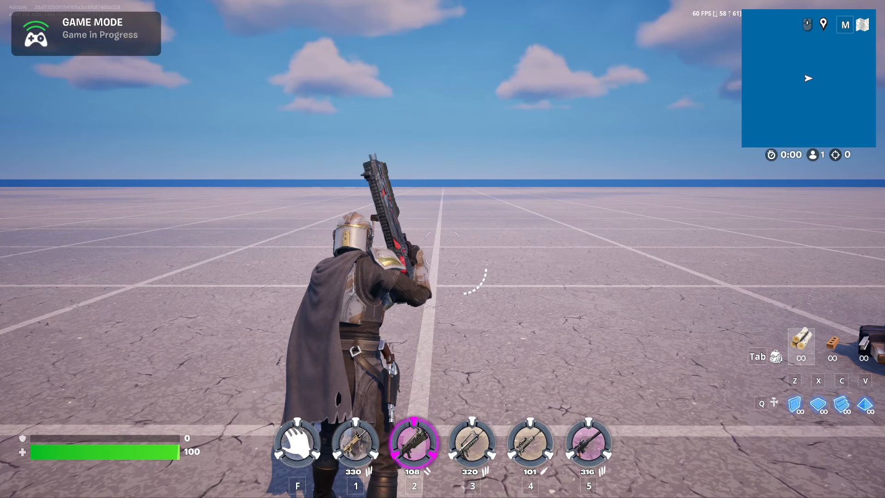
key("a")
key("w")
key("d")
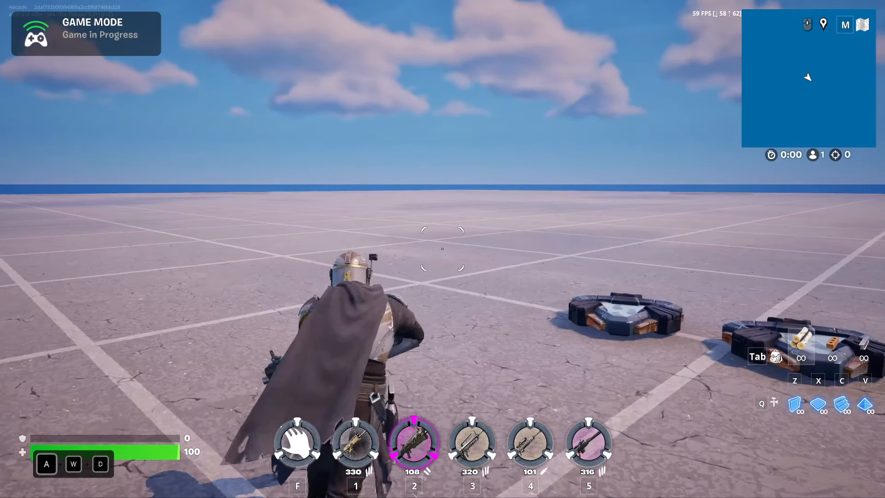
key("s")
key("w")
key("d")
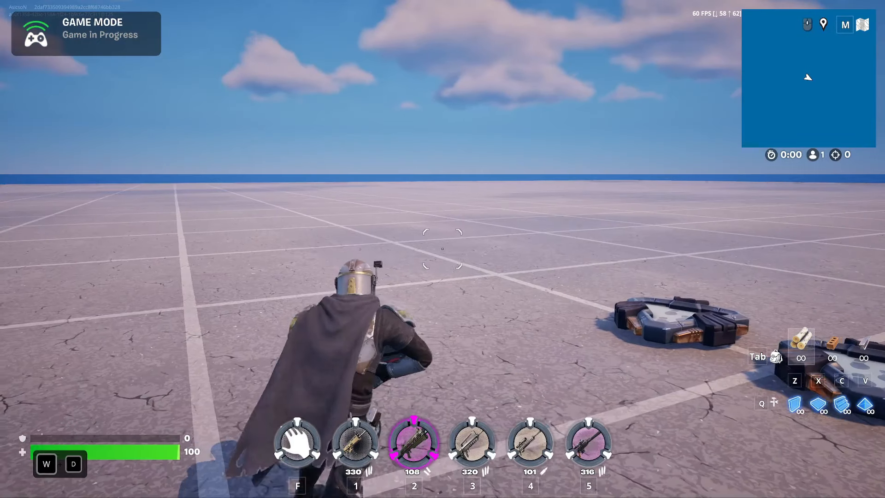
Step: Move the Burst Assault Rifle from the third to the second inventory slot and return to the game
key("Tab")
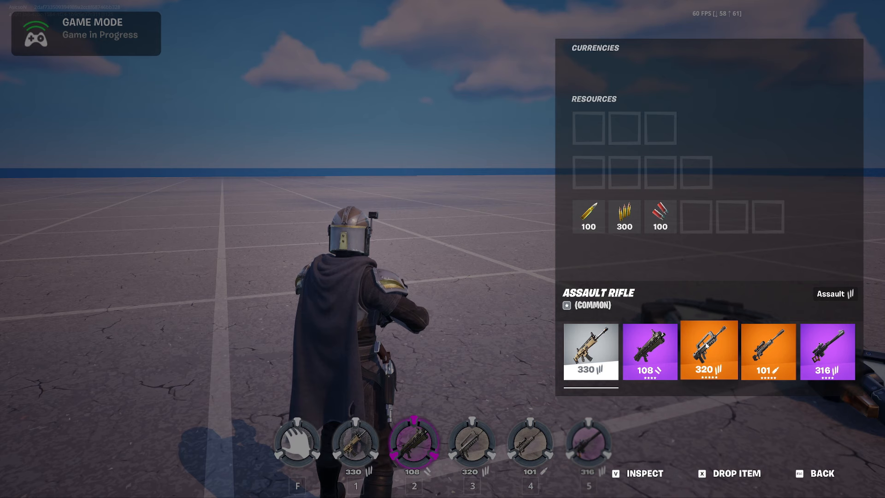
left_click_drag(709, 346, 654, 355)
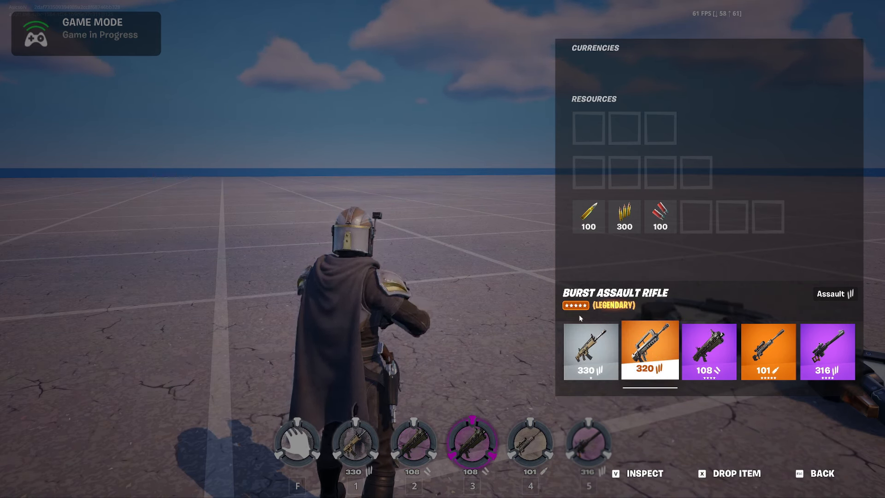
key("Escape")
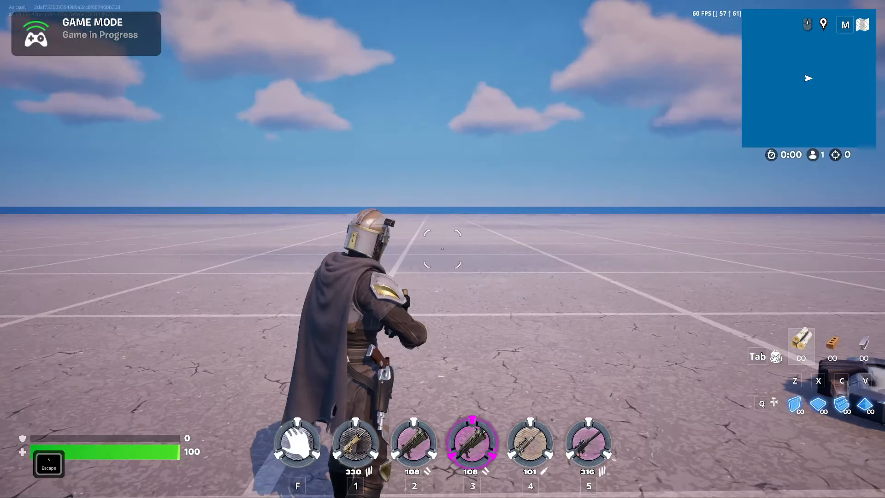
Step: Test the quickbar after the swap by cycling back and forth between slots 2 and 3
scroll(443, 249, "up", 1)
scroll(442, 248, "down", 1)
scroll(442, 249, "up", 1)
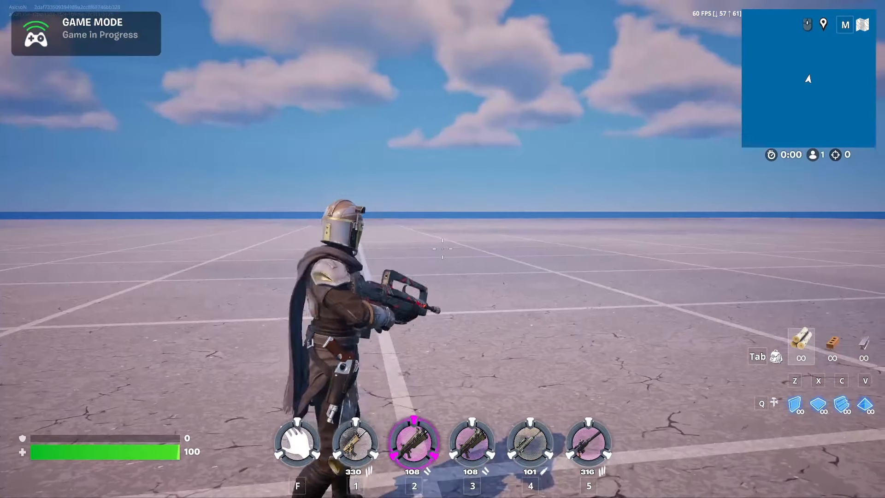
scroll(443, 249, "down", 1)
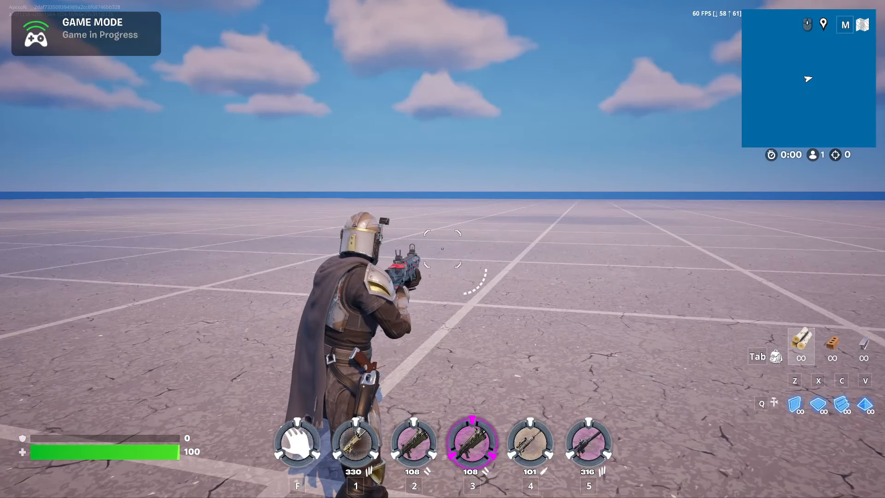
scroll(443, 249, "up", 1)
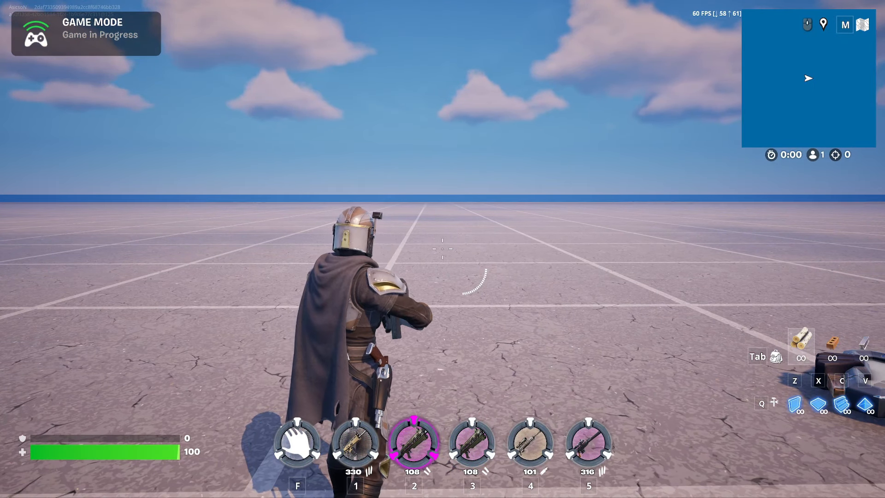
Step: Swap the weapons in the fourth and fifth inventory slots and return to the game
key("Tab")
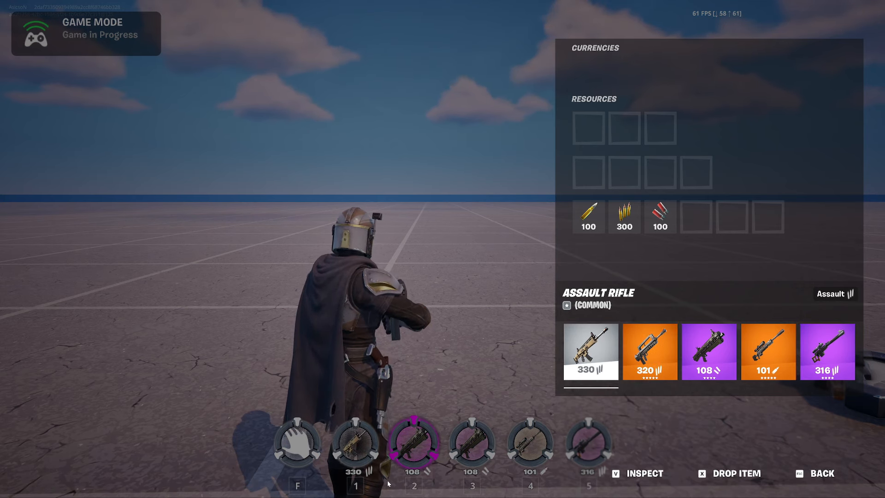
left_click_drag(769, 354, 828, 351)
key("Escape")
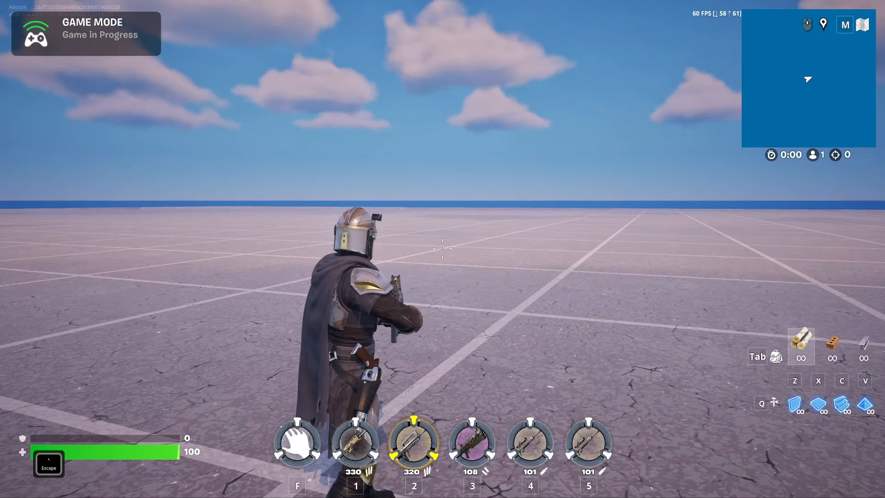
Step: Test the rearranged quickbar by cycling through slots 2 to 5 and the pickaxe slot, ending on slot 2
scroll(443, 248, "down", 1)
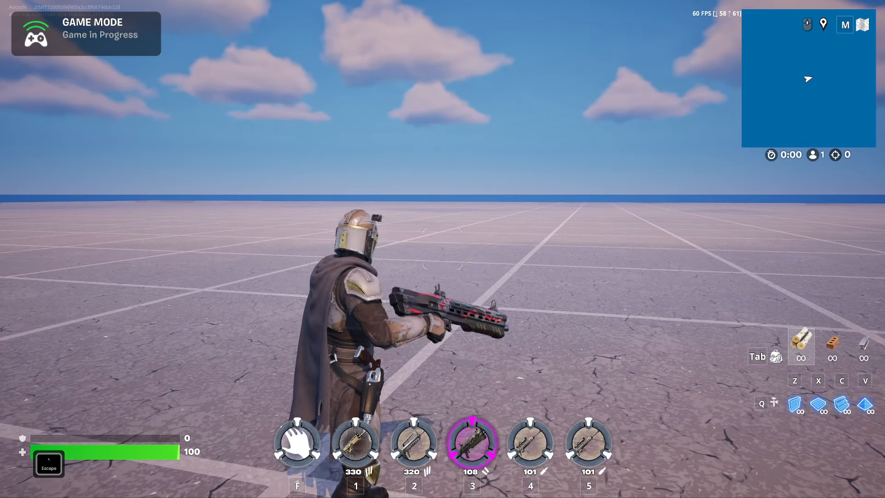
scroll(442, 249, "up", 1)
scroll(443, 249, "down", 2)
scroll(443, 249, "down", 1)
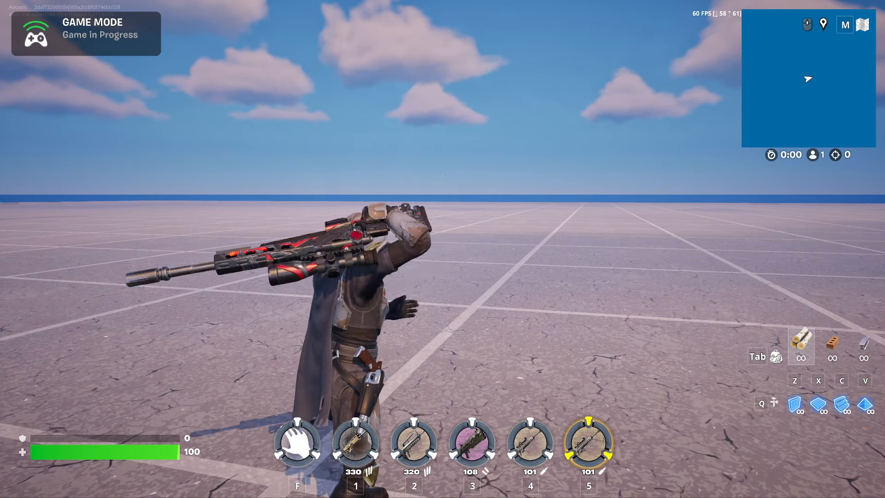
scroll(443, 249, "up", 1)
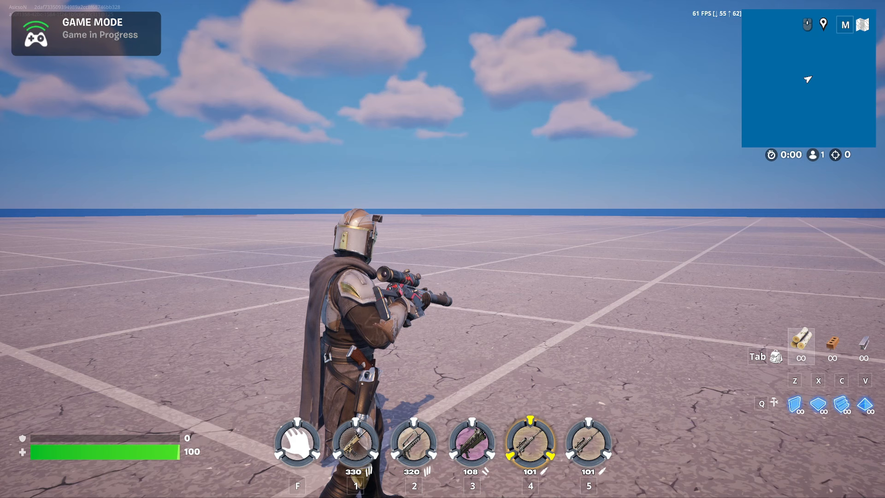
key("3")
key("2")
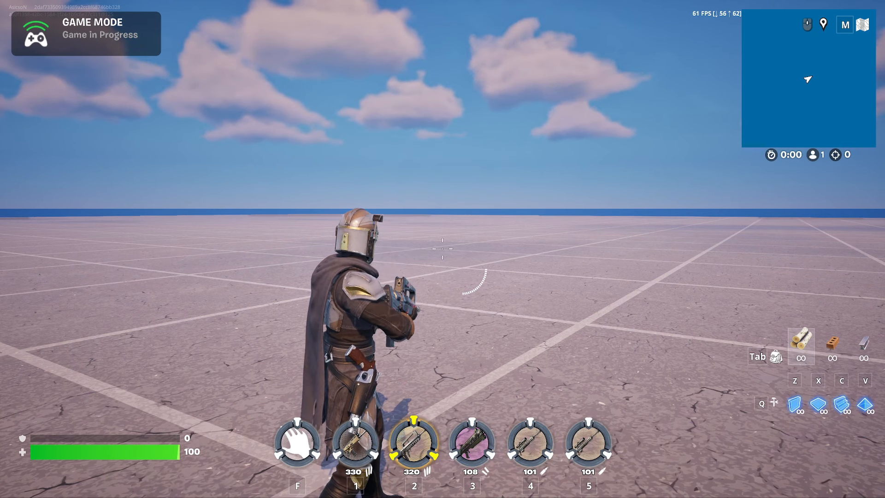
key("3")
key("4")
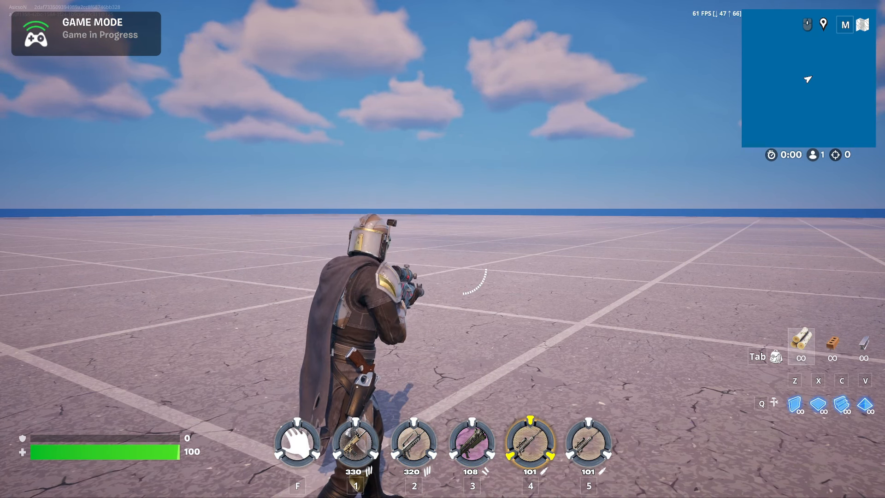
key("5")
key("f")
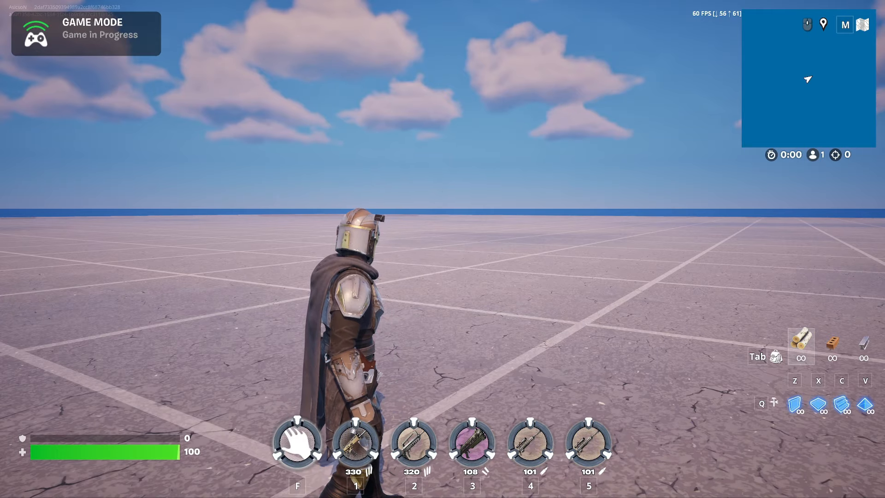
key("2")
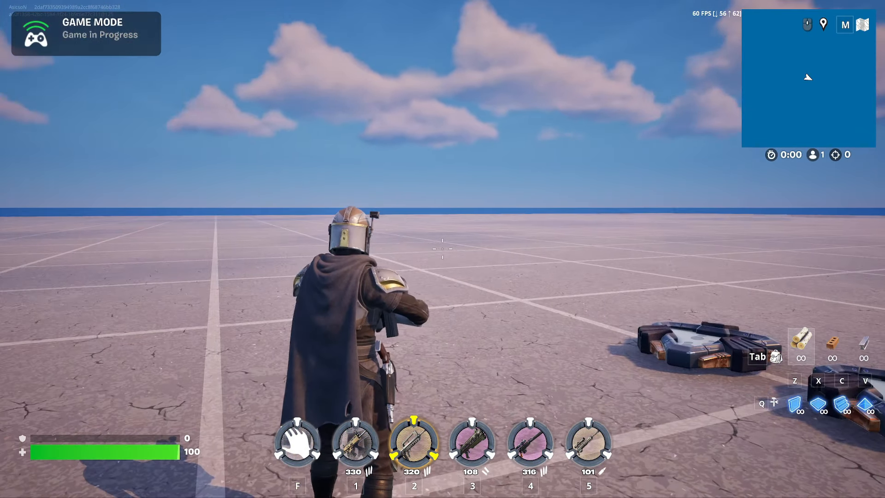
Step: Walk the character around for a last check of the quickbar and end the game
key("a")
key("s")
key("a")
key("w")
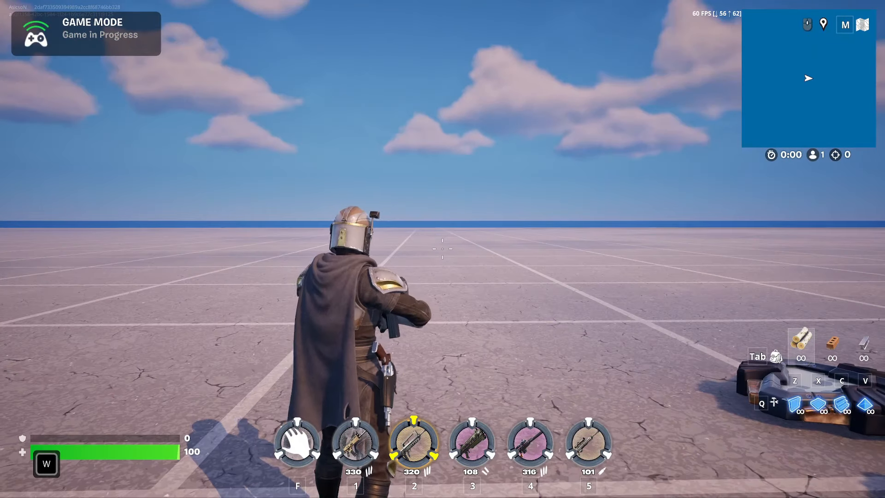
key("Escape")
left_click(741, 261)
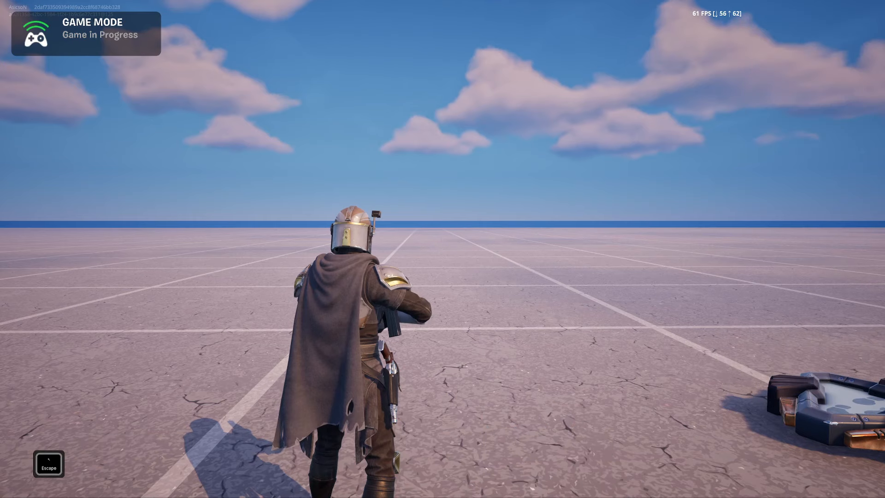
Step: Switch to Unreal Editor and open the MI_QuickslotMain material instance from the QuickslotsWidget folder
key("super")
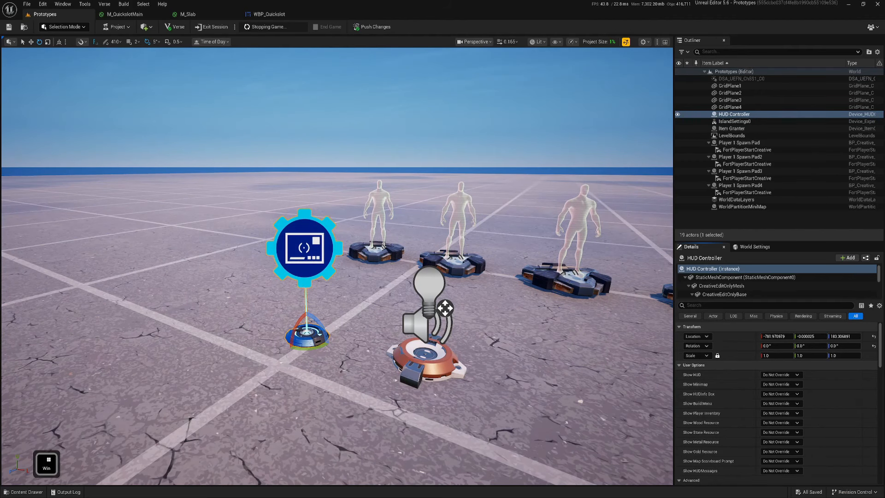
key("ctrl+space")
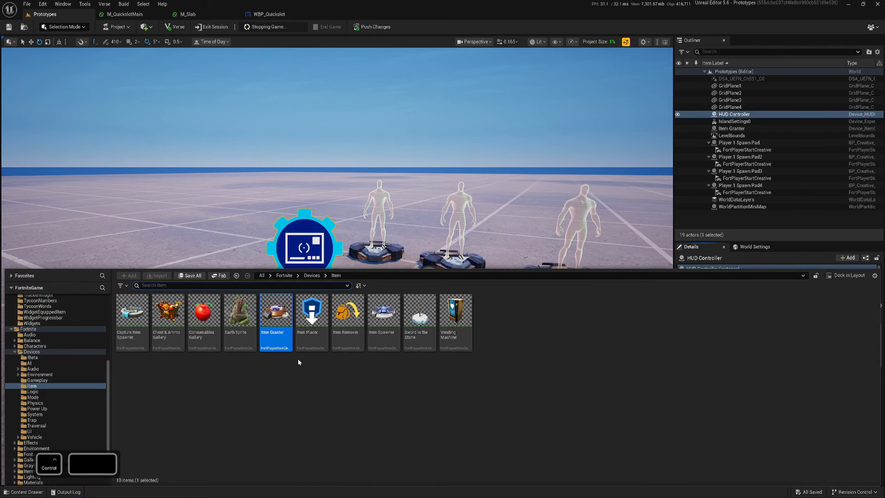
scroll(48, 333, "up", 6)
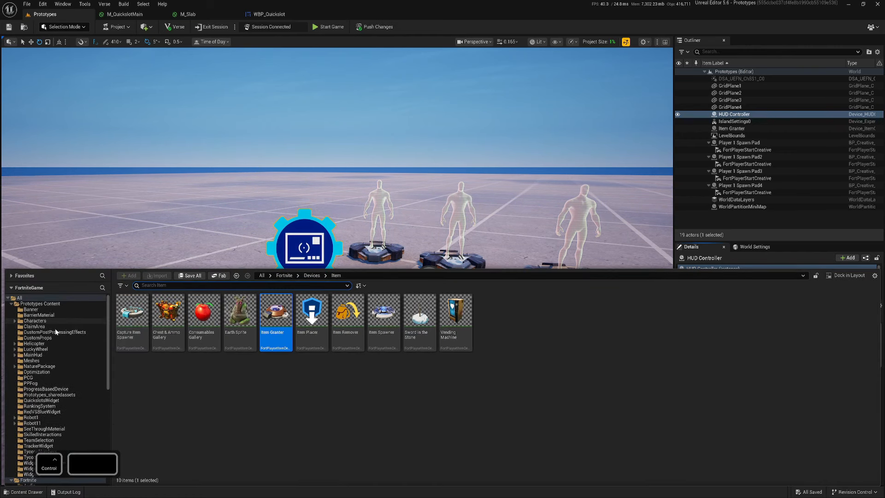
left_click(51, 400)
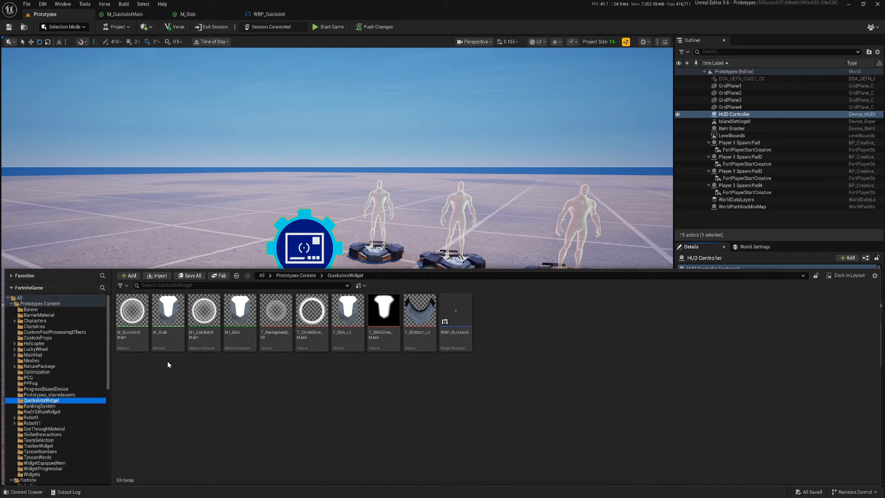
double_click(204, 336)
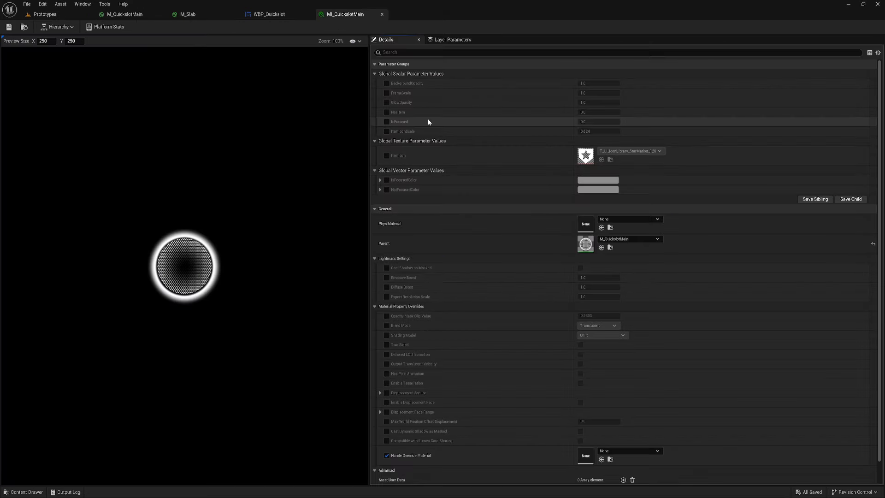
Step: Enable the IsFocused and HasItem parameter overrides in the material instance and set HasItem to 1
left_click(386, 122)
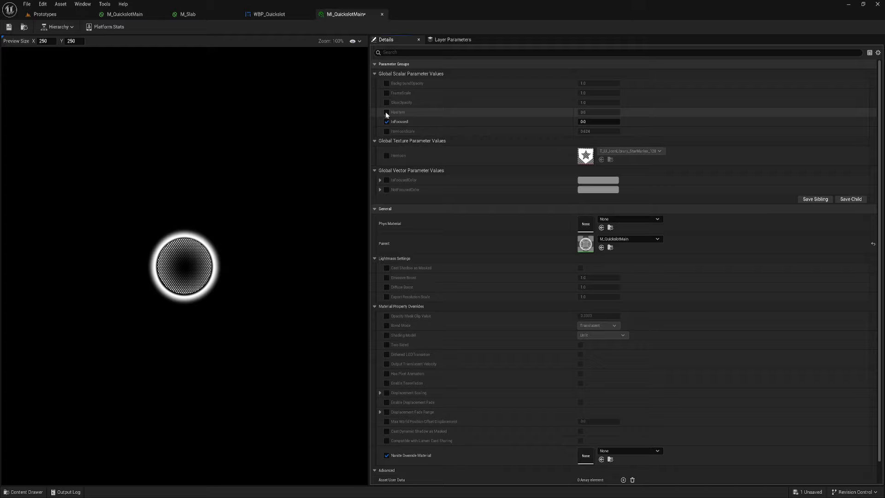
left_click(387, 112)
left_click(595, 112)
type("1")
key("Return")
scroll(187, 261, "up", 4)
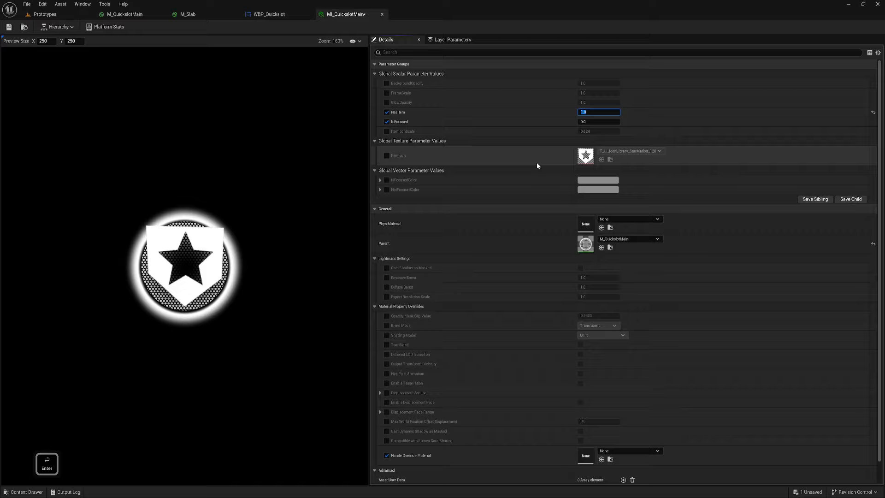
Step: Override the item icon texture in the material instance with Mechanical_Explosive_Bow and examine it in the preview
left_click(386, 155)
left_click(615, 151)
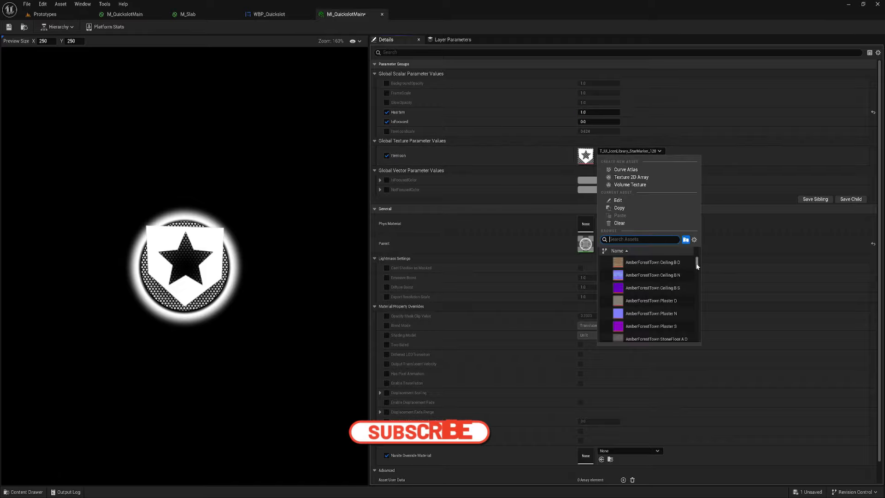
left_click_drag(696, 258, 698, 270)
scroll(641, 306, "down", 5)
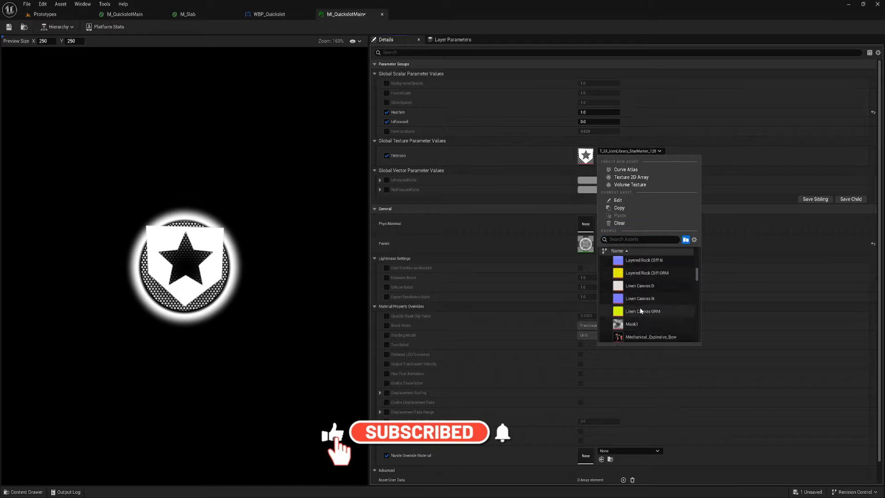
left_click(643, 326)
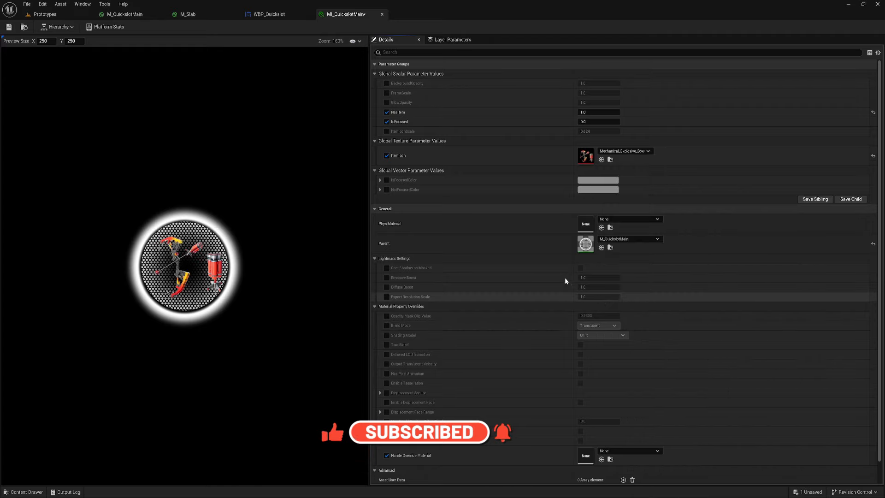
scroll(194, 259, "up", 3)
scroll(195, 260, "up", 2)
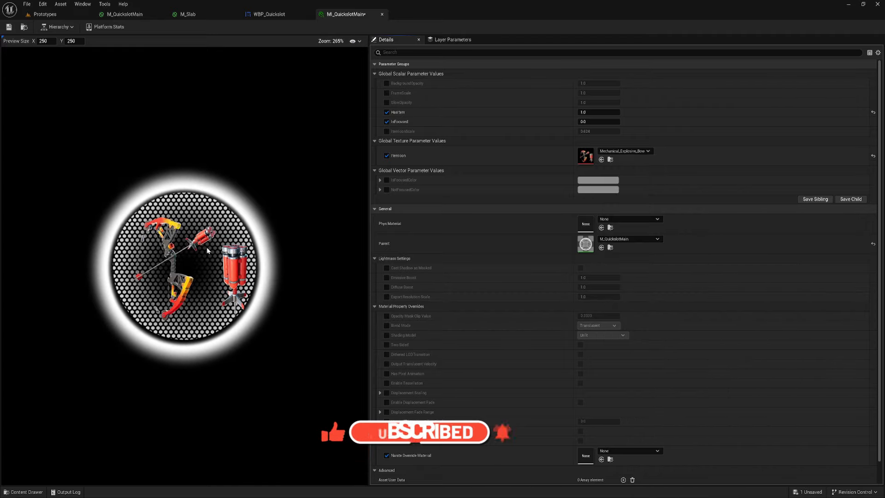
Step: Override ItemIconScale with 0.5, and reset and disable the item icon texture override
left_click(387, 131)
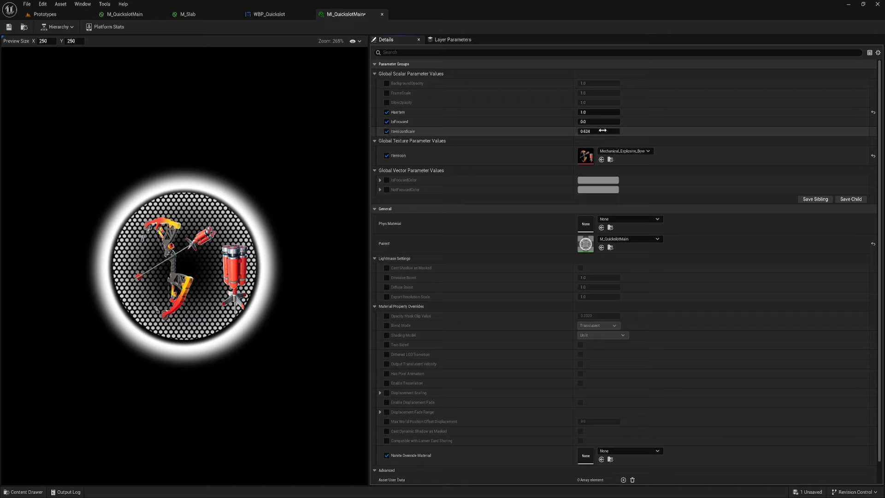
left_click_drag(602, 131, 584, 130)
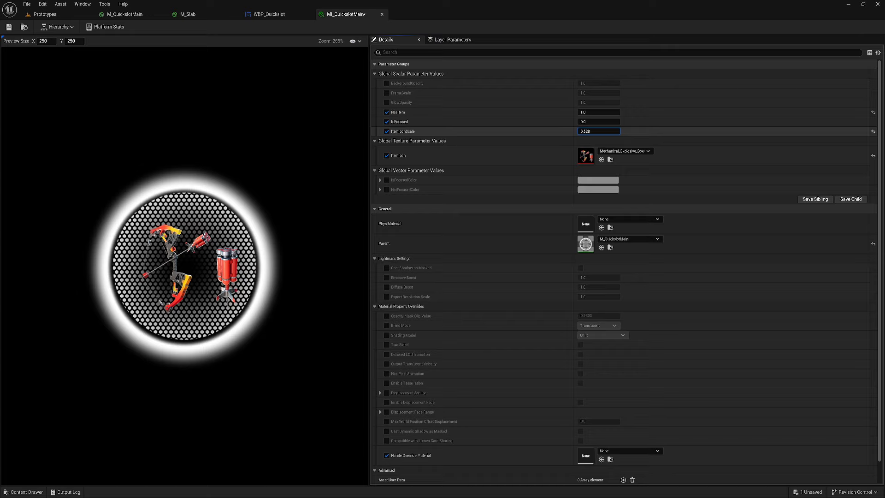
type("0.5")
key("Return")
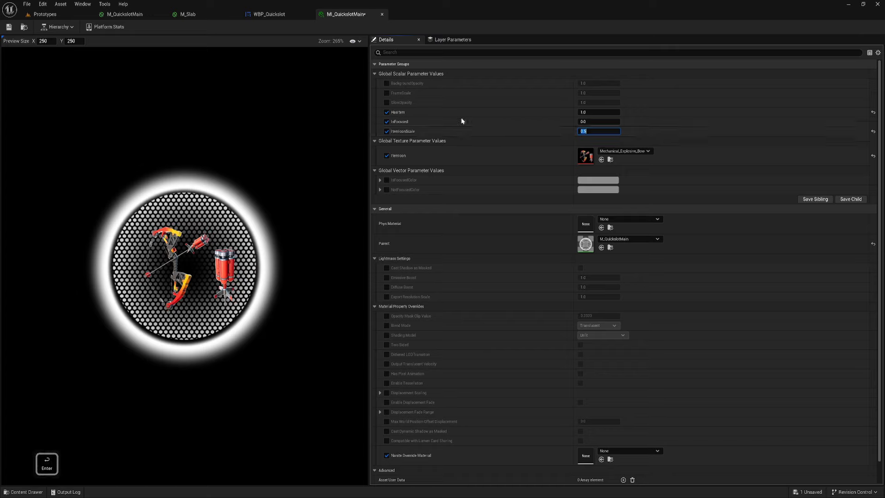
left_click(873, 157)
left_click(386, 157)
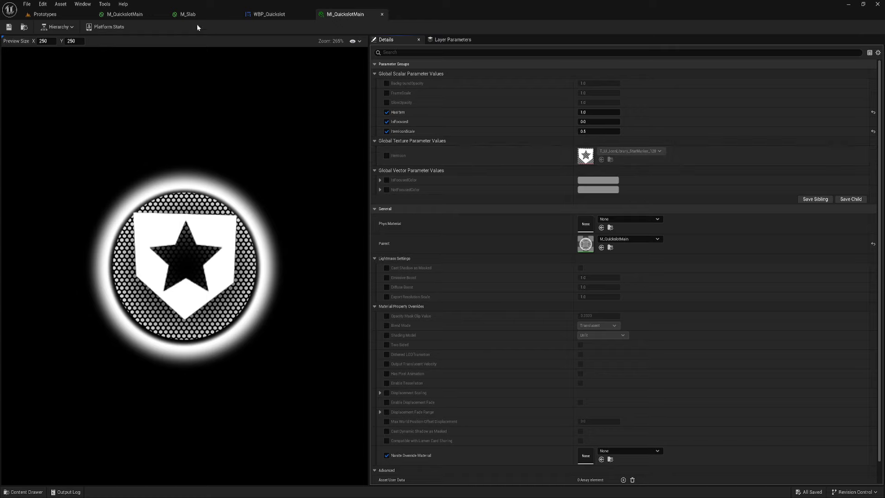
Step: Switch to WBP_Quickslot and expand Image_Ammo's view bindings to review the source of its Visibility binding
left_click(271, 14)
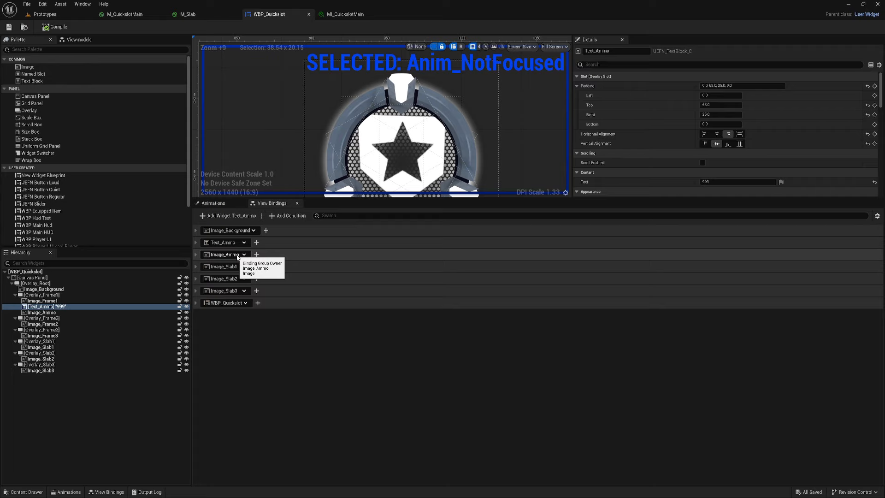
left_click(196, 254)
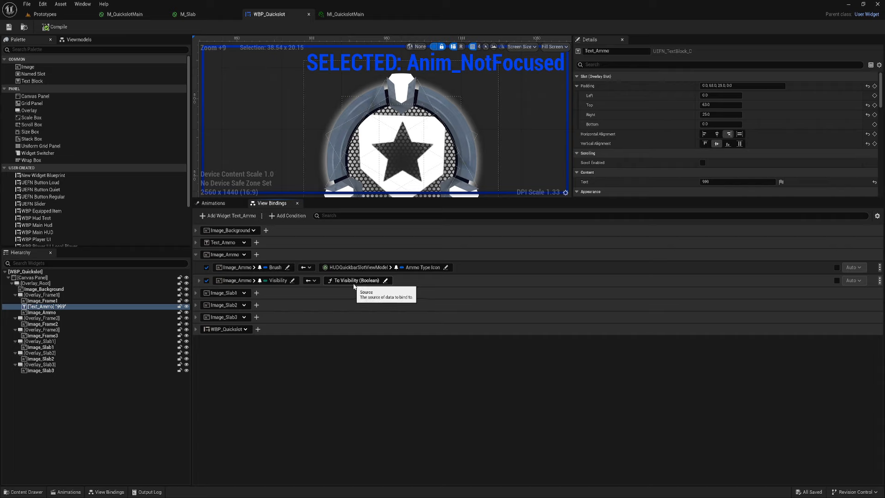
left_click(199, 280)
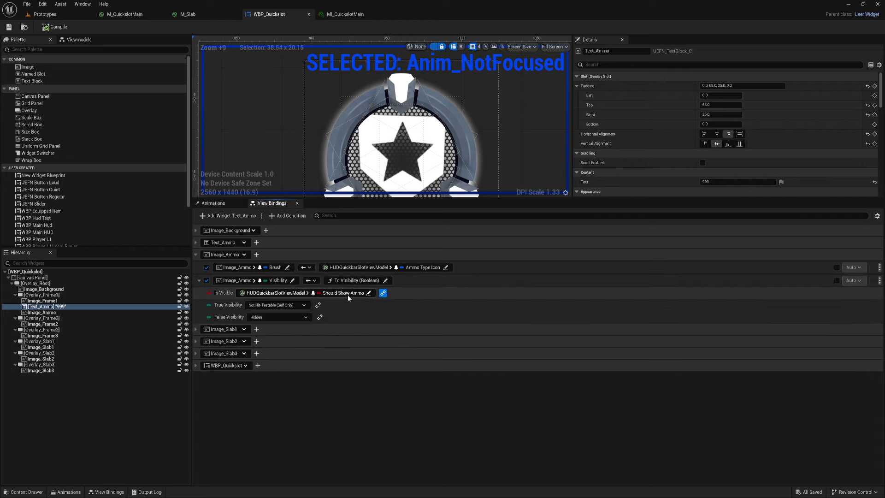
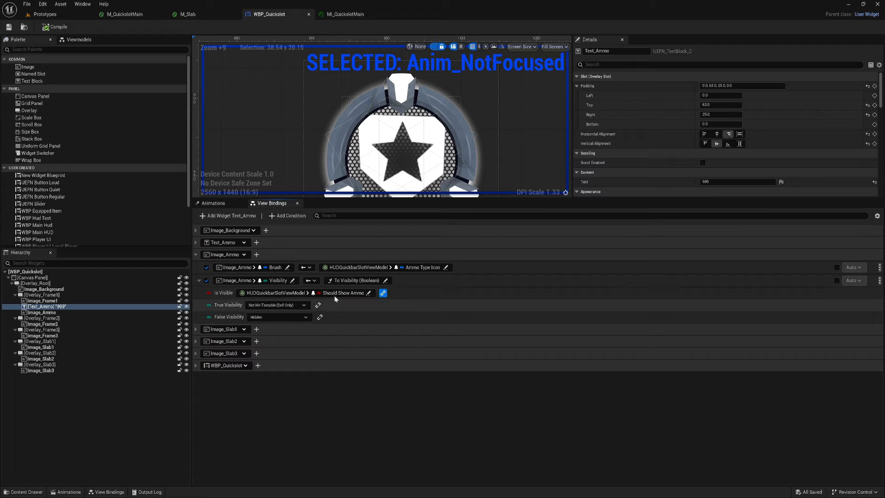
Step: Add a second Visibility binding to Image_Ammo that uses the To Visibility (Boolean) conversion function
left_click(256, 254)
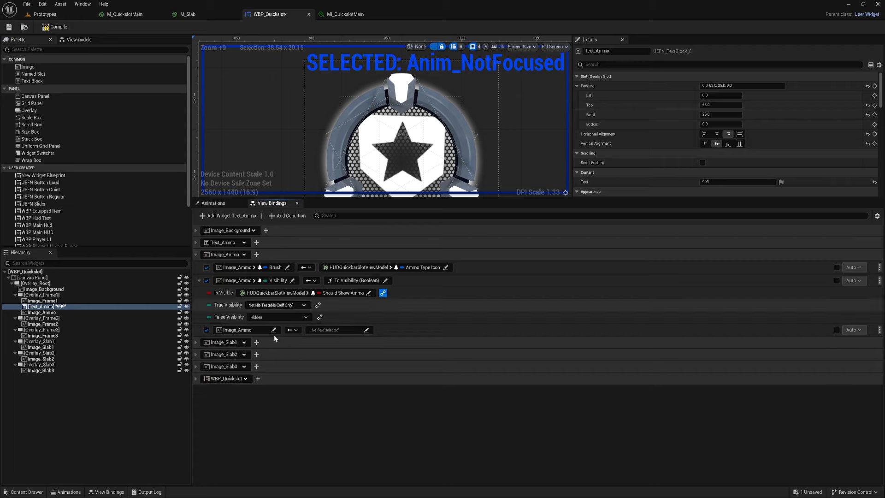
left_click(243, 329)
left_click(316, 434)
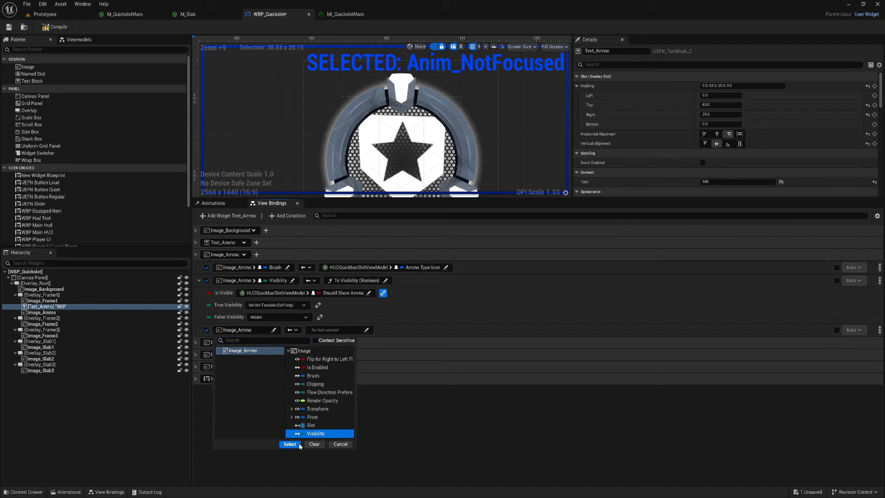
left_click(290, 444)
left_click(361, 329)
left_click(364, 364)
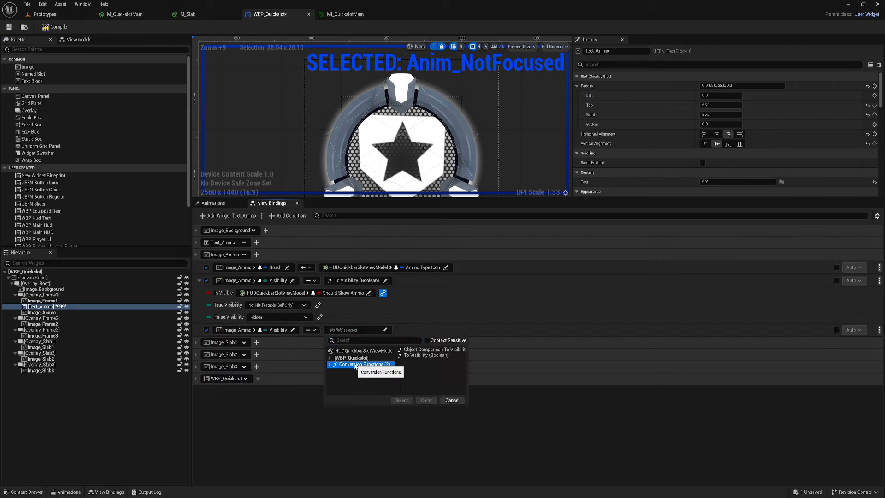
left_click(425, 355)
left_click(402, 400)
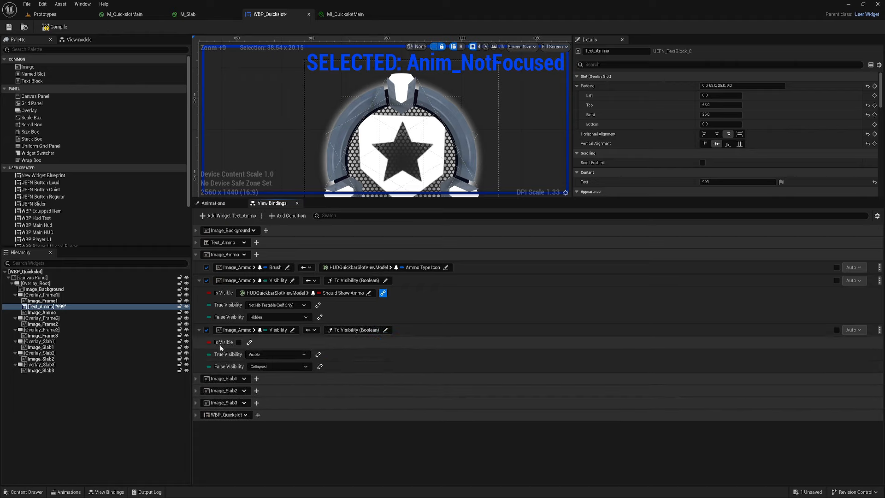
Step: Bind Is Visible of Image_Ammo's new Visibility binding to Has Item from HUDQuickbarSlotViewModel
left_click(251, 343)
left_click(265, 363)
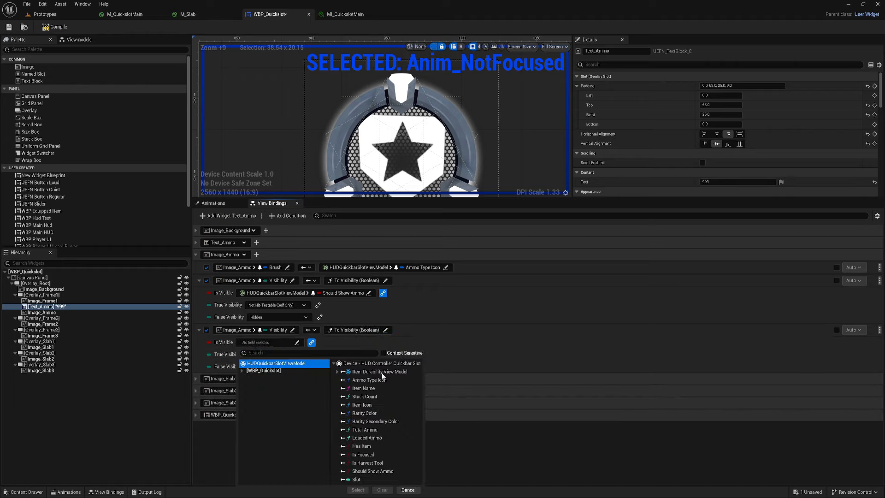
left_click(362, 446)
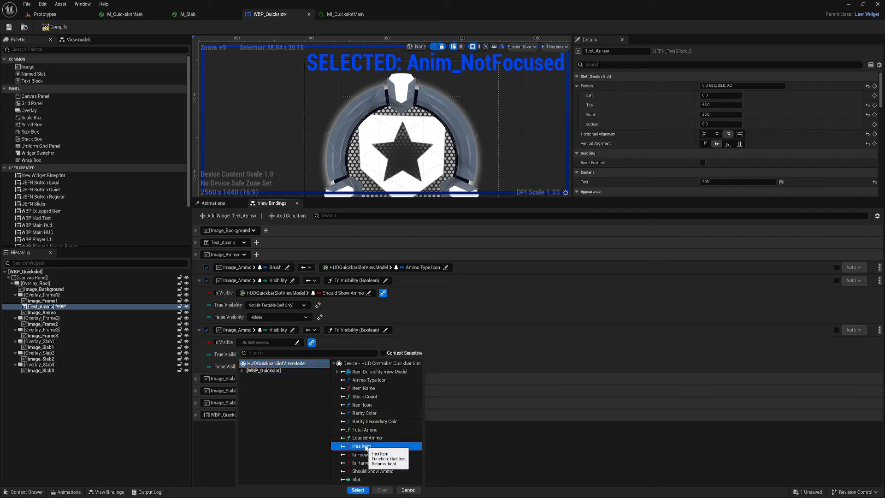
left_click(359, 490)
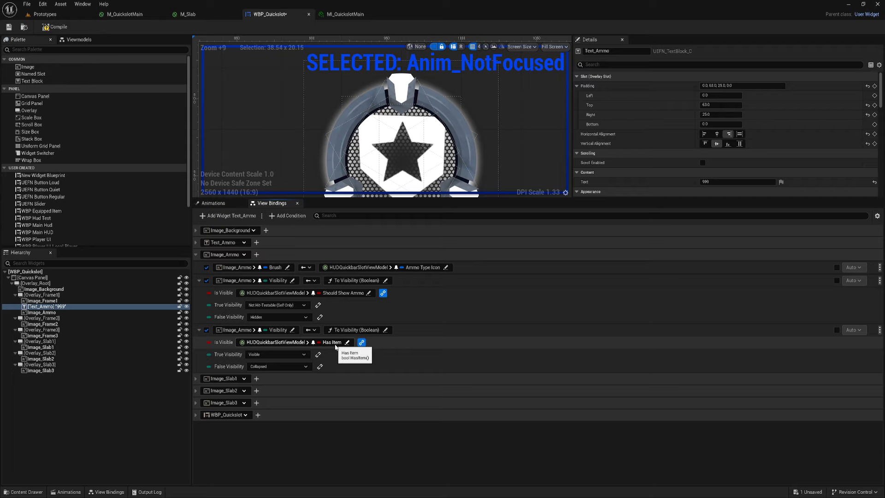
Step: Set the new binding's True Visibility to Not Hit-Testable (Self Only) and its False Visibility to Hidden
left_click(284, 354)
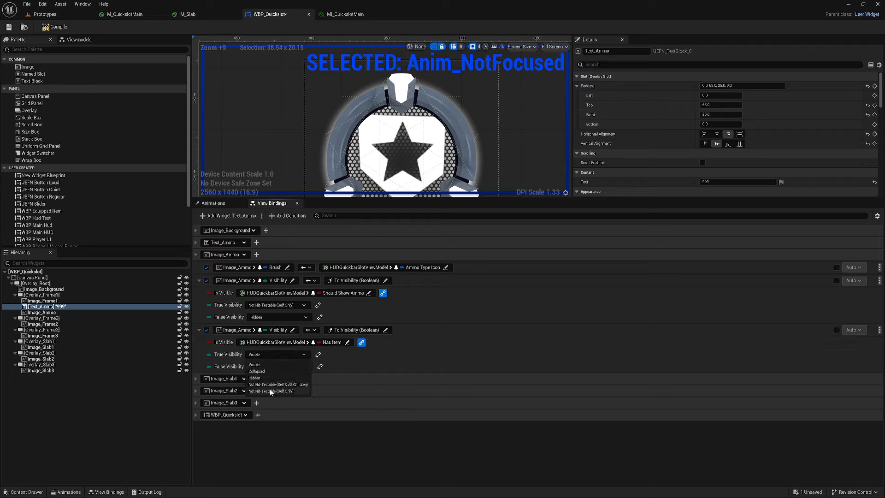
left_click(271, 391)
left_click(268, 366)
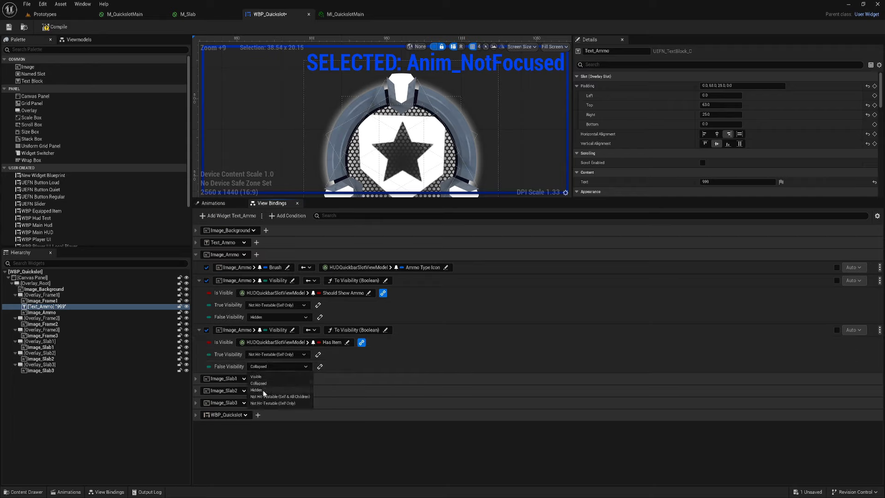
left_click(263, 390)
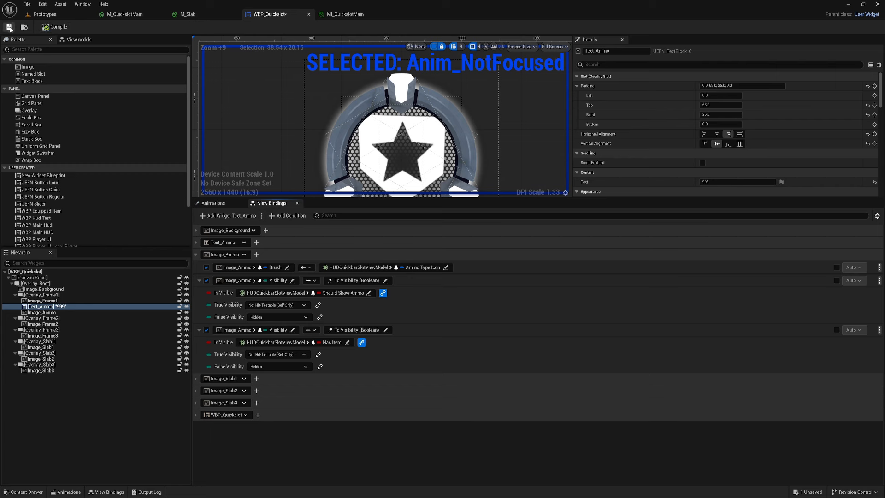
Step: Push the changes from the Prototypes level and, in the game, equip quickbar slot 2, ending on slot 3
left_click(45, 15)
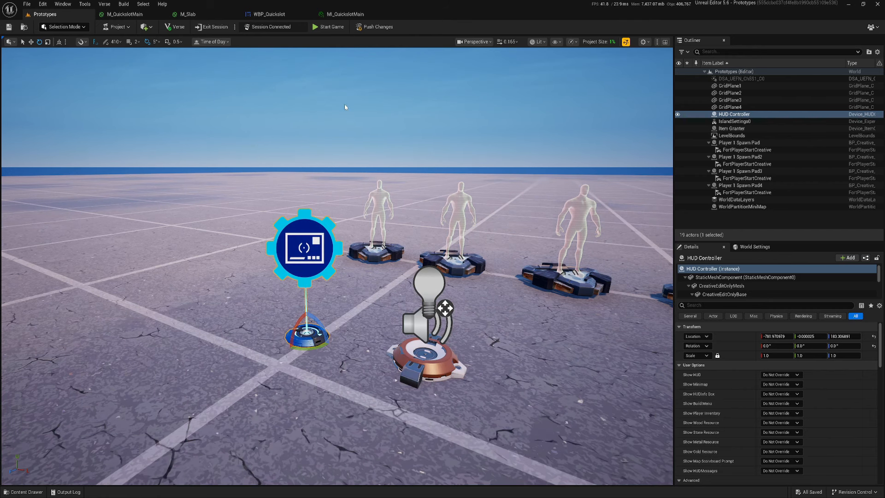
left_click(375, 27)
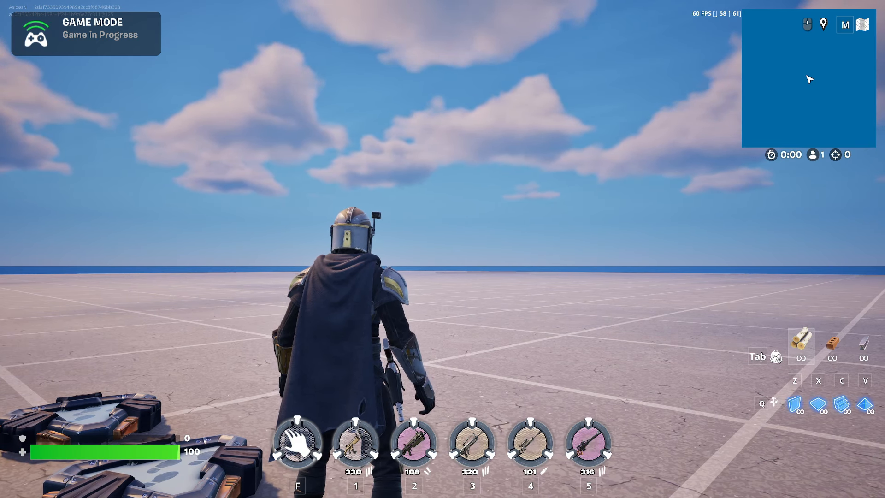
key("2")
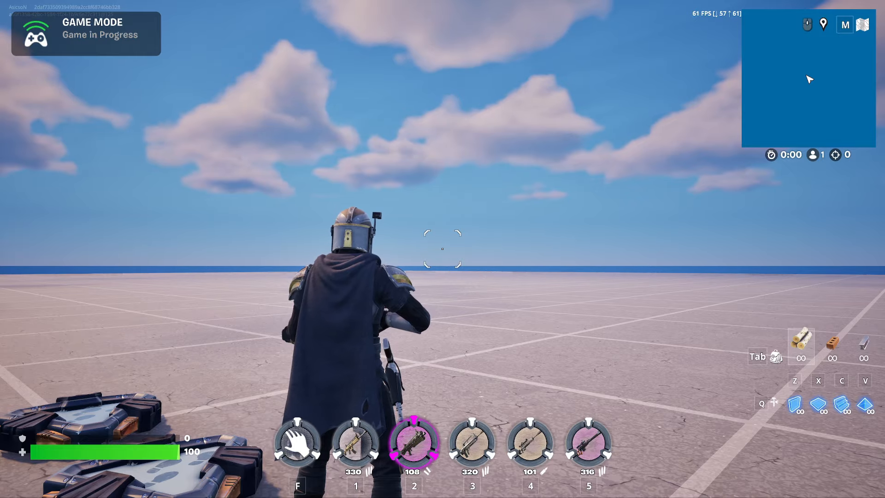
key("3")
key("w+d")
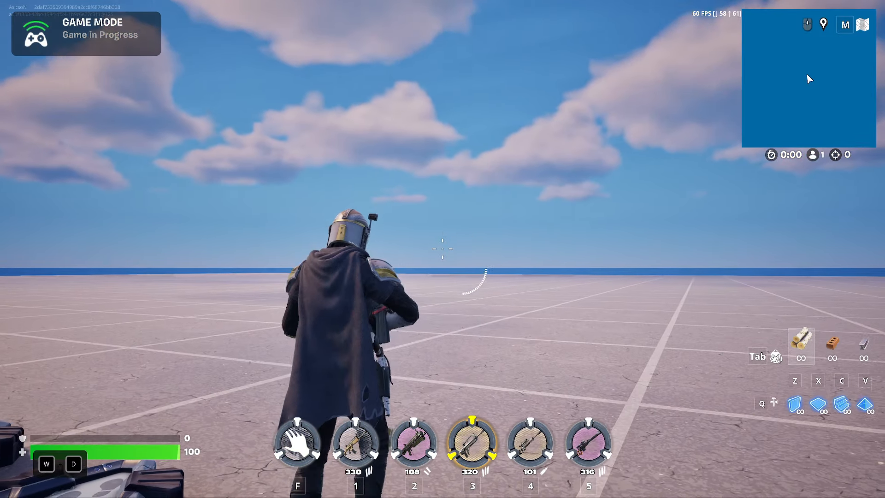
Step: Drop the Auto Shotgun from the player's inventory to empty quickbar slot 2
key("Tab")
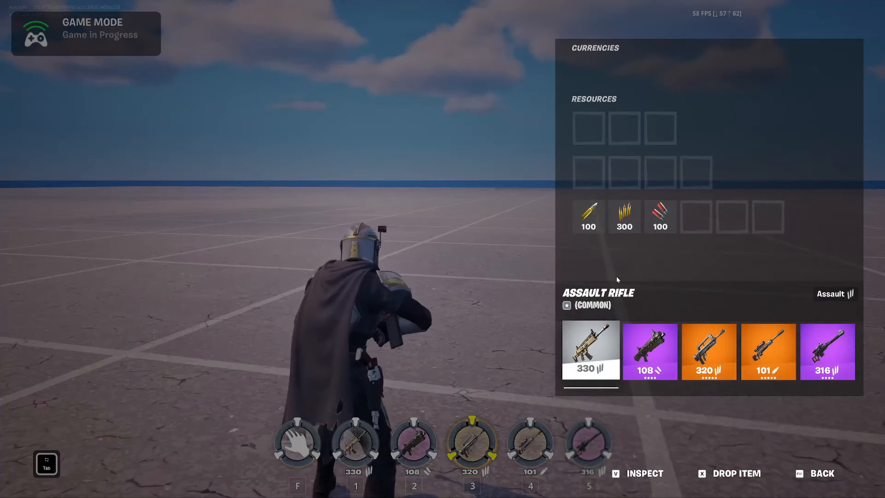
left_click(656, 345)
key("x")
key("Tab")
Step: Walk the character around the dropped shotgun and examine the emptied slot 2 in the quickbar
key("a")
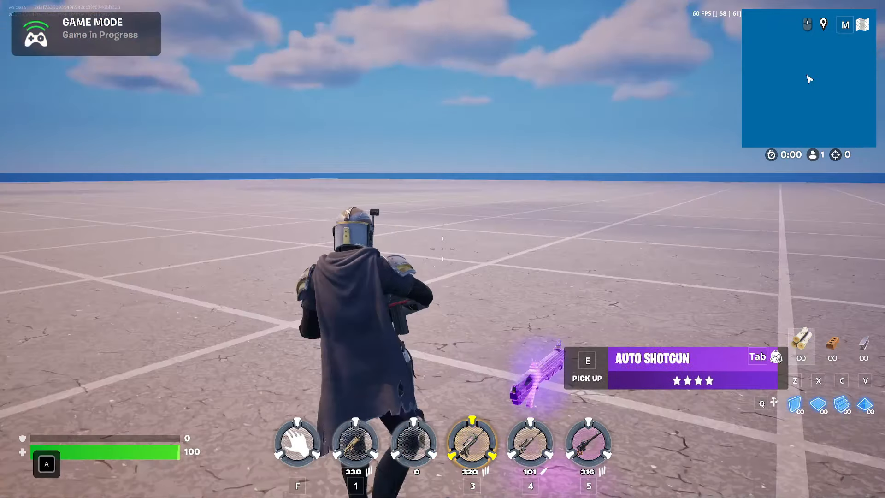
key("s")
key("w")
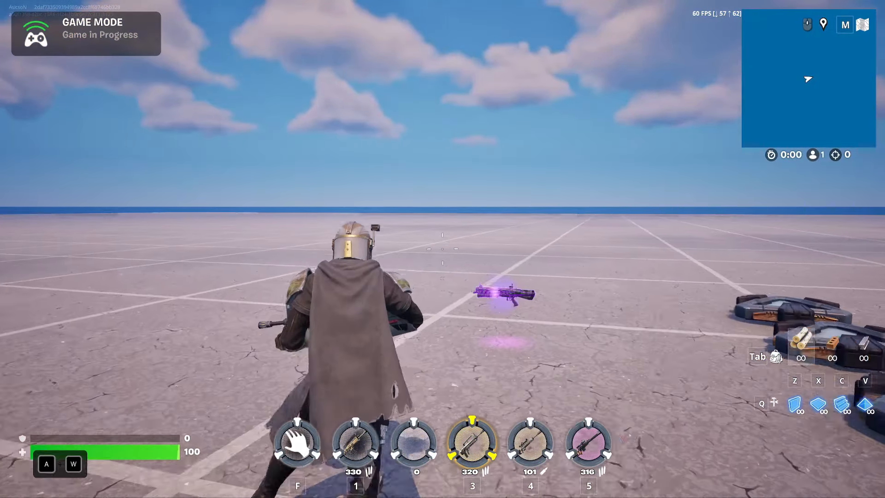
key("d")
key("s")
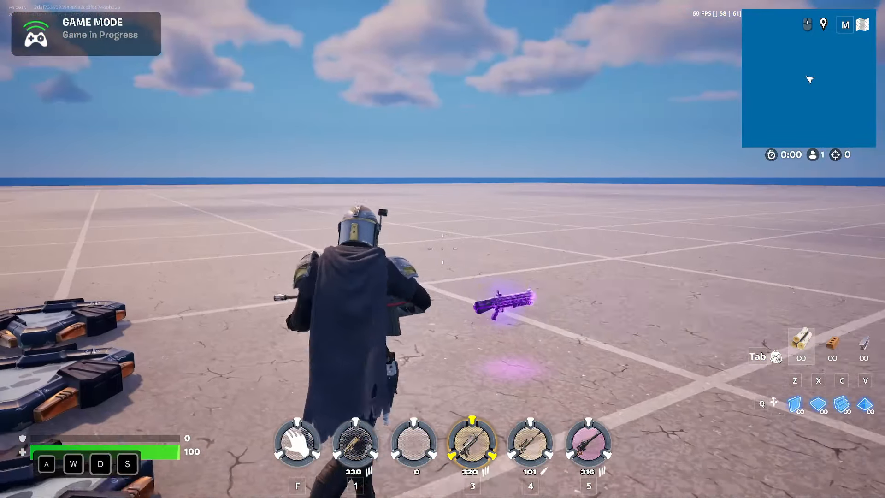
key("w")
key("a")
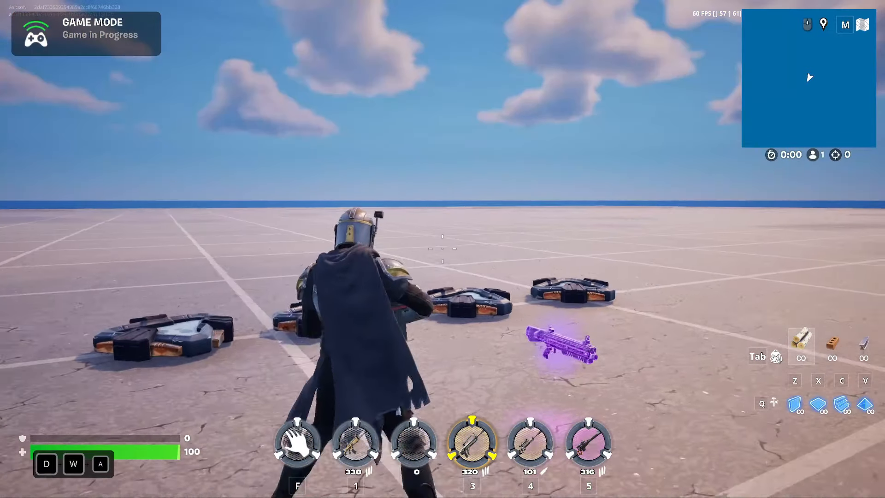
key("a")
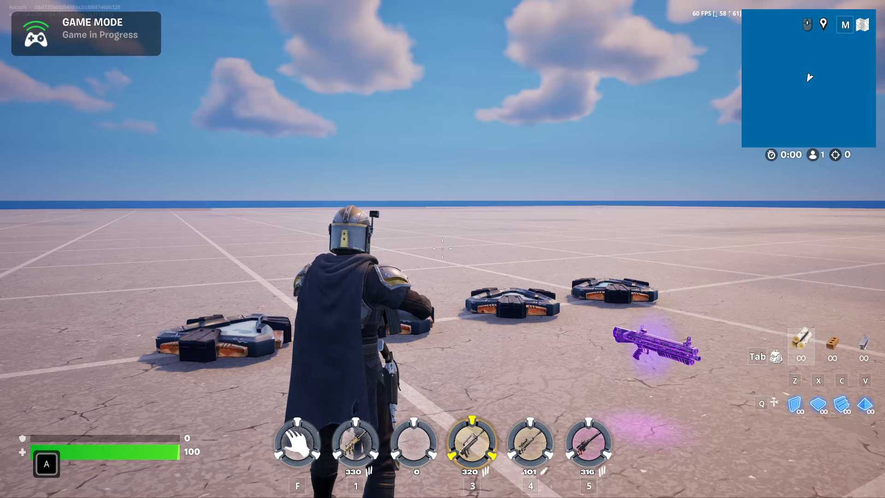
Step: Pick the Auto Shotgun back up and walk around to check the ammo display of slot 2
key("w")
key("d")
key("e")
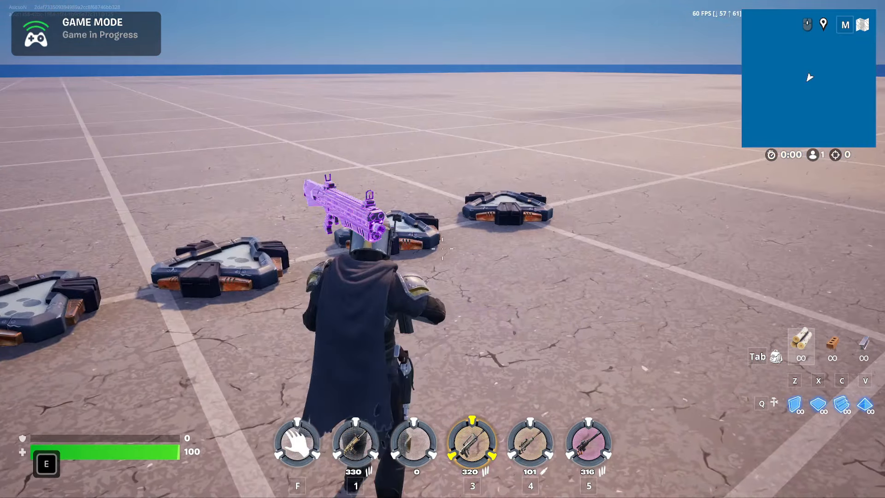
key("s")
key("a")
key("d")
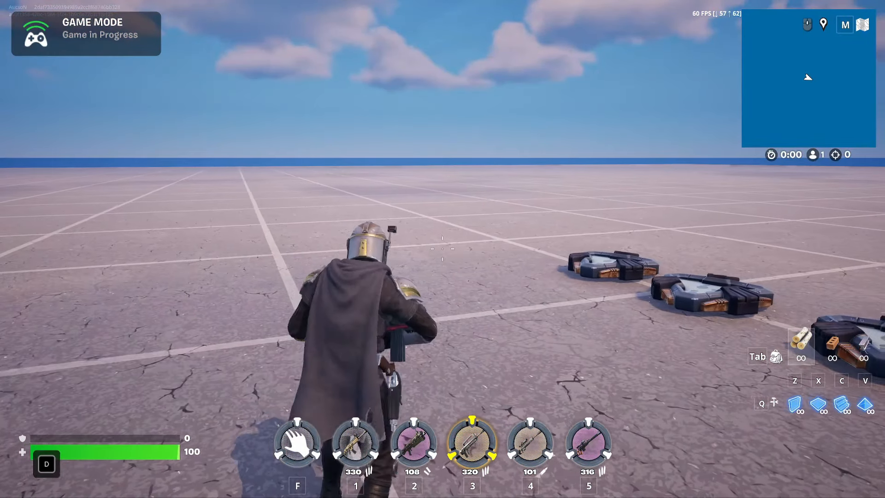
key("w")
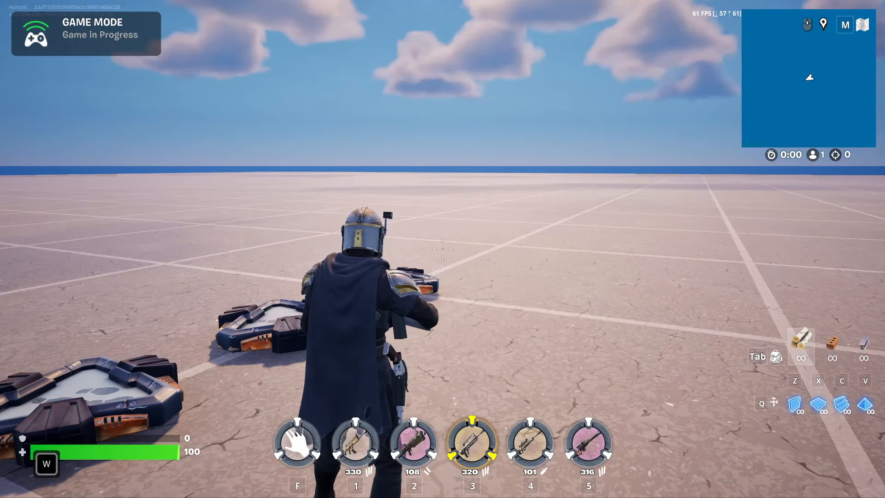
key("w")
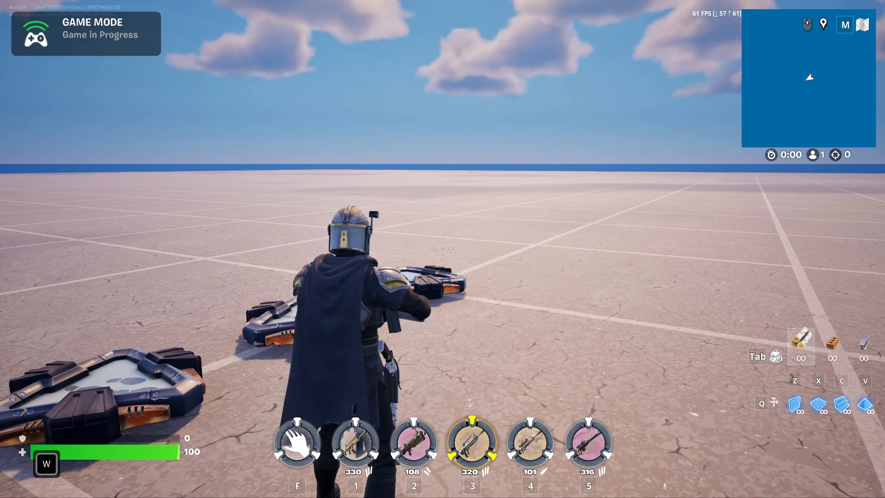